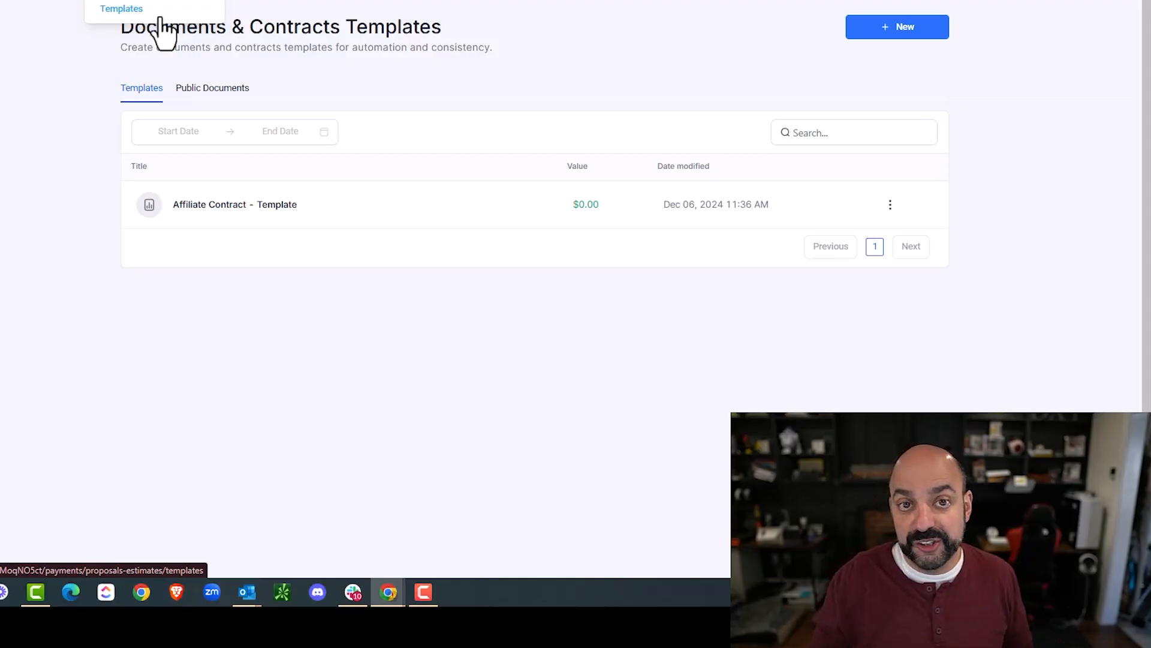
# Create a blank documents and contracts template named "Ads Managment", save it and return to the template list
pyautogui.click(924, 30)
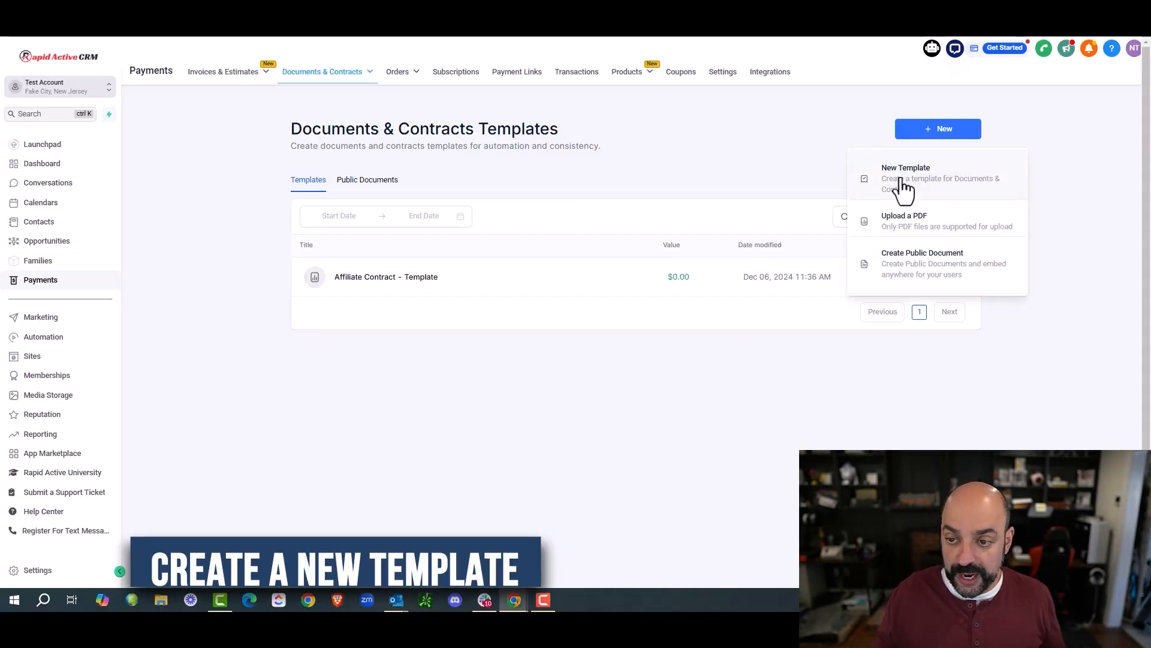
pyautogui.click(943, 180)
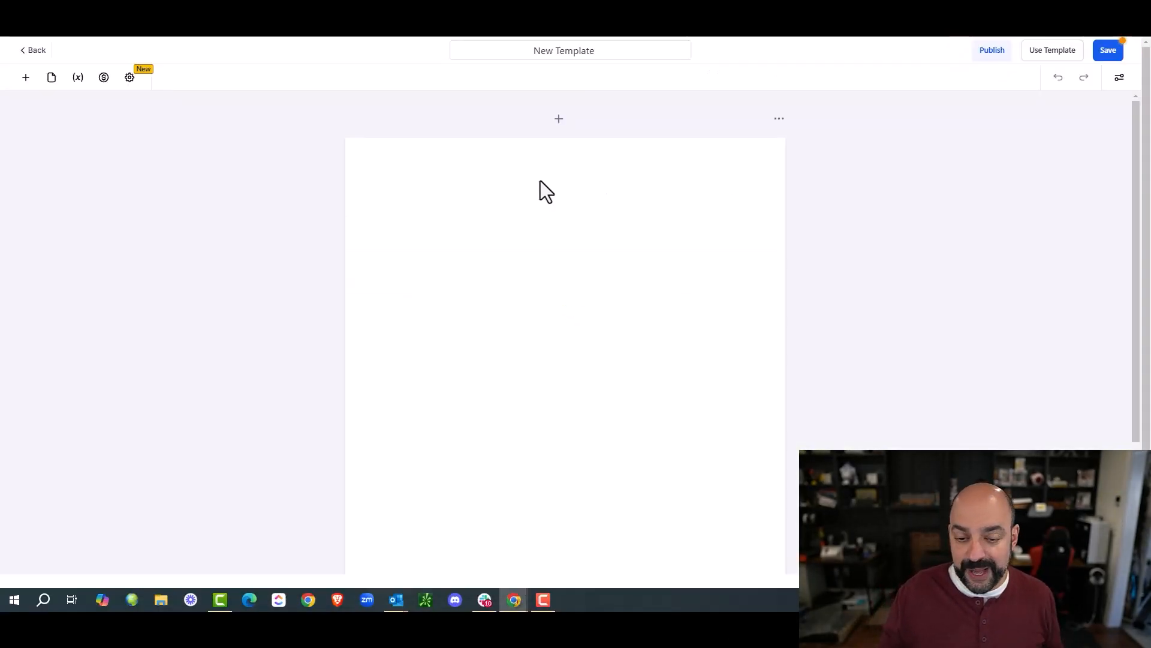
pyautogui.click(612, 49)
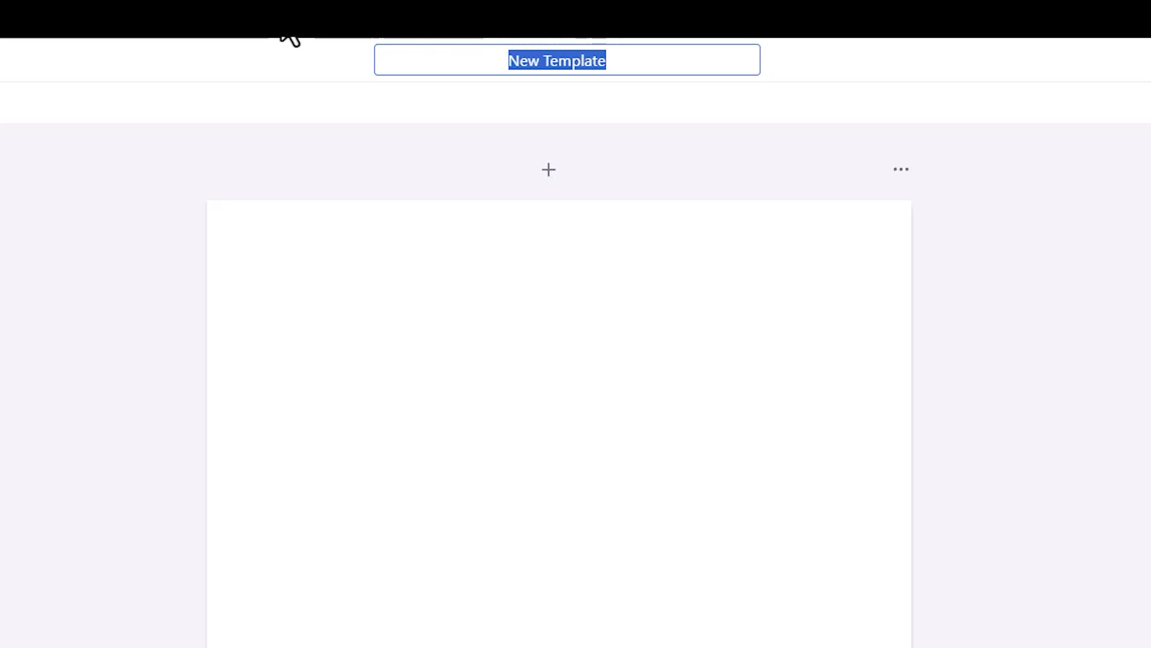
pyautogui.write('A')
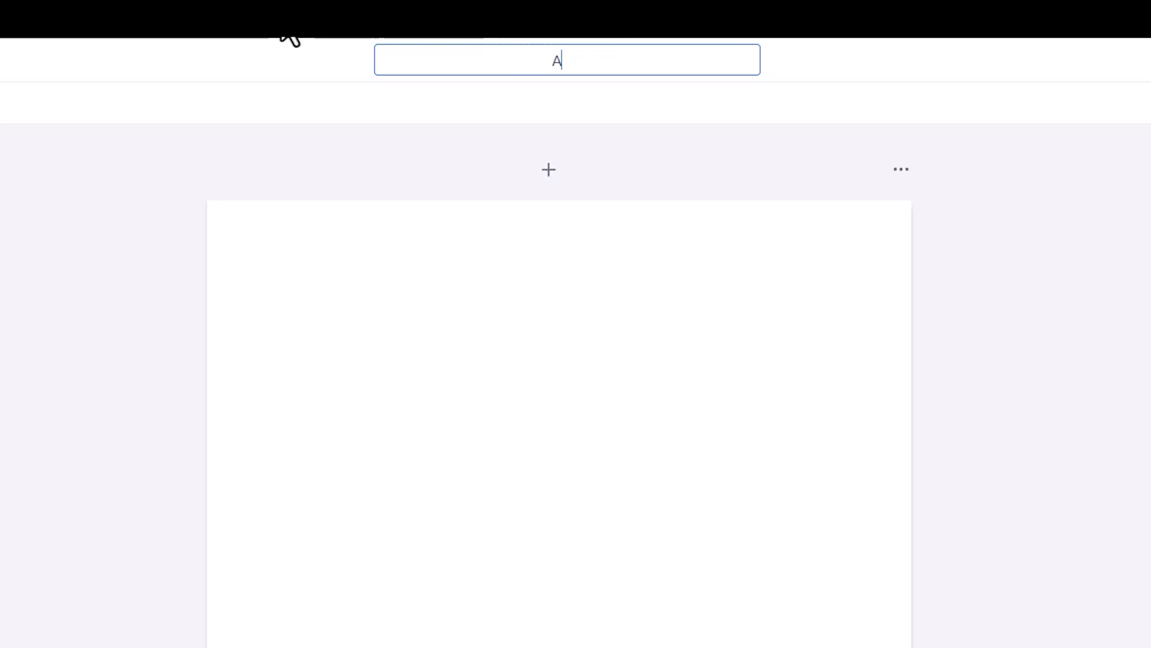
pyautogui.write('ds Managment')
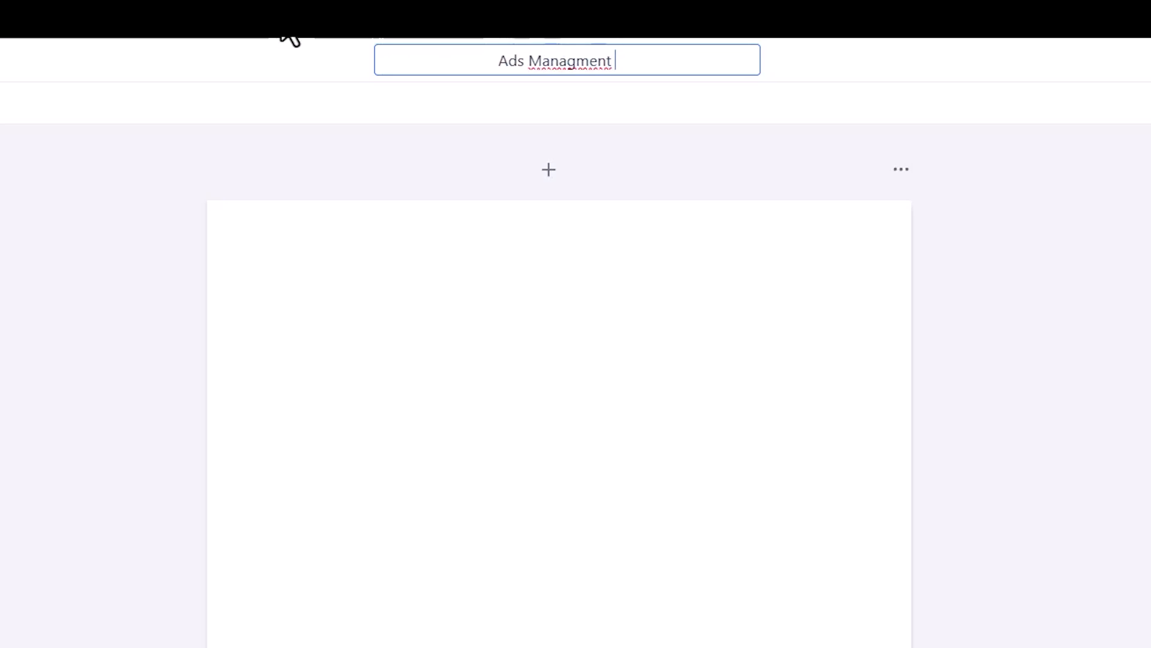
pyautogui.click(506, 289)
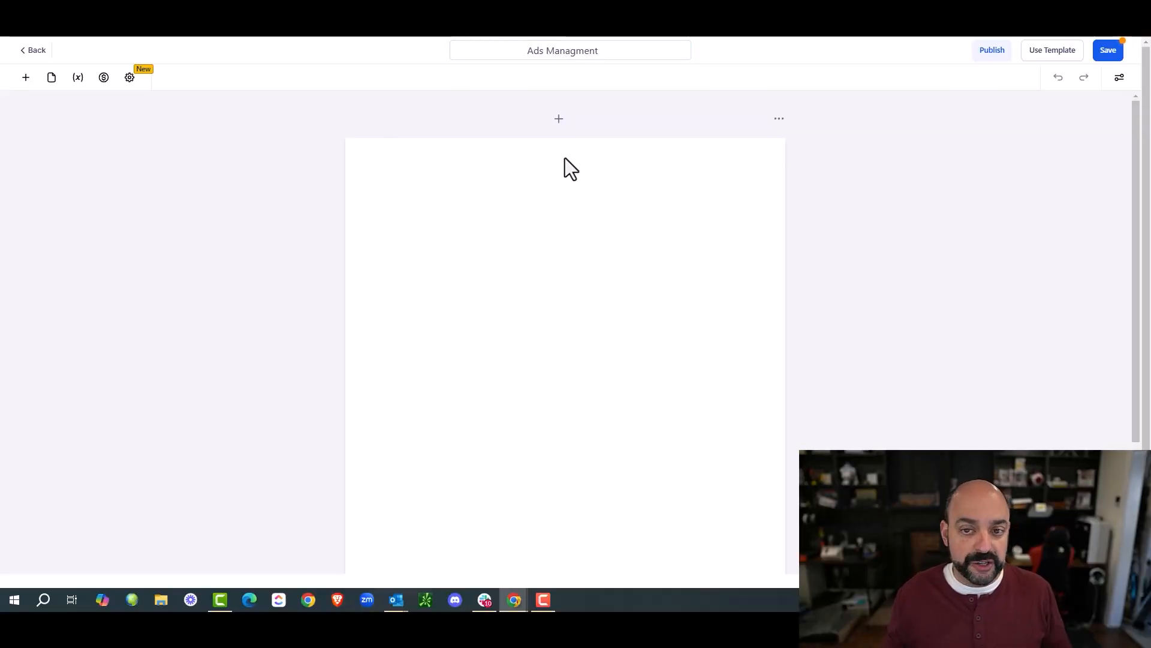
pyautogui.click(1115, 51)
pyautogui.click(41, 57)
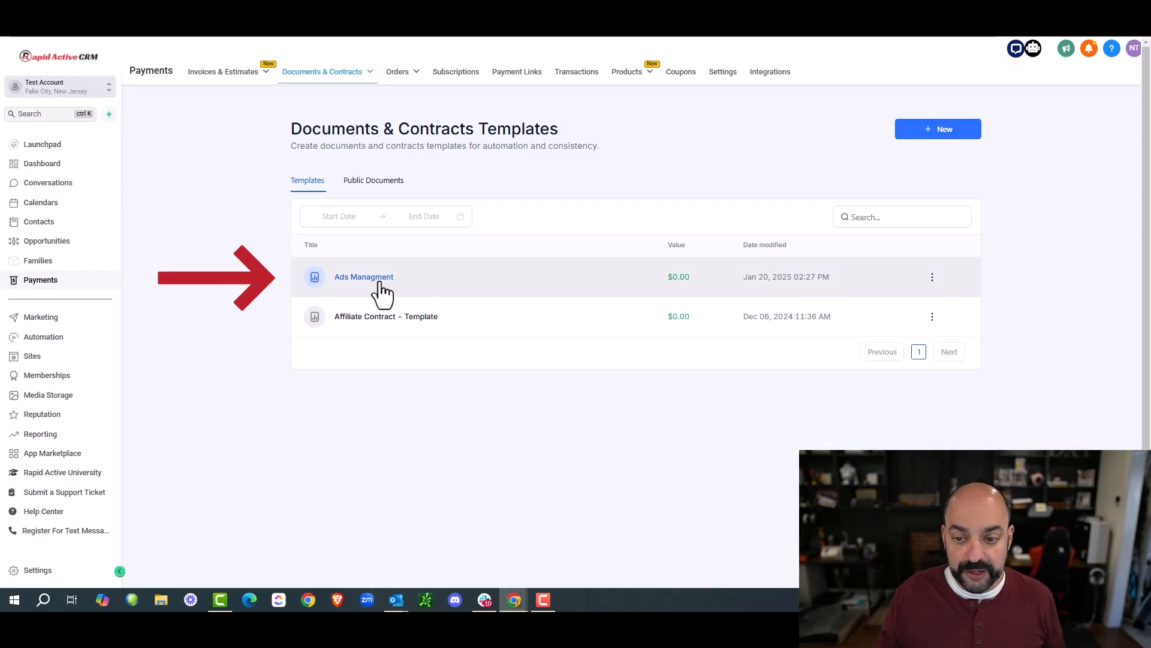
# Create a second blank contract template named "Website Contract", save it and return to the template list
pyautogui.click(954, 133)
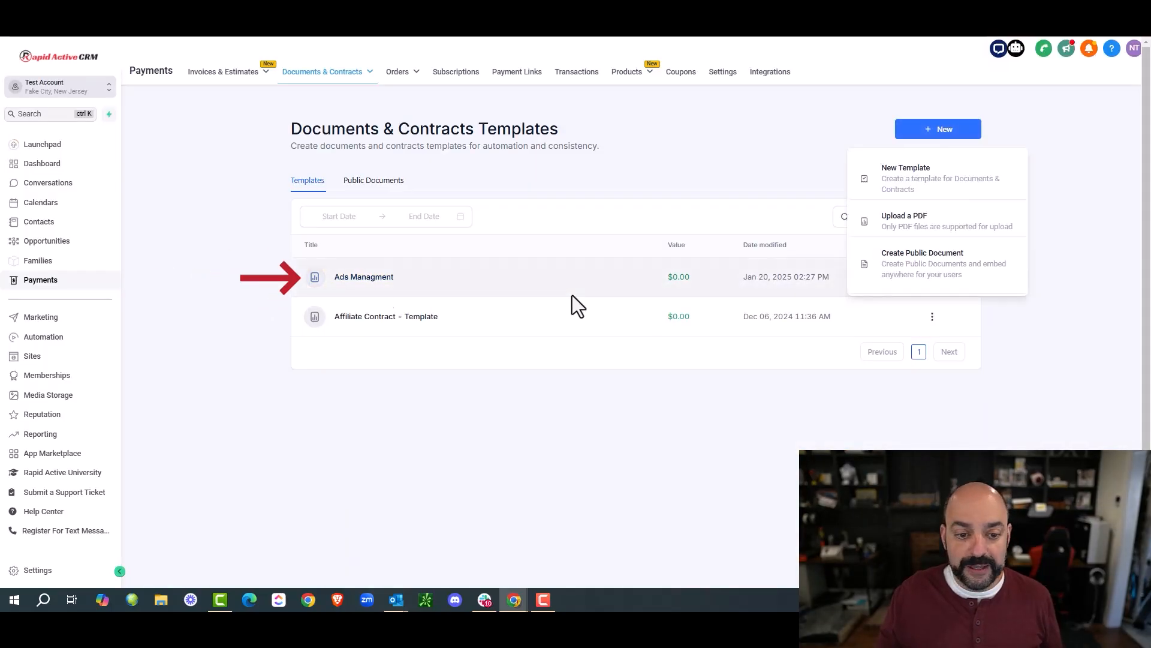
pyautogui.click(949, 196)
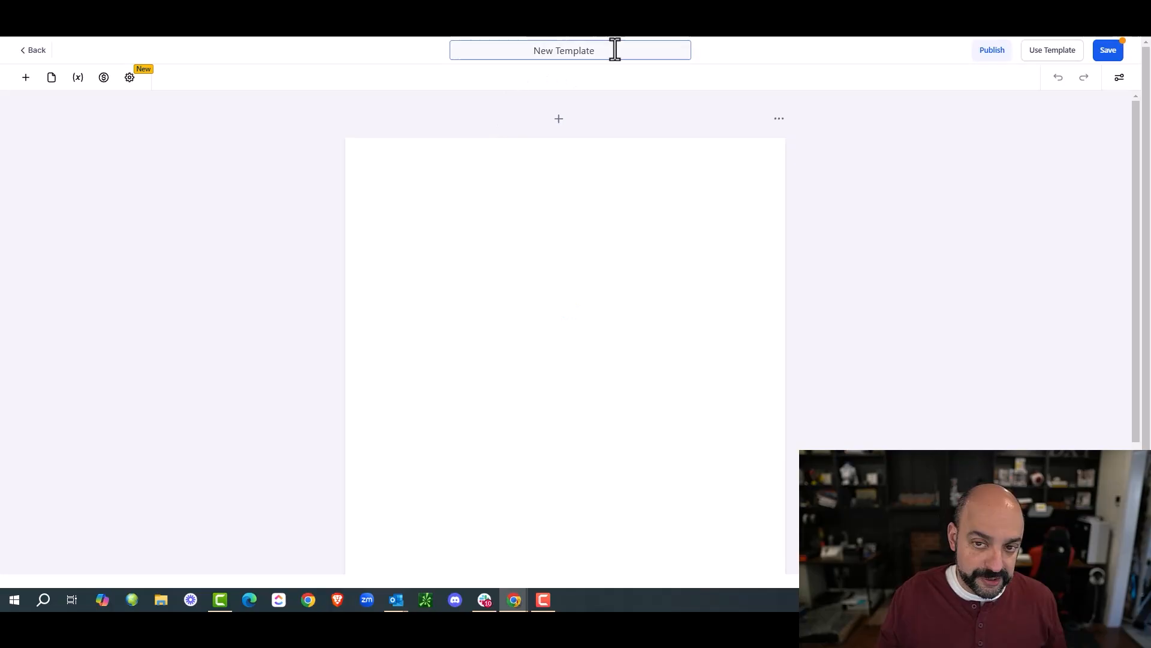
pyautogui.doubleClick(612, 49)
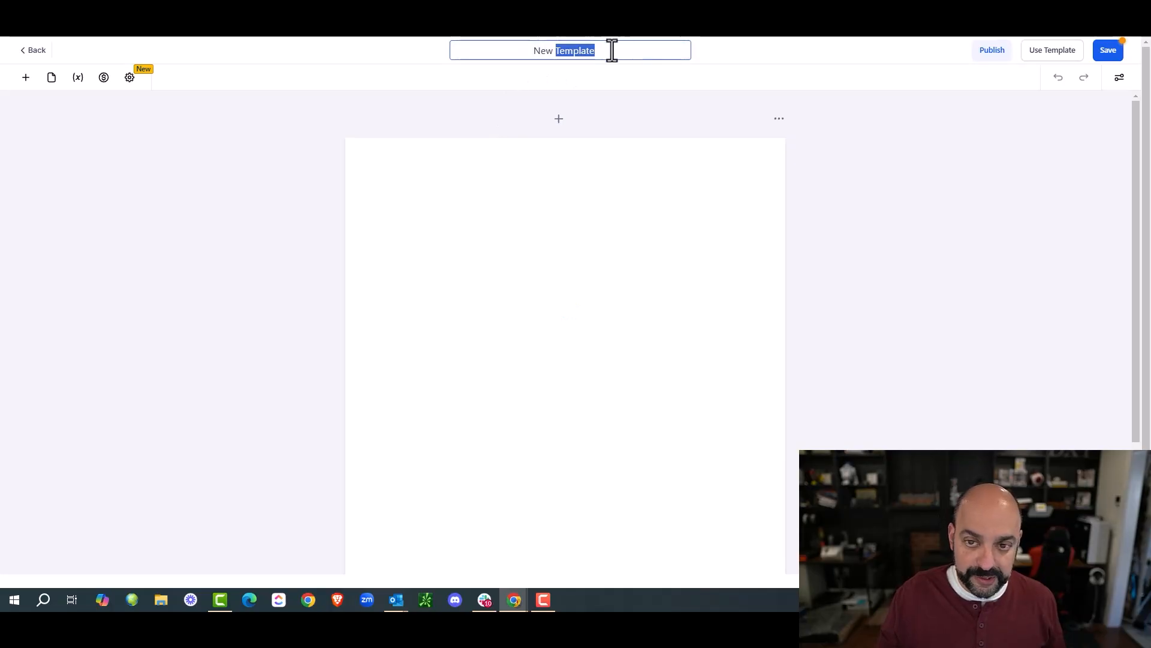
pyautogui.moveTo(612, 49); pyautogui.dragTo(437, 58)
pyautogui.write('Website vi')
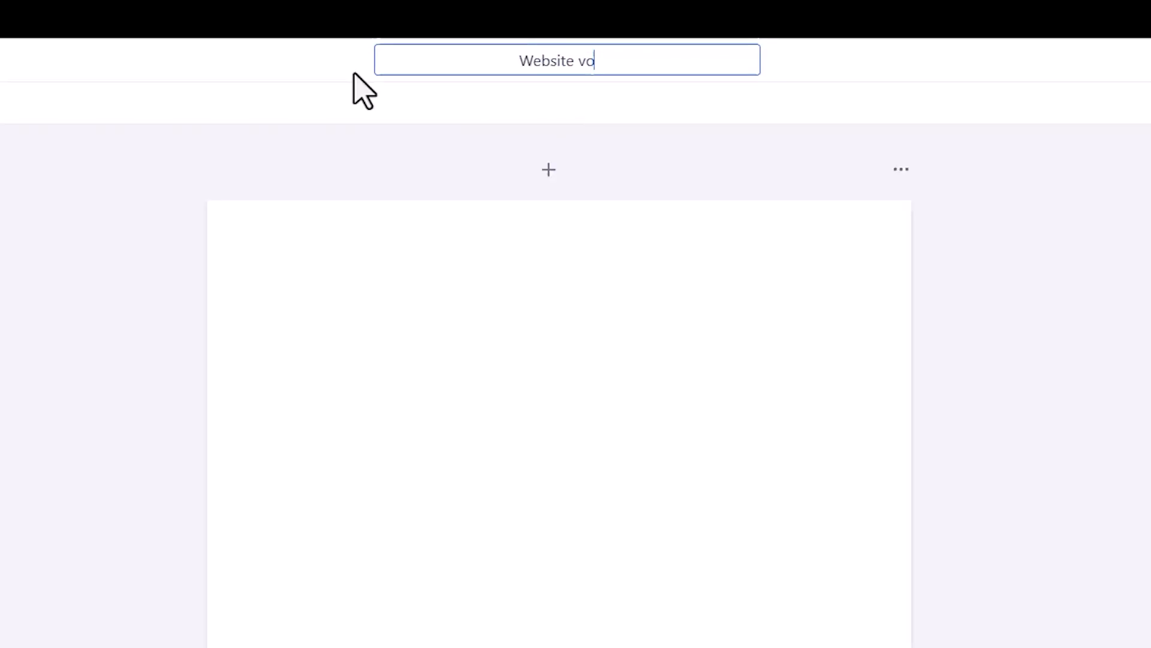
pyautogui.press('BackSpace')
pyautogui.press('BackSpace')
pyautogui.write('Contract')
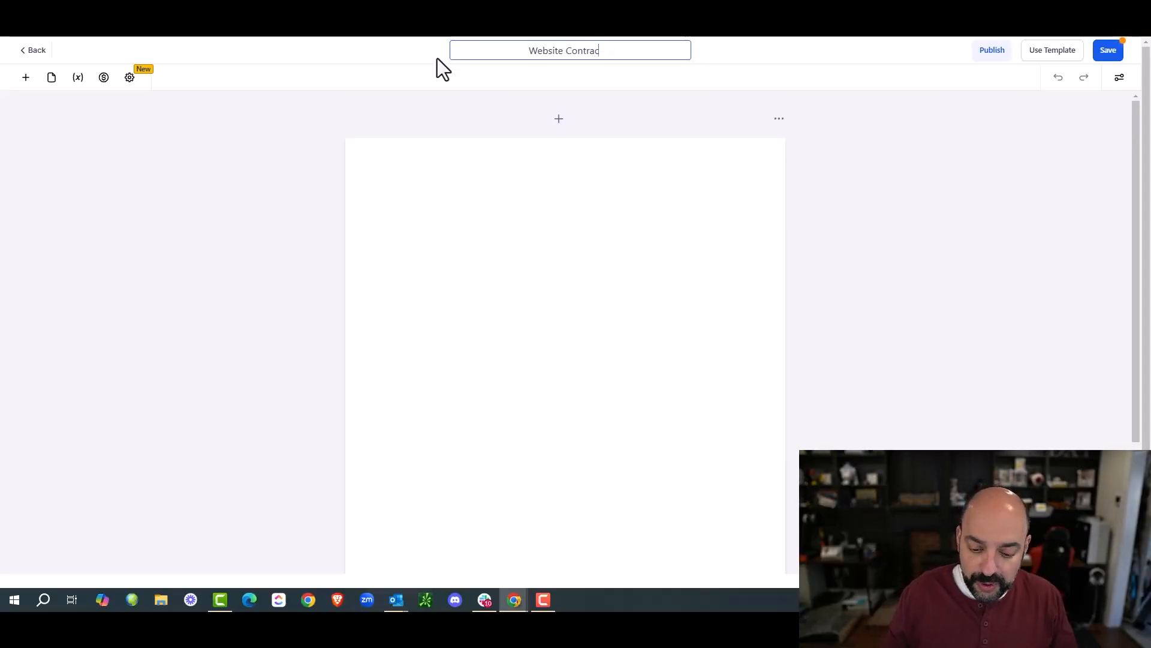
pyautogui.click(1108, 53)
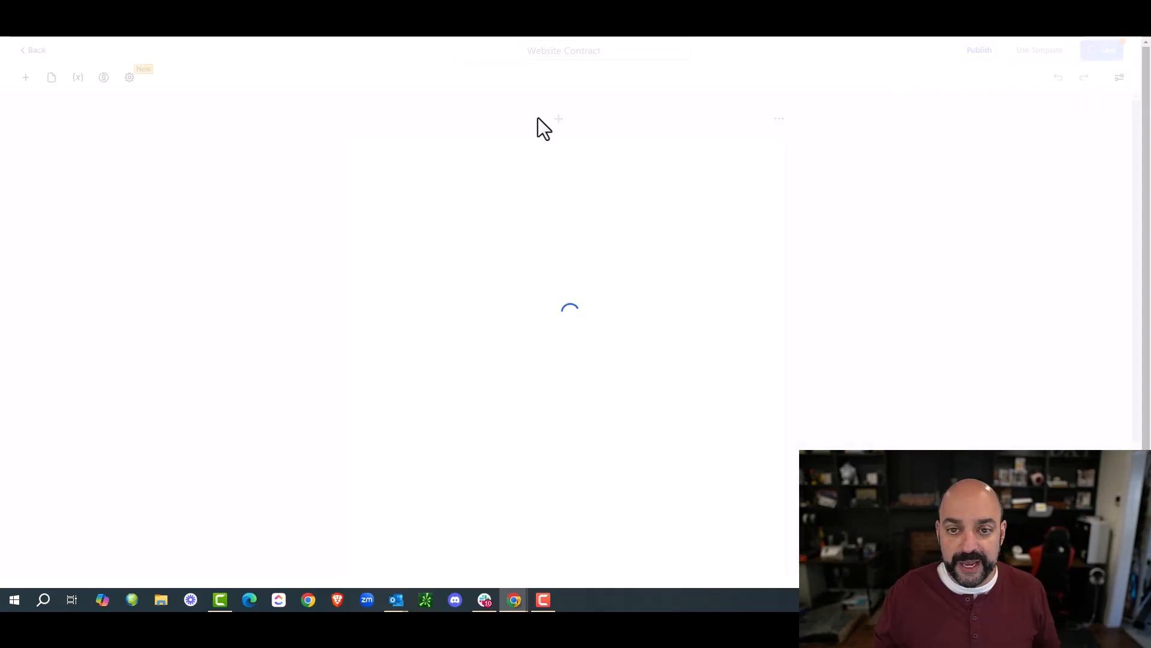
pyautogui.click(35, 51)
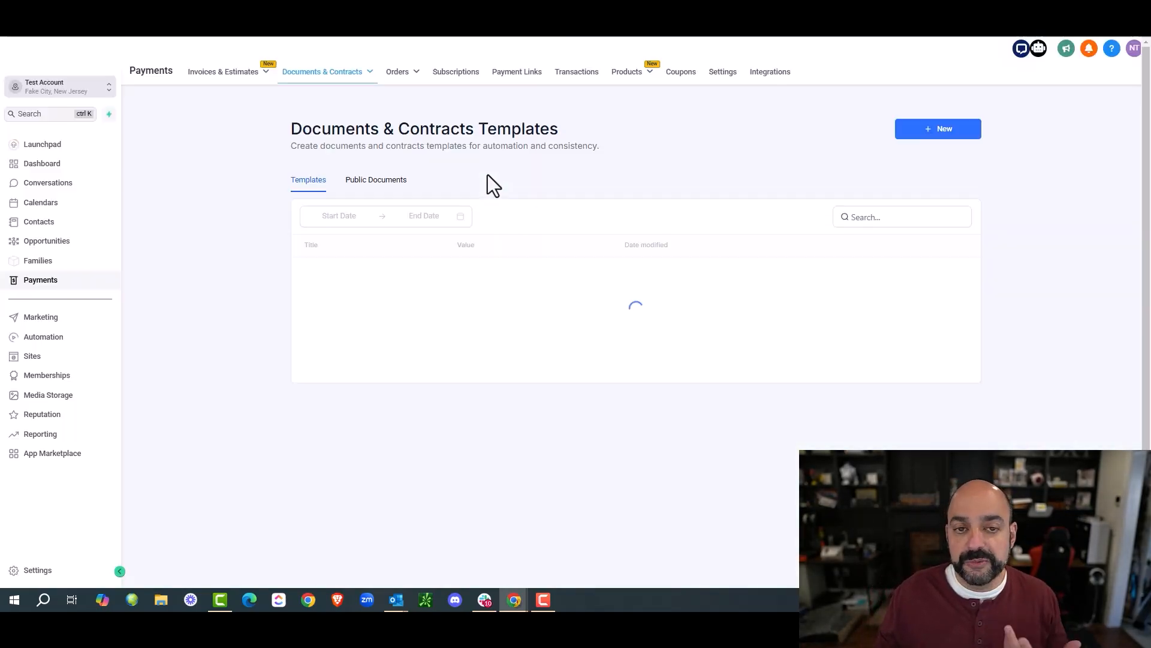
# Create a third blank contract template named "Coaching", save it and return to the template list
pyautogui.click(946, 130)
pyautogui.click(945, 187)
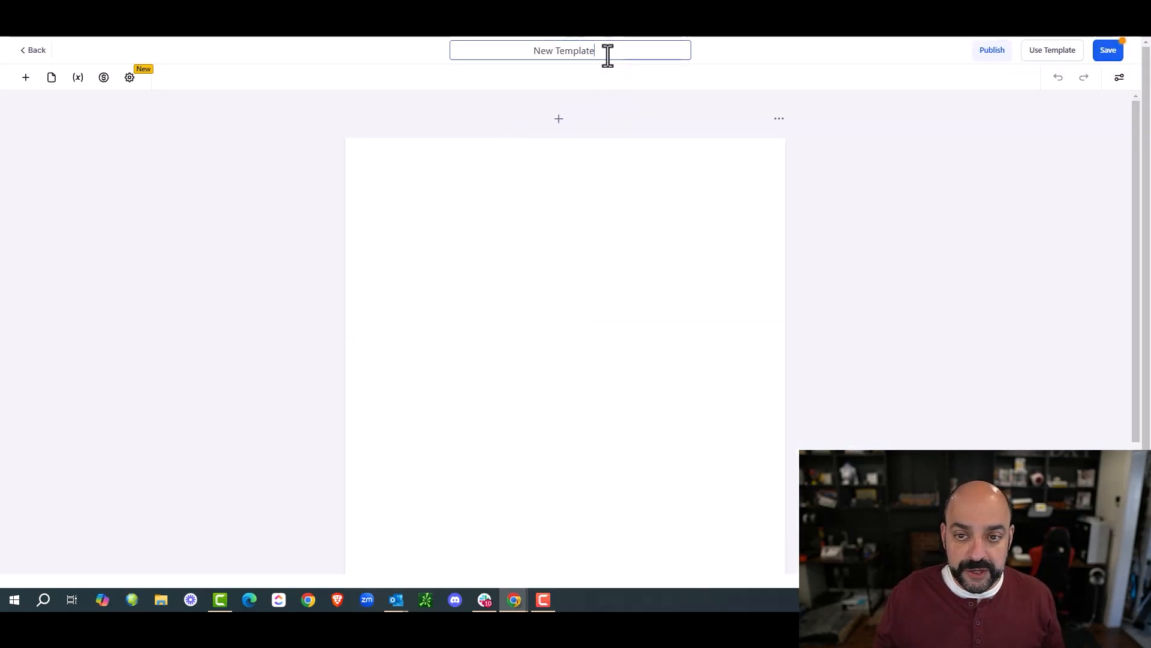
pyautogui.click(606, 52)
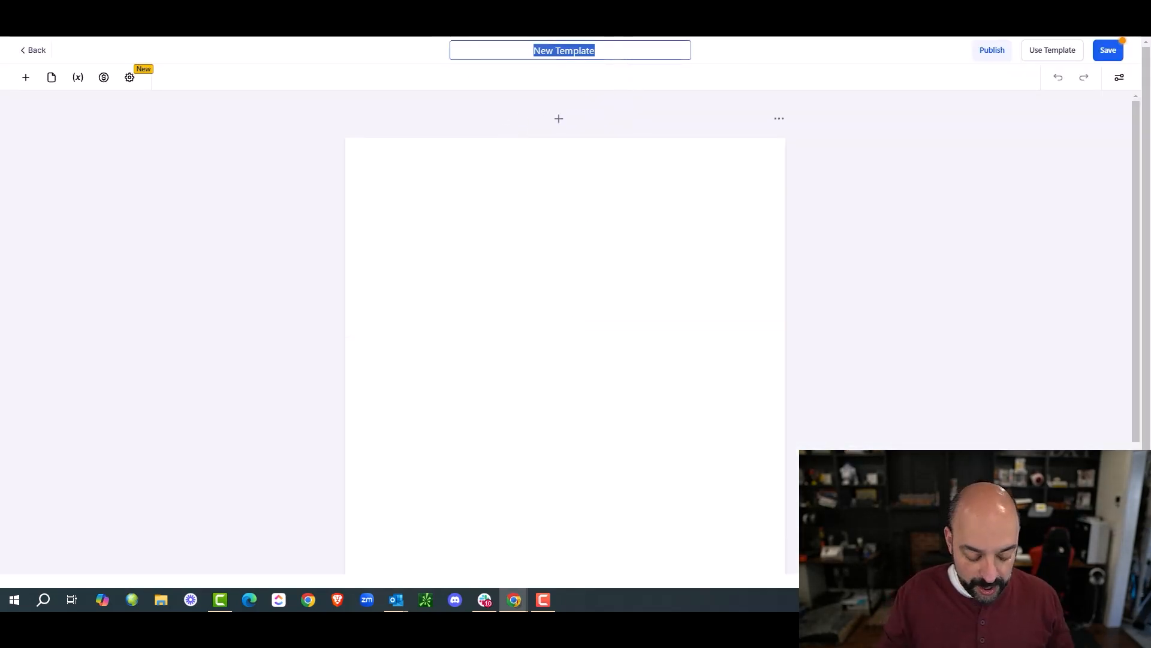
pyautogui.write('C')
pyautogui.write('oaching')
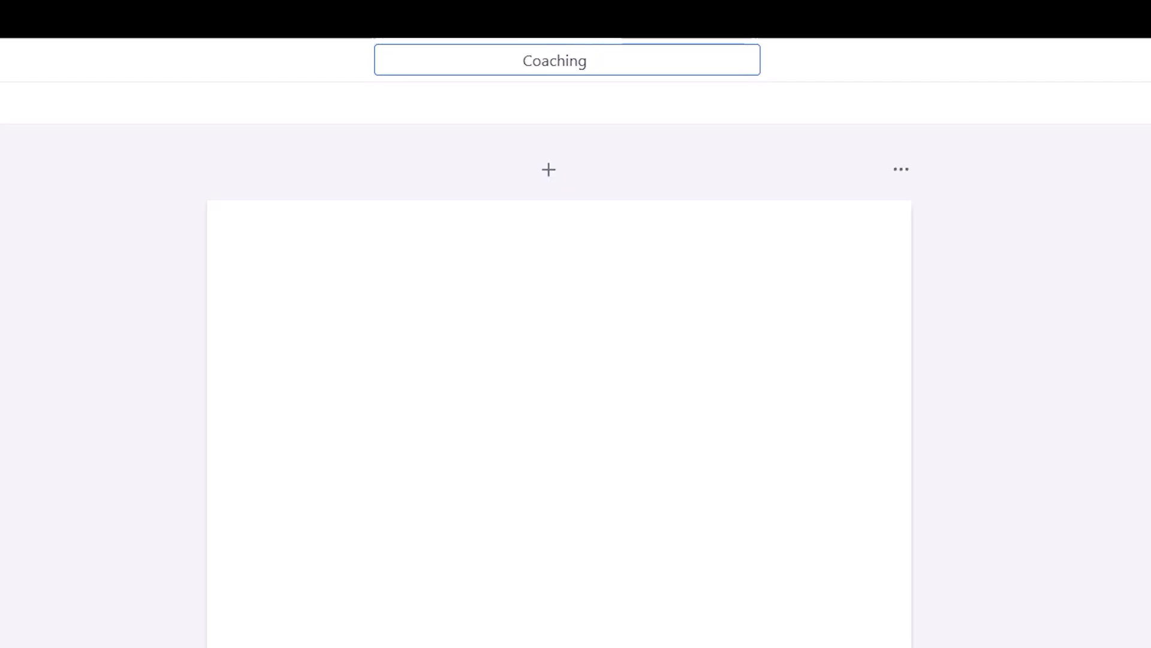
pyautogui.click(938, 178)
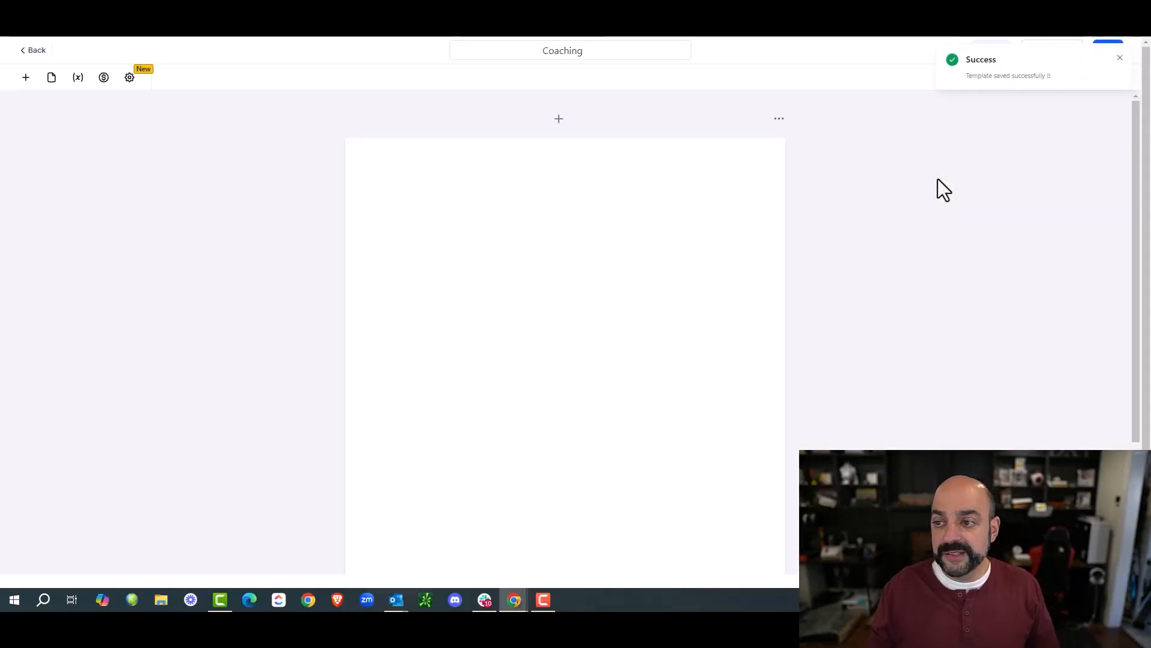
pyautogui.click(1119, 60)
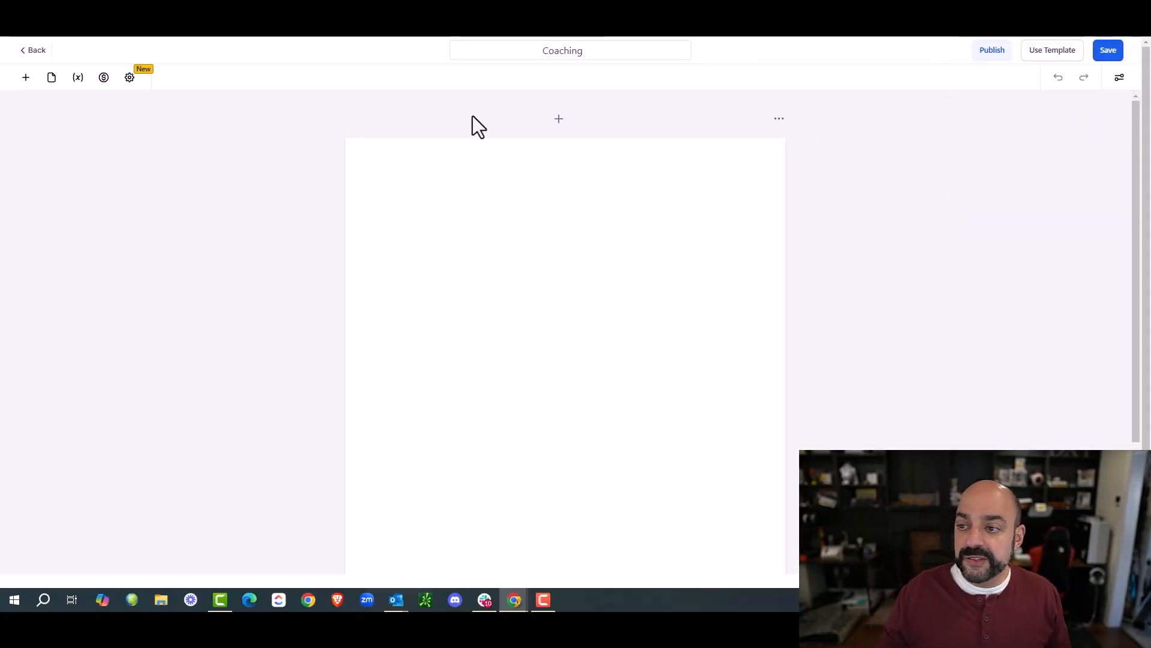
pyautogui.click(38, 50)
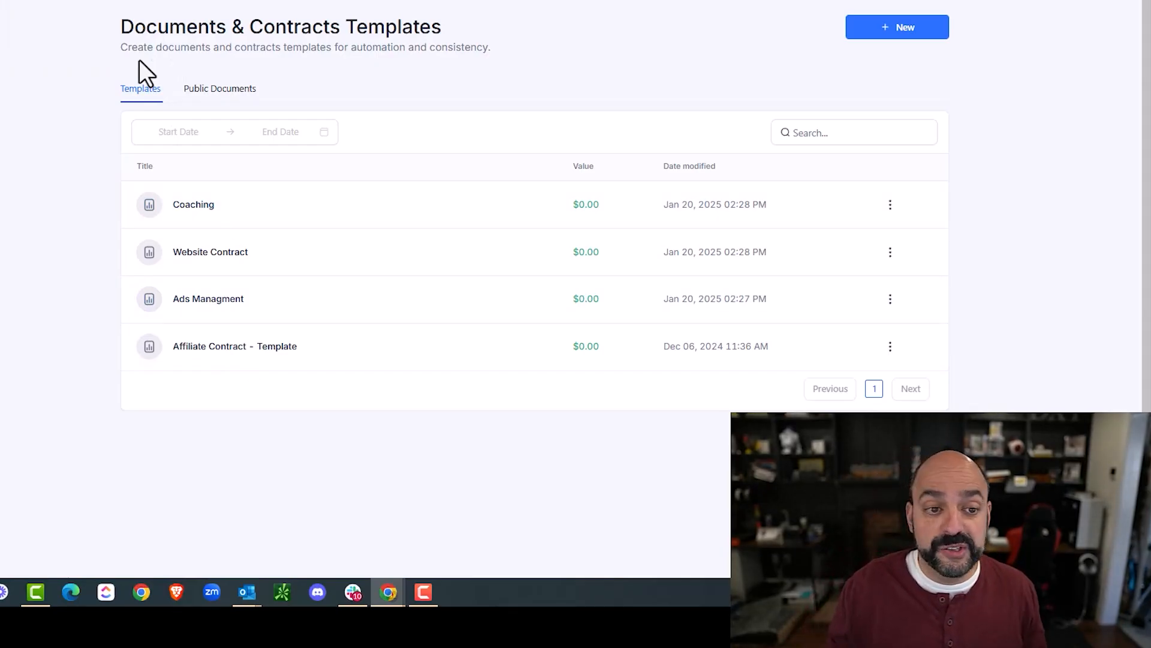
# Start a new template for invoices and name it "Ads Managent"
pyautogui.moveTo(236, 73)
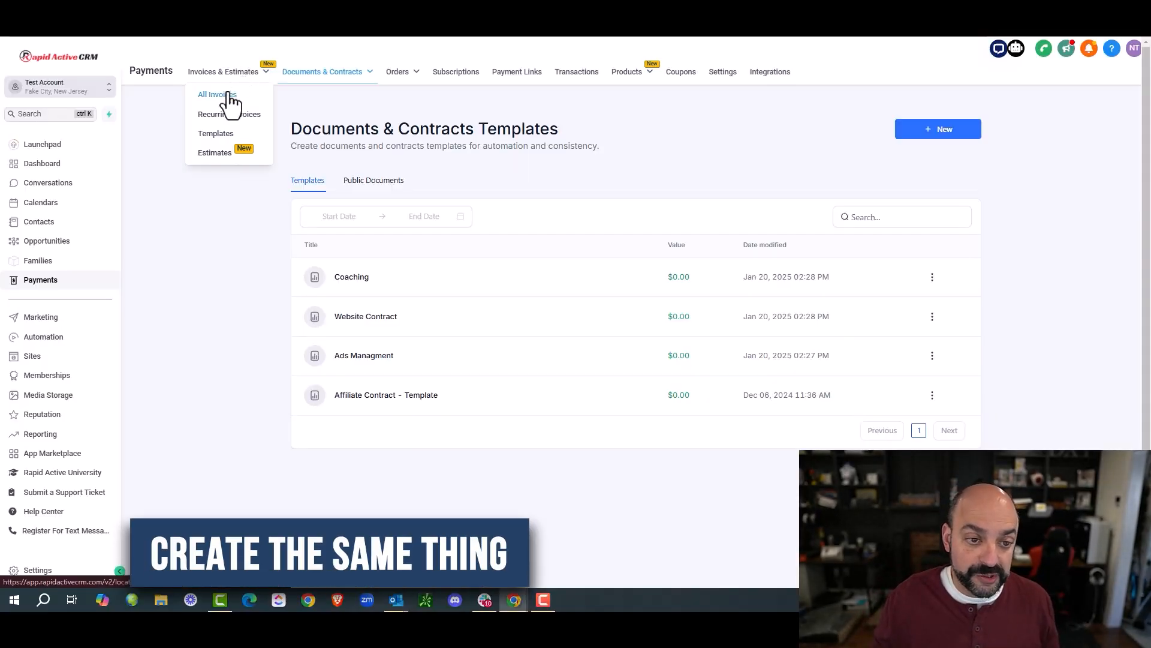
pyautogui.click(219, 138)
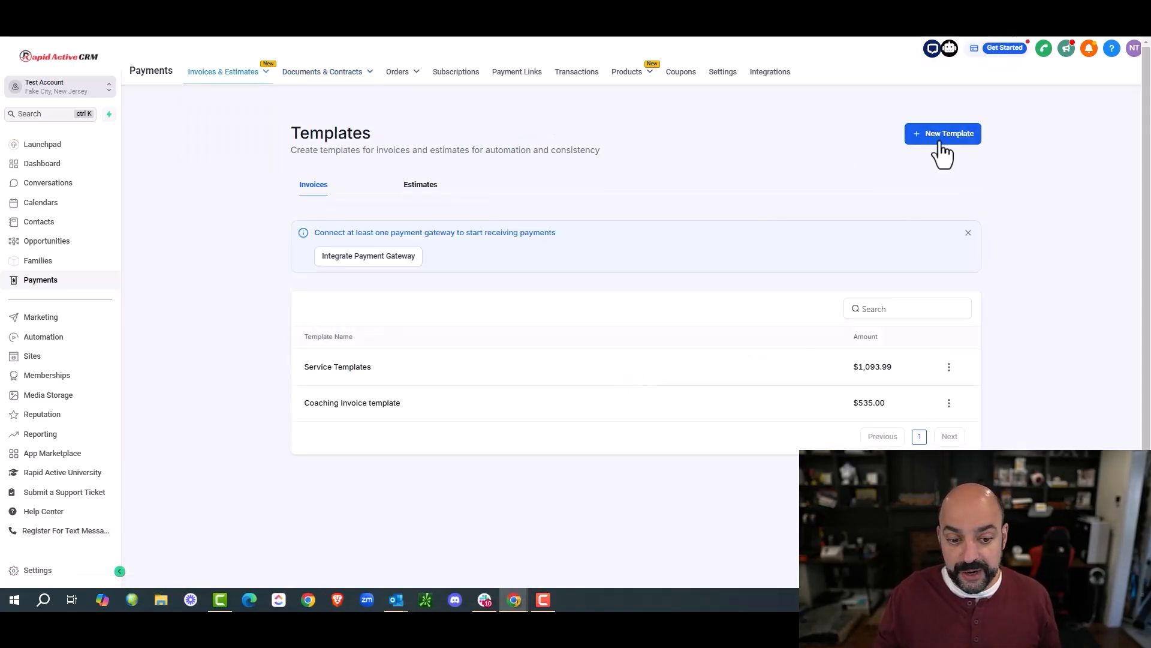
pyautogui.click(940, 144)
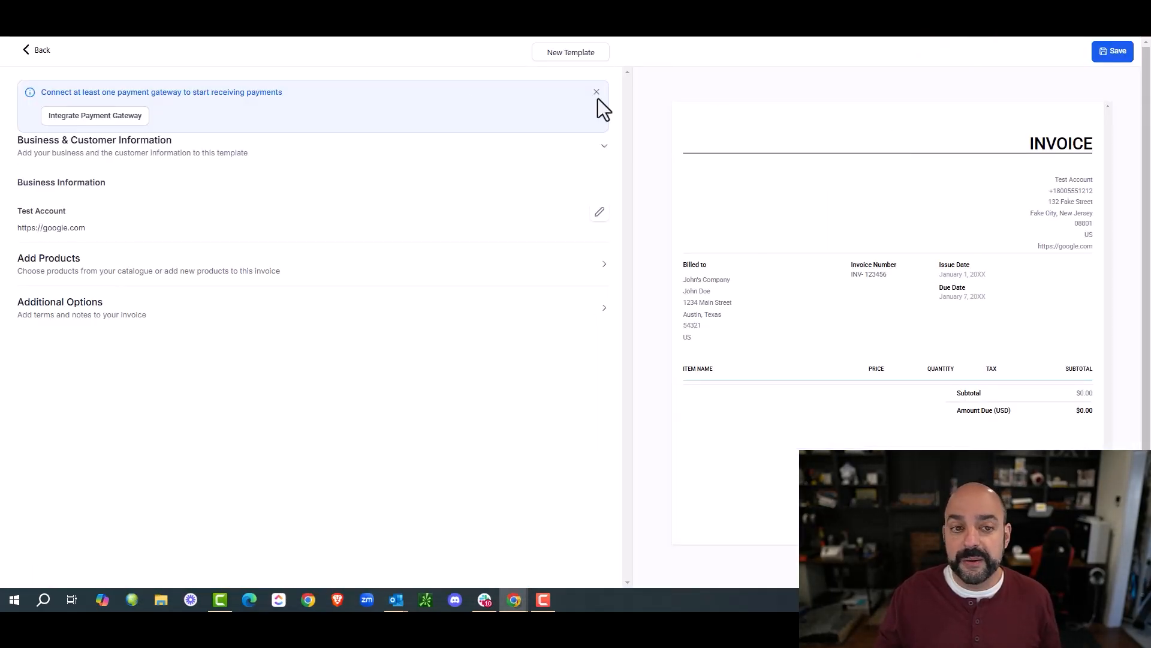
pyautogui.click(552, 52)
pyautogui.moveTo(596, 52); pyautogui.dragTo(523, 60)
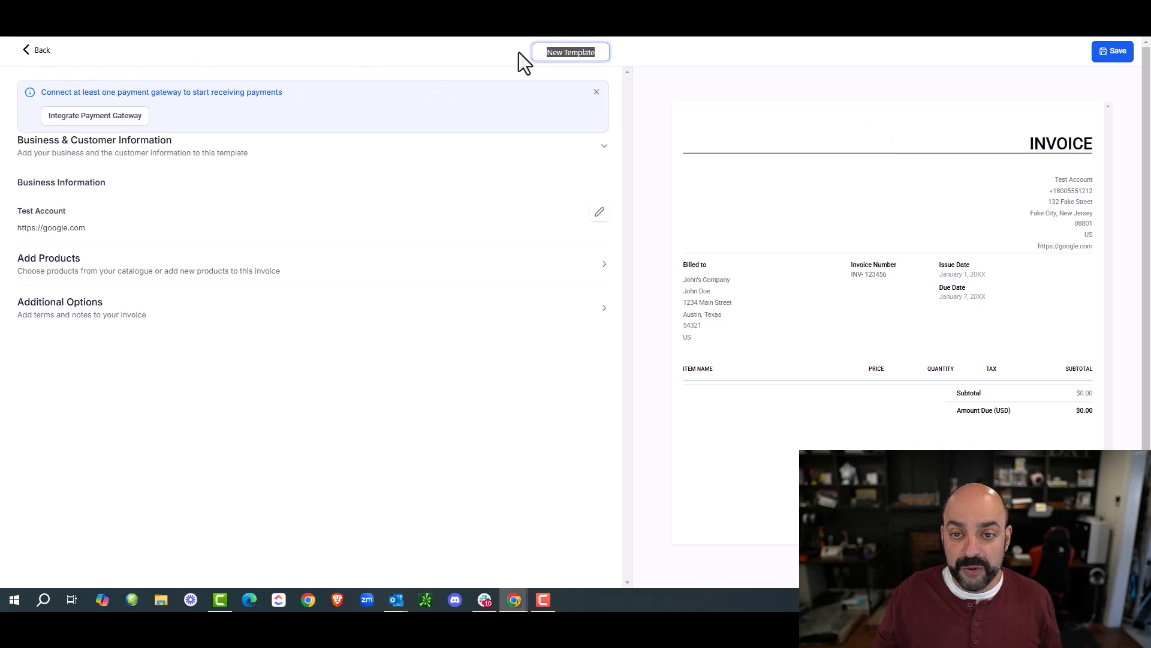
pyautogui.write('Ads Managent')
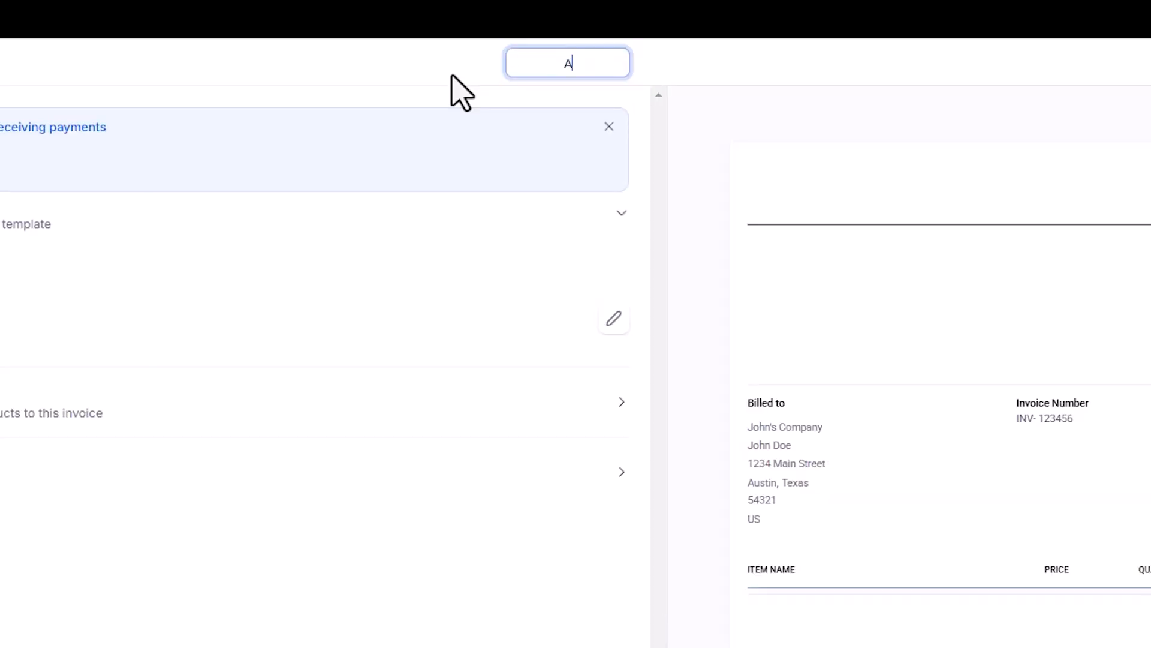
# Try to save the invoice template without any products
pyautogui.click(1109, 51)
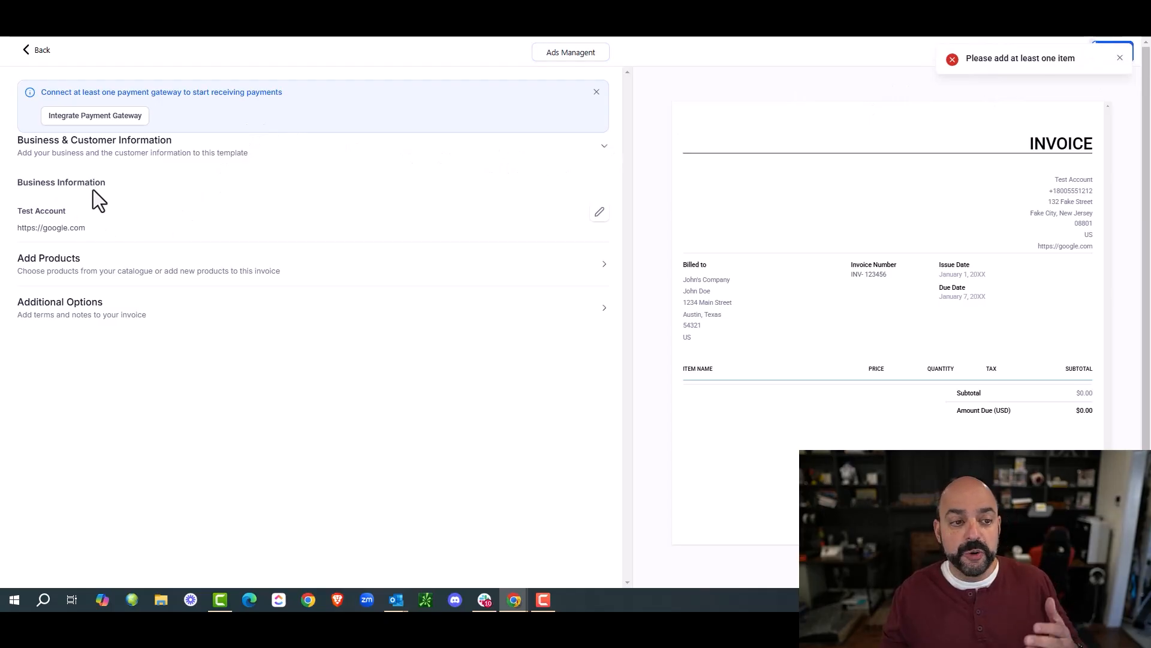
pyautogui.click(31, 50)
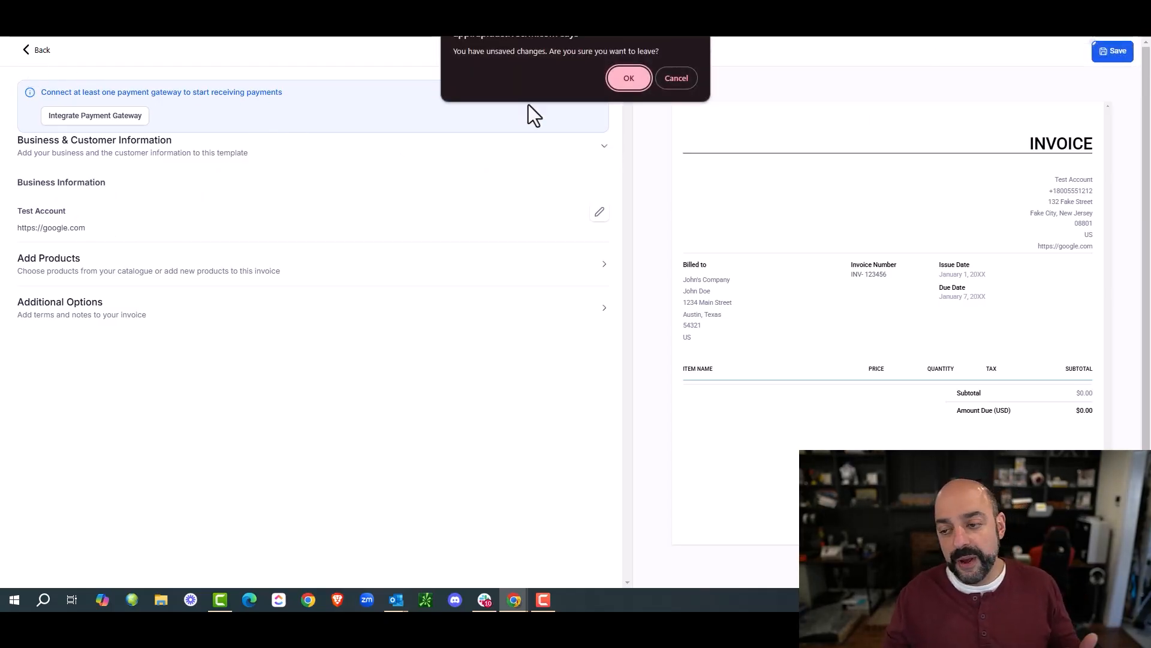
pyautogui.click(689, 78)
pyautogui.click(1114, 53)
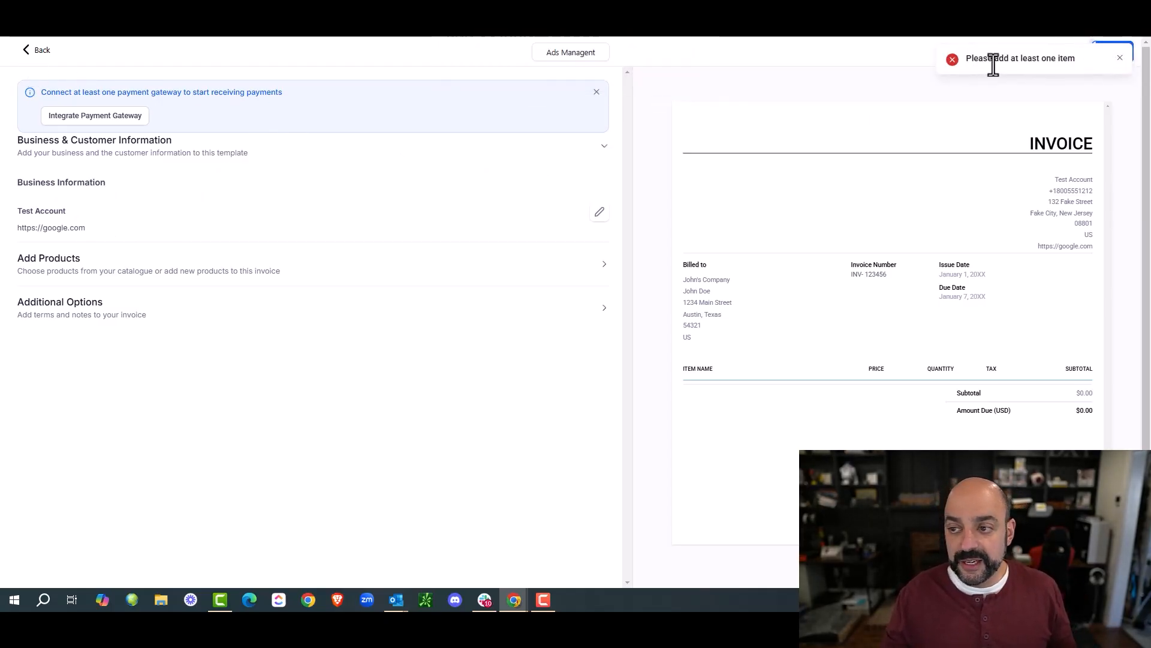
# Add the existing Website Creation product to the invoice template and save the template
pyautogui.click(117, 285)
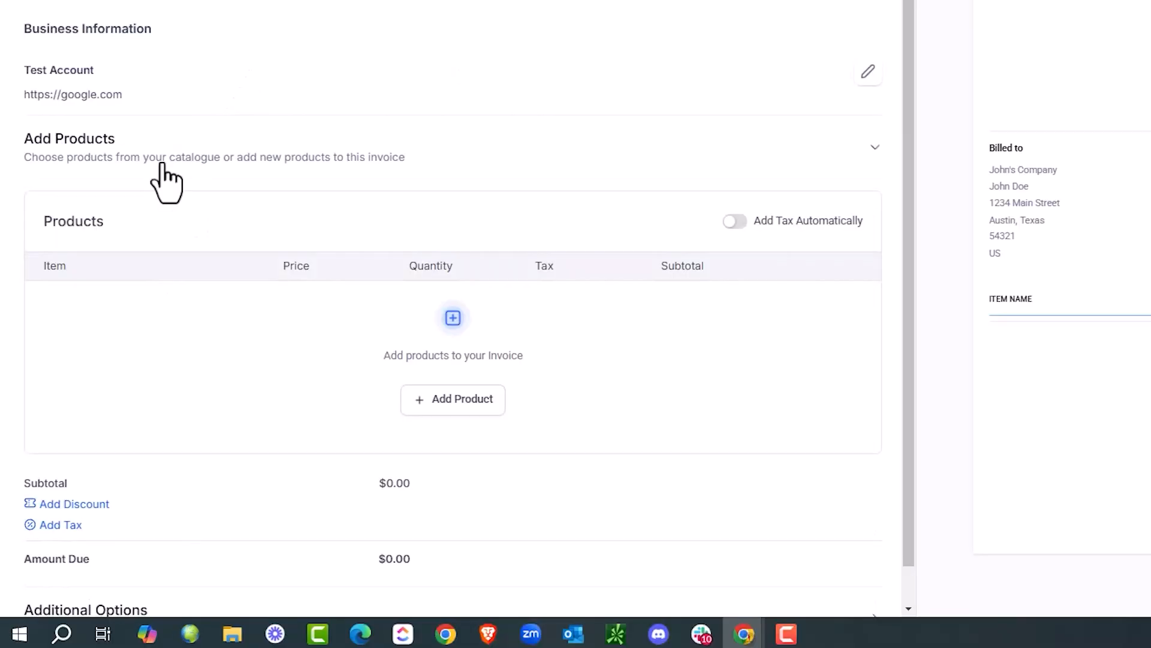
pyautogui.click(439, 398)
pyautogui.click(225, 314)
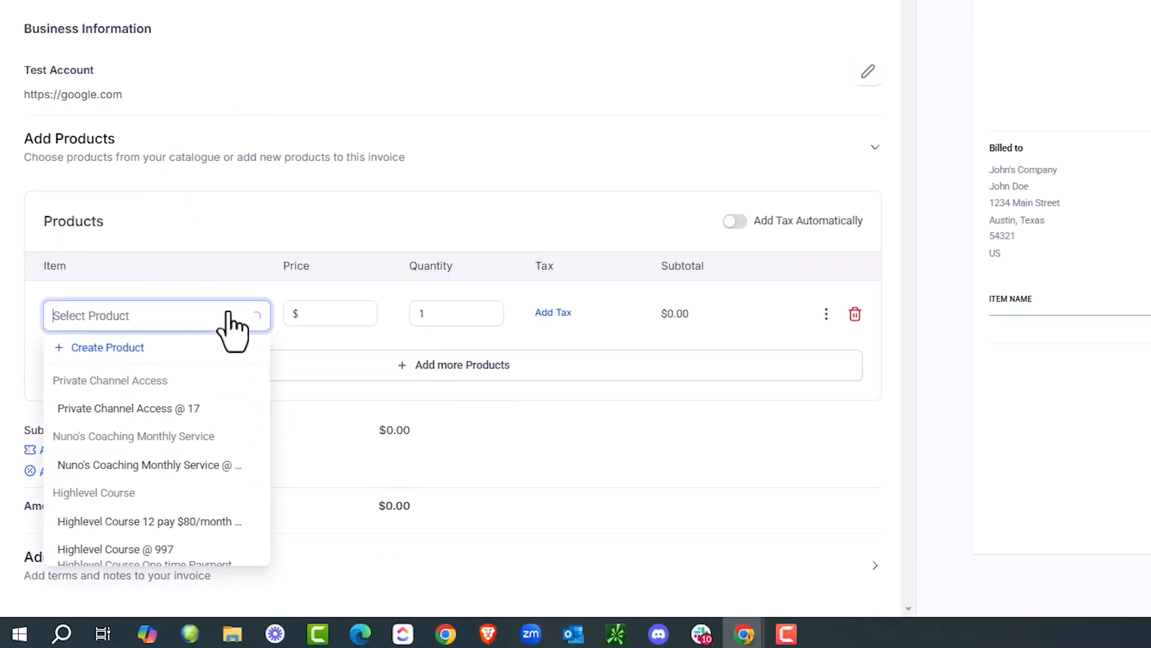
pyautogui.scroll(-5, 194, 397)
pyautogui.scroll(2, 194, 397)
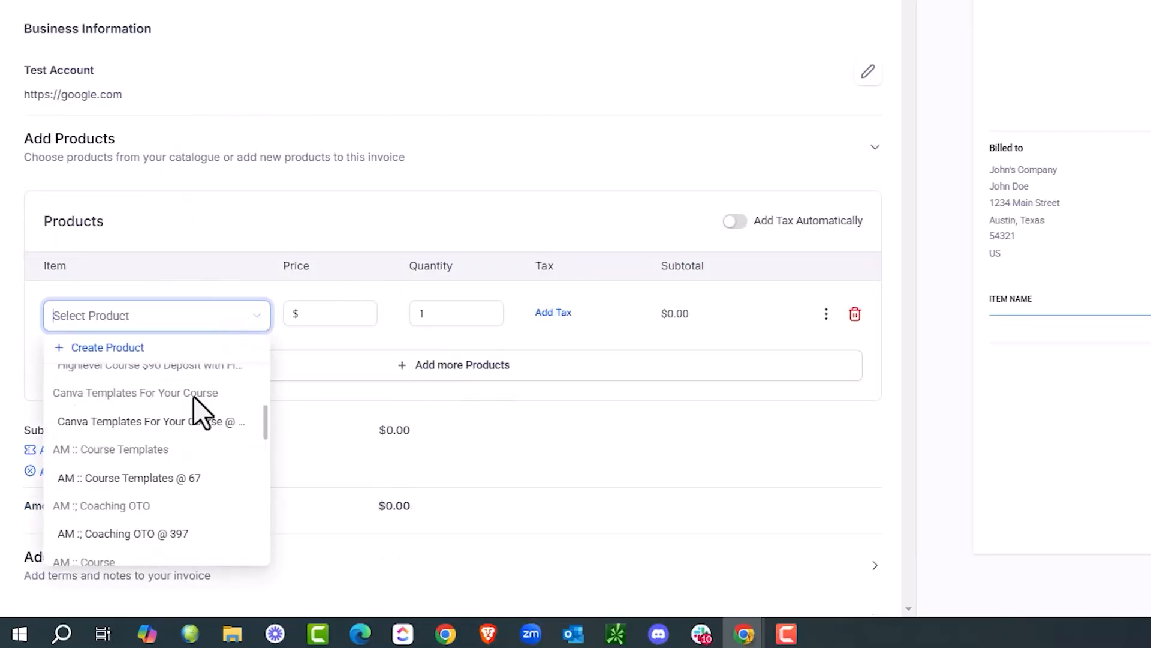
pyautogui.scroll(-10, 193, 397)
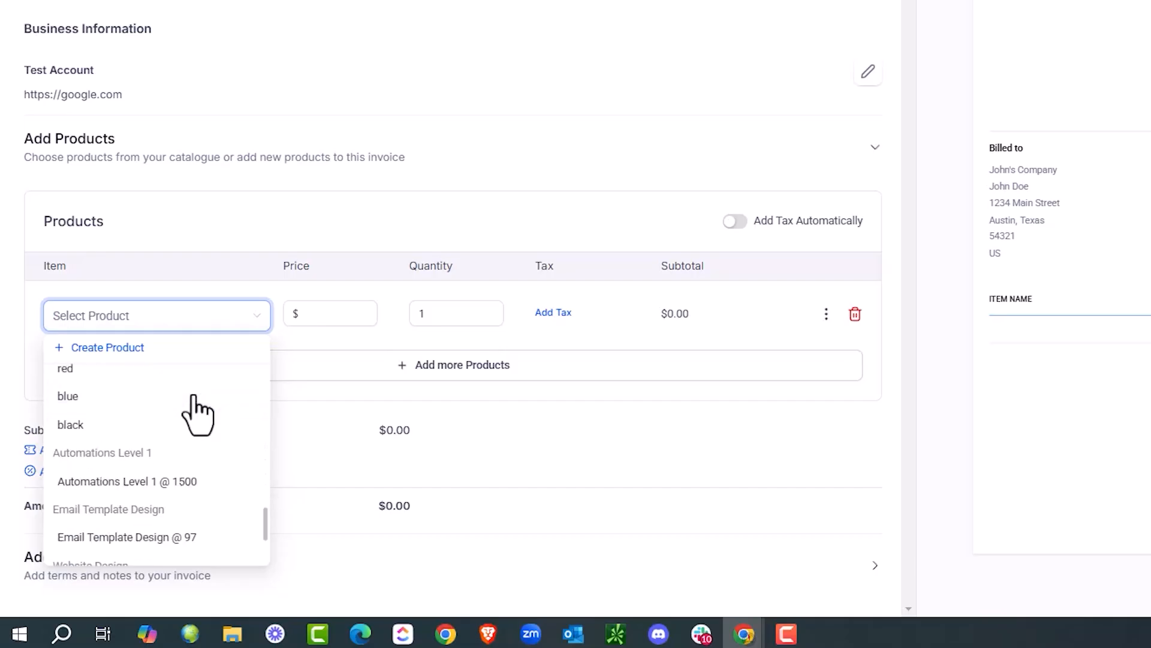
pyautogui.scroll(-3, 193, 397)
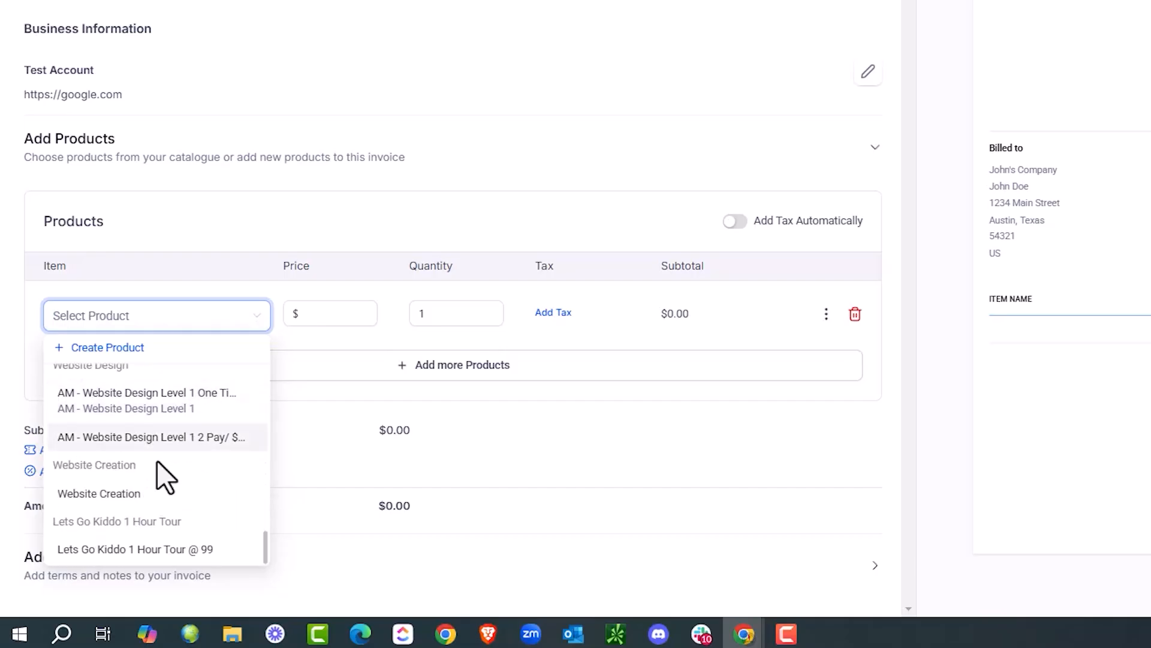
pyautogui.click(131, 493)
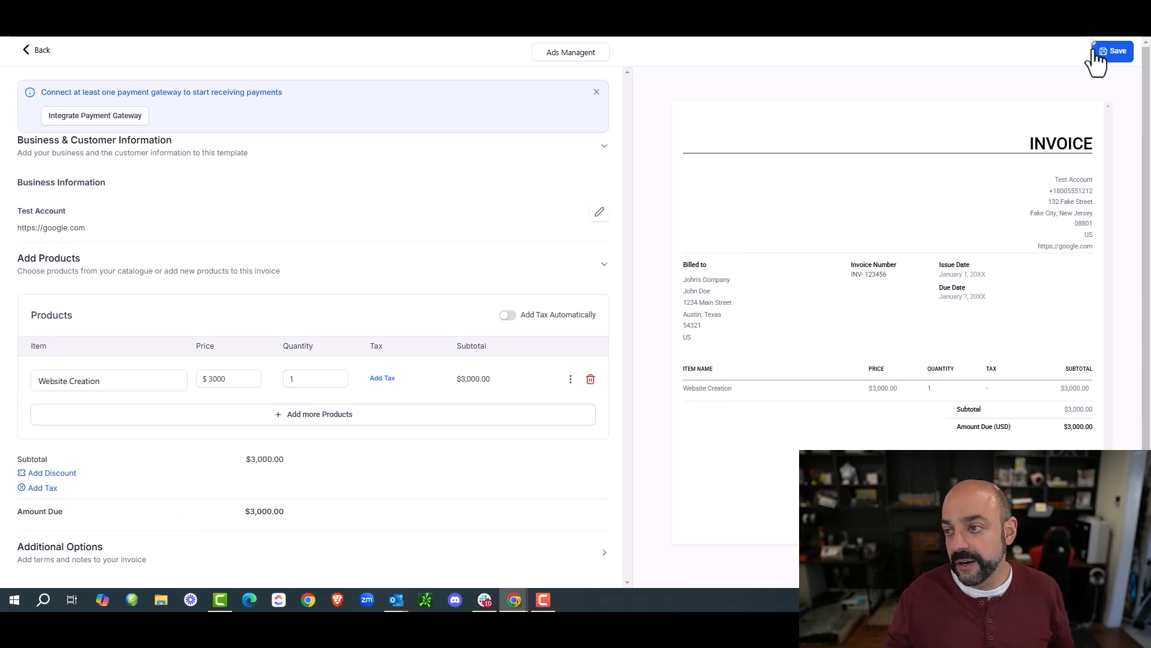
pyautogui.click(1095, 54)
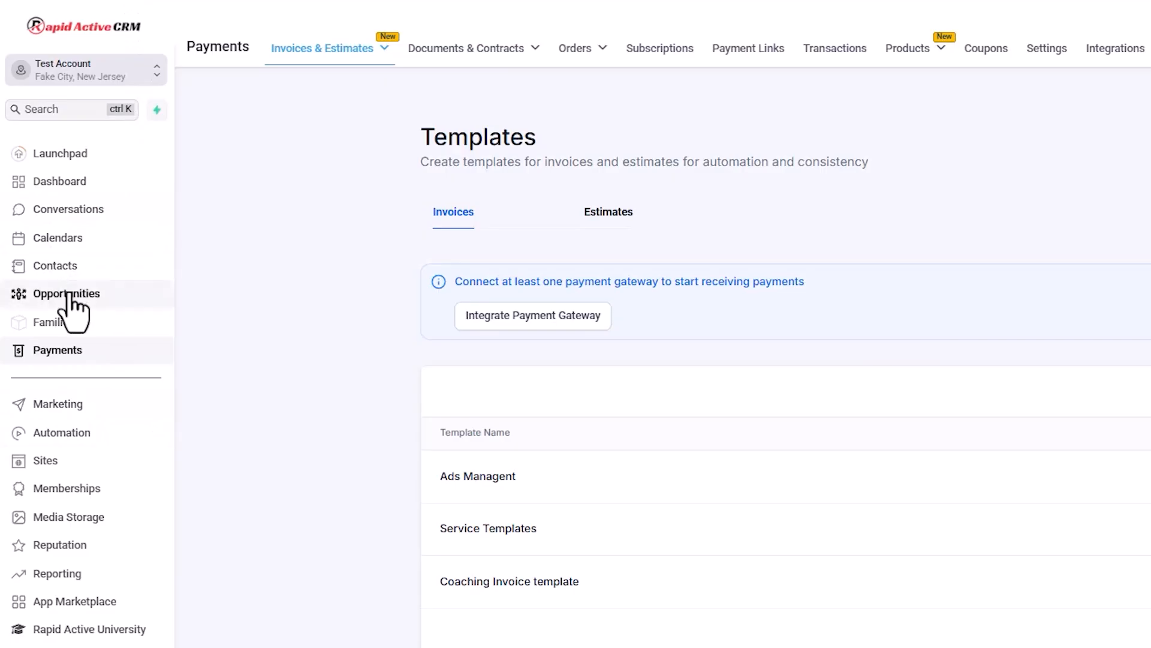
# Show the Contract pipeline on the opportunities board
pyautogui.click(47, 241)
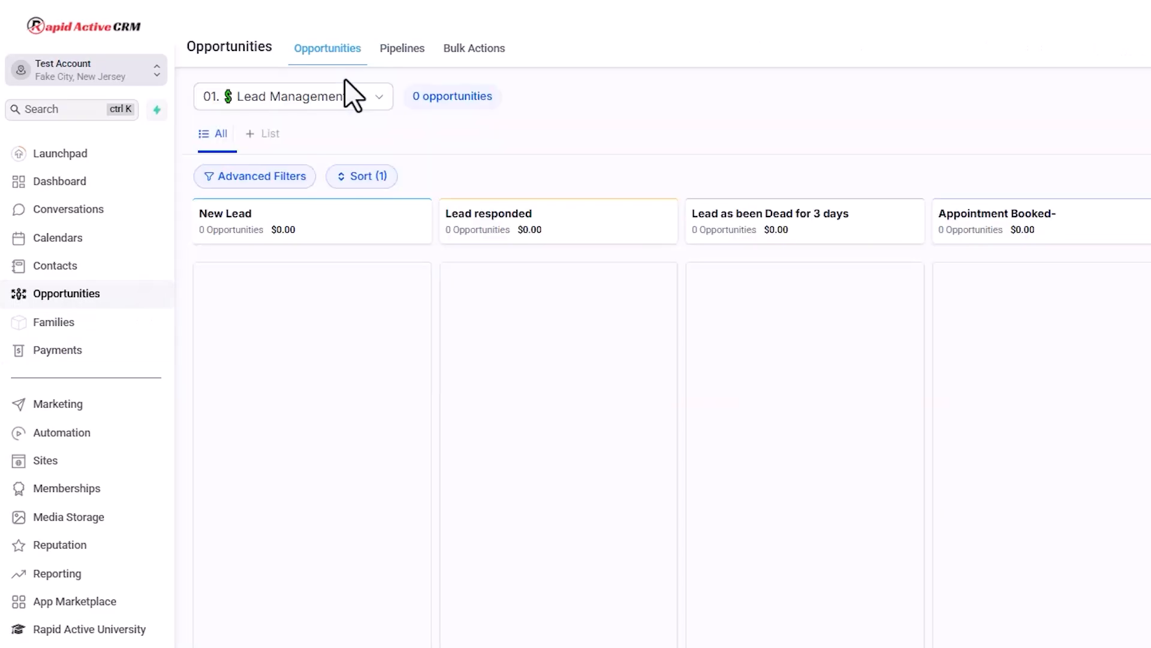
pyautogui.click(349, 99)
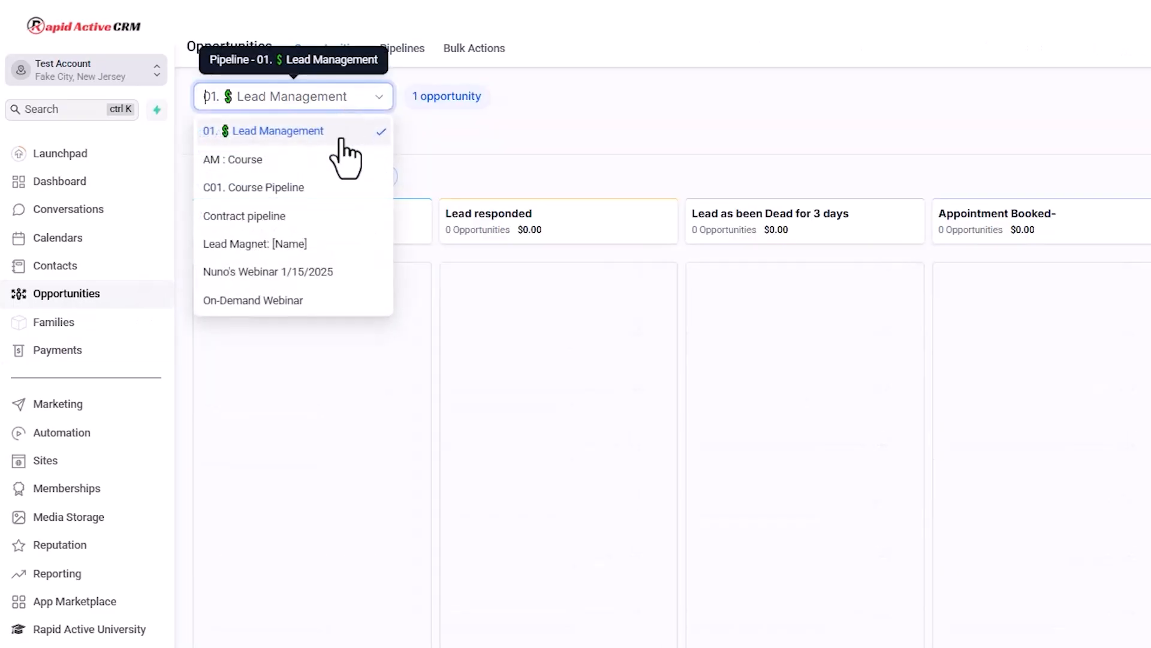
pyautogui.scroll(-2, 337, 240)
pyautogui.scroll(2, 329, 228)
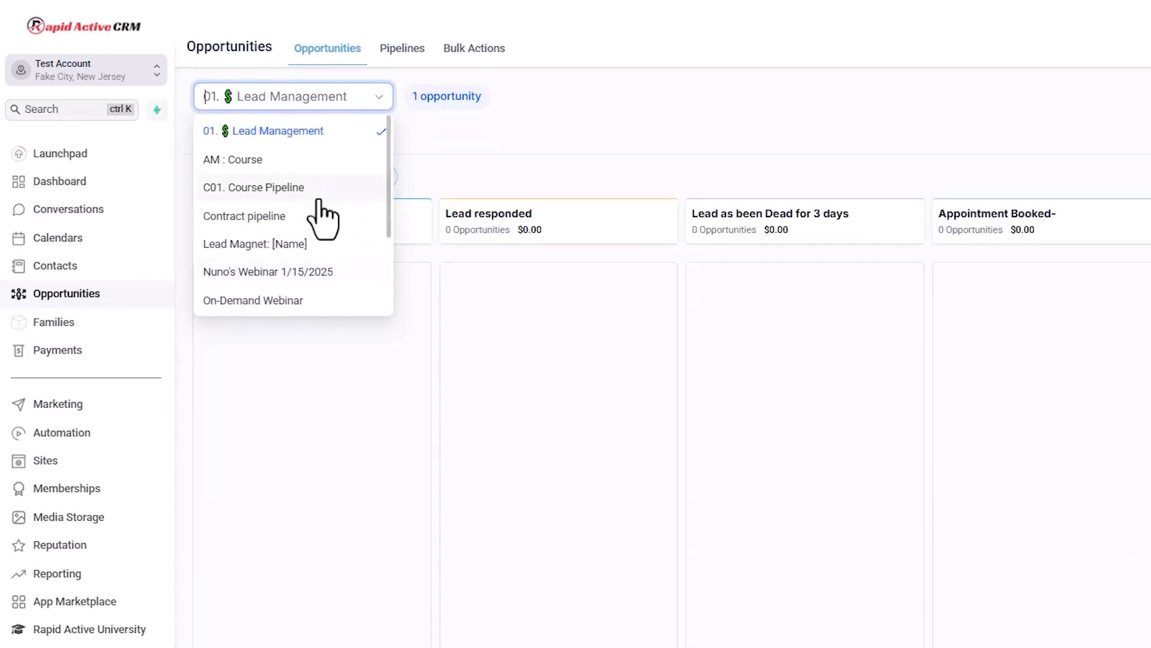
pyautogui.click(309, 214)
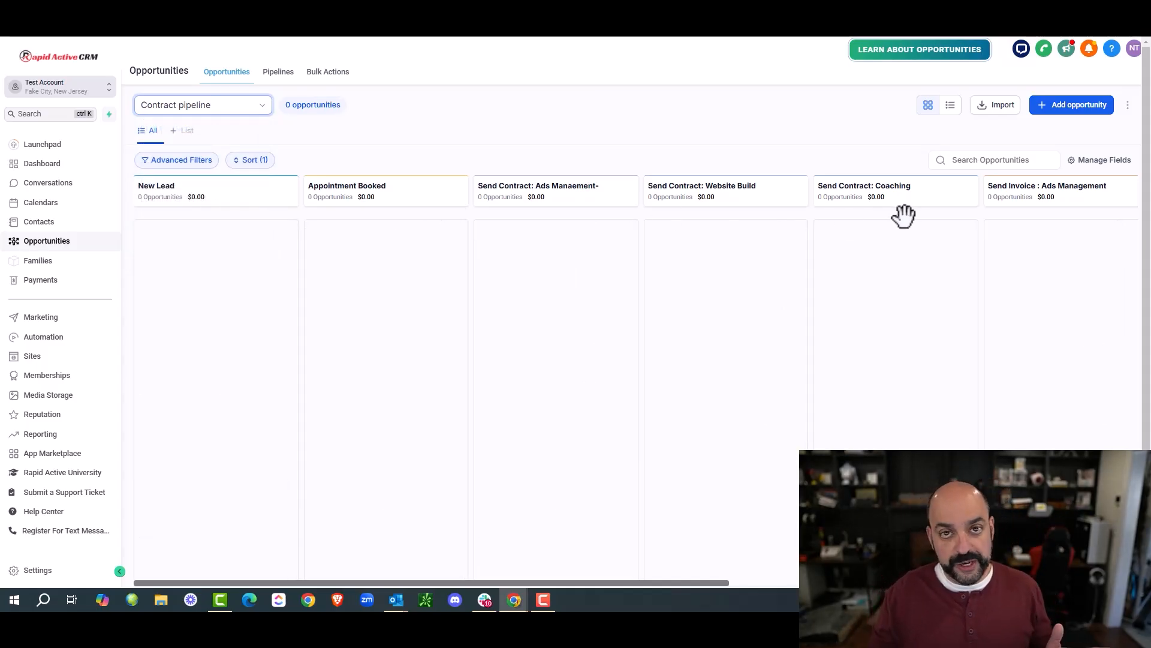
# Duplicate the browser tab and open the automation workflow list in the copy
pyautogui.rightClick(83, 6)
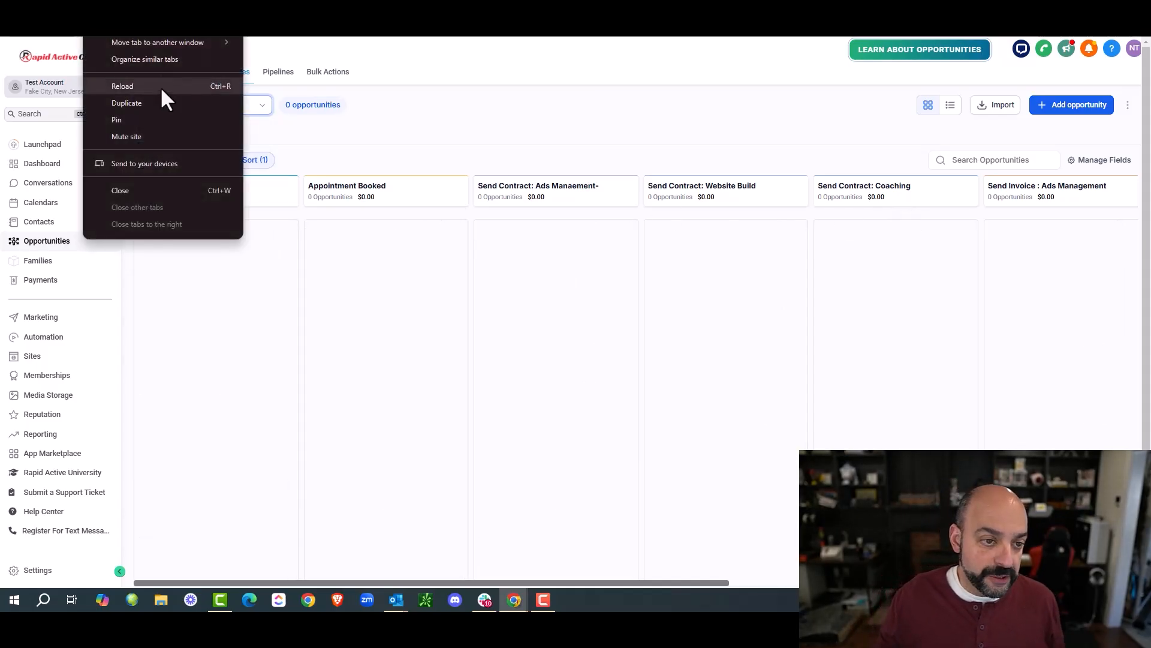
pyautogui.click(169, 102)
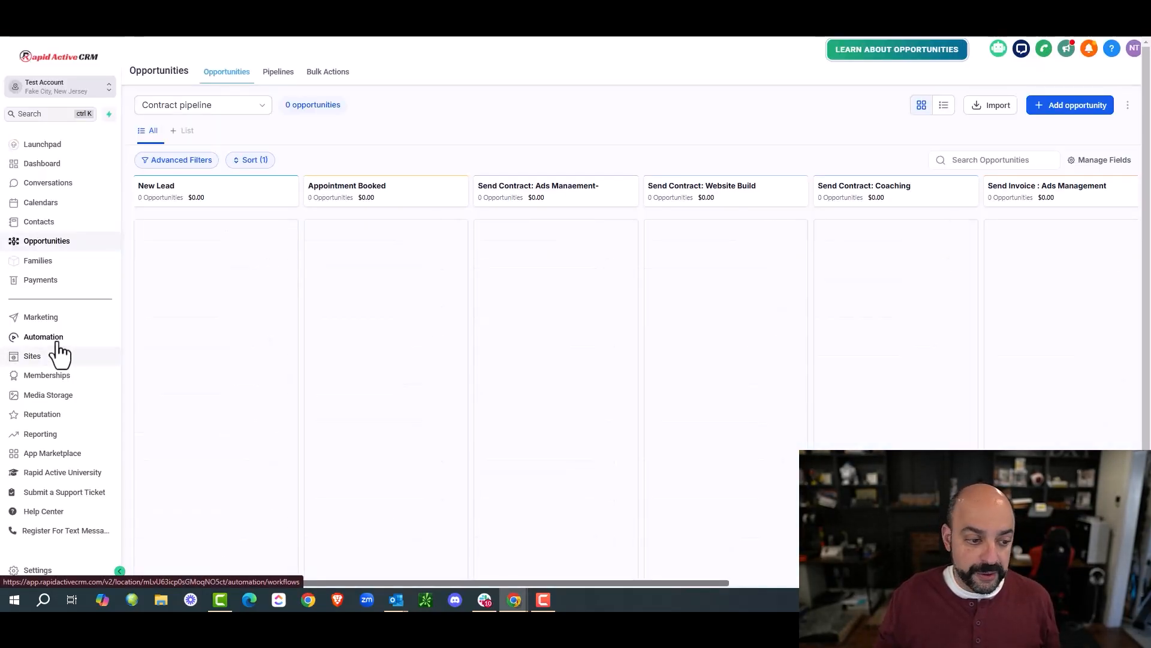
pyautogui.click(62, 341)
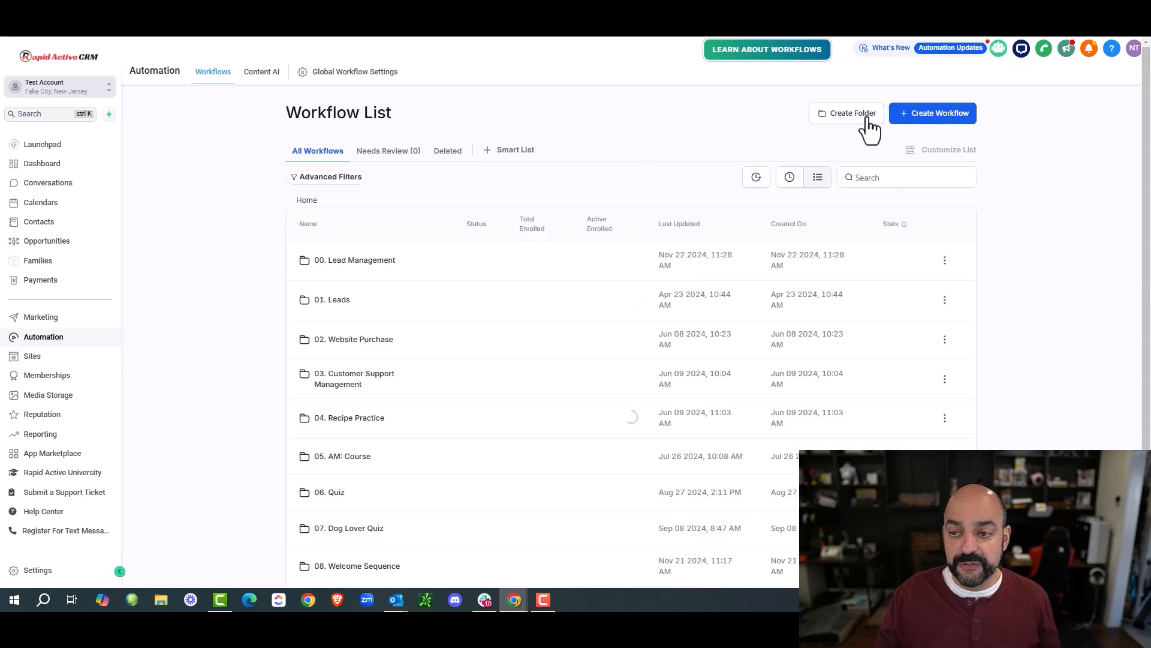
# Create a workflow folder named "01a. New To Contract Automation"
pyautogui.click(839, 115)
pyautogui.scroll(-2, 385, 412)
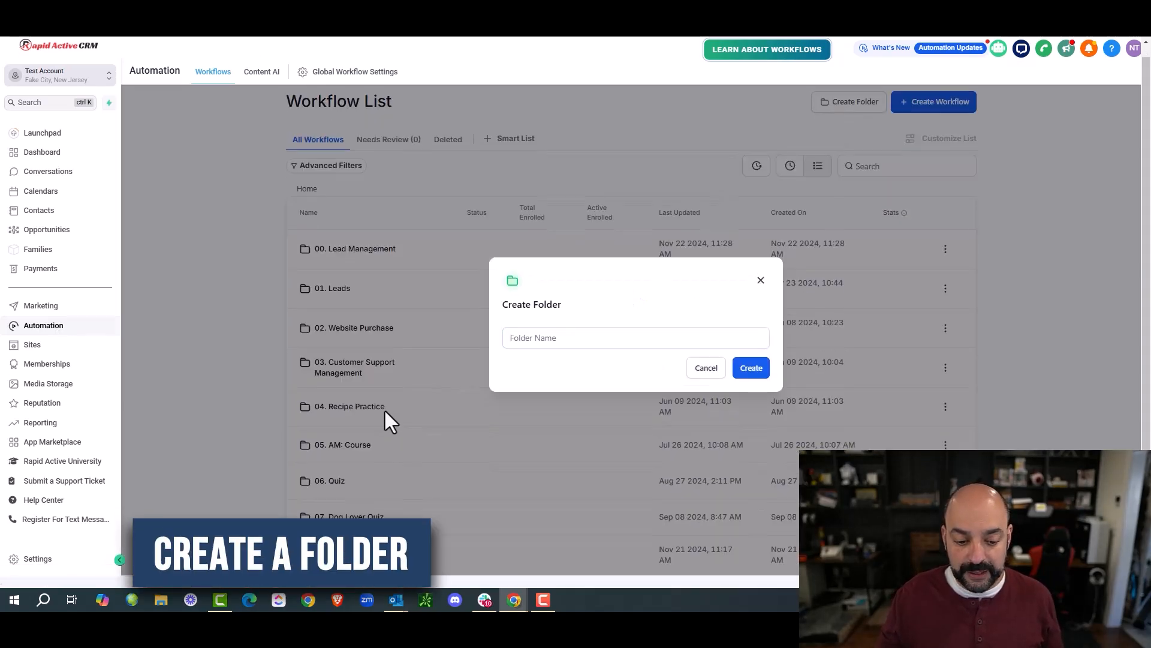
pyautogui.click(579, 345)
pyautogui.write('0')
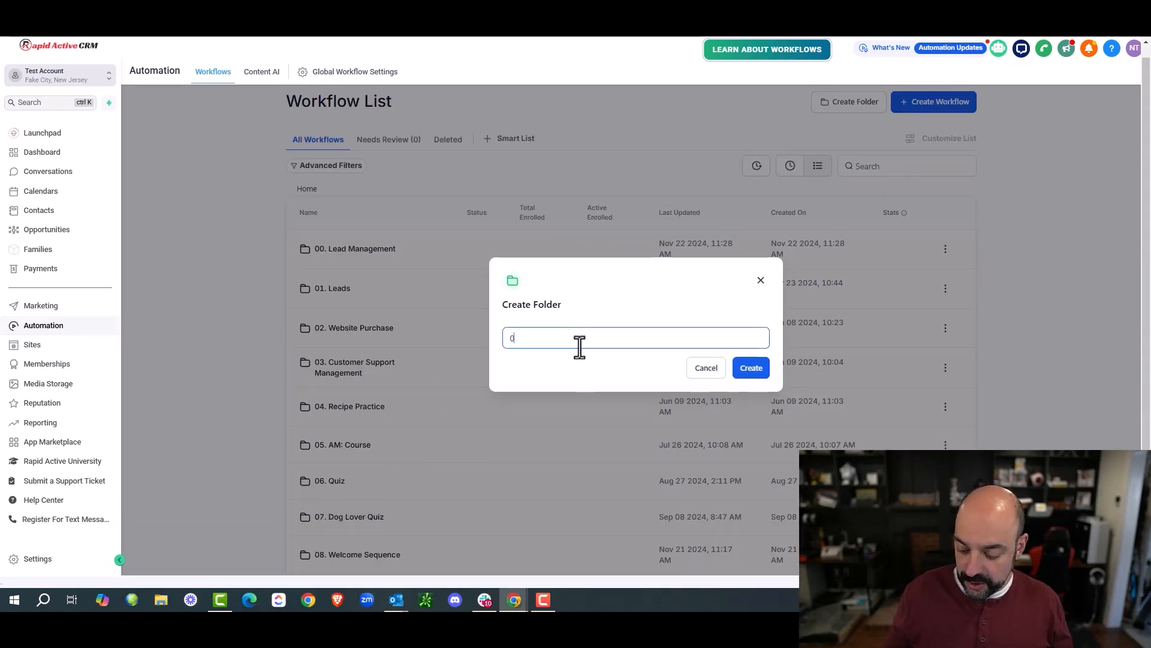
pyautogui.write('1.')
pyautogui.press('BackSpace')
pyautogui.write('a')
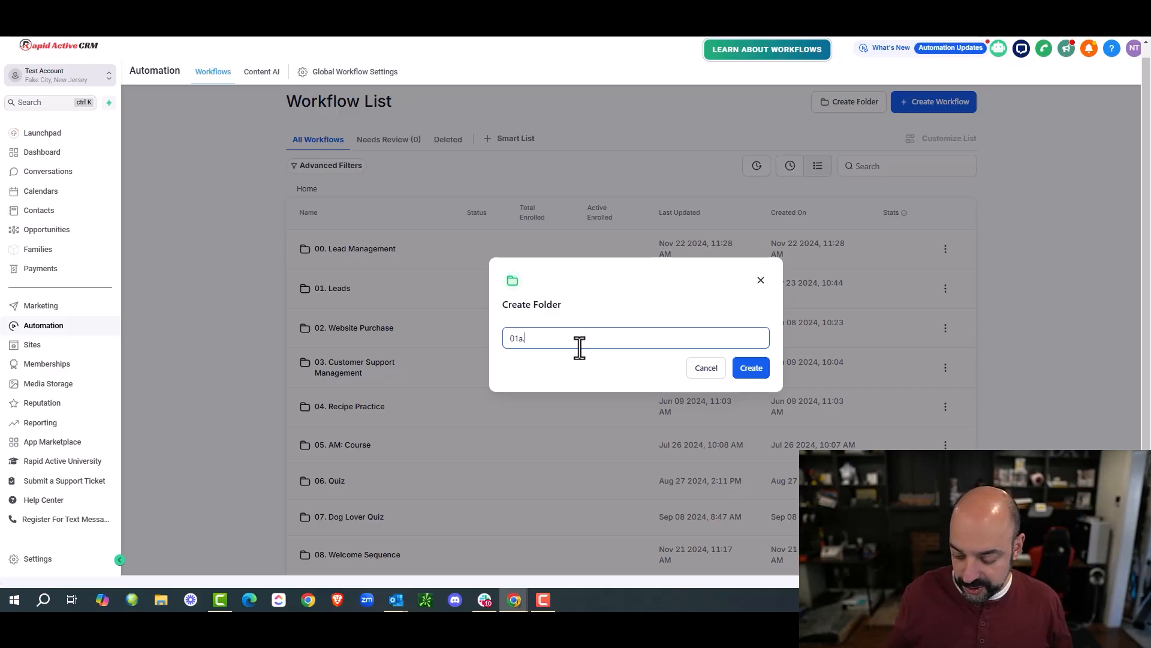
pyautogui.write('. C')
pyautogui.write('New')
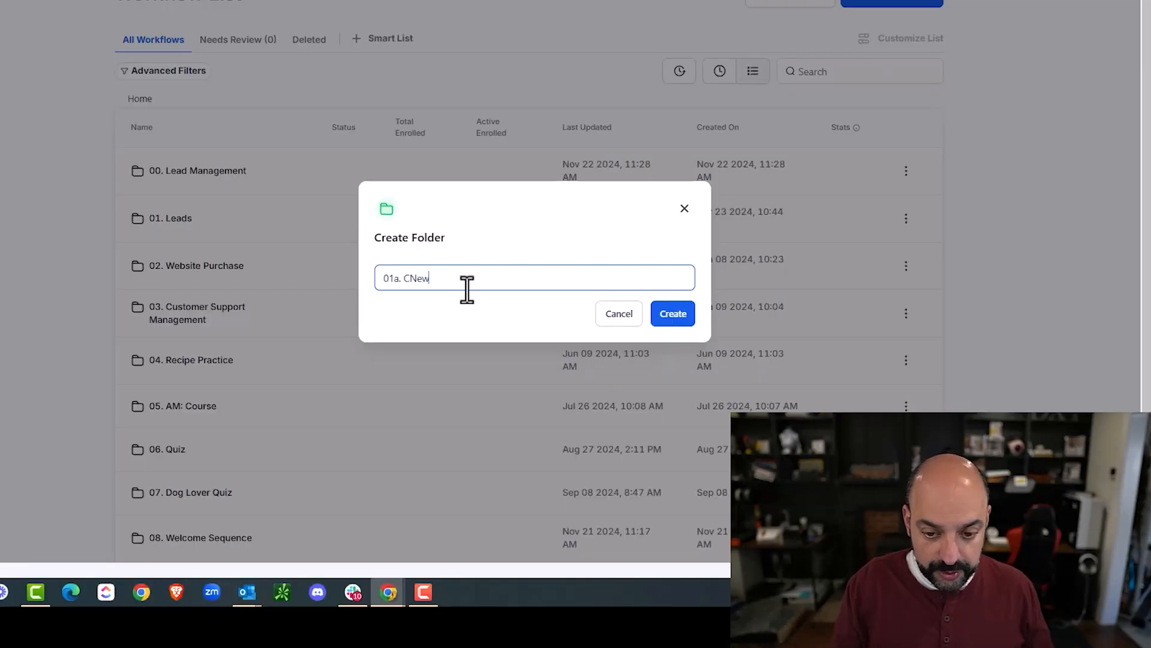
pyautogui.press('BackSpace')
pyautogui.press('BackSpace')
pyautogui.press('BackSpace')
pyautogui.press('BackSpace')
pyautogui.write('New To Con')
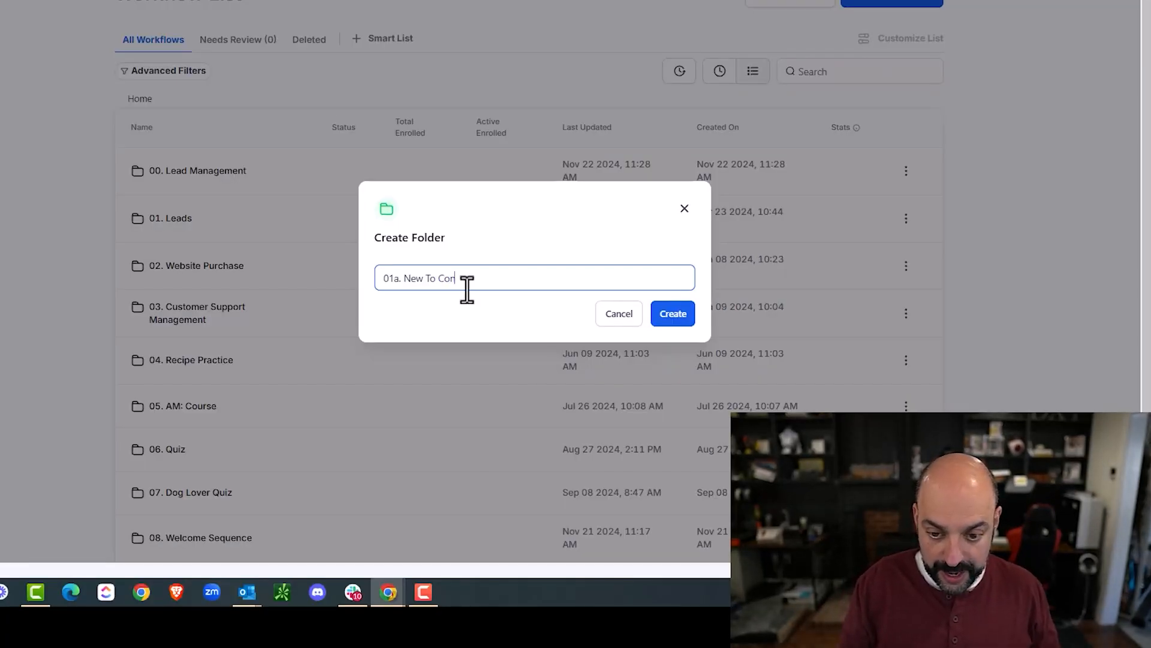
pyautogui.write('tract Automation')
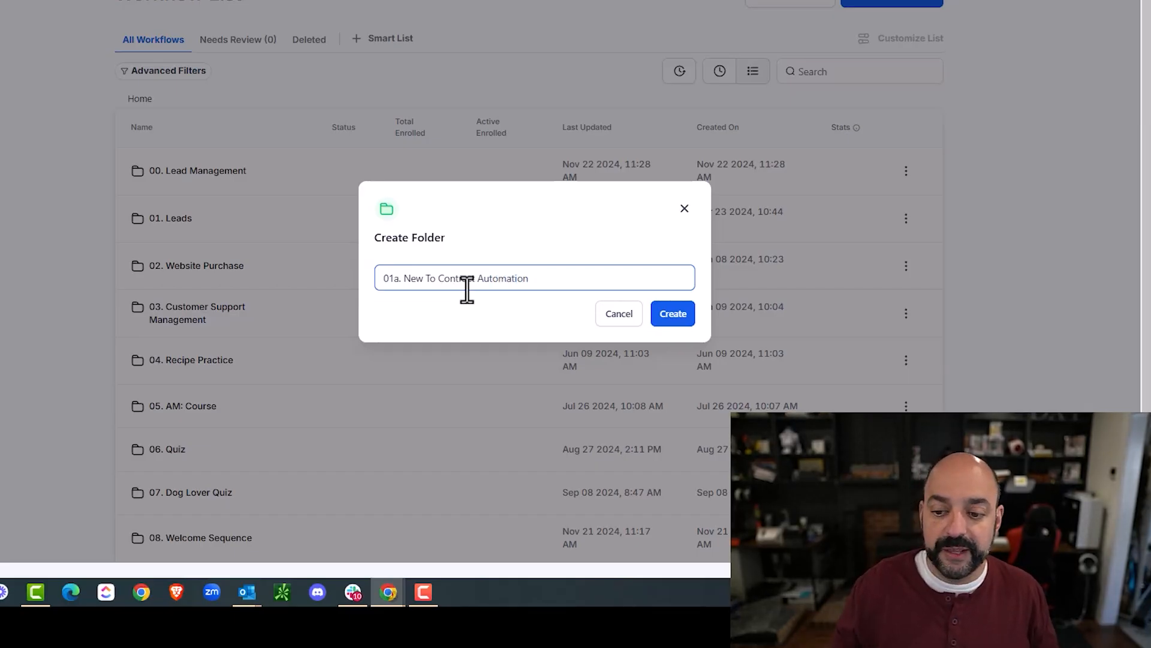
pyautogui.click(690, 319)
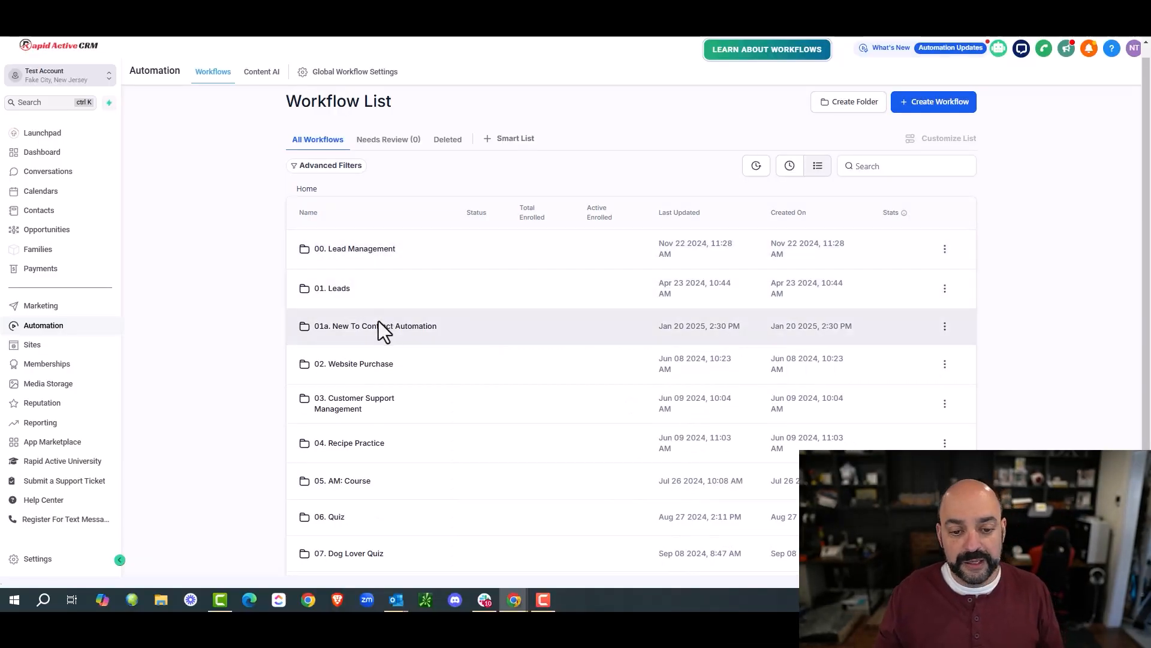
# Create a workflow from scratch inside the 01a. New To Contract Automation folder and name it "C01. New Lead"
pyautogui.click(379, 324)
pyautogui.click(624, 355)
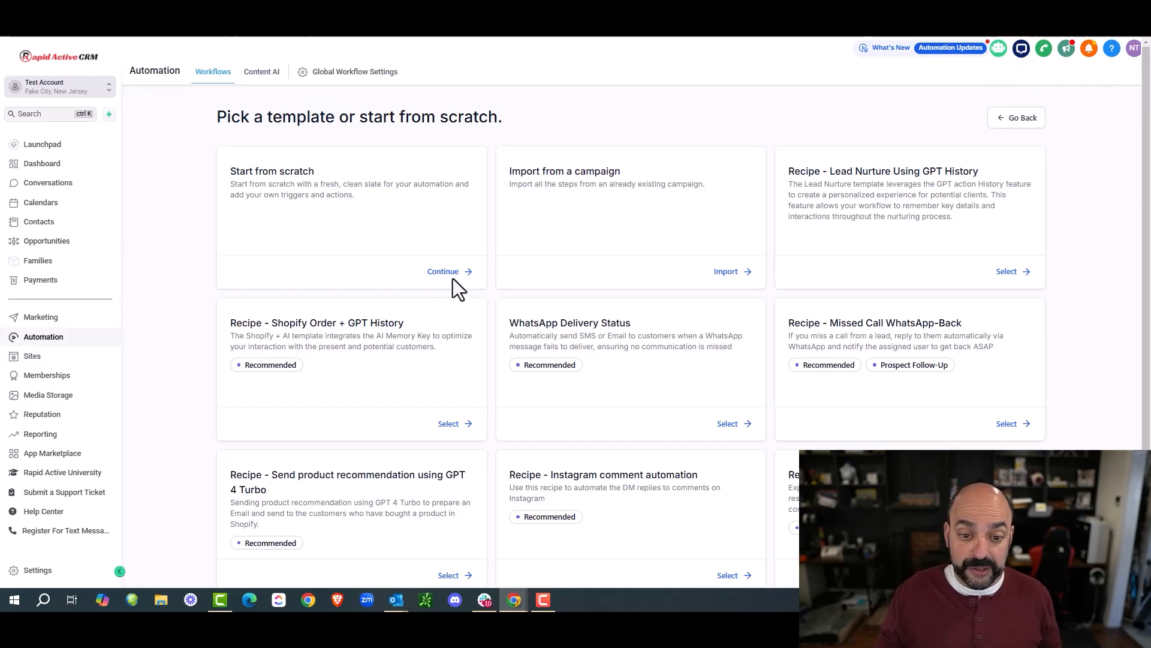
pyautogui.click(461, 273)
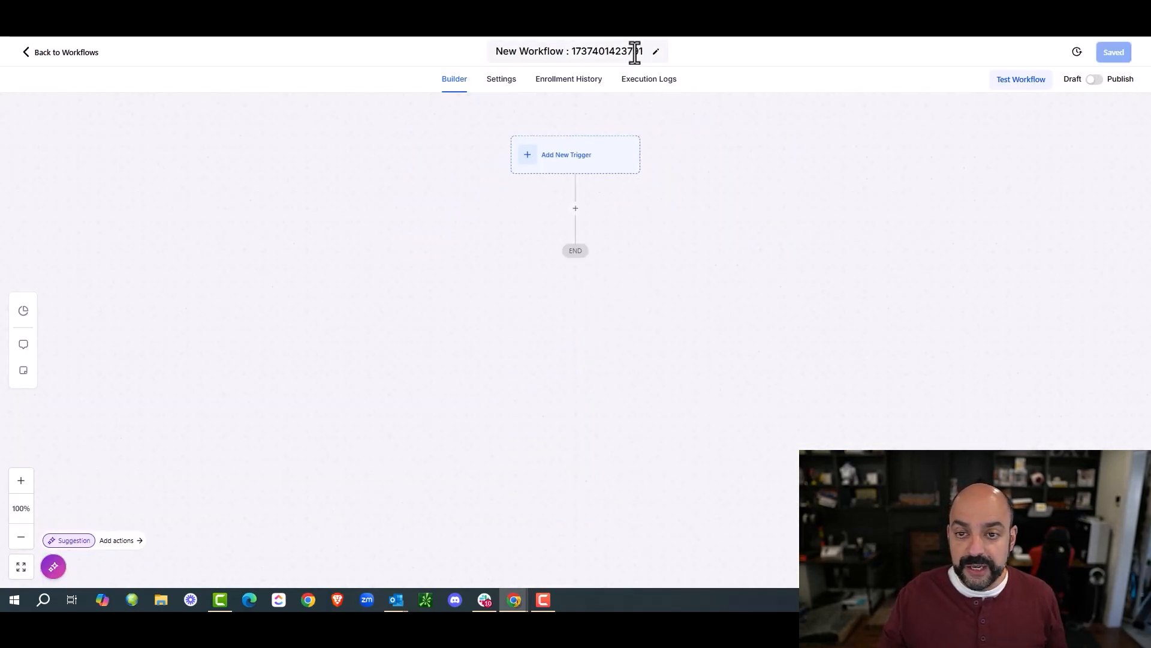
pyautogui.click(640, 50)
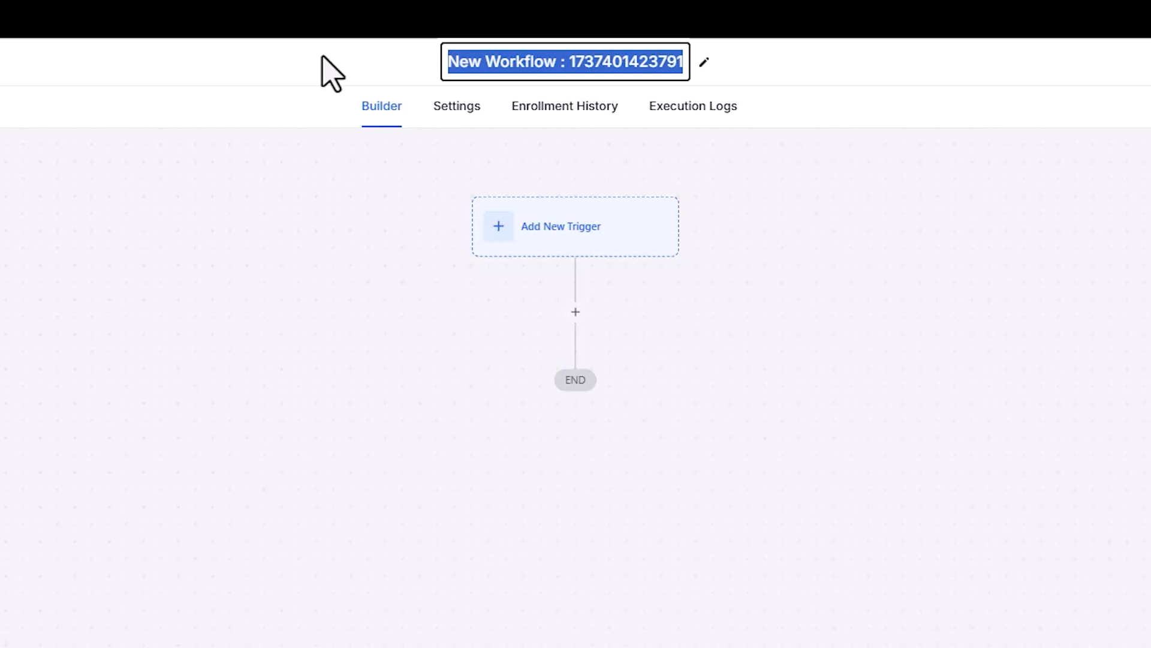
pyautogui.write('C01. New Lead')
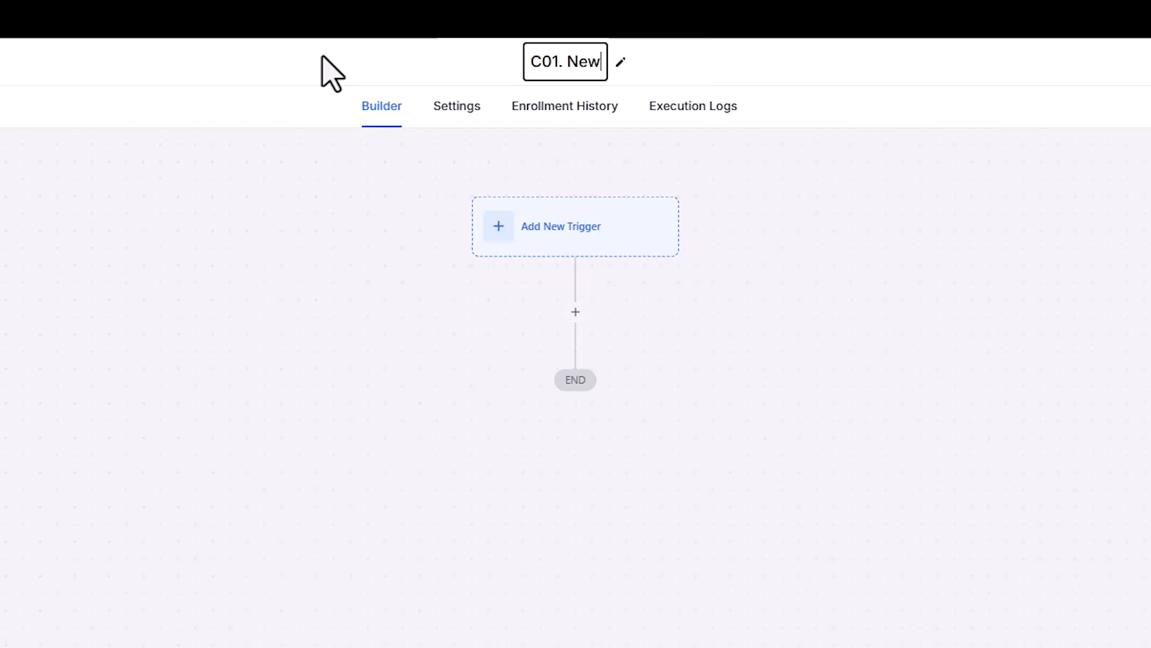
pyautogui.press('Return')
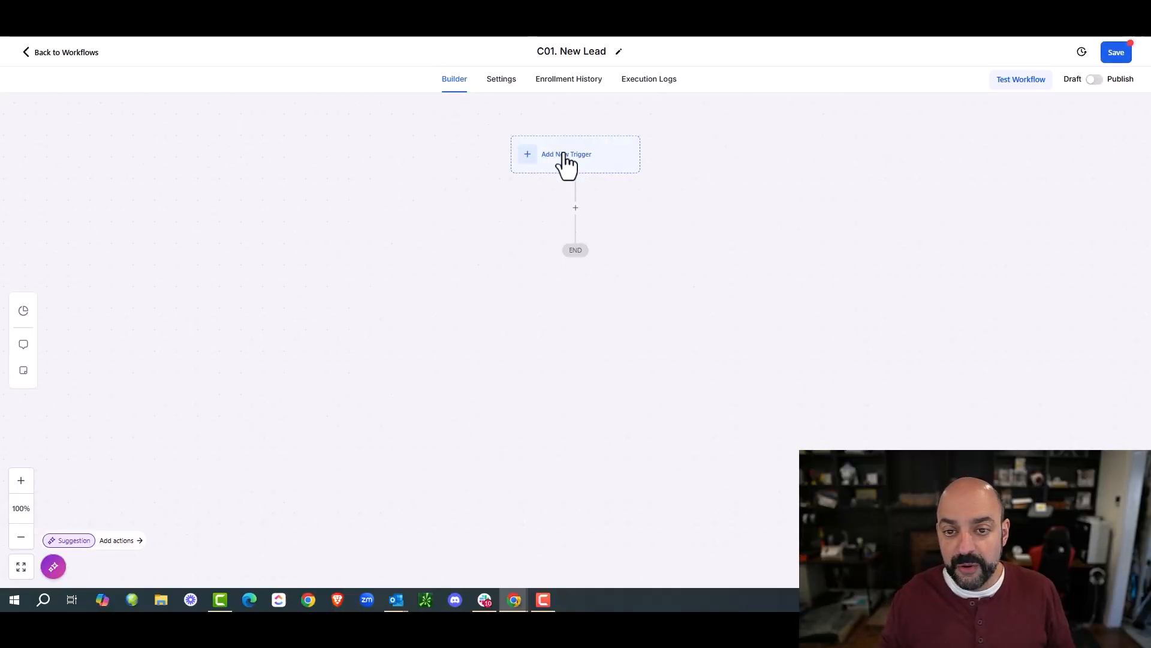
# Add a Form Submitted trigger filtered to the form "L01. Lead Magnet :: Free Checklist"
pyautogui.click(566, 156)
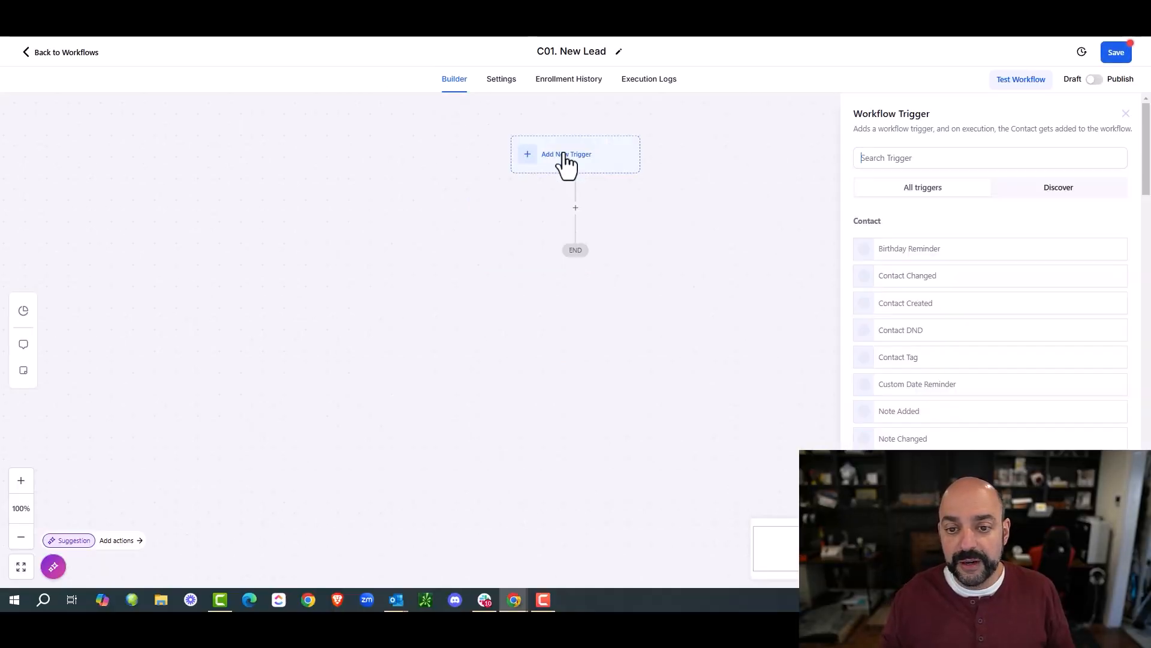
pyautogui.write('form')
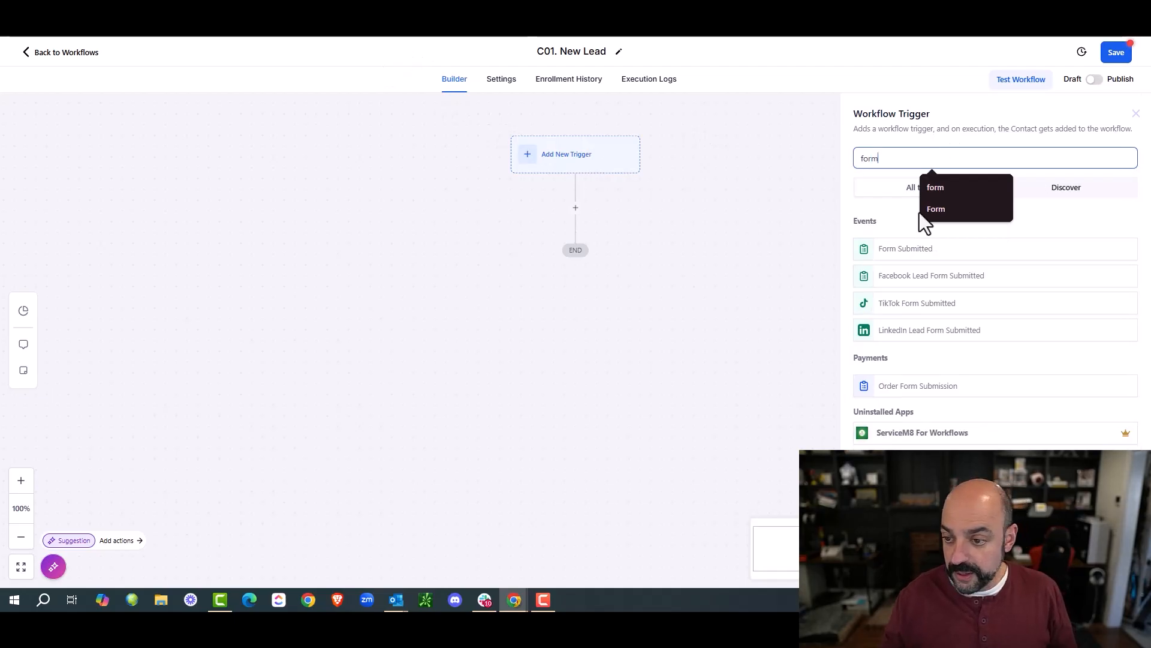
pyautogui.click(927, 243)
pyautogui.click(711, 273)
pyautogui.click(724, 285)
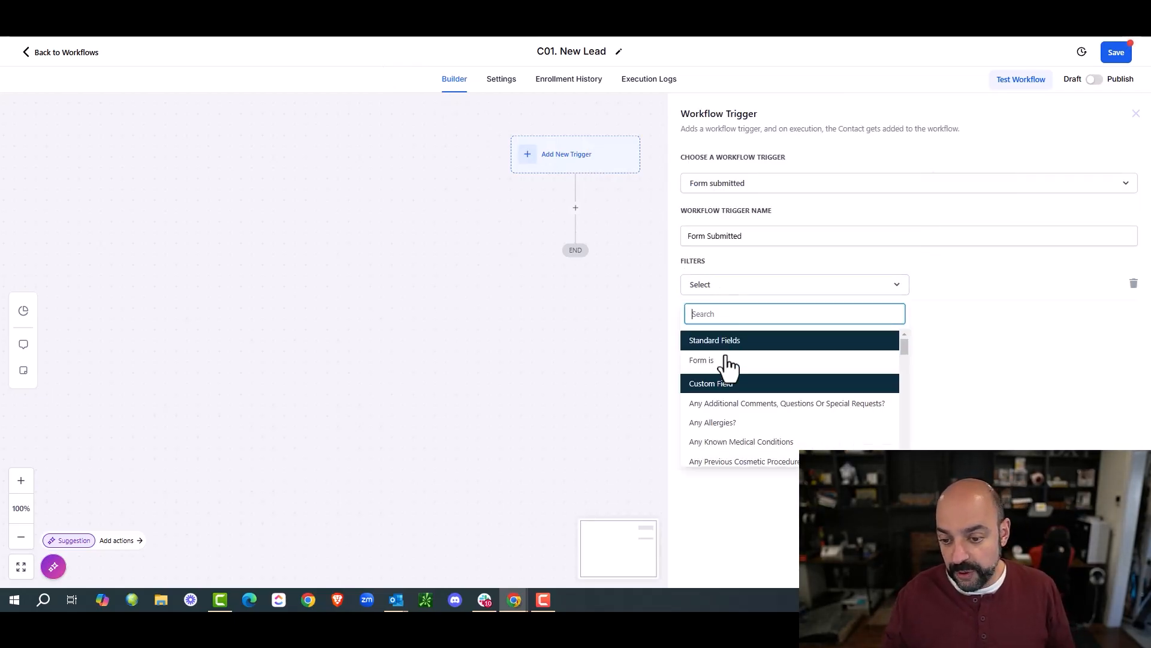
pyautogui.click(726, 361)
pyautogui.click(962, 286)
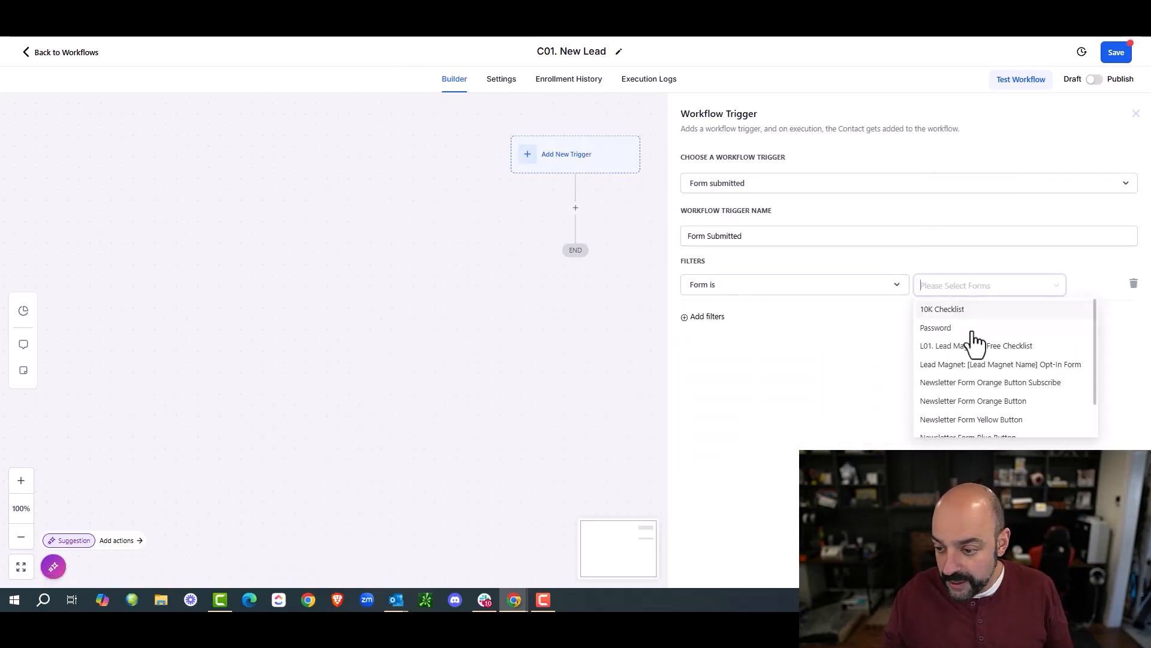
pyautogui.scroll(-1, 978, 372)
pyautogui.scroll(1, 983, 398)
pyautogui.click(933, 289)
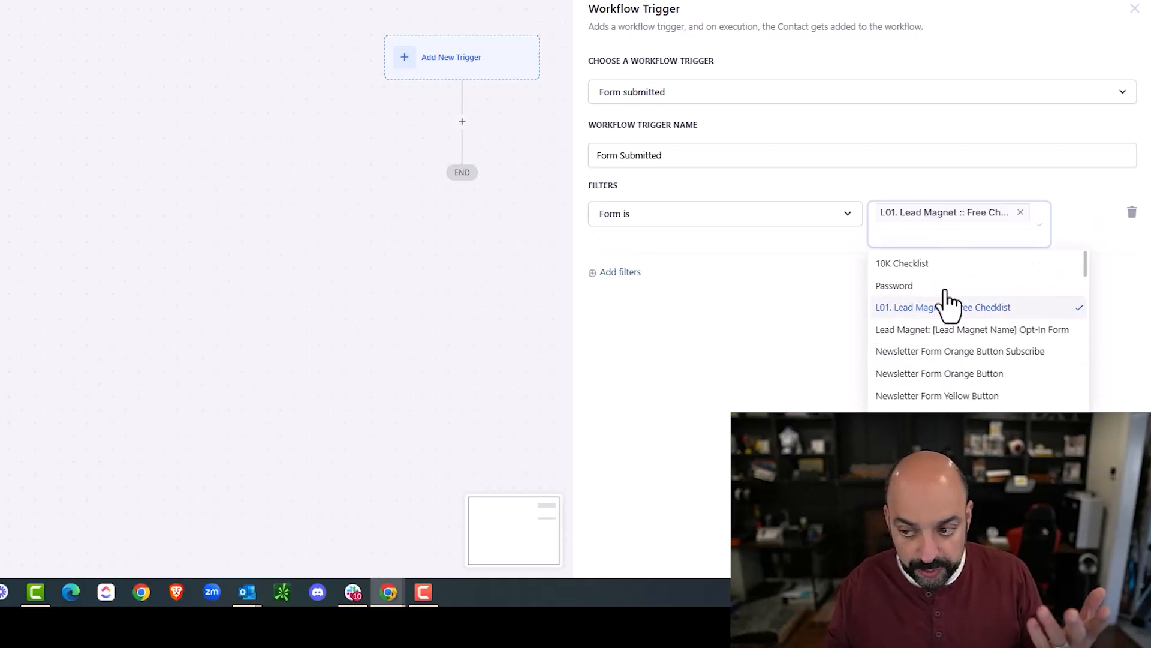
# Add an Add Contact Tag action below the trigger that applies the existing "lead" tag, and save the action
pyautogui.click(462, 150)
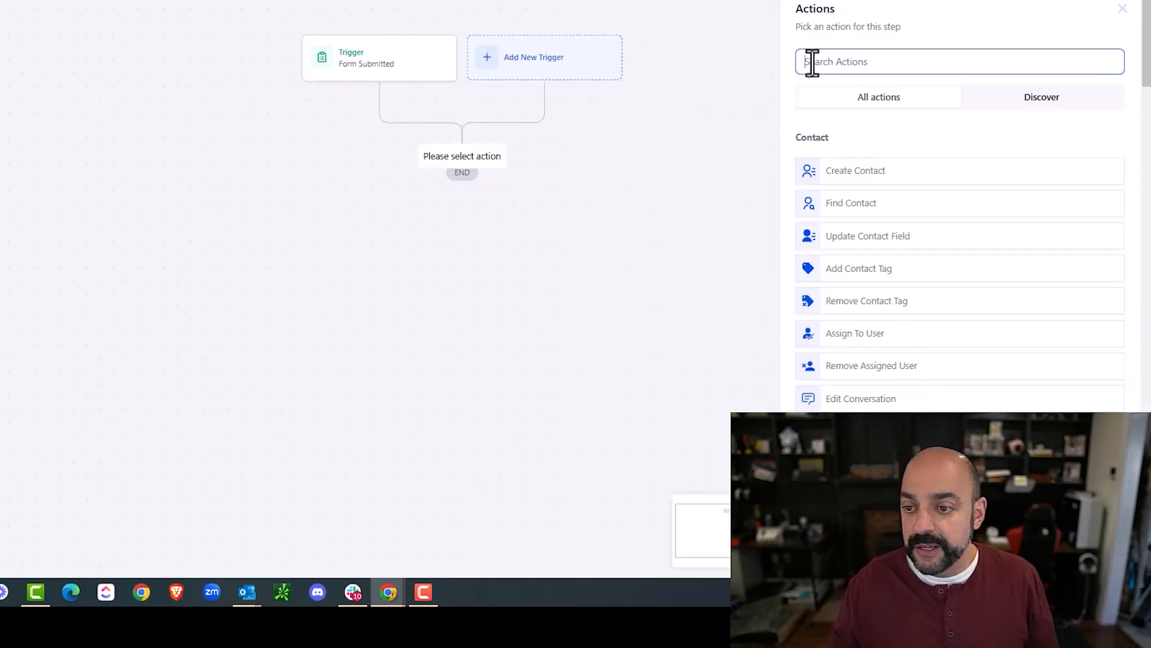
pyautogui.write('tag')
pyautogui.click(864, 157)
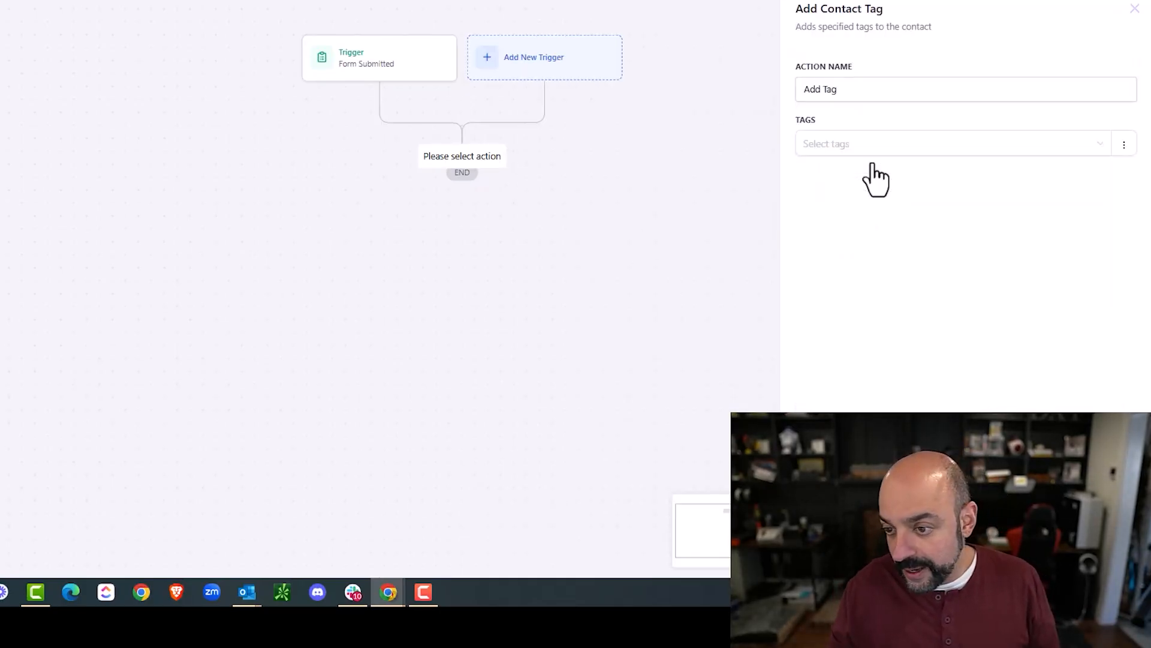
pyautogui.click(850, 145)
pyautogui.scroll(-3, 878, 219)
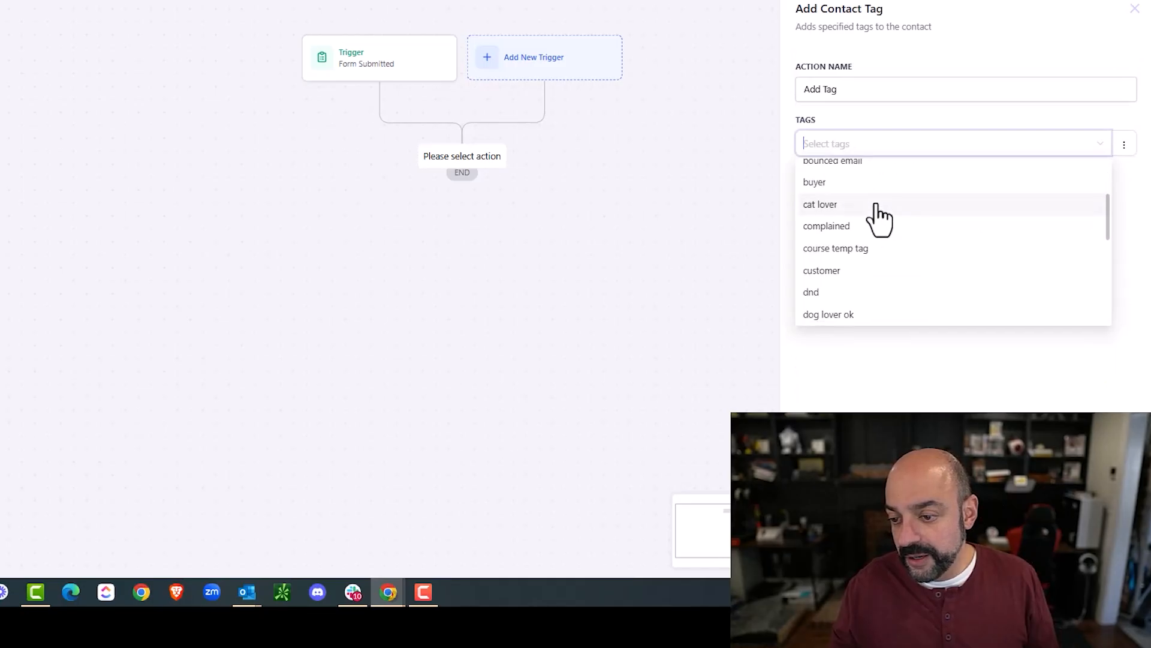
pyautogui.write('new')
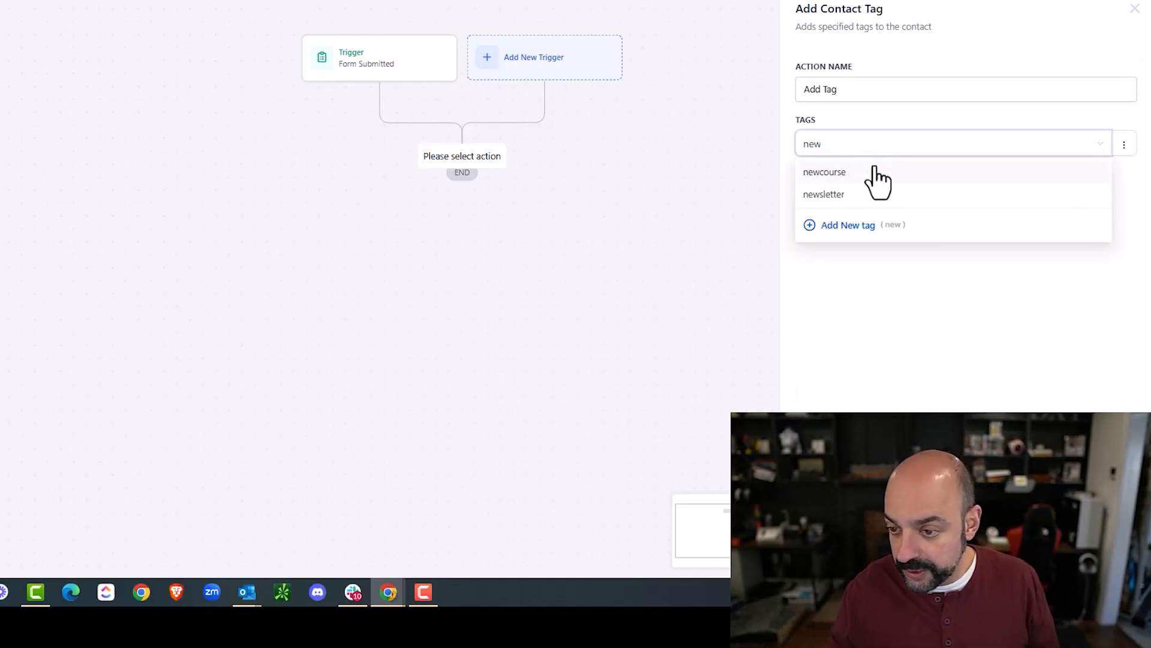
pyautogui.press('BackSpace')
pyautogui.write('lead')
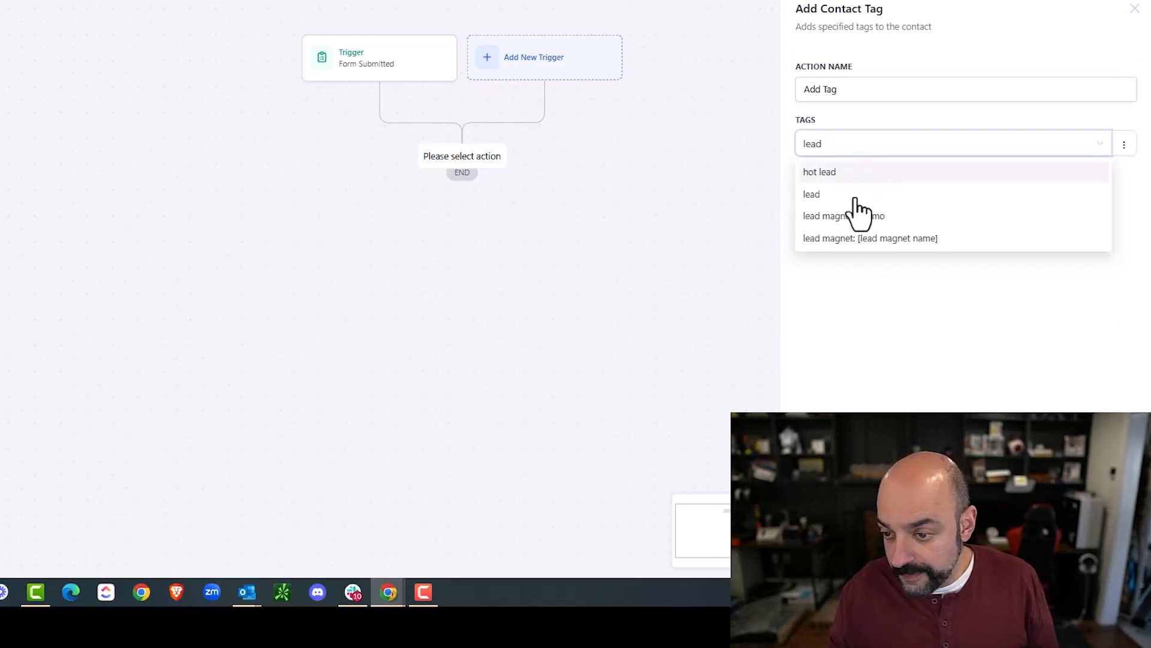
pyautogui.click(856, 196)
pyautogui.click(1105, 558)
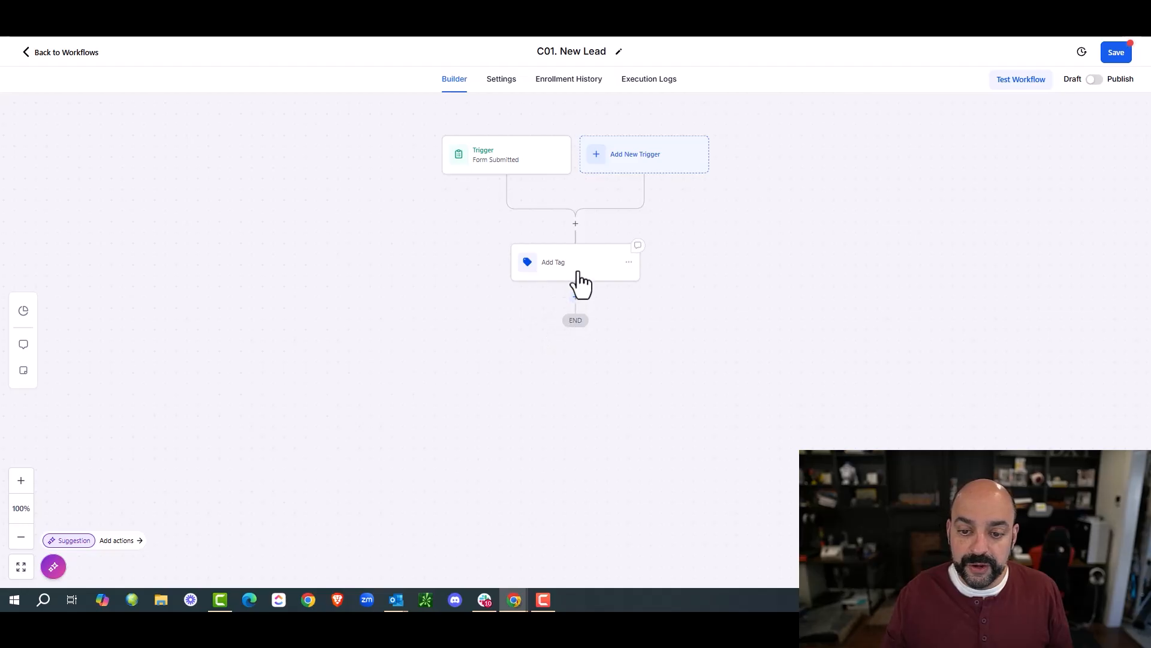
# Rename the tag action to "Add Tag - New Lead" and save it
pyautogui.click(462, 193)
pyautogui.click(941, 180)
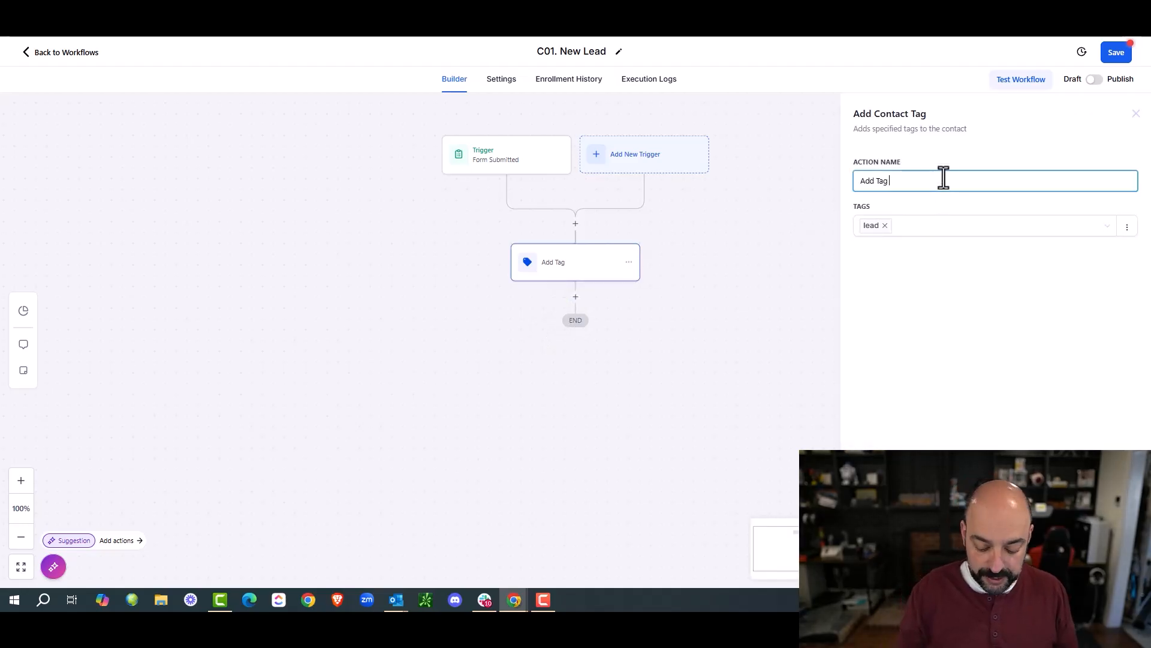
pyautogui.write('- le')
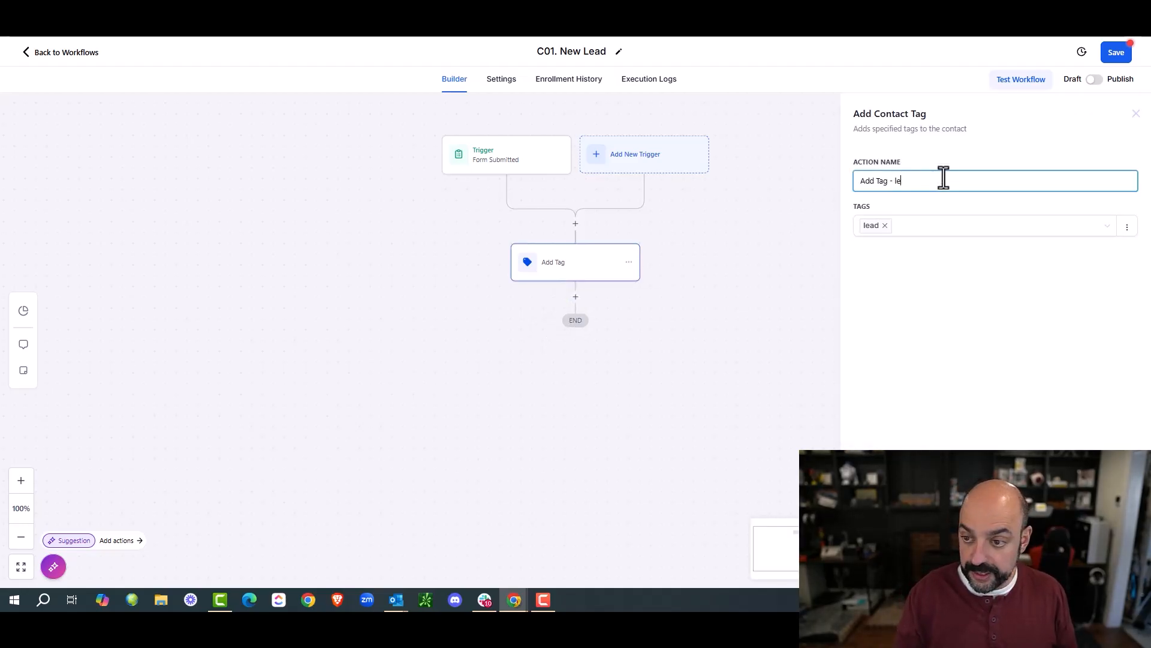
pyautogui.press('BackSpace')
pyautogui.press('BackSpace')
pyautogui.write('New Lead')
pyautogui.press('Return')
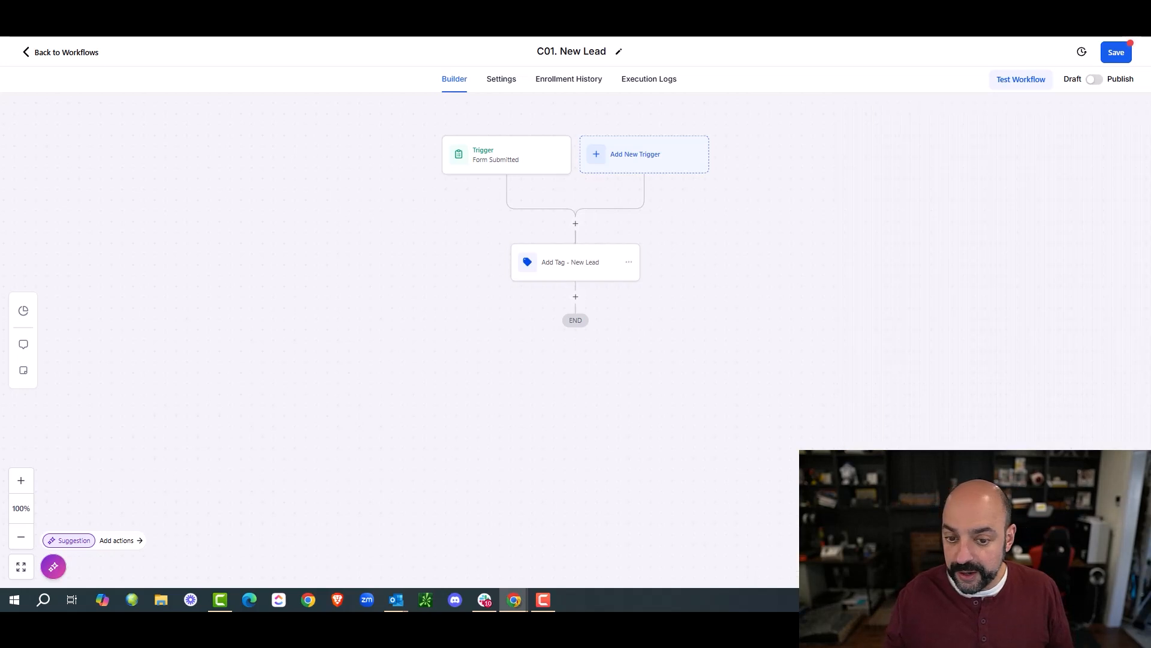
# Add a Create/Update Opportunity action below the tag action, using the Contract pipeline and its New Lead stage
pyautogui.click(575, 296)
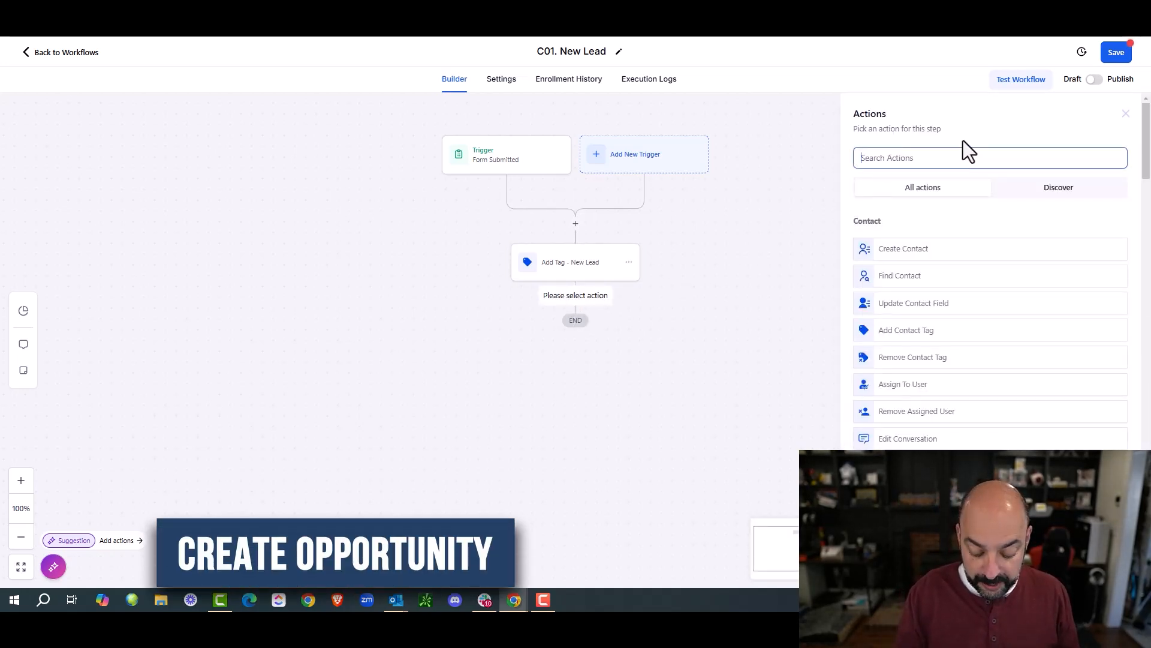
pyautogui.write('Opp')
pyautogui.click(945, 246)
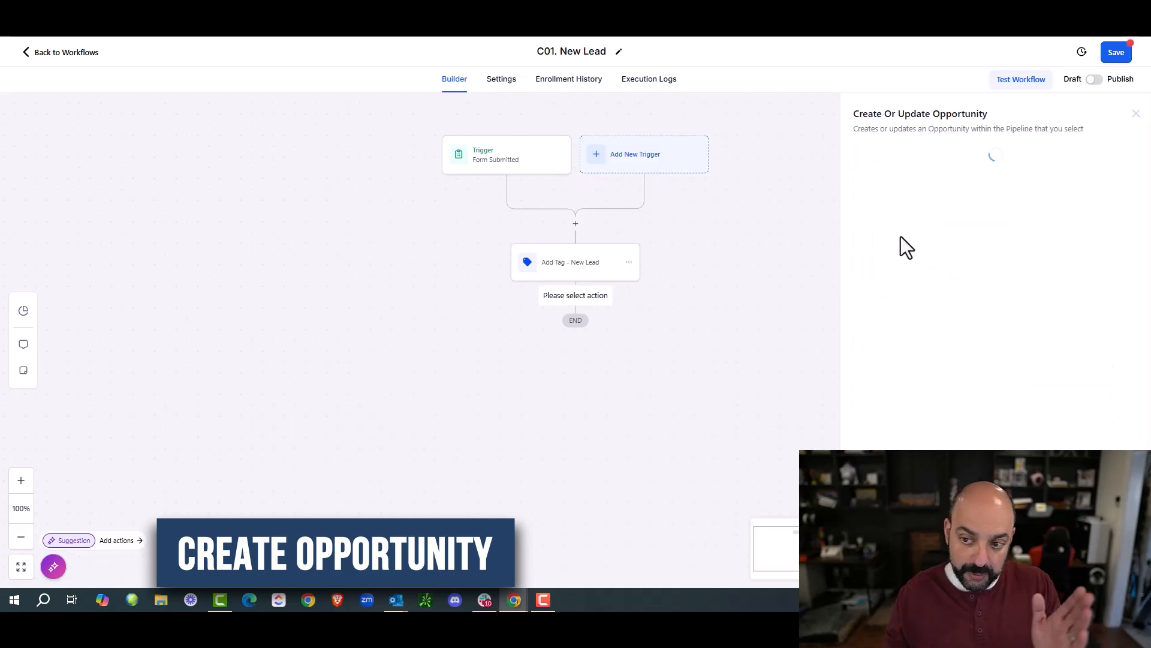
pyautogui.click(901, 226)
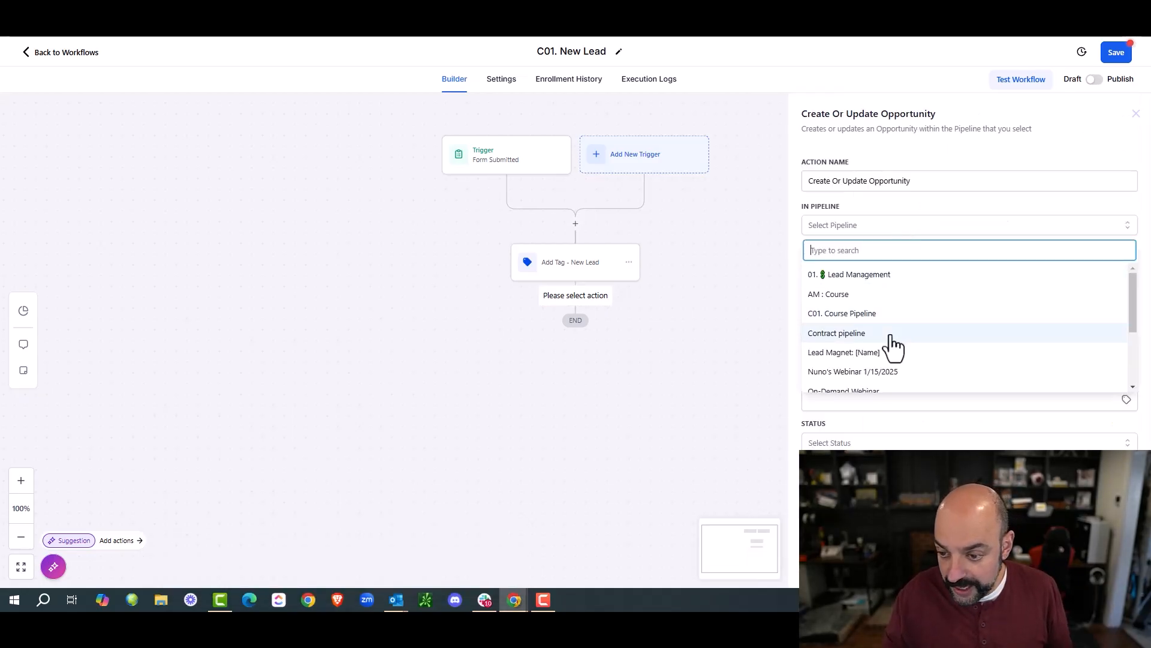
pyautogui.click(892, 333)
pyautogui.click(892, 268)
pyautogui.click(873, 317)
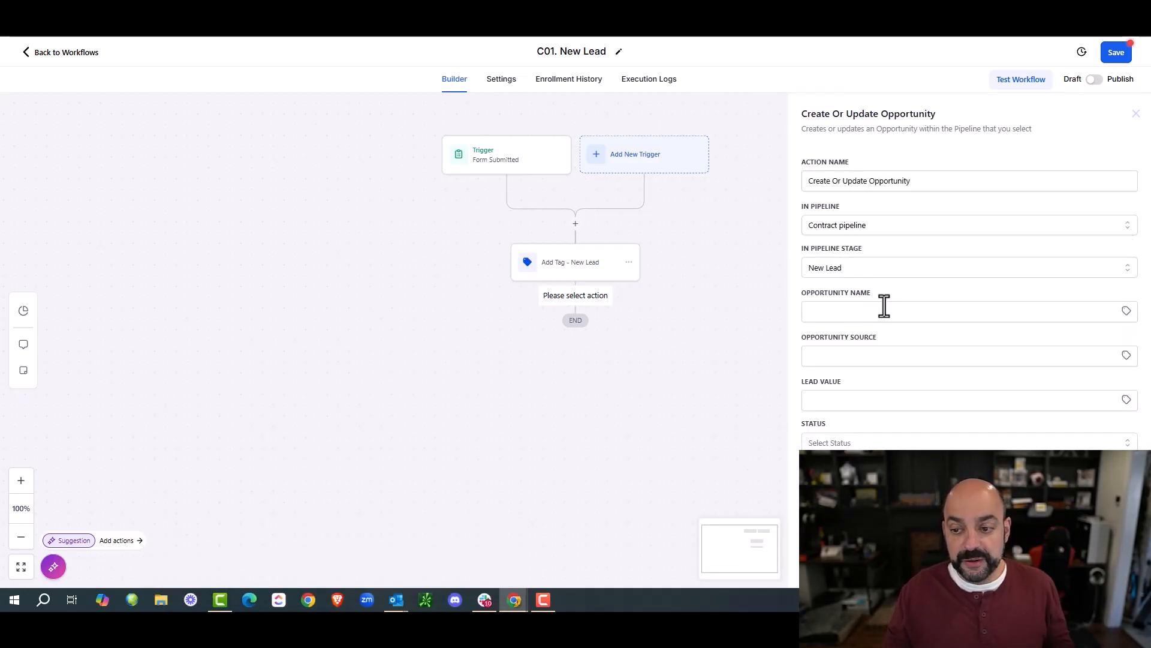
# Set the opportunity name to "{{contact.name}} - {{contact.phone}}" and save the action
pyautogui.click(881, 311)
pyautogui.click(924, 342)
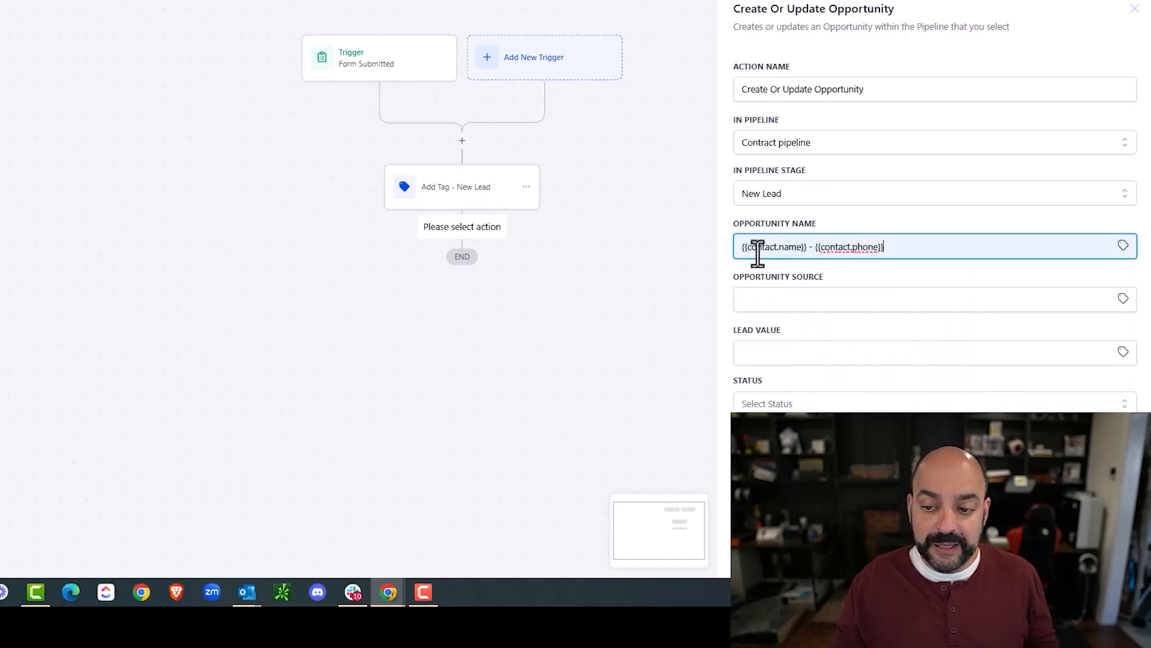
pyautogui.click(1122, 247)
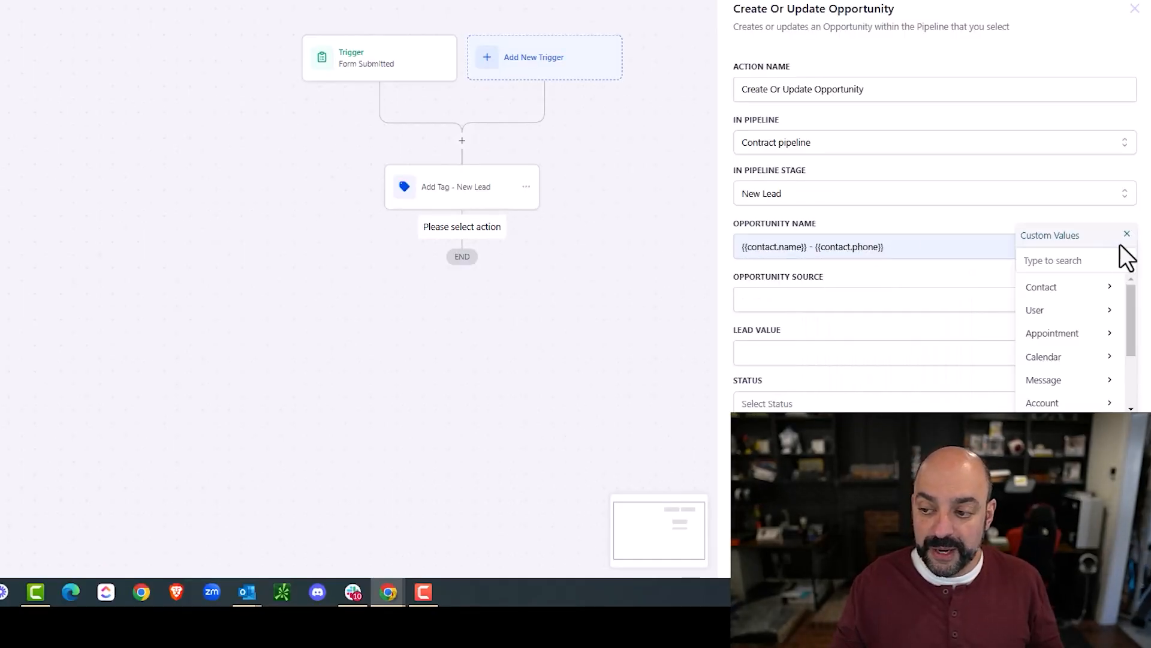
pyautogui.click(1079, 290)
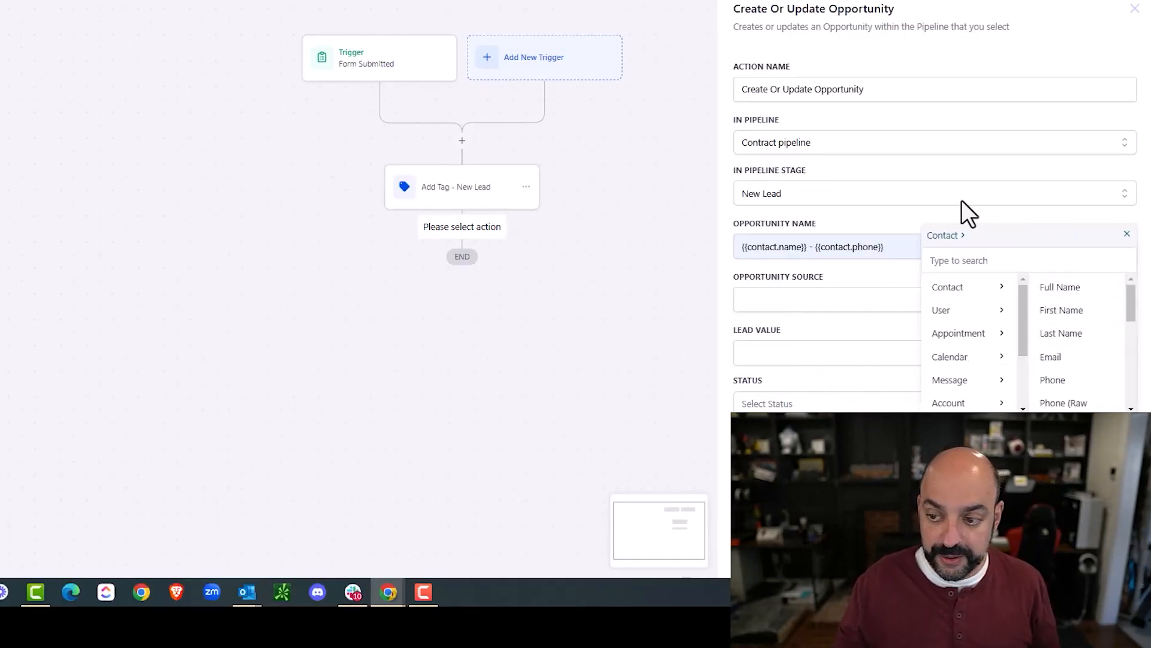
pyautogui.click(1127, 235)
pyautogui.click(1101, 565)
# Add a Send Email action below the opportunity action with the placeholder subject "xxx", and save it
pyautogui.click(574, 367)
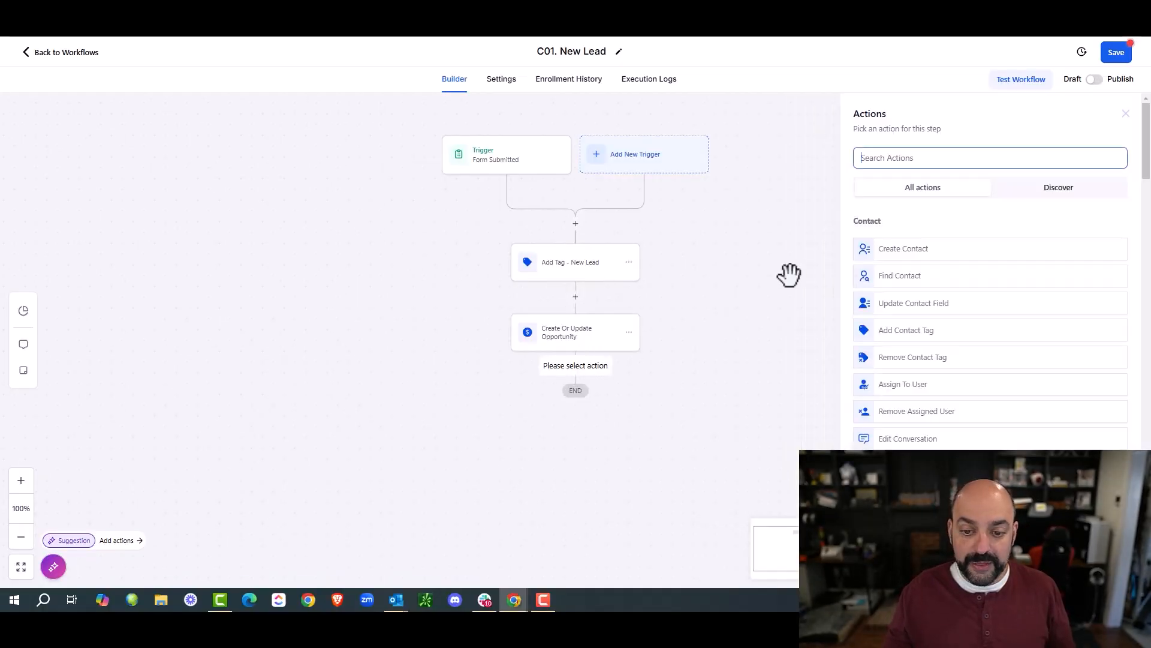
pyautogui.write('email')
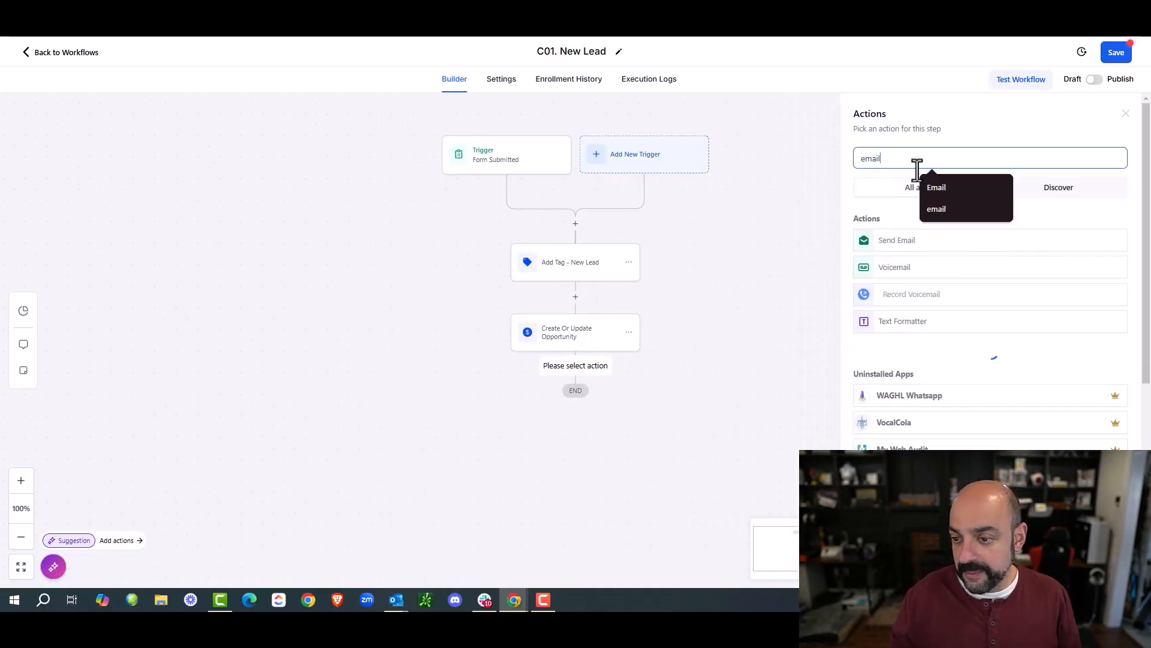
pyautogui.click(913, 239)
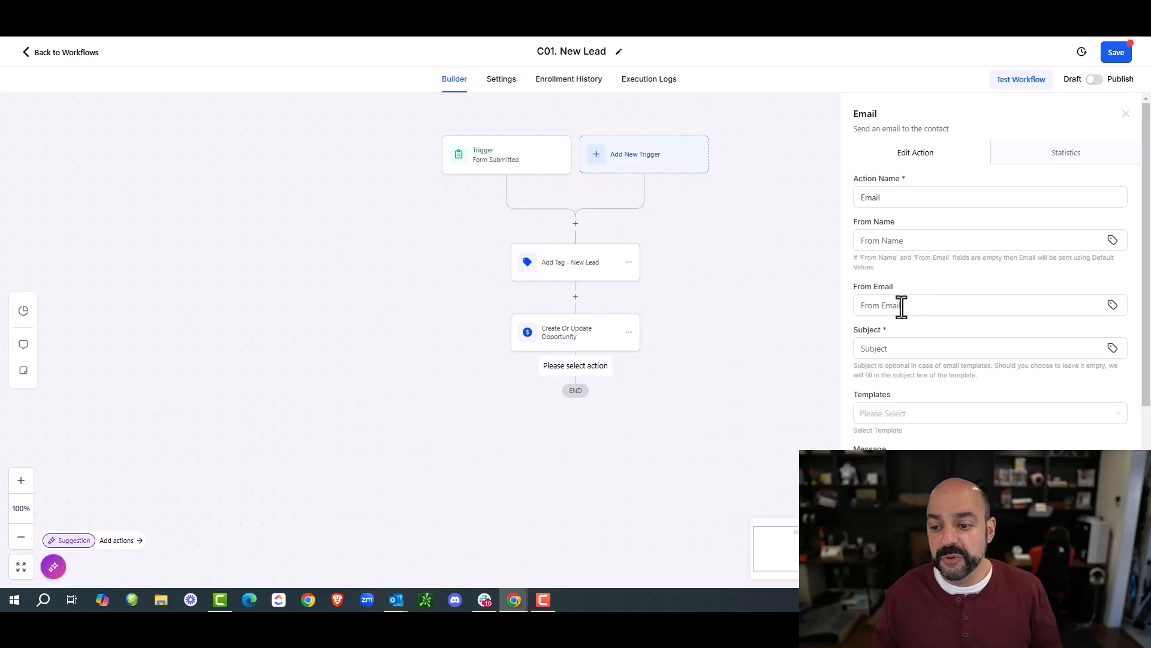
pyautogui.click(906, 343)
pyautogui.write('xxx')
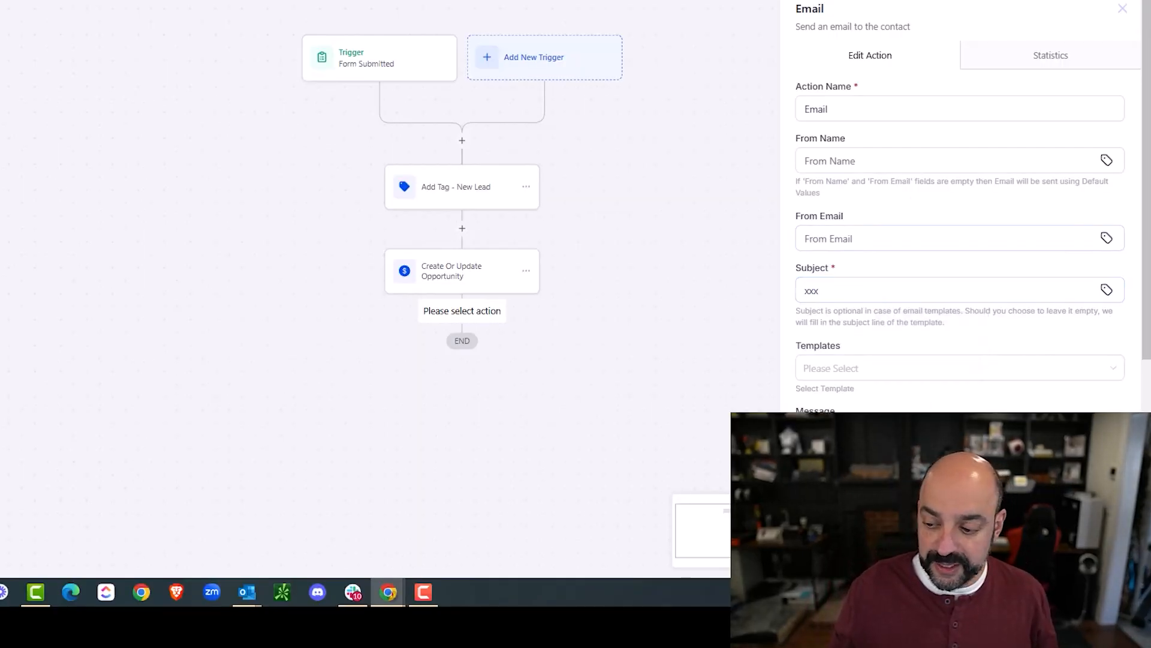
pyautogui.click(1086, 557)
# Add a Send SMS action below the email action and save it
pyautogui.scroll(-3, 441, 236)
pyautogui.click(462, 287)
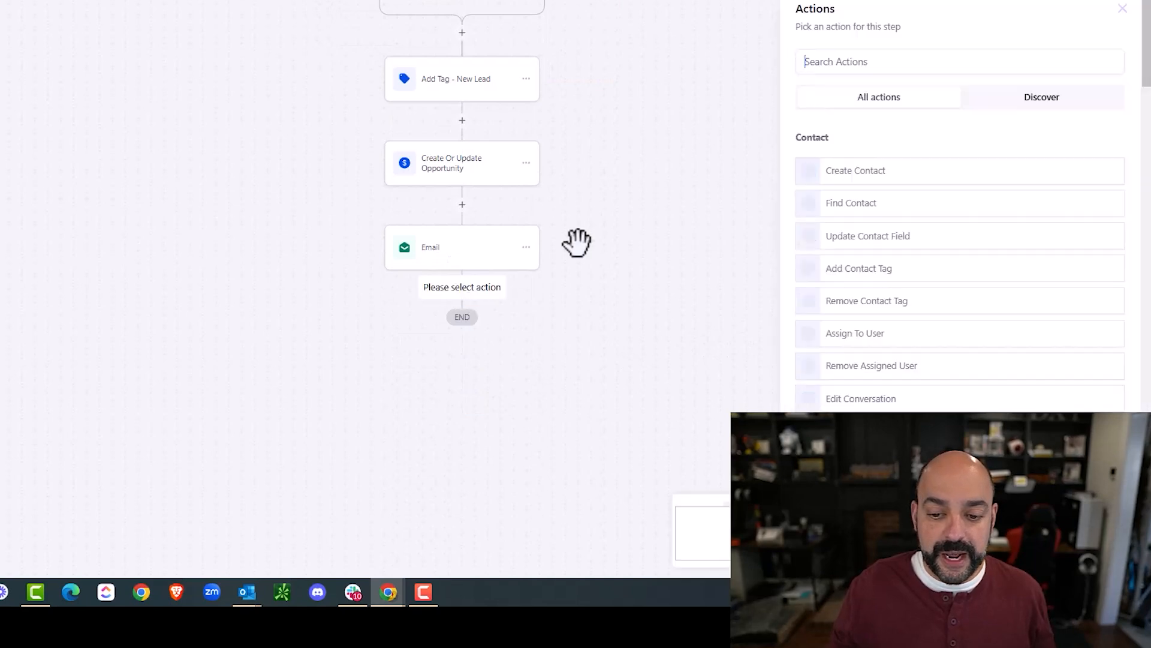
pyautogui.write('sms')
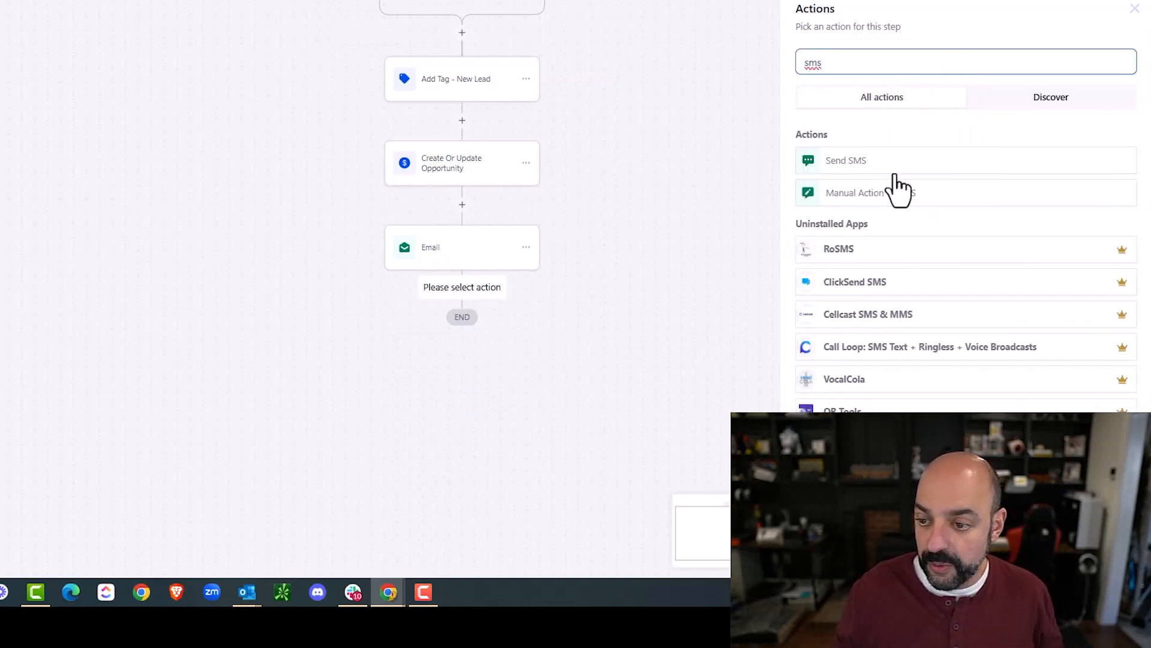
pyautogui.click(894, 171)
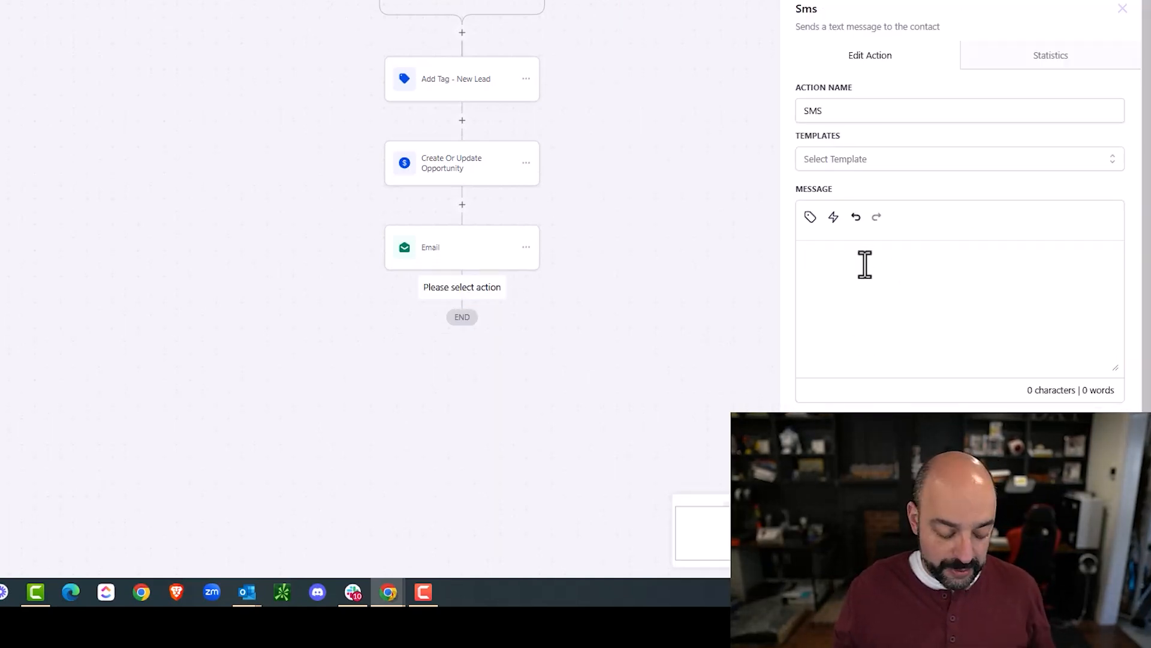
pyautogui.click(1086, 558)
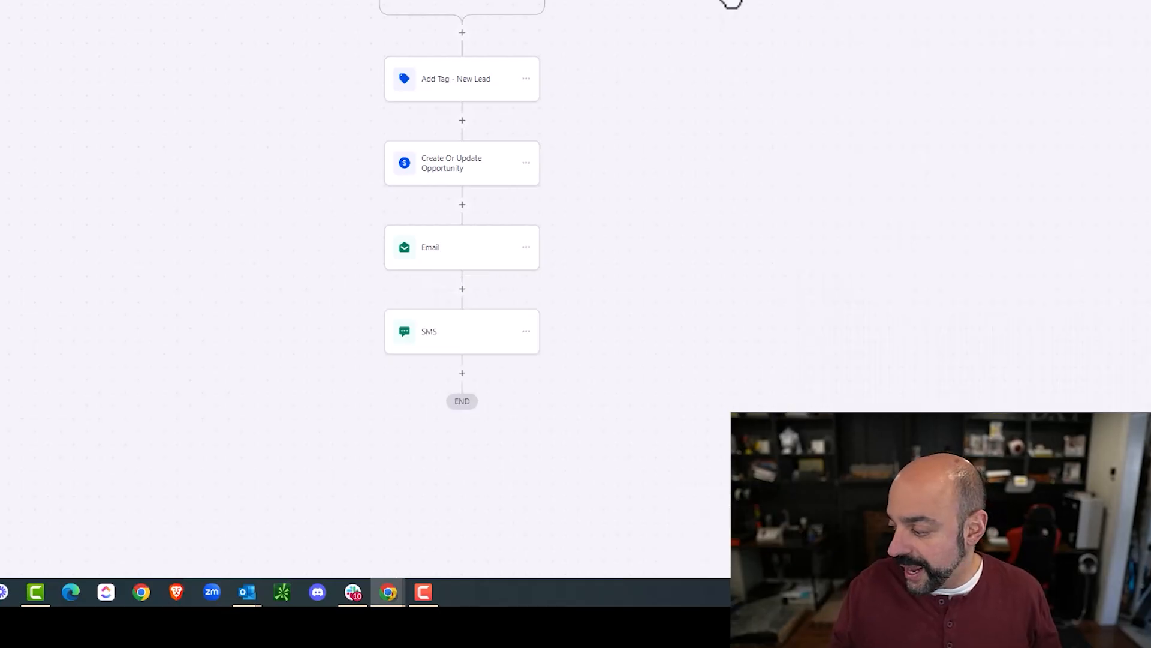
# Save the C01. New Lead workflow and return to the workflow list
pyautogui.scroll(3, 456, 72)
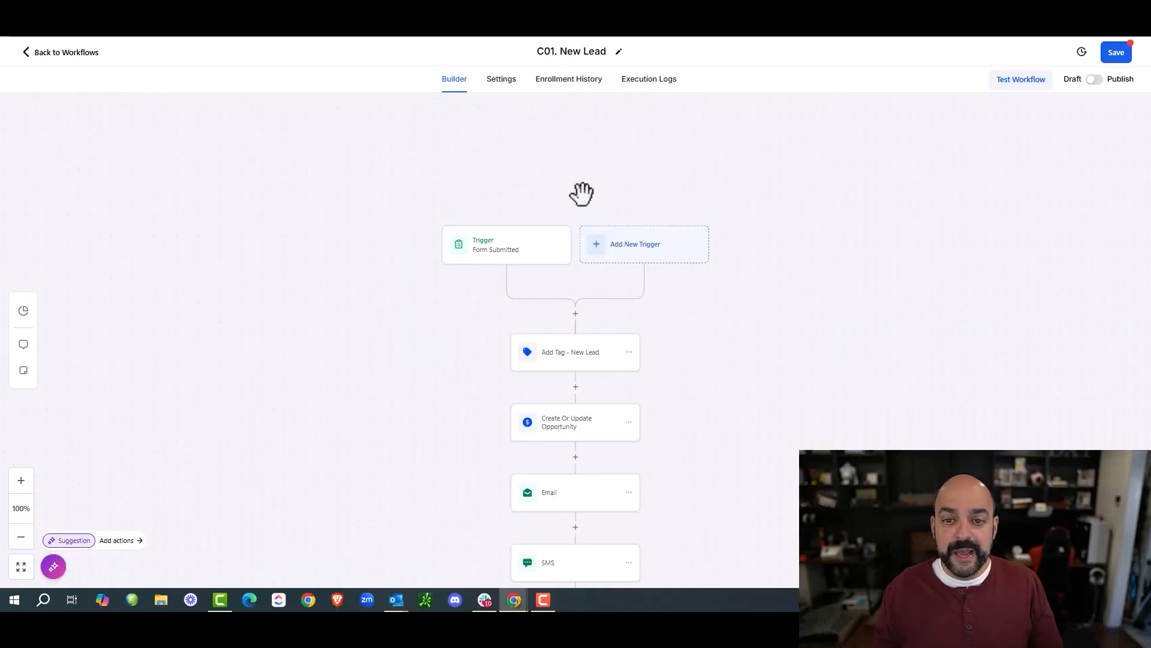
pyautogui.scroll(-2, 456, 90)
pyautogui.click(1116, 53)
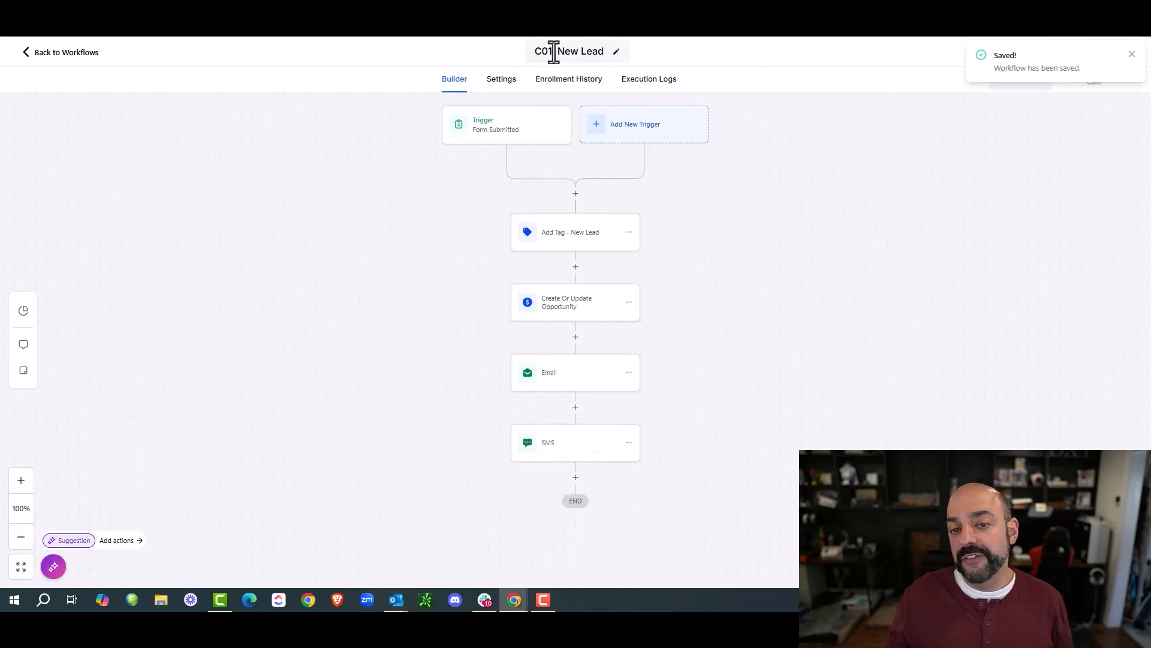
pyautogui.click(89, 53)
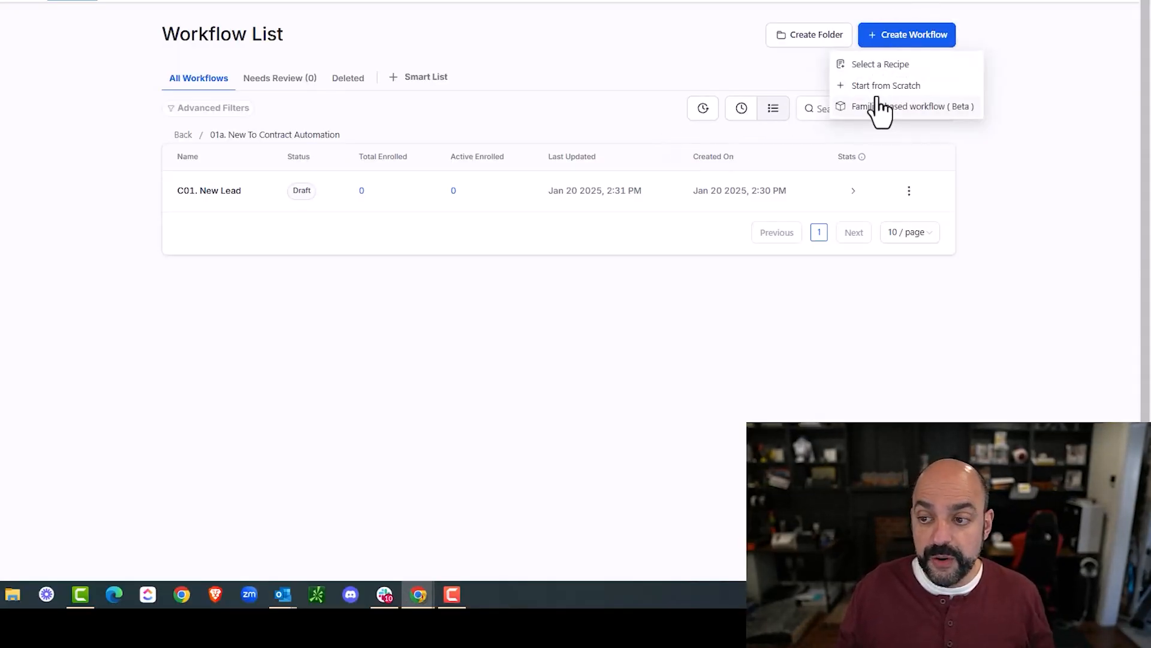
# Create a workflow in the 01a. New To Contract Automation folder from the "Appointment Confirmation + Reminder" recipe
pyautogui.click(892, 68)
pyautogui.scroll(-8, 533, 192)
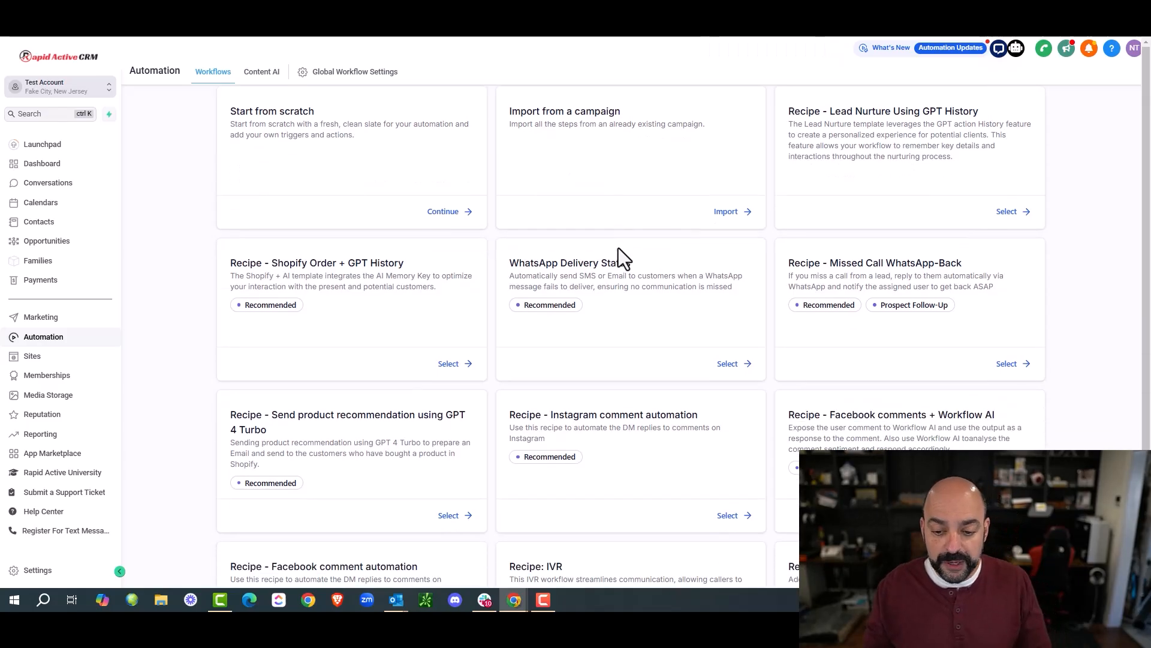
pyautogui.scroll(-10, 620, 244)
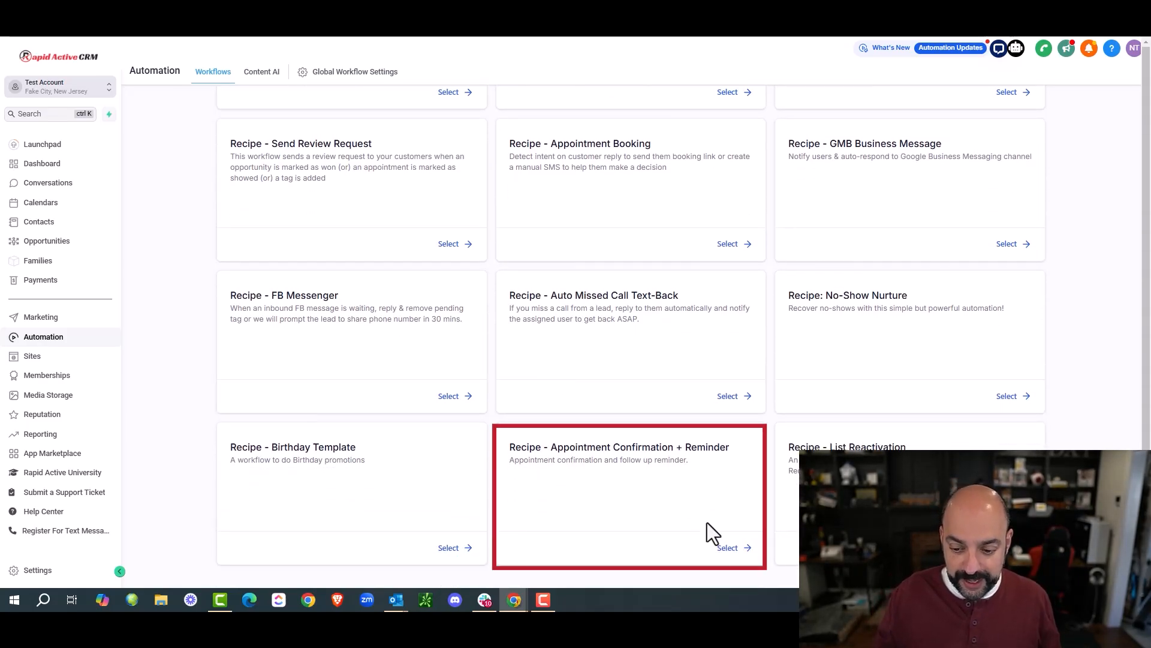
pyautogui.click(727, 547)
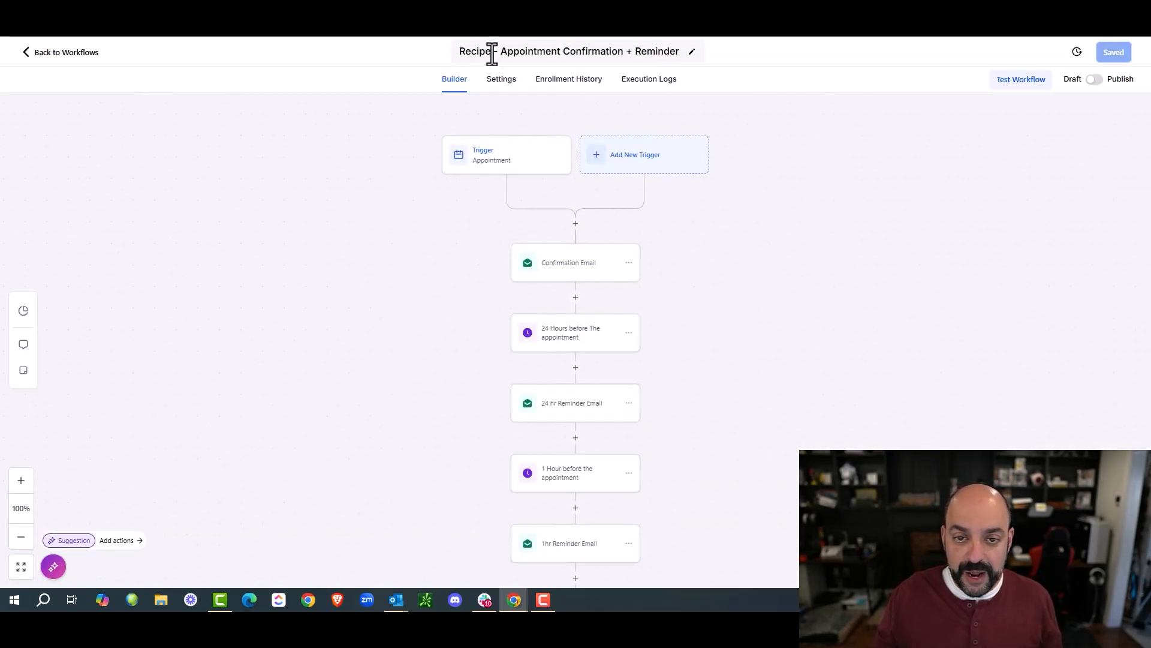
# Rename the recipe workflow to "C02.- Appointment Confirmation + Reminder"
pyautogui.doubleClick(477, 52)
pyautogui.write('C02')
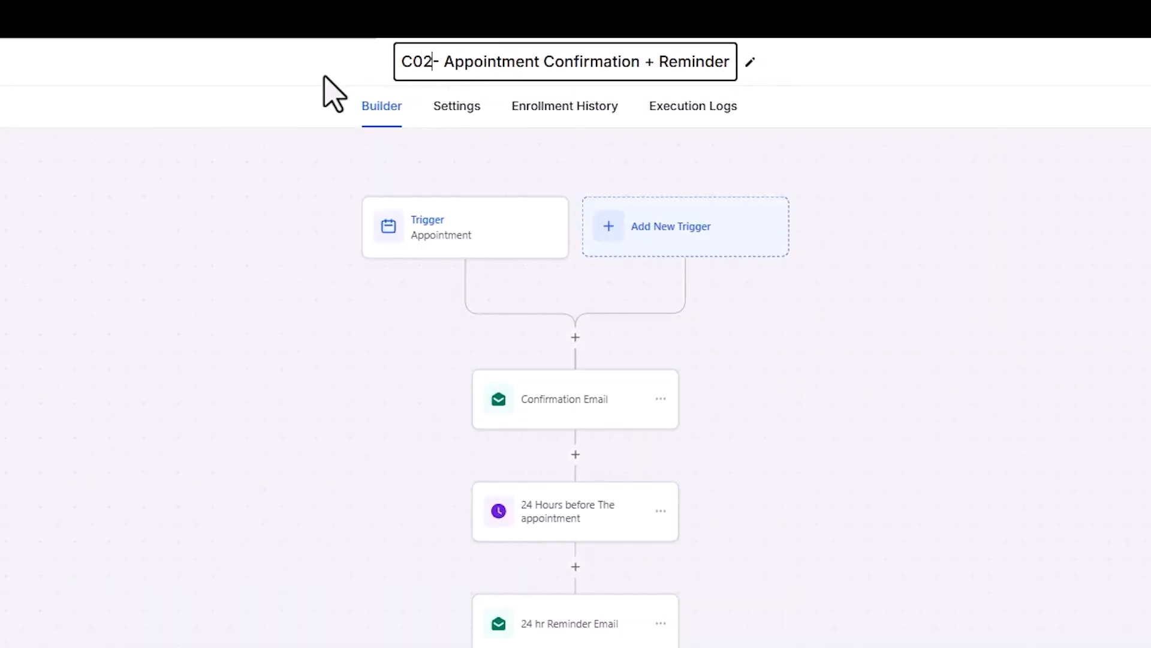
pyautogui.write('.')
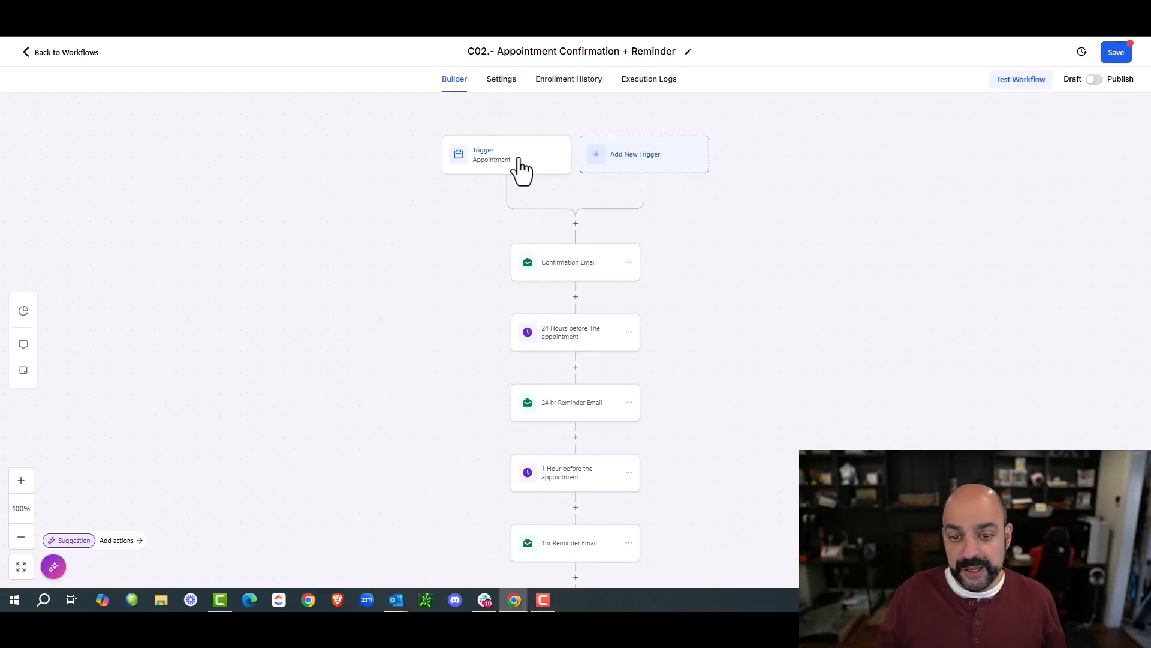
# Add a Create/Update Opportunity action above the Confirmation Email, using the Contract pipeline and its Appointment Booked stage
pyautogui.click(490, 247)
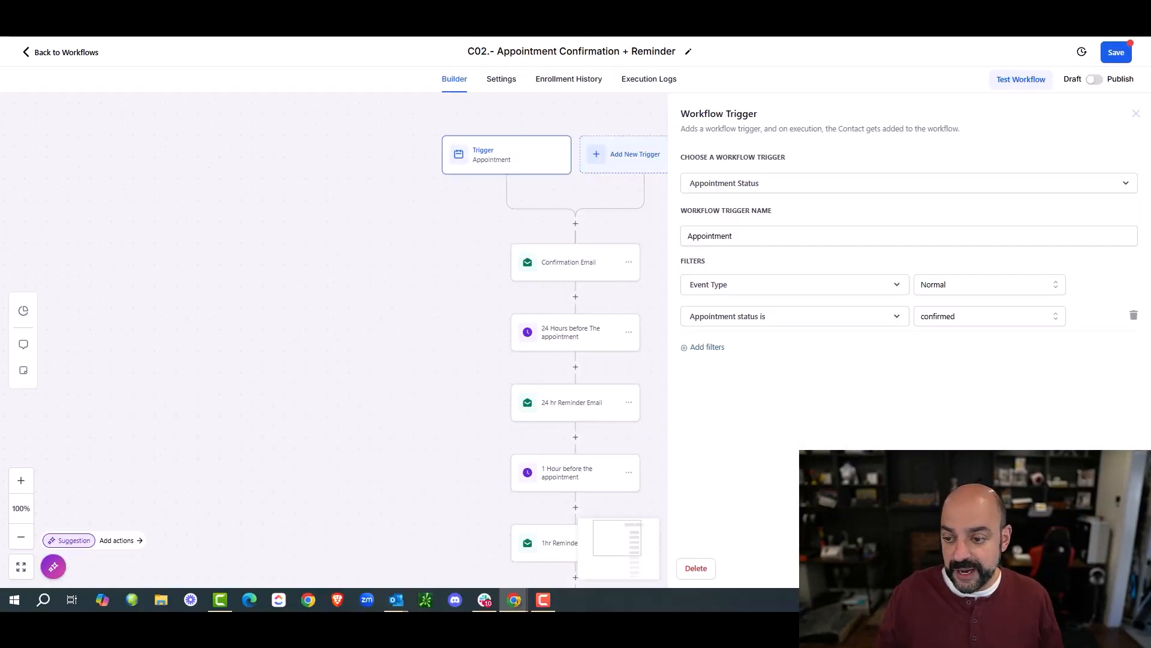
pyautogui.click(576, 223)
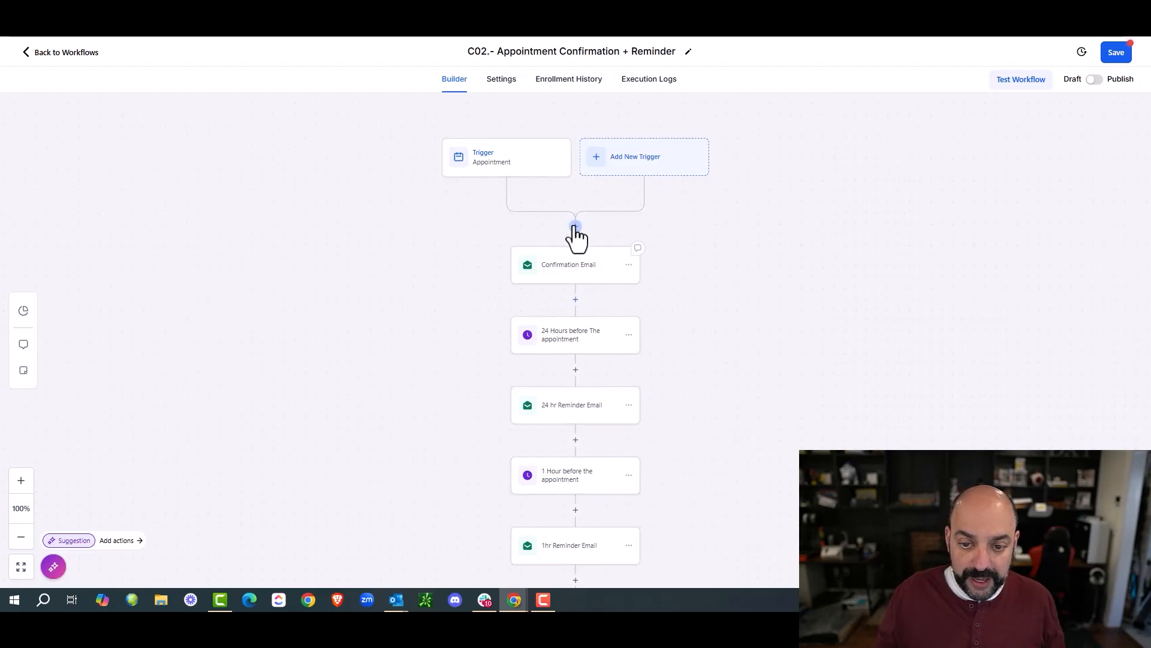
pyautogui.write('opp')
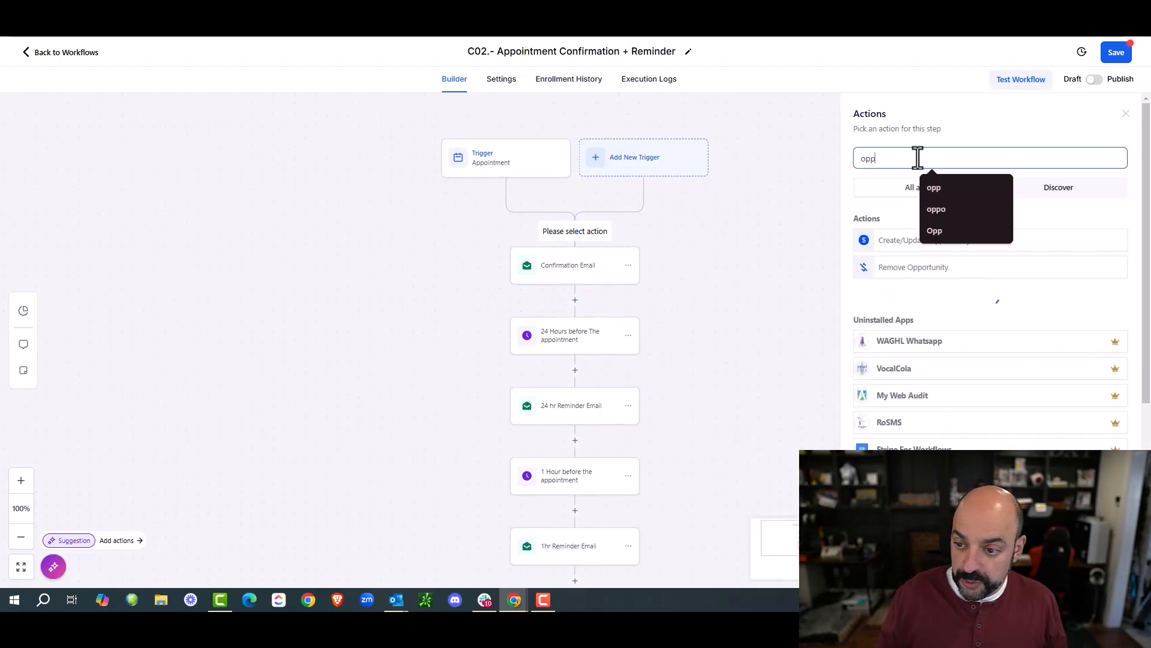
pyautogui.click(905, 252)
pyautogui.click(891, 224)
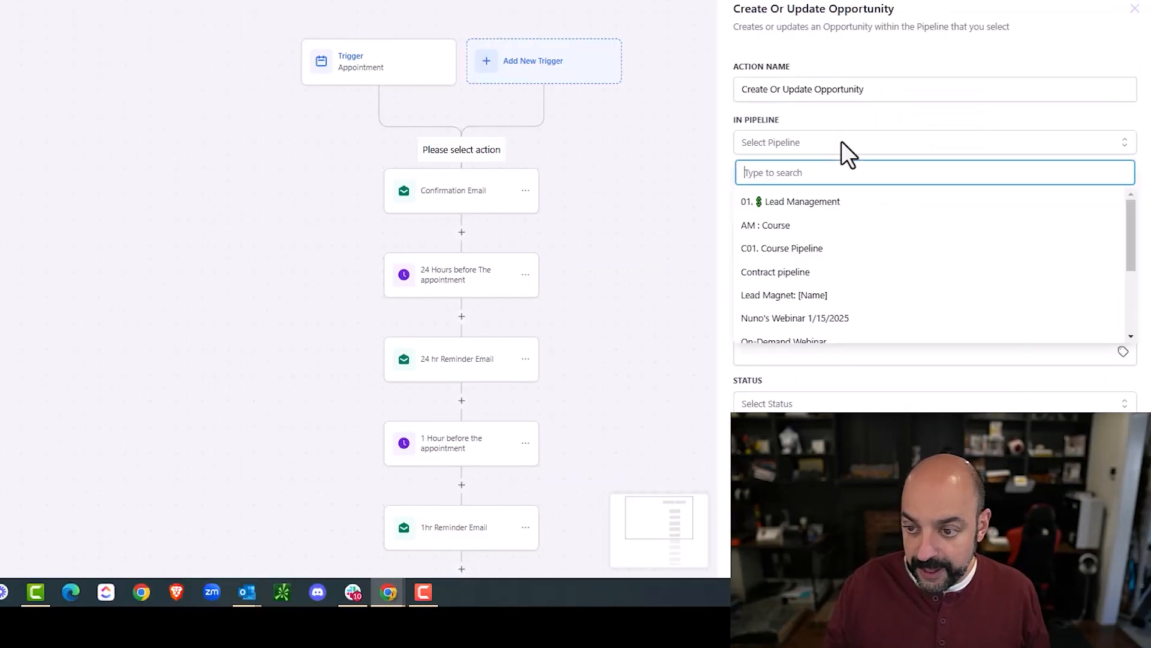
pyautogui.click(818, 271)
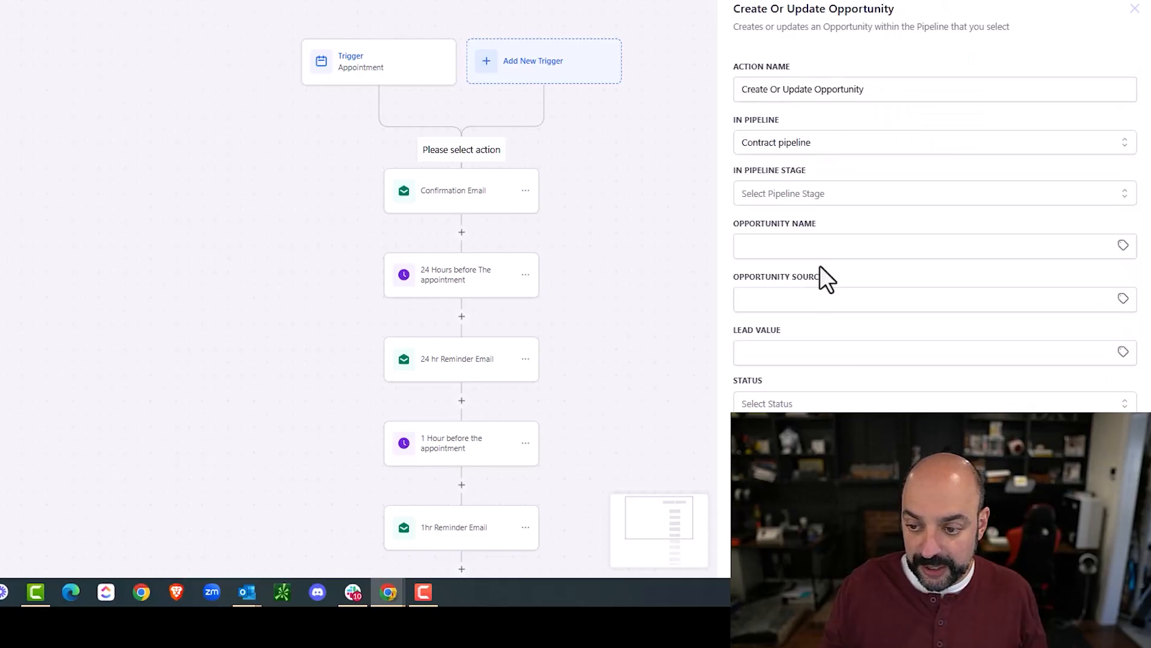
pyautogui.click(818, 195)
pyautogui.click(810, 275)
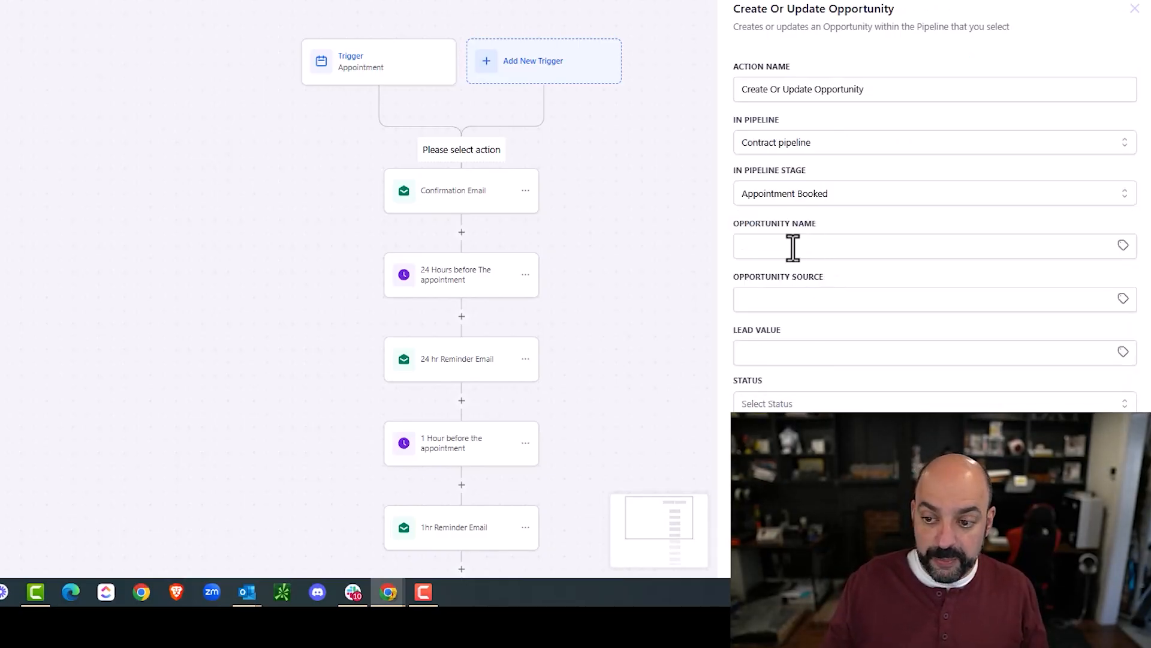
# Set the opportunity name to "{{contact.name}} - {{contact.phone}}", save the action, and save and close the workflow
pyautogui.click(794, 246)
pyautogui.click(840, 282)
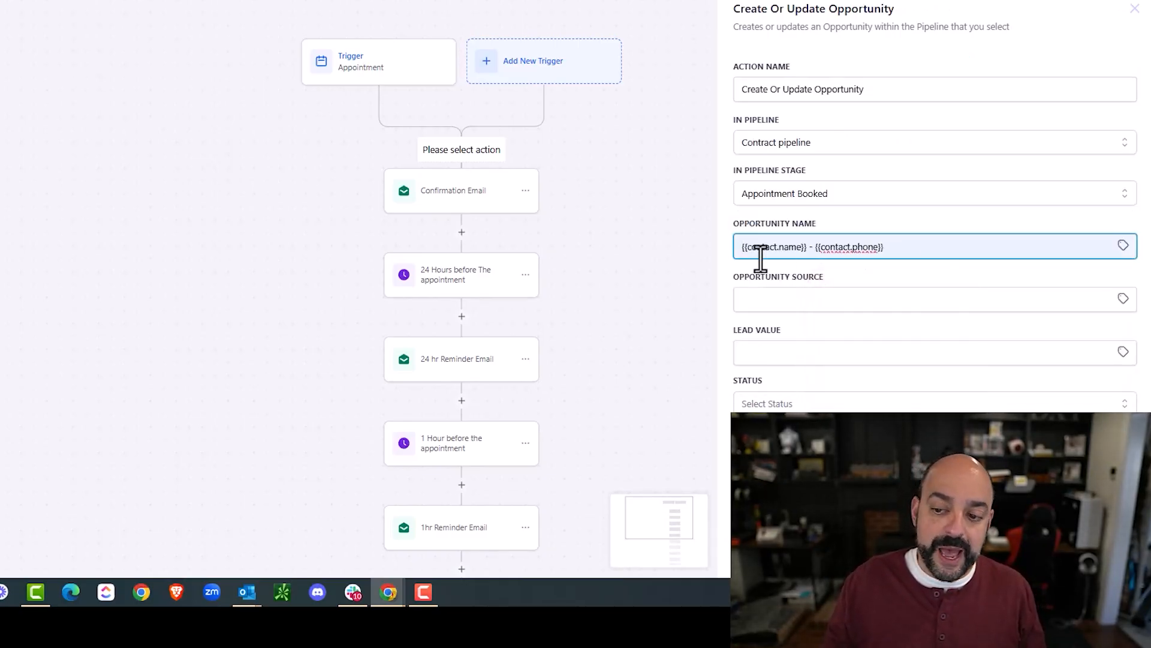
pyautogui.click(1123, 245)
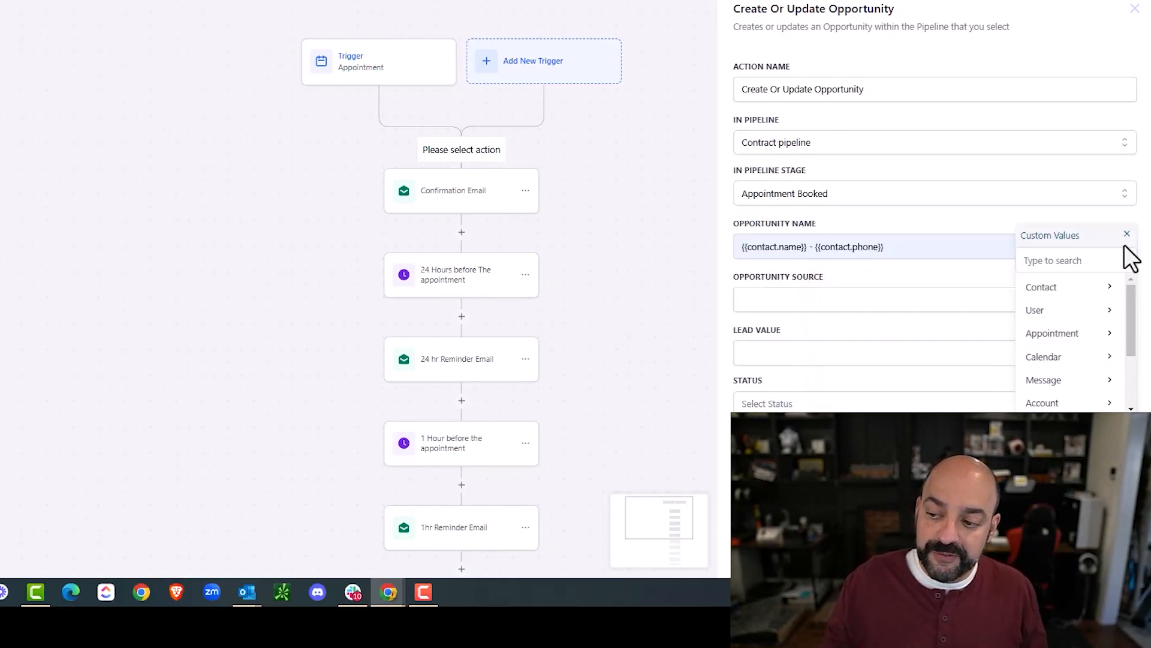
pyautogui.click(1060, 291)
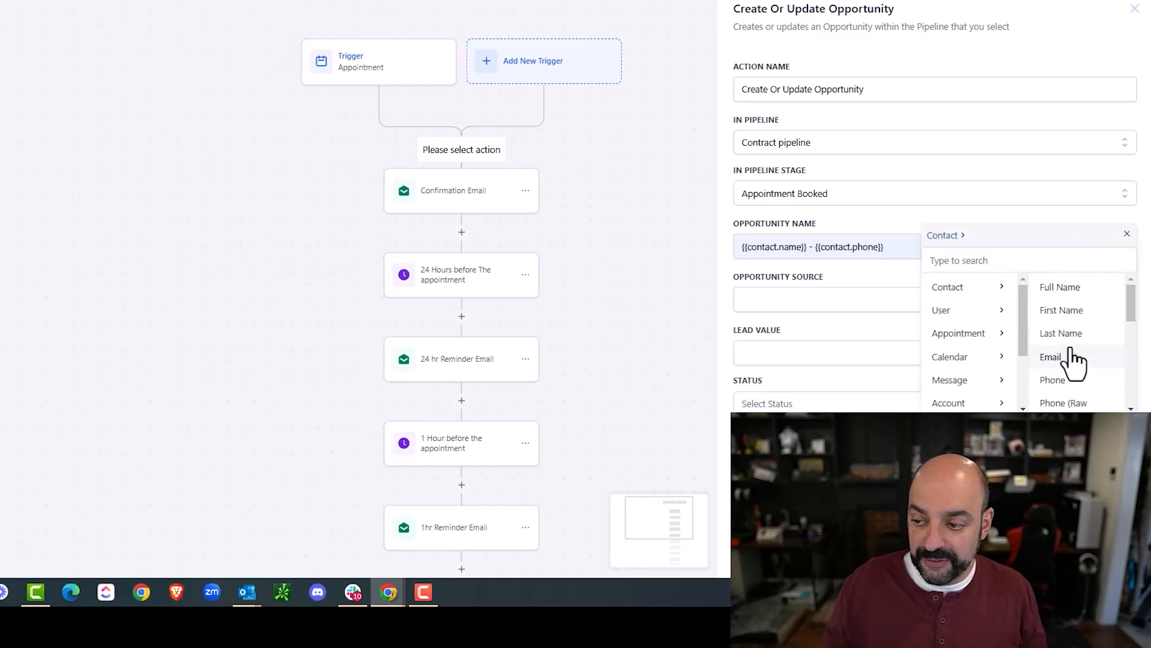
pyautogui.click(1127, 235)
pyautogui.click(1102, 556)
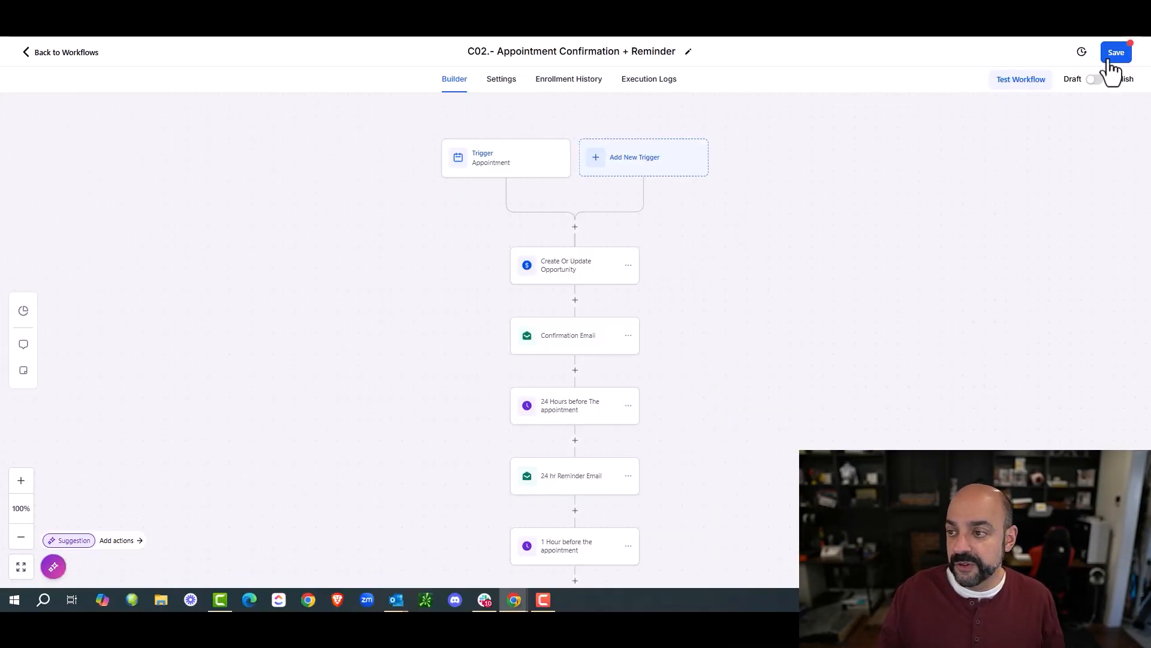
pyautogui.click(1111, 57)
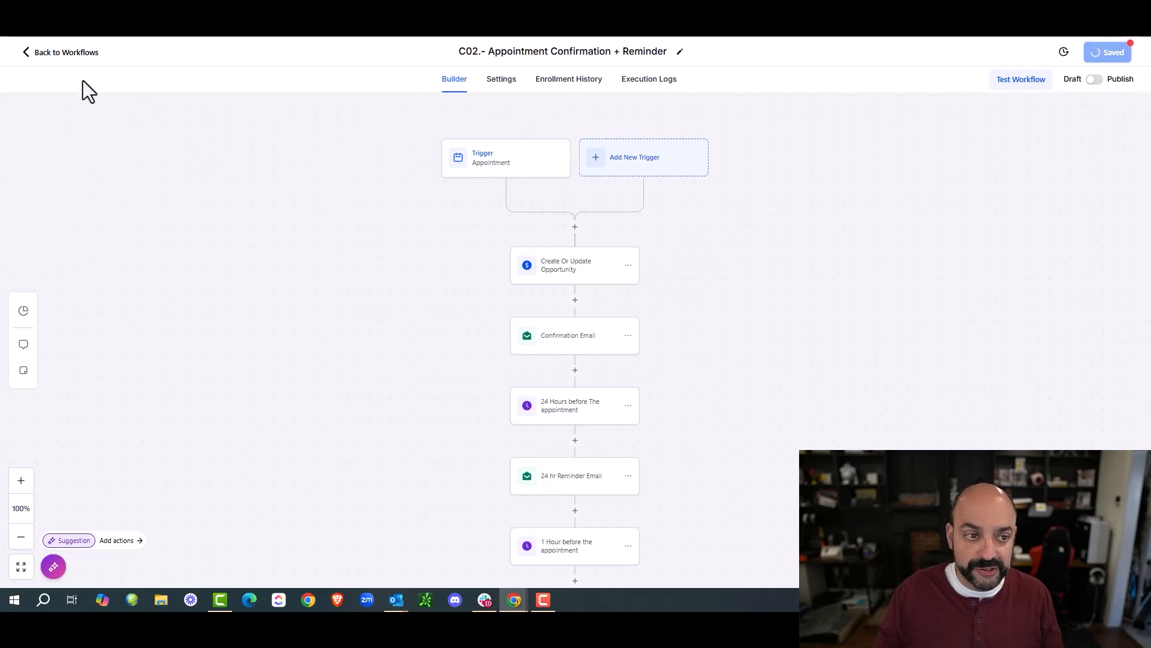
pyautogui.click(77, 55)
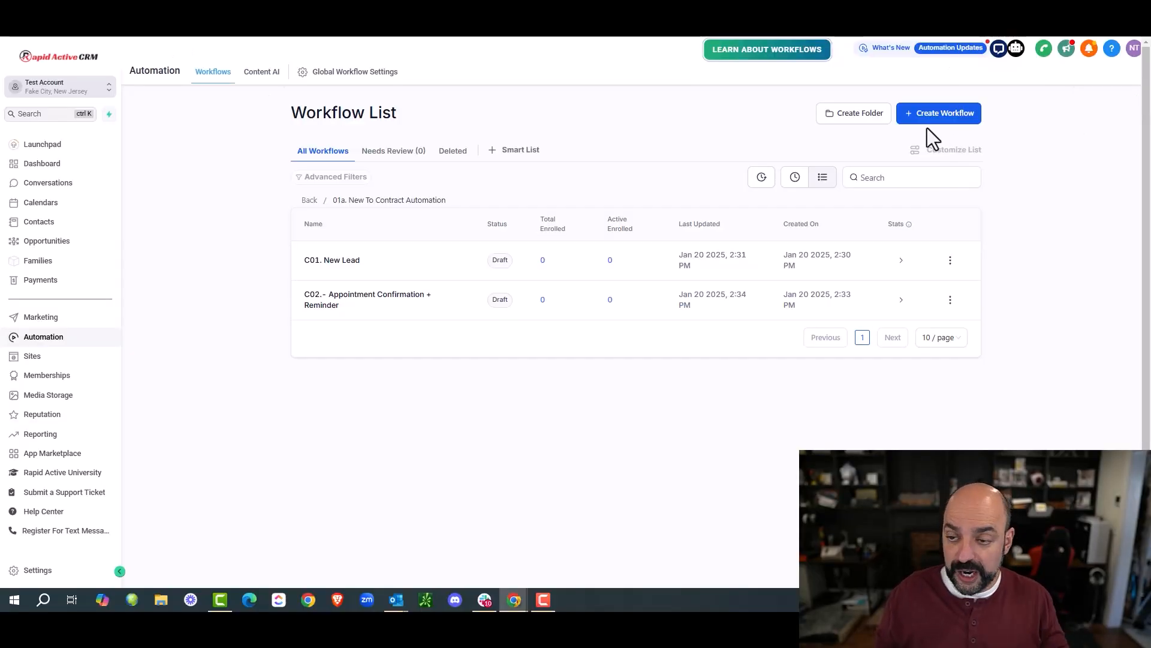
# Check the Contract pipeline's stages, and start a workflow from scratch in the 01a. New To Contract Automation folder
pyautogui.hotkey('ctrl', 'Tab')
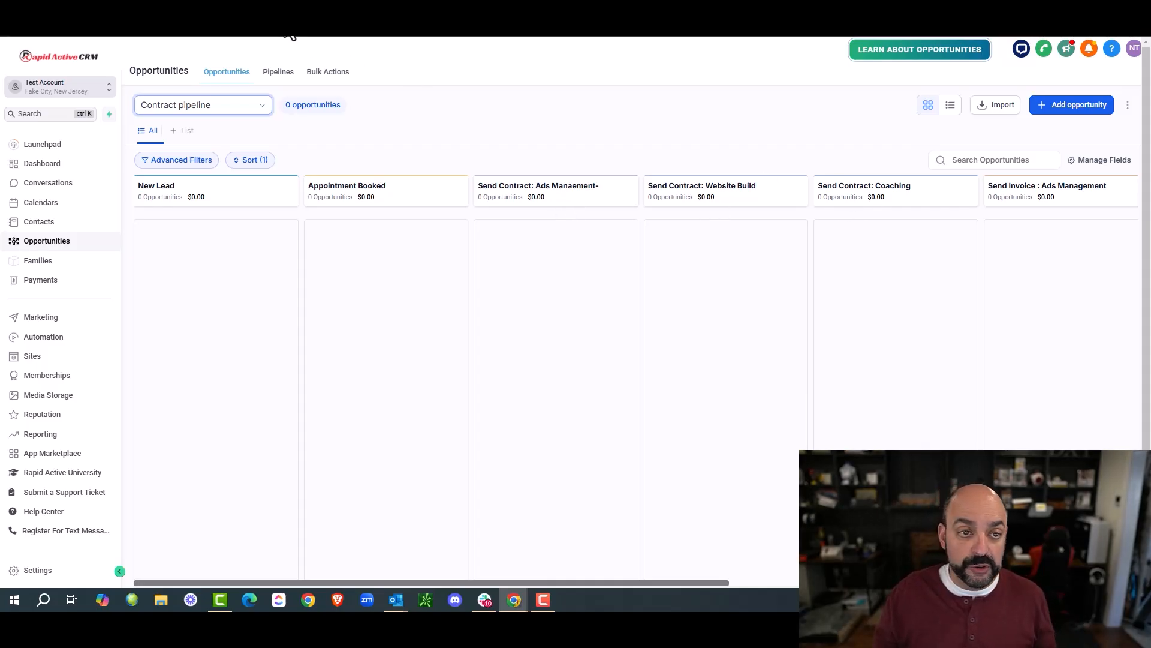
pyautogui.click(348, 24)
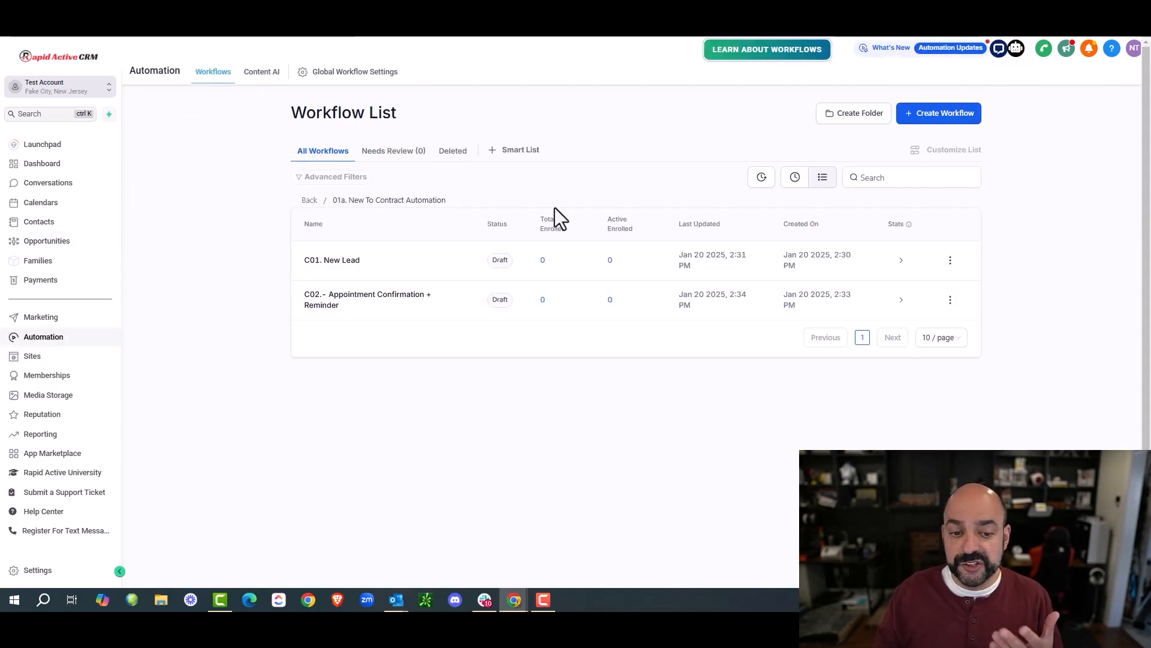
pyautogui.click(925, 123)
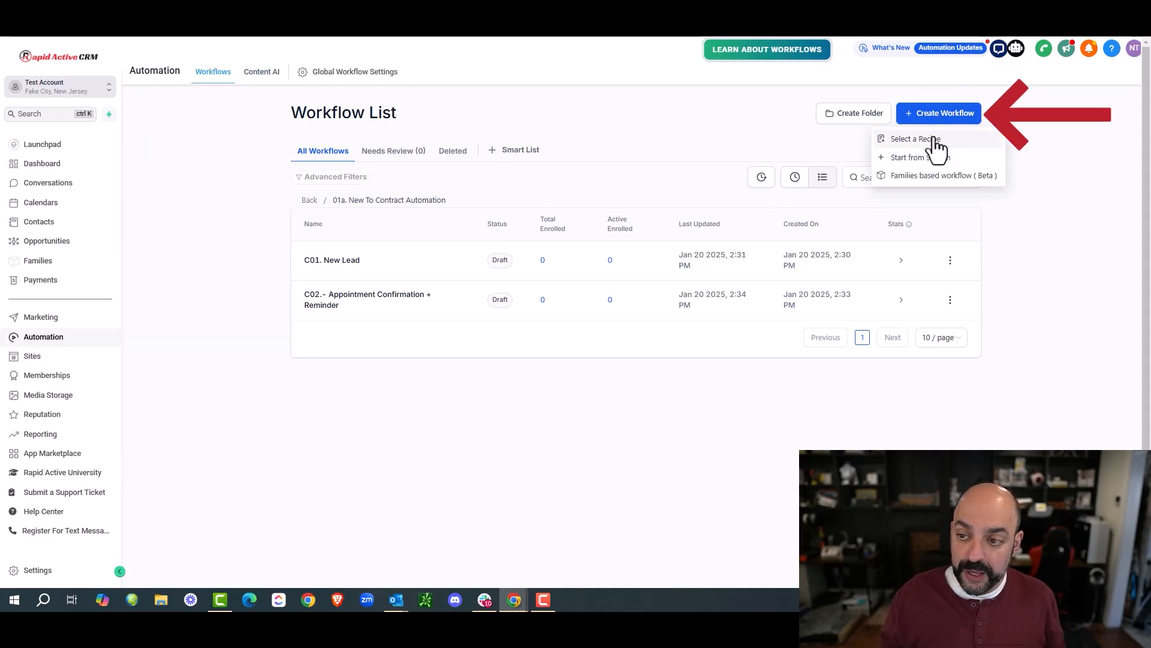
pyautogui.click(917, 157)
# Rename the blank workflow to "C03. Send Ads Management Contract", correcting the misspelled word in the name
pyautogui.moveTo(642, 51); pyautogui.dragTo(519, 51)
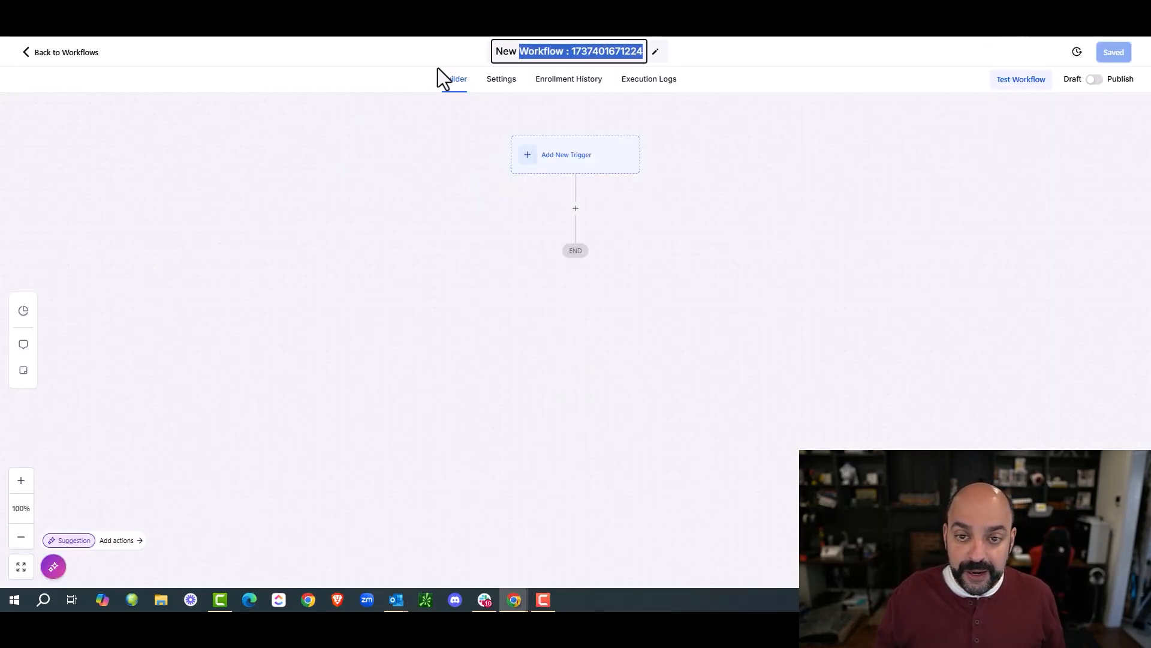
pyautogui.hotkey('ctrl', 'a')
pyautogui.write('C03.')
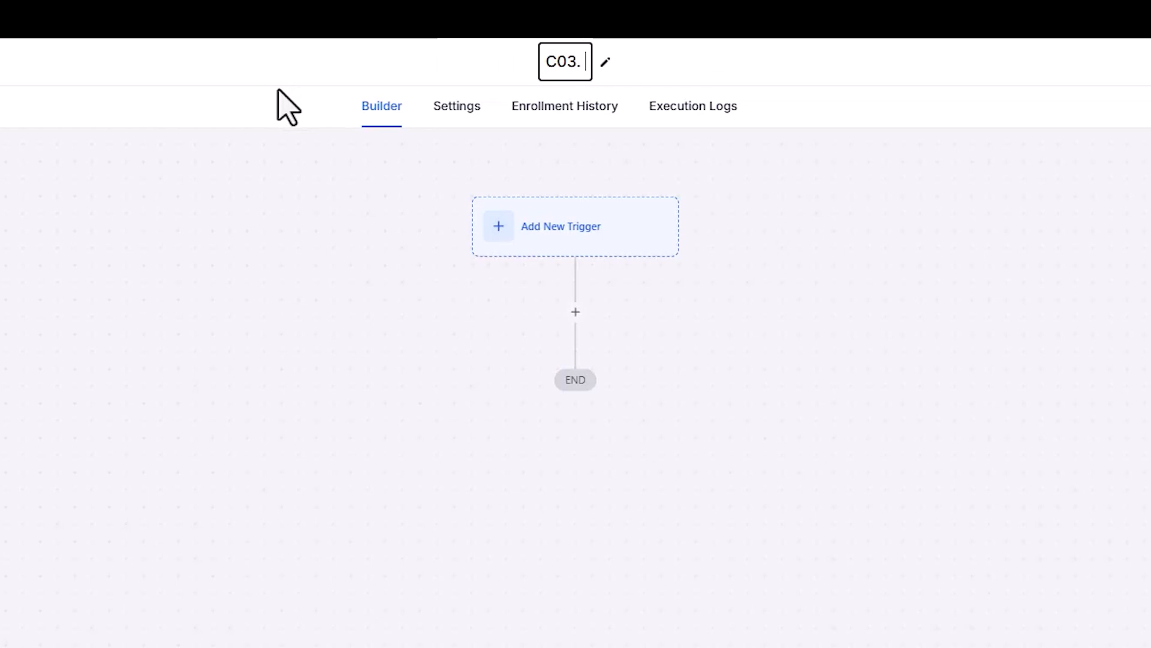
pyautogui.write(' Send Ads')
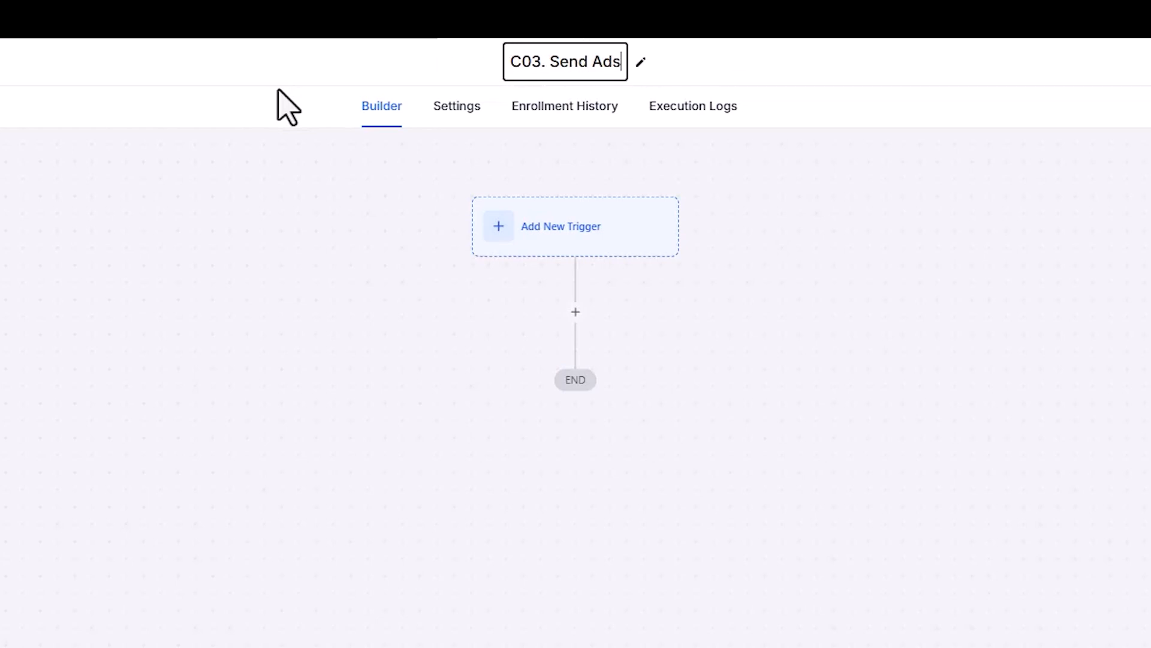
pyautogui.write(' Management Con')
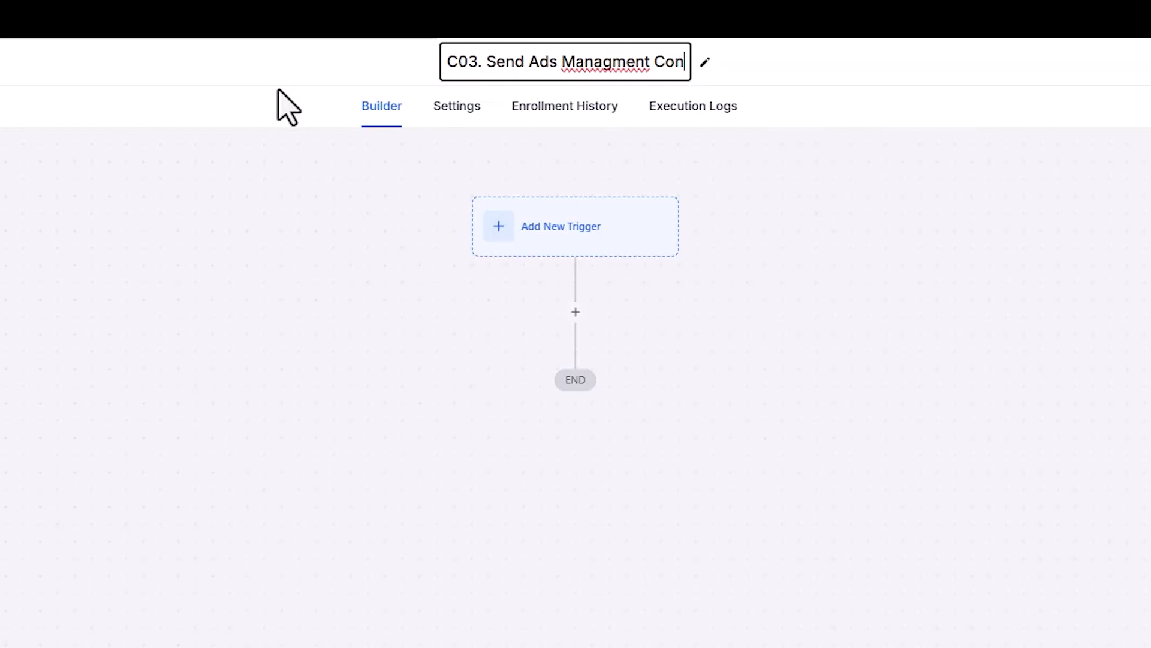
pyautogui.write('tract')
pyautogui.rightClick(605, 66)
pyautogui.click(648, 92)
# Add a Pipeline Stage Changed trigger with an In pipeline filter set to Contract pipeline
pyautogui.click(575, 247)
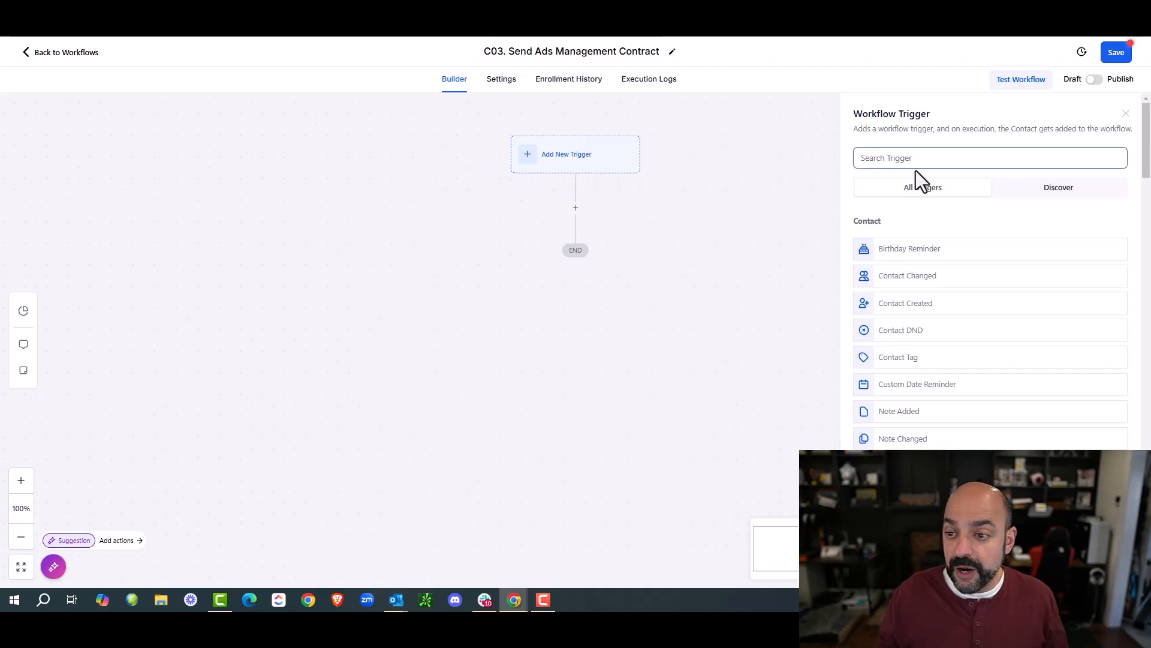
pyautogui.write('pip')
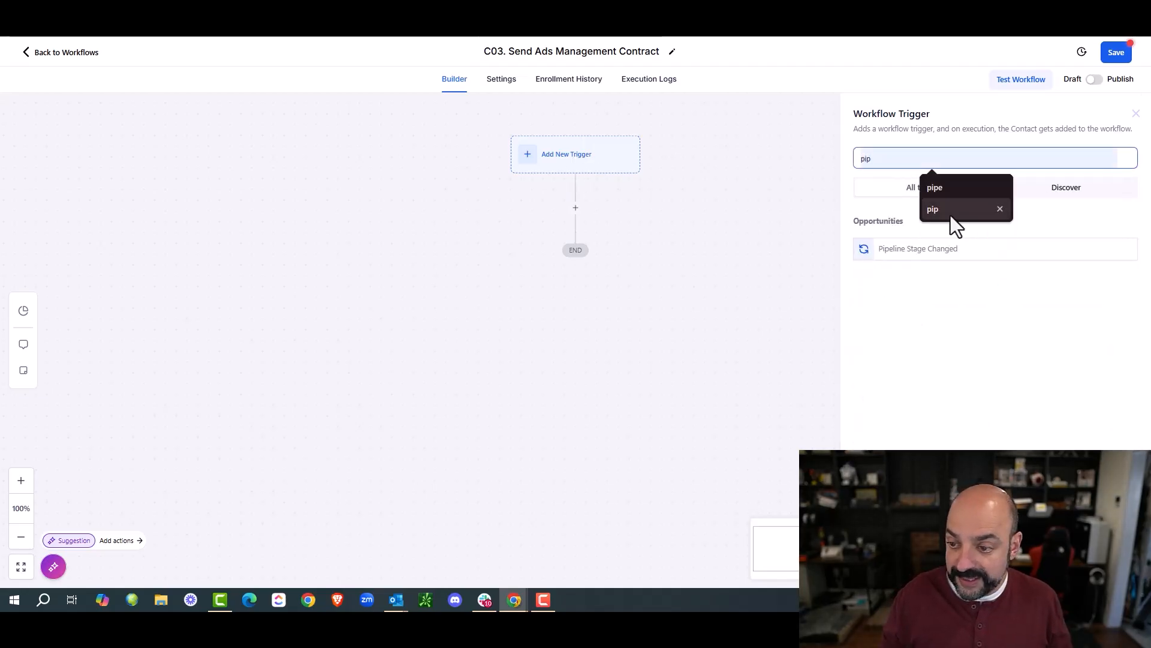
pyautogui.click(920, 258)
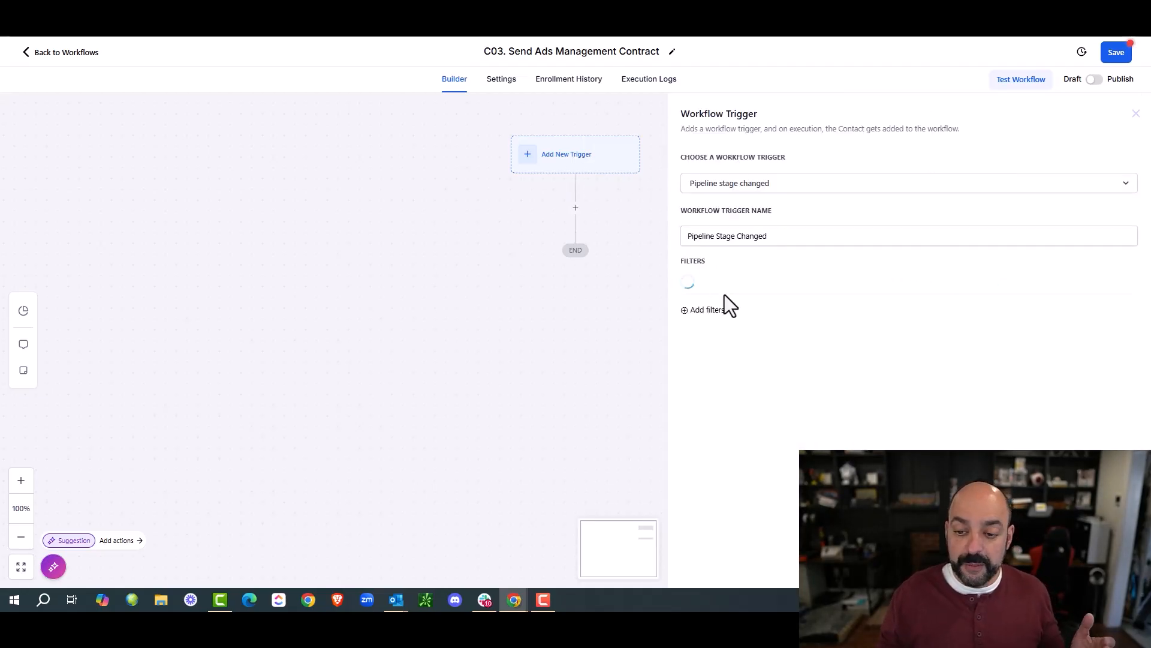
pyautogui.click(736, 288)
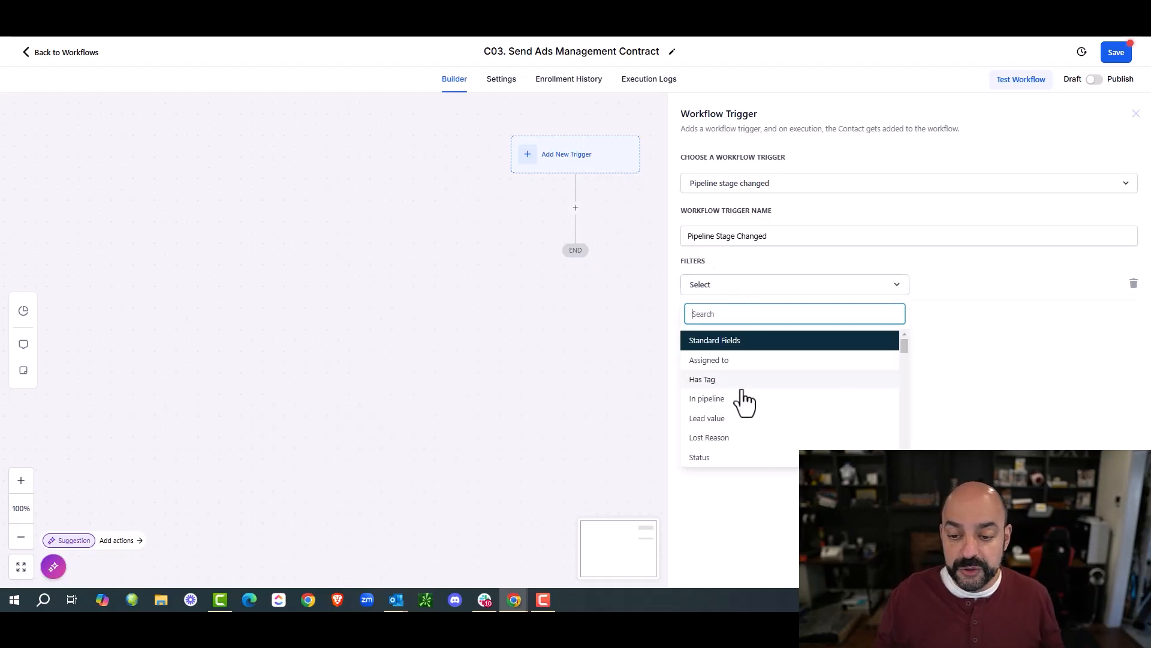
pyautogui.click(742, 398)
pyautogui.click(984, 285)
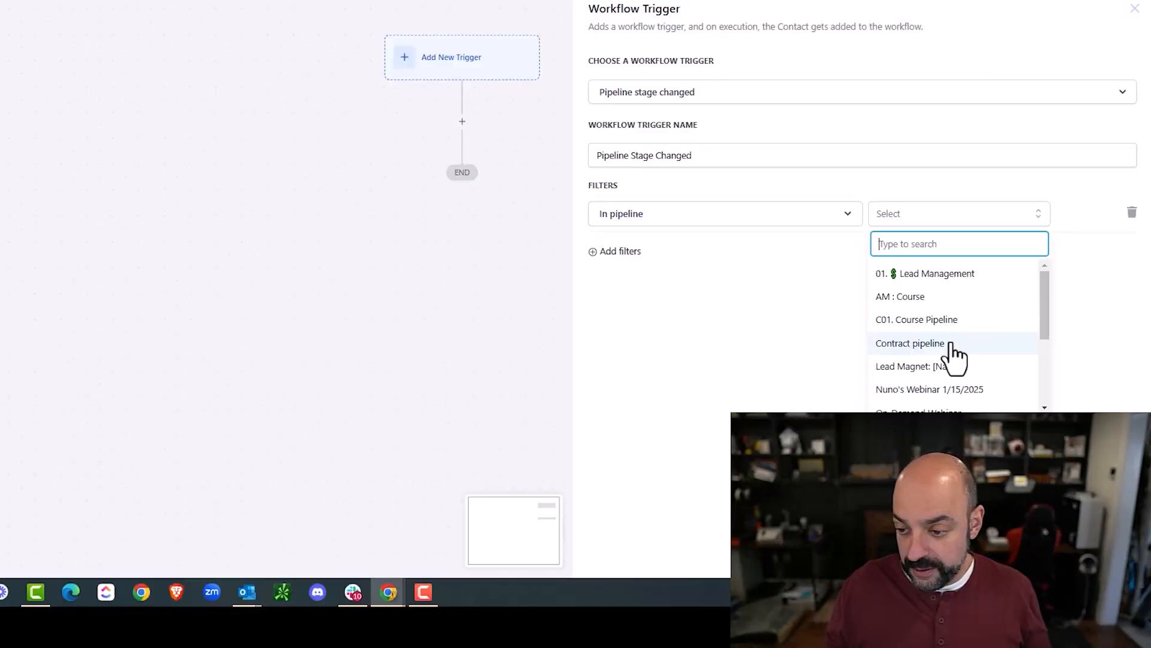
pyautogui.click(953, 347)
# Add a Pipeline stage filter set to "Send Contract: Ads Manaement-" and save the trigger
pyautogui.click(621, 251)
pyautogui.click(635, 255)
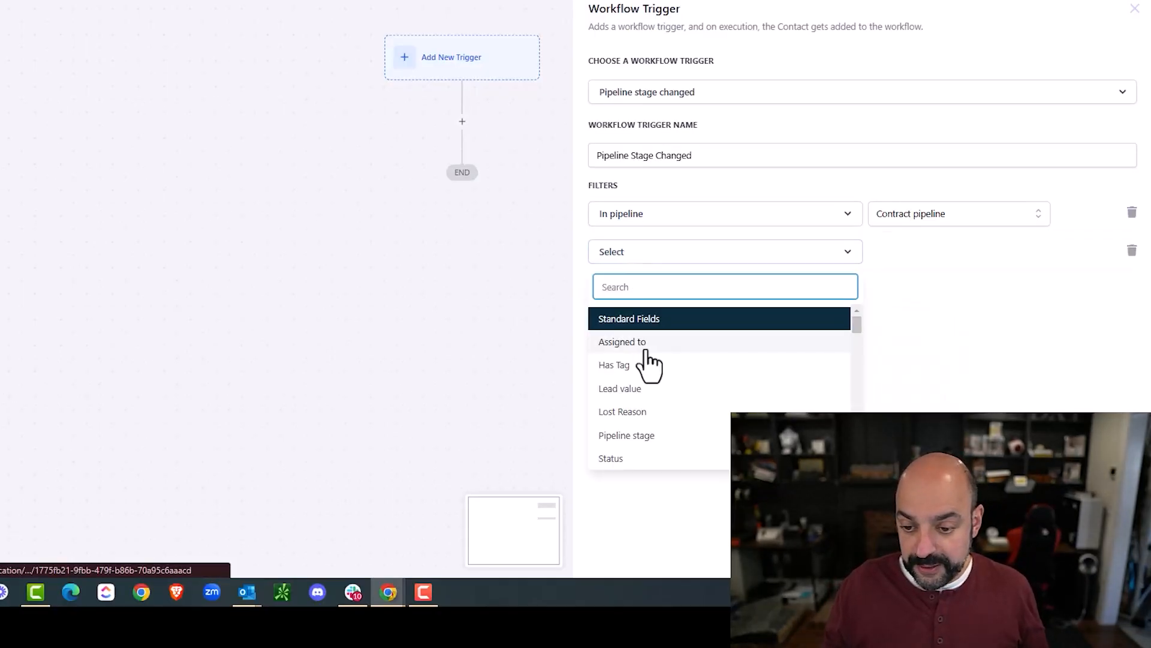
pyautogui.click(640, 434)
pyautogui.click(909, 255)
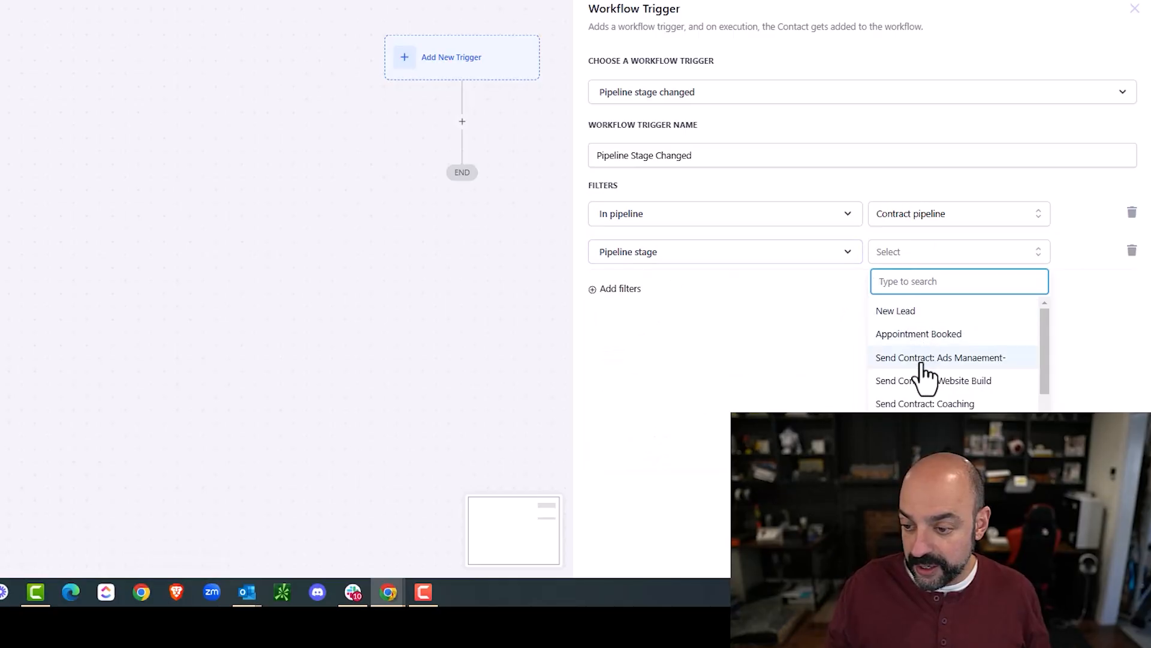
pyautogui.click(922, 362)
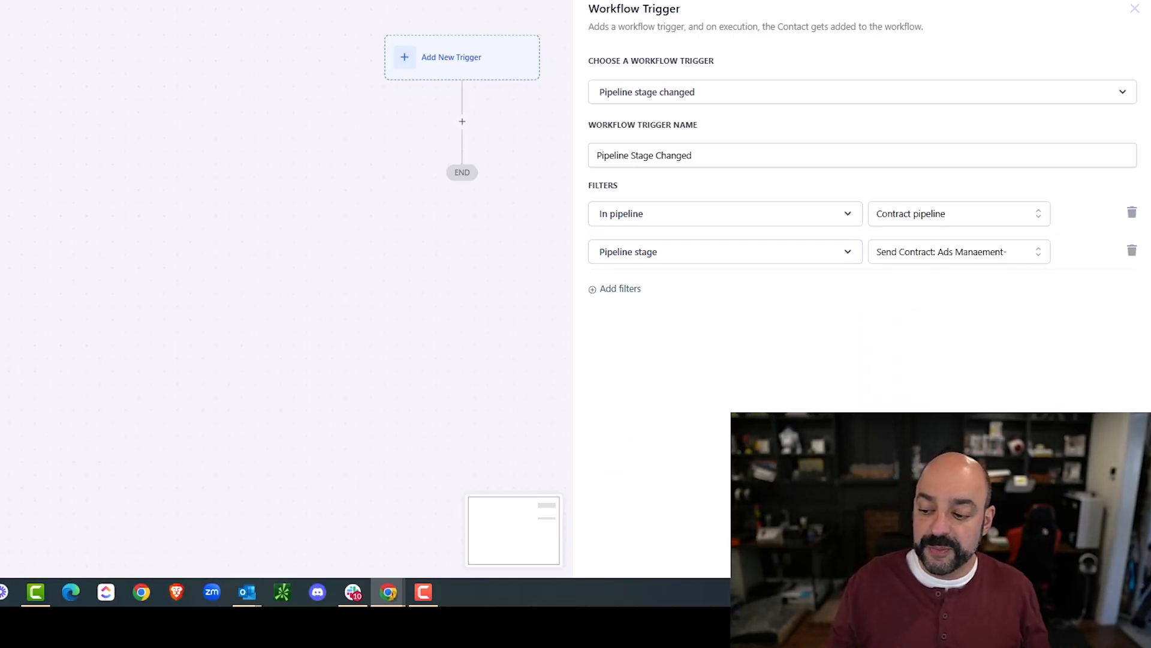
pyautogui.click(1099, 557)
# Add an Add Contact Tag action below the trigger with a new tag "contract :; ads management", and save it
pyautogui.click(462, 154)
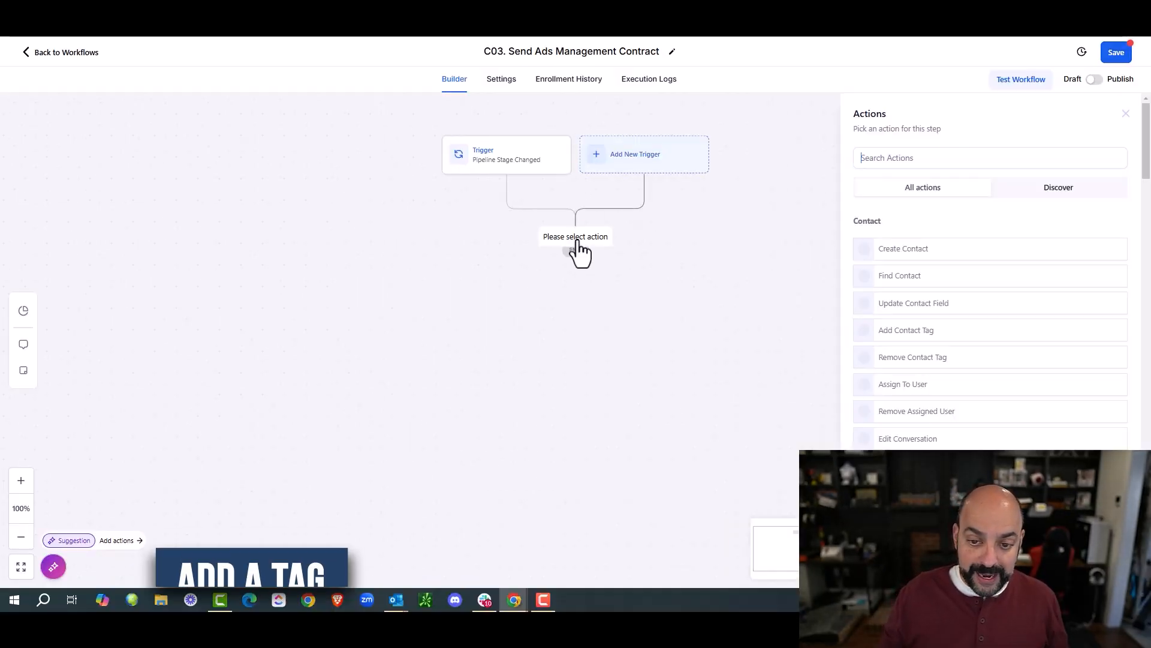
pyautogui.write('tag')
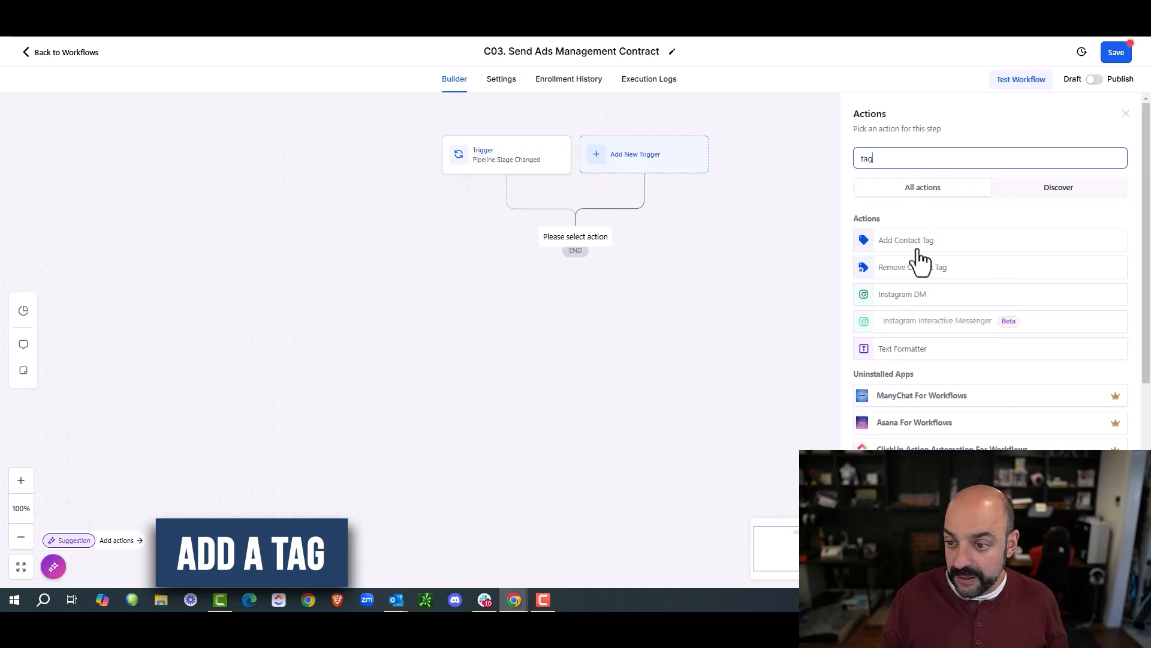
pyautogui.click(917, 247)
pyautogui.click(894, 228)
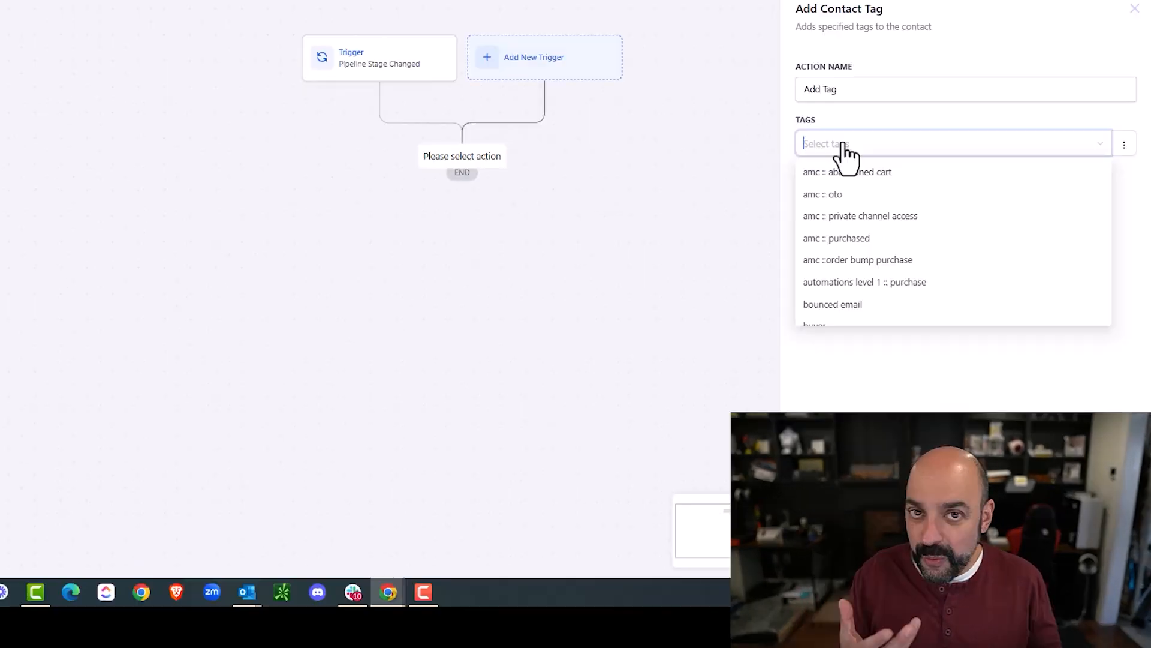
pyautogui.write('co')
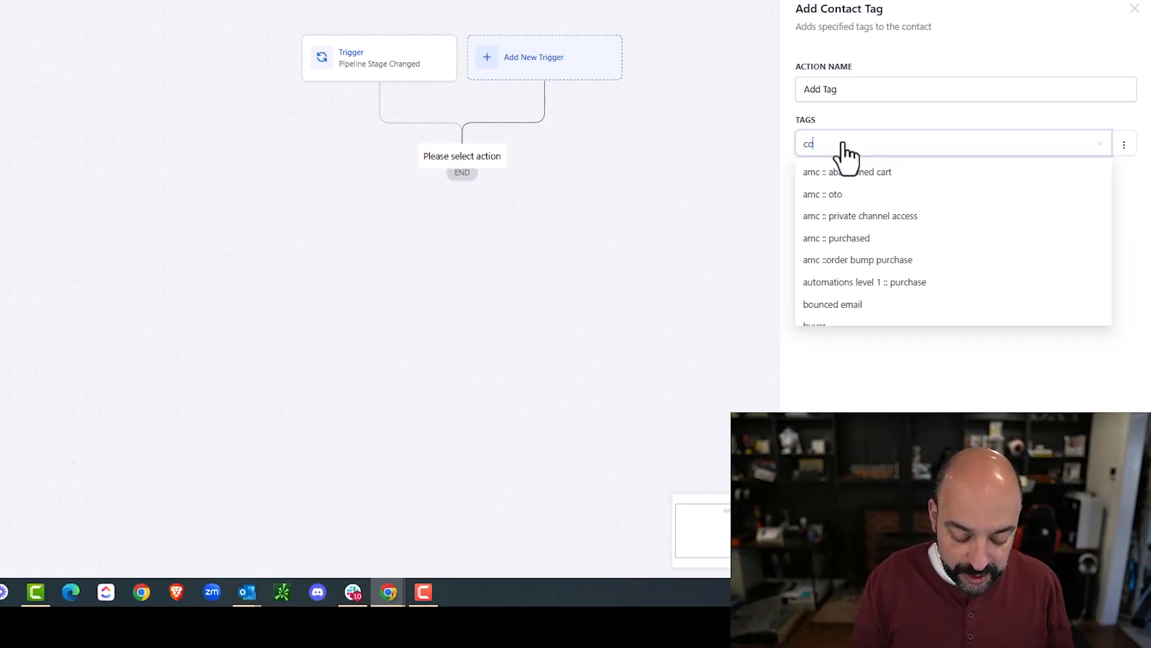
pyautogui.write('ntract :: Ads')
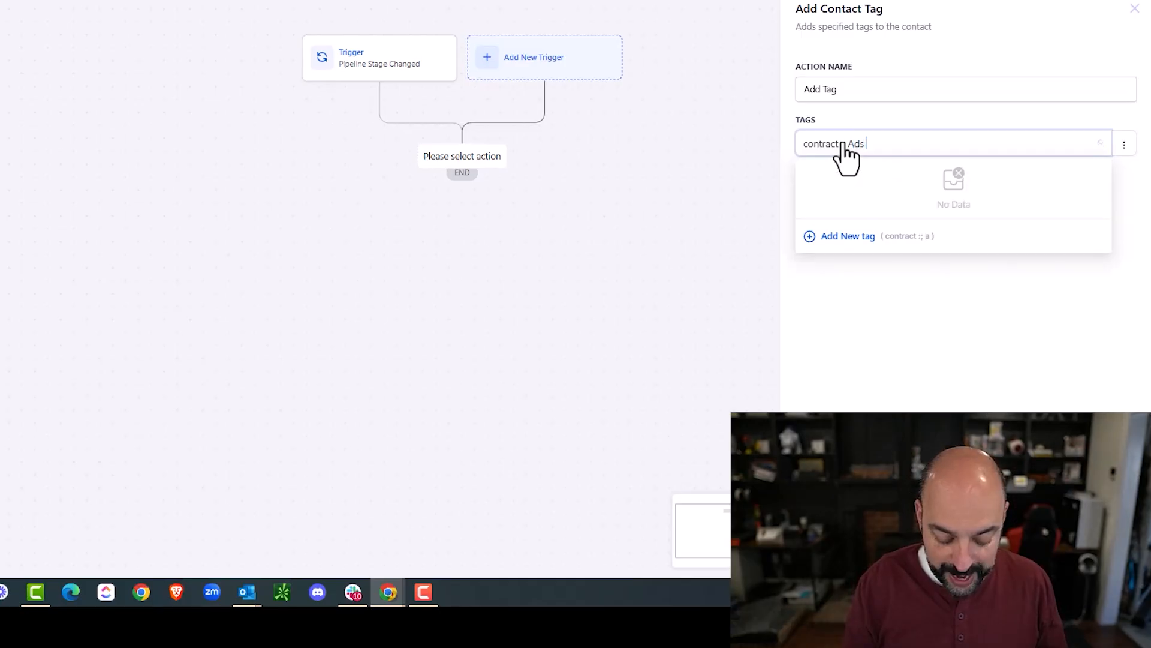
pyautogui.write(' Management')
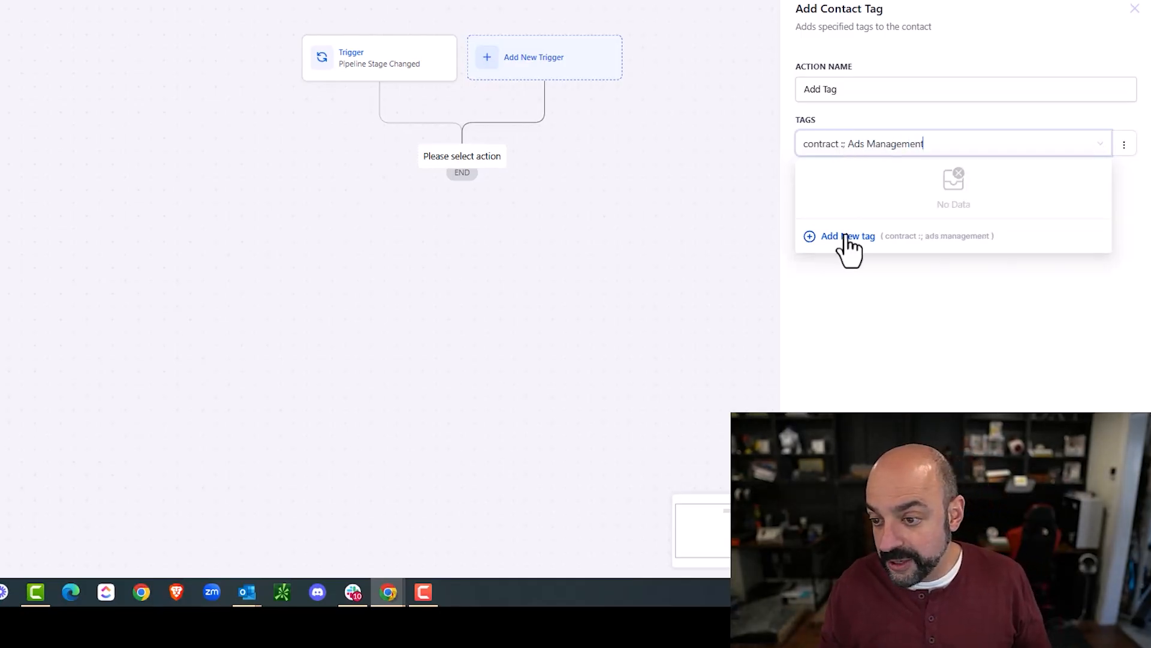
pyautogui.click(846, 236)
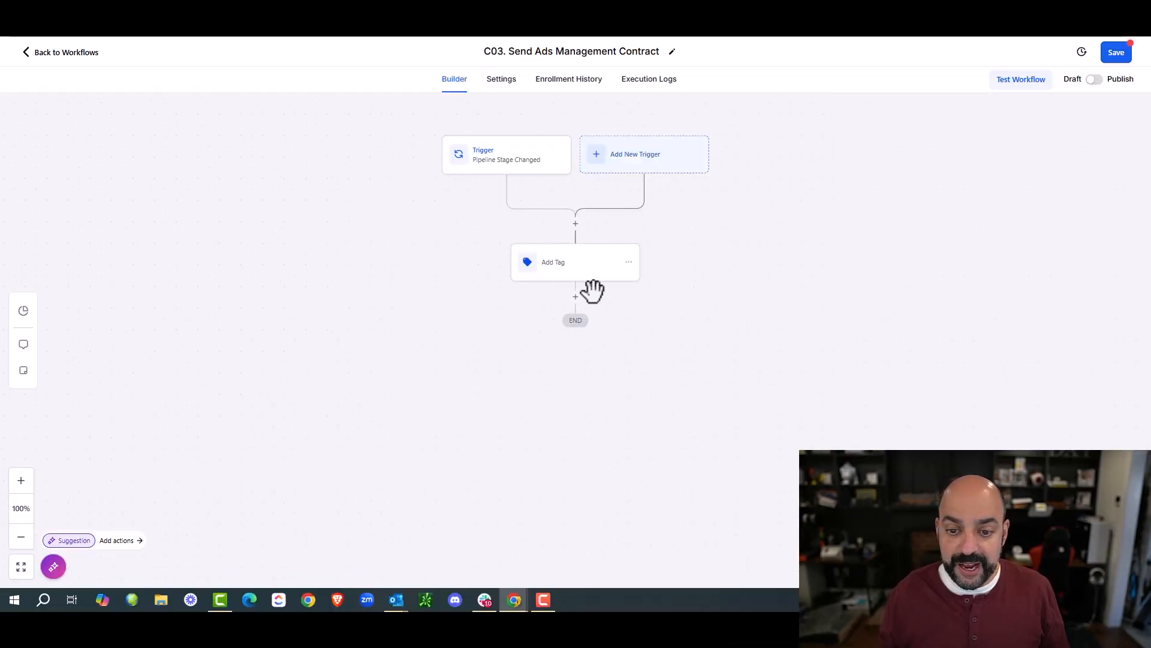
# Rename the tag action to "Add Tag - Contract Ads Managment" and save it
pyautogui.click(592, 271)
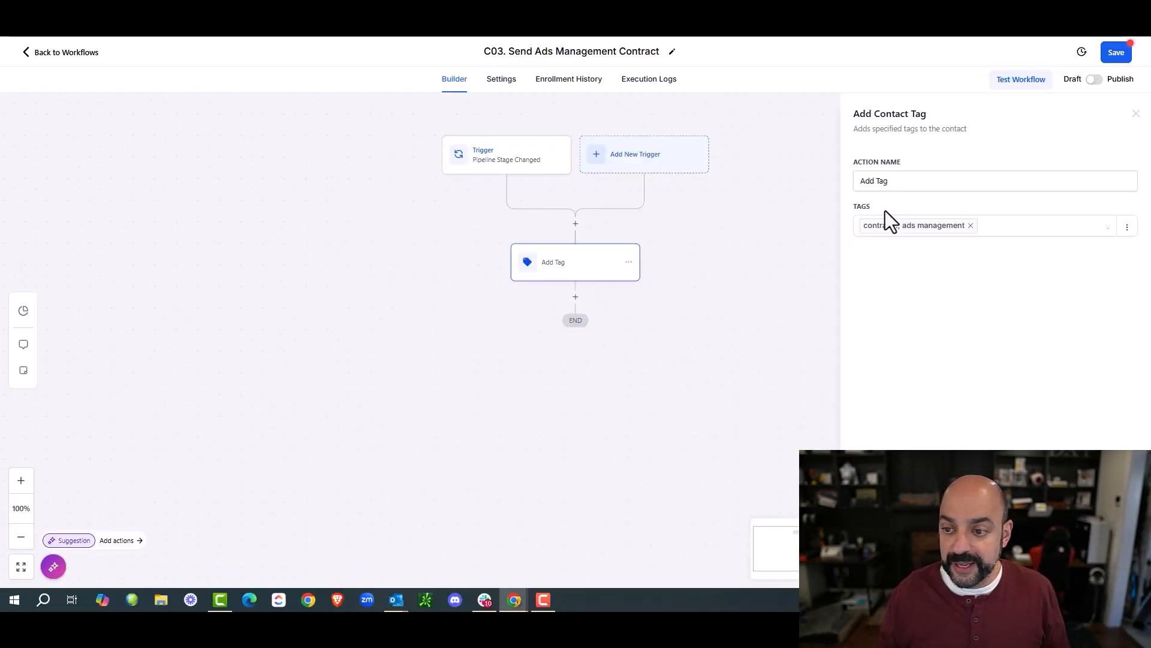
pyautogui.click(901, 182)
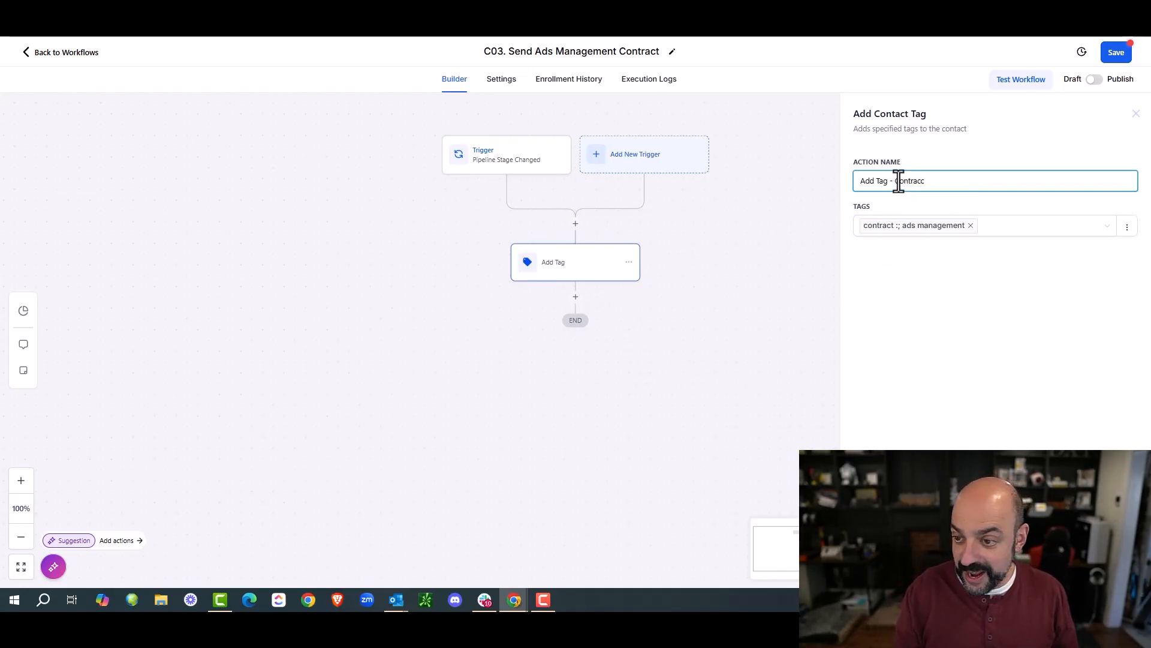
pyautogui.write('- Contracc')
pyautogui.press('BackSpace')
pyautogui.press('BackSpace')
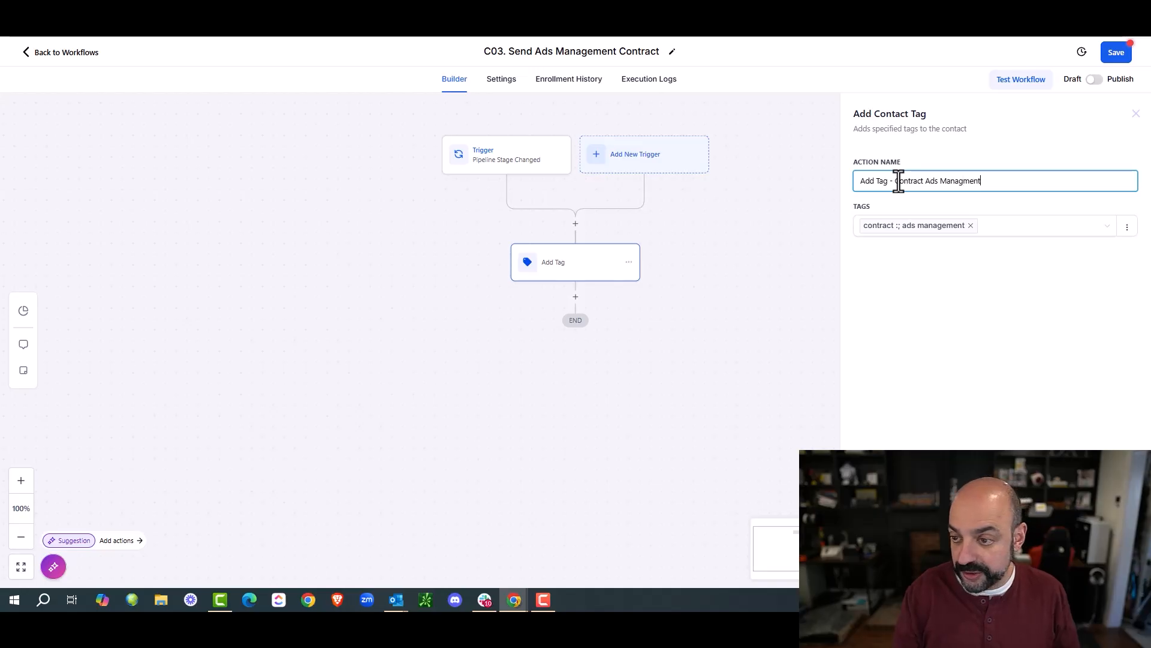
pyautogui.click(620, 334)
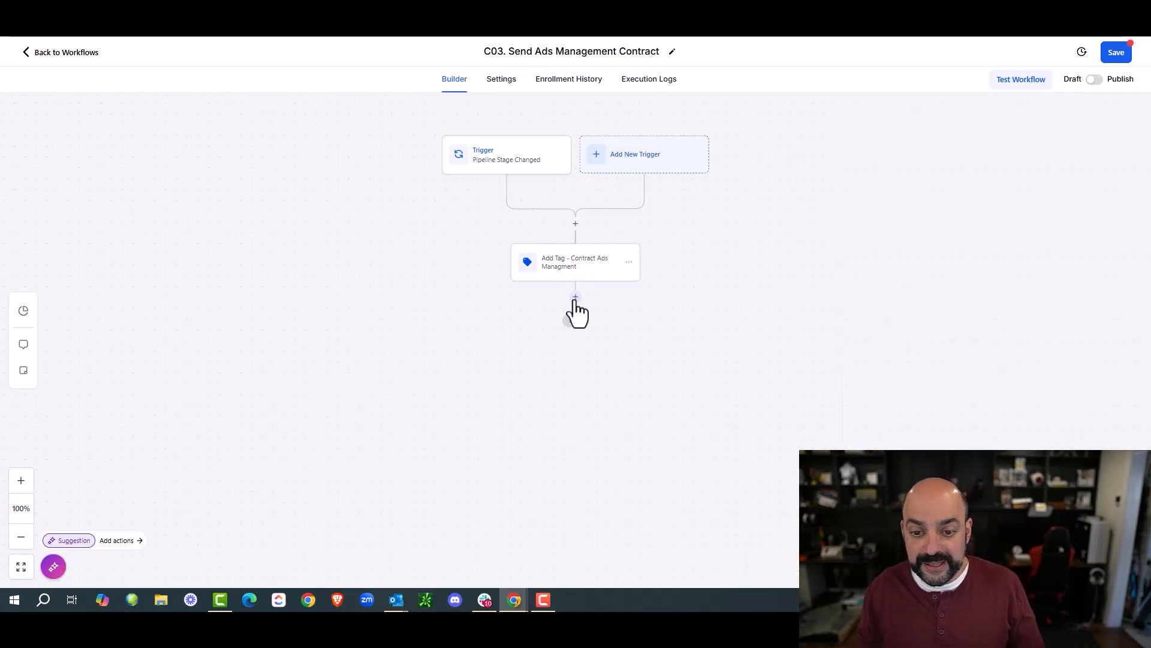
# Find the Send Documents & Contracts action and insert it below the Add Tag action
pyautogui.click(577, 295)
pyautogui.click(921, 165)
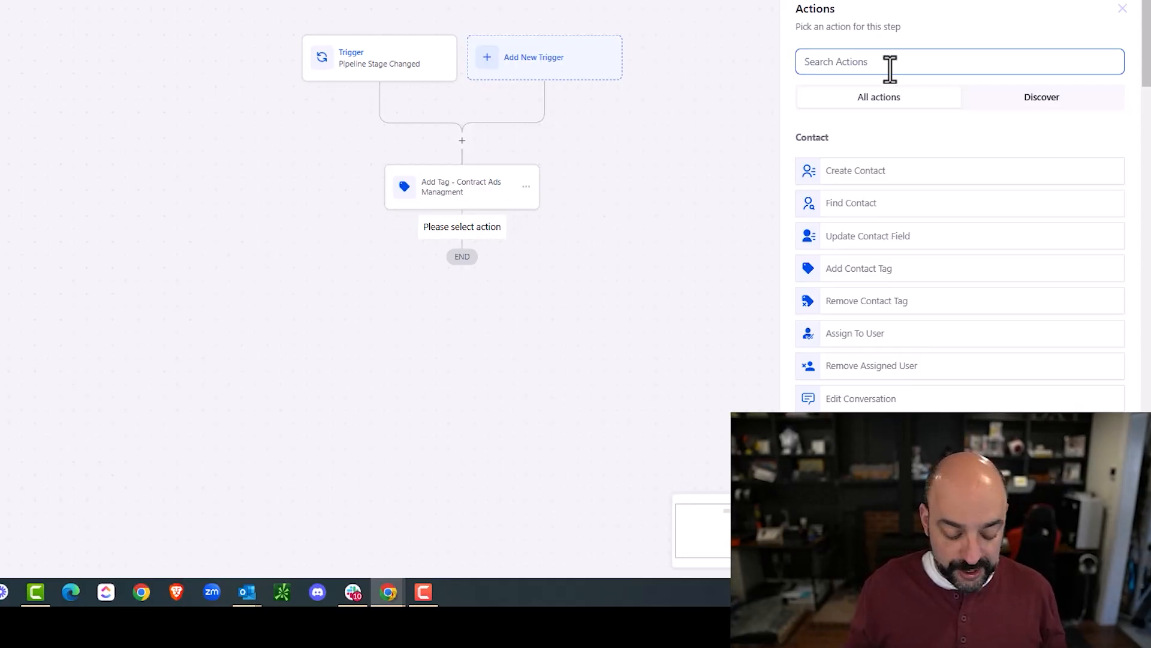
pyautogui.write('se')
pyautogui.press('BackSpace')
pyautogui.press('BackSpace')
pyautogui.write('con')
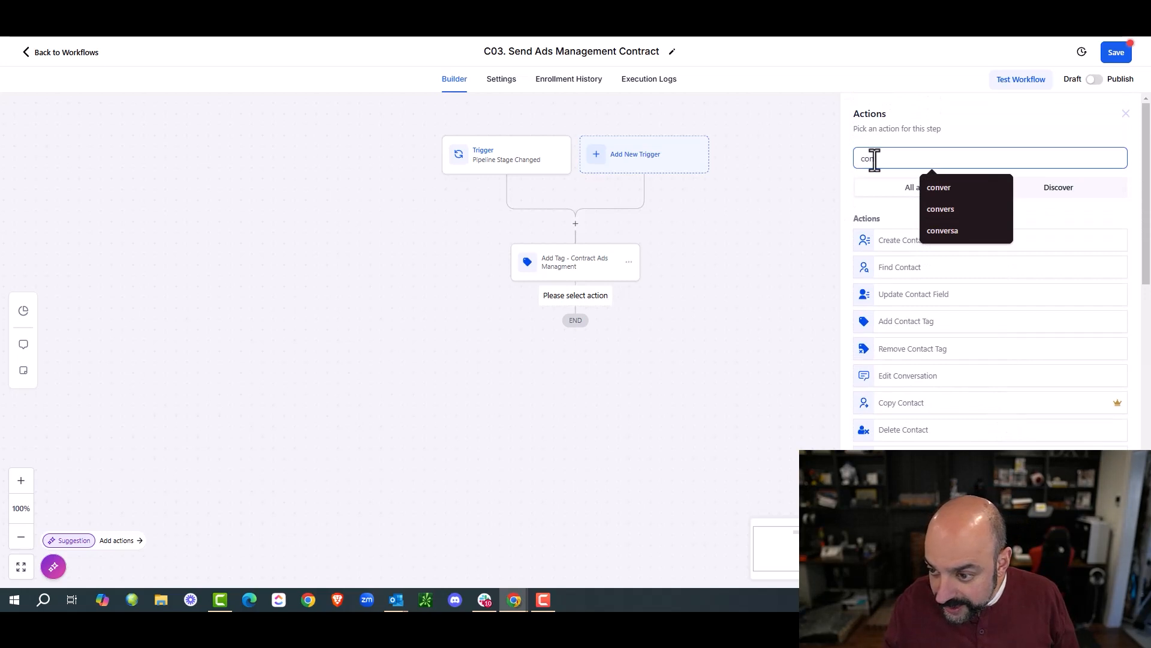
pyautogui.press('BackSpace')
pyautogui.press('BackSpace')
pyautogui.press('BackSpace')
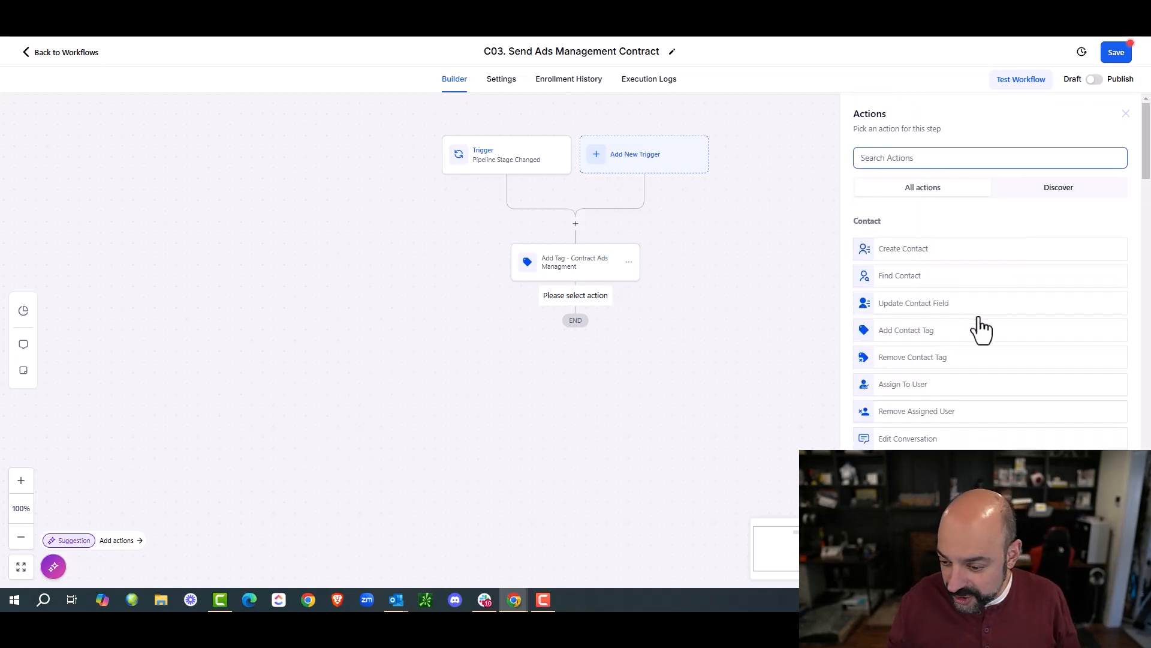
pyautogui.scroll(-15, 981, 329)
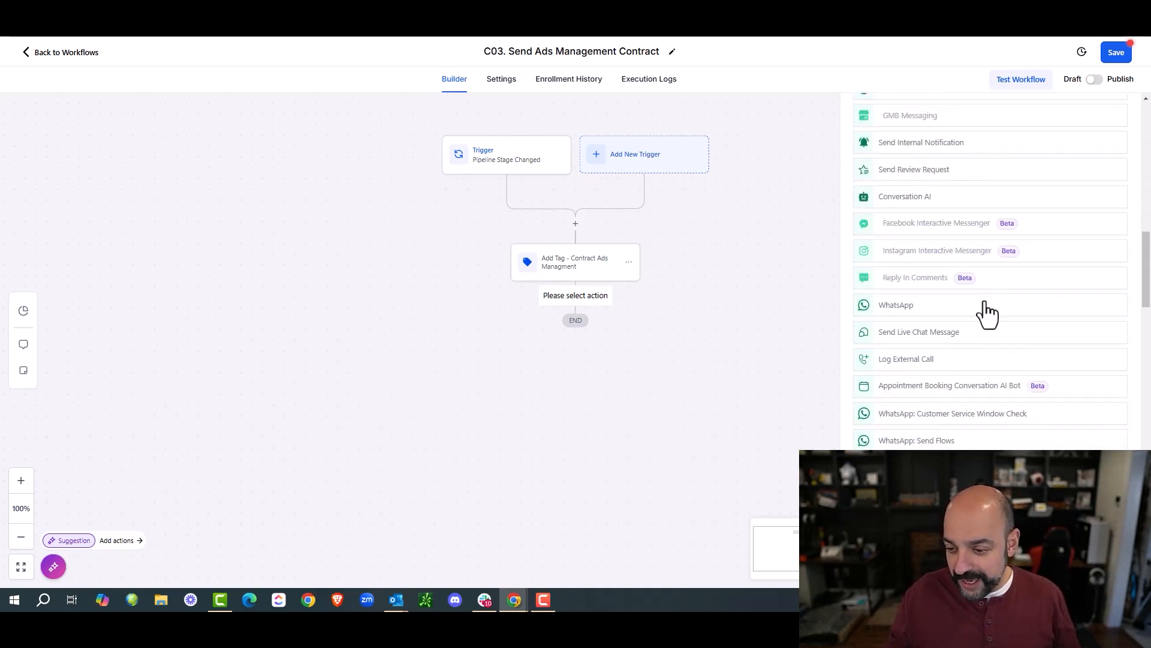
pyautogui.scroll(-15, 986, 314)
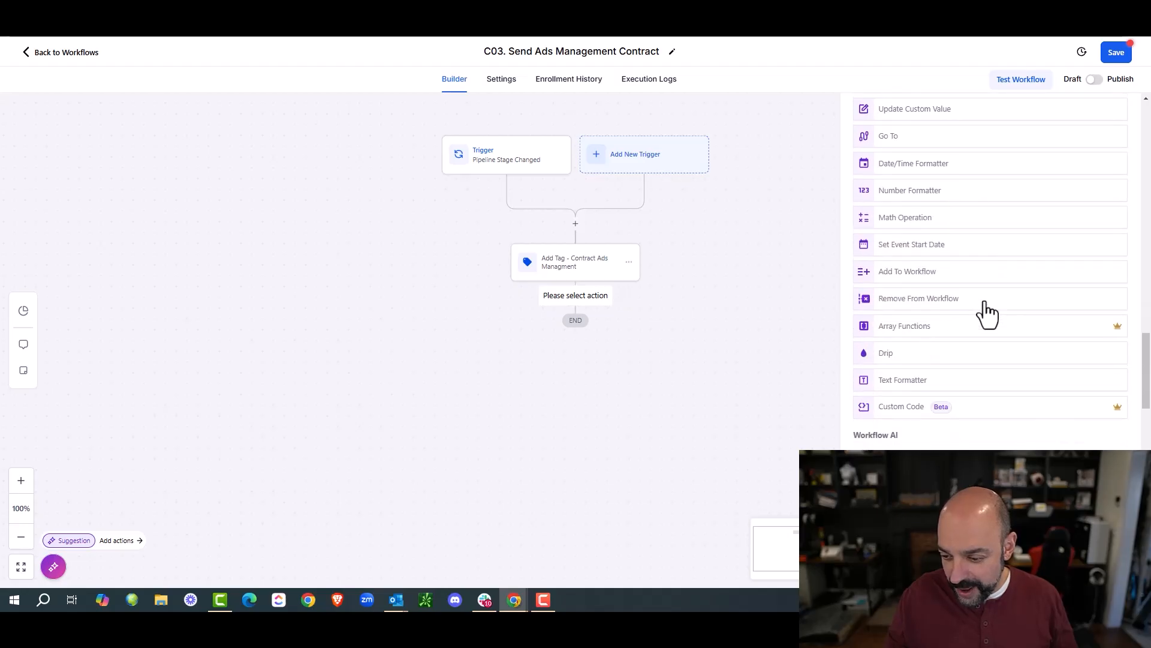
pyautogui.scroll(-6, 987, 314)
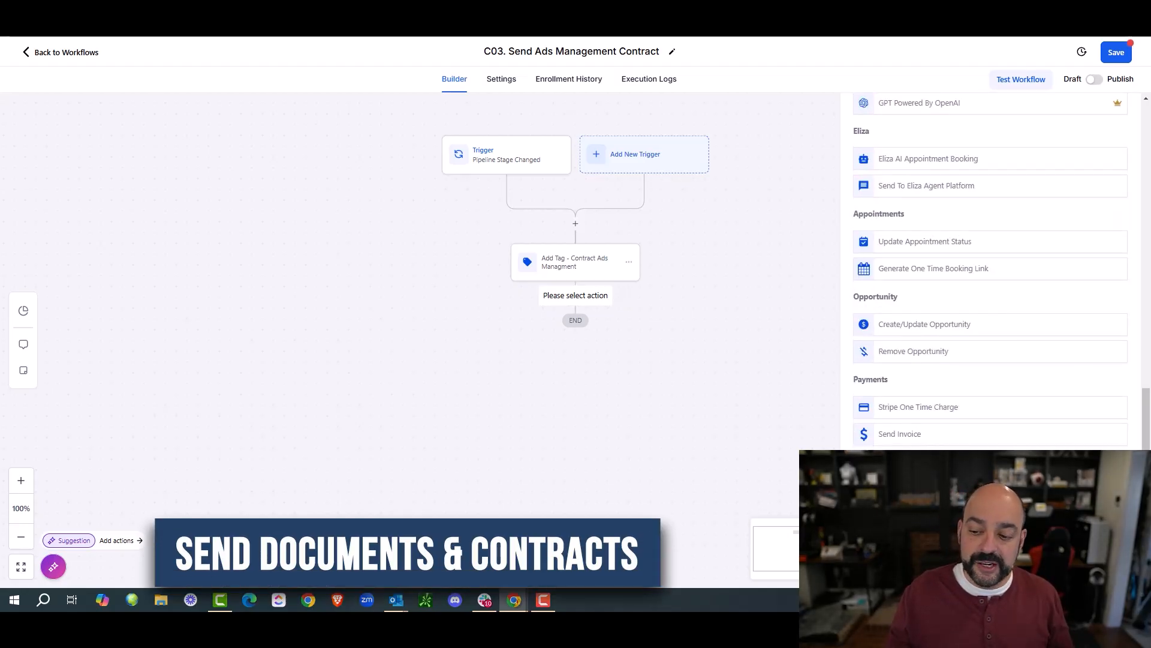
pyautogui.click(918, 461)
# Select the sending user for the Send Documents & Contracts action and choose the Ads Managment template
pyautogui.click(896, 232)
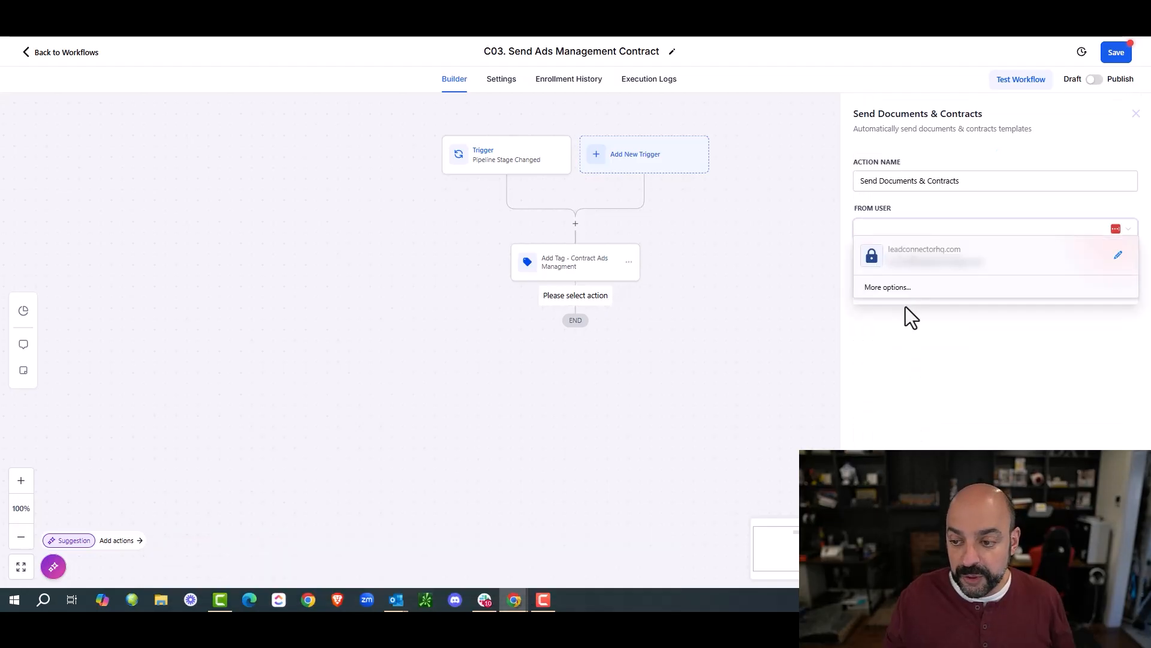
pyautogui.click(923, 314)
pyautogui.click(898, 274)
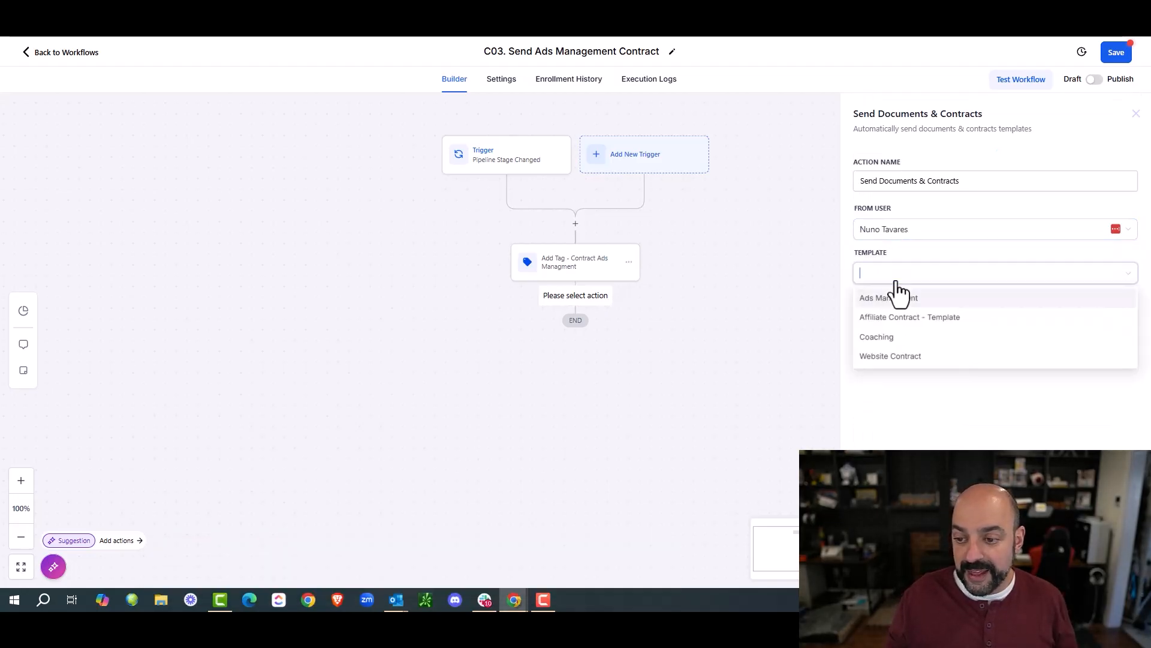
pyautogui.click(909, 303)
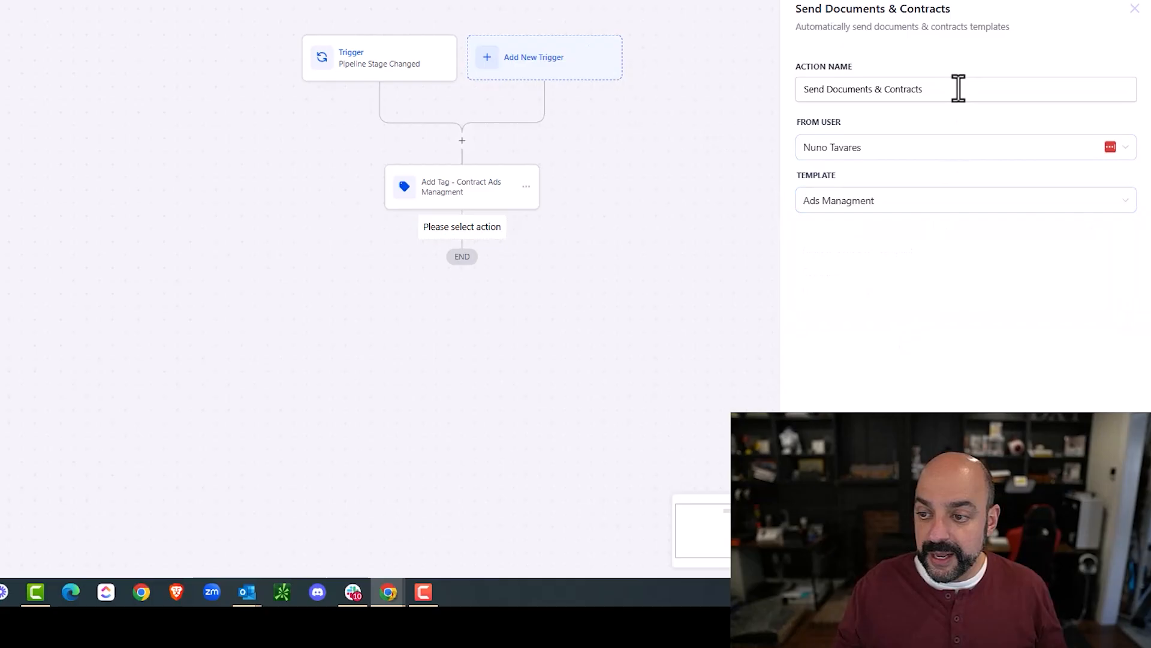
# Rename the Send Documents & Contracts action to "Contract - Ads" and save the workflow, returning to the workflow list
pyautogui.moveTo(987, 180); pyautogui.dragTo(950, 187)
pyautogui.moveTo(886, 93); pyautogui.dragTo(717, 92)
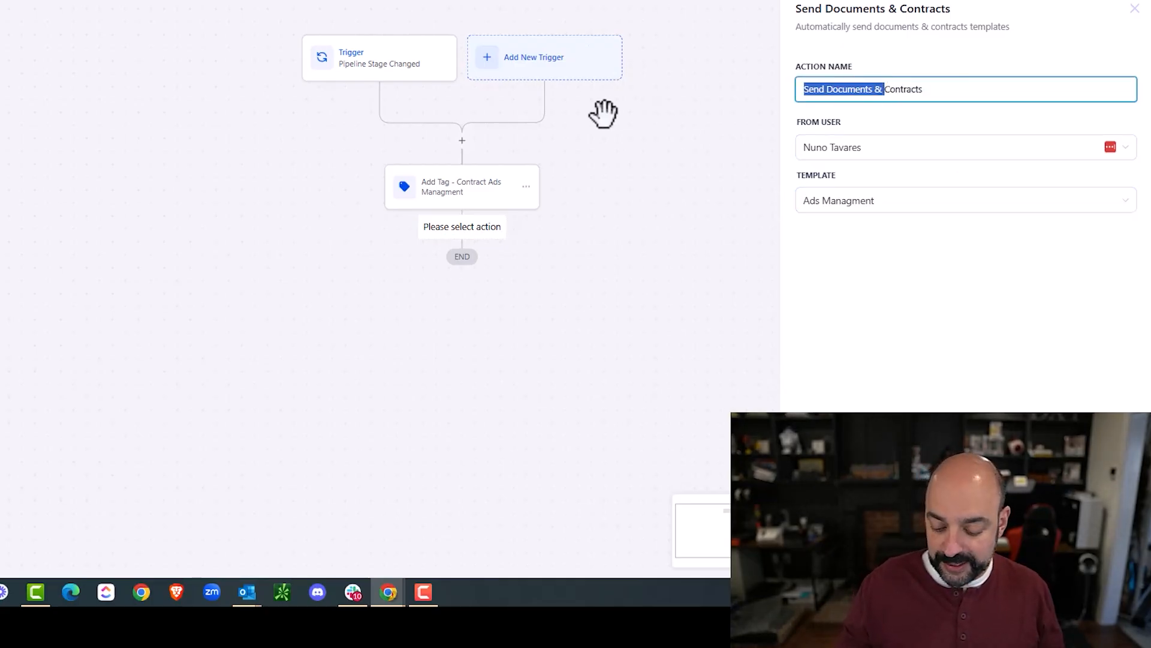
pyautogui.press('BackSpace')
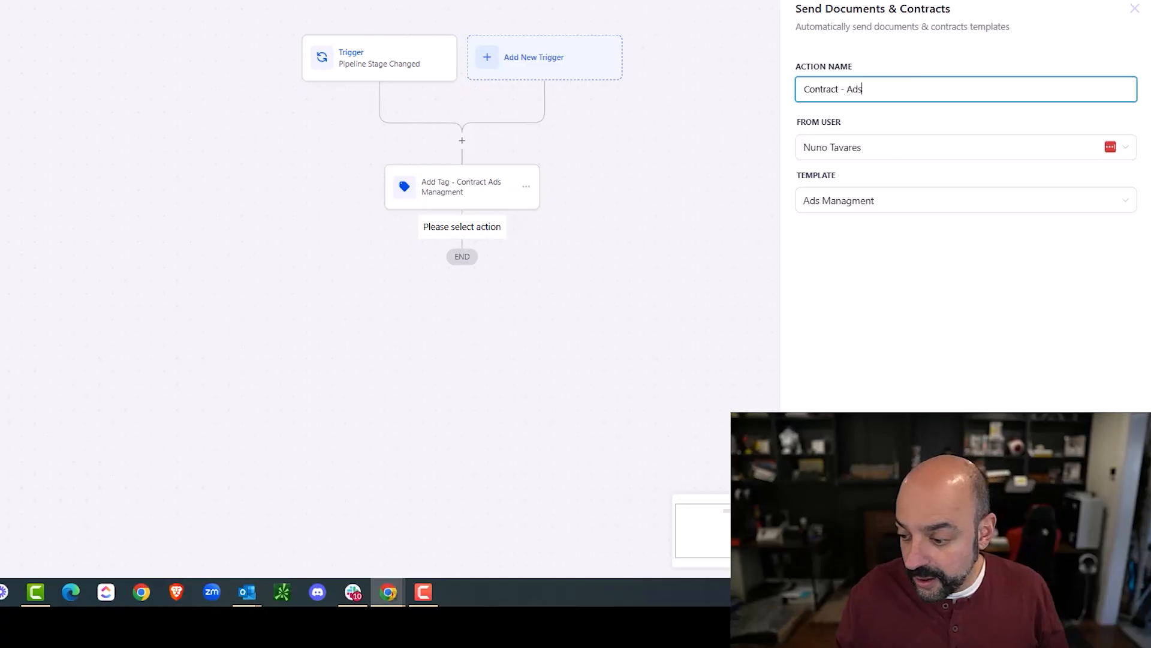
pyautogui.click(1101, 557)
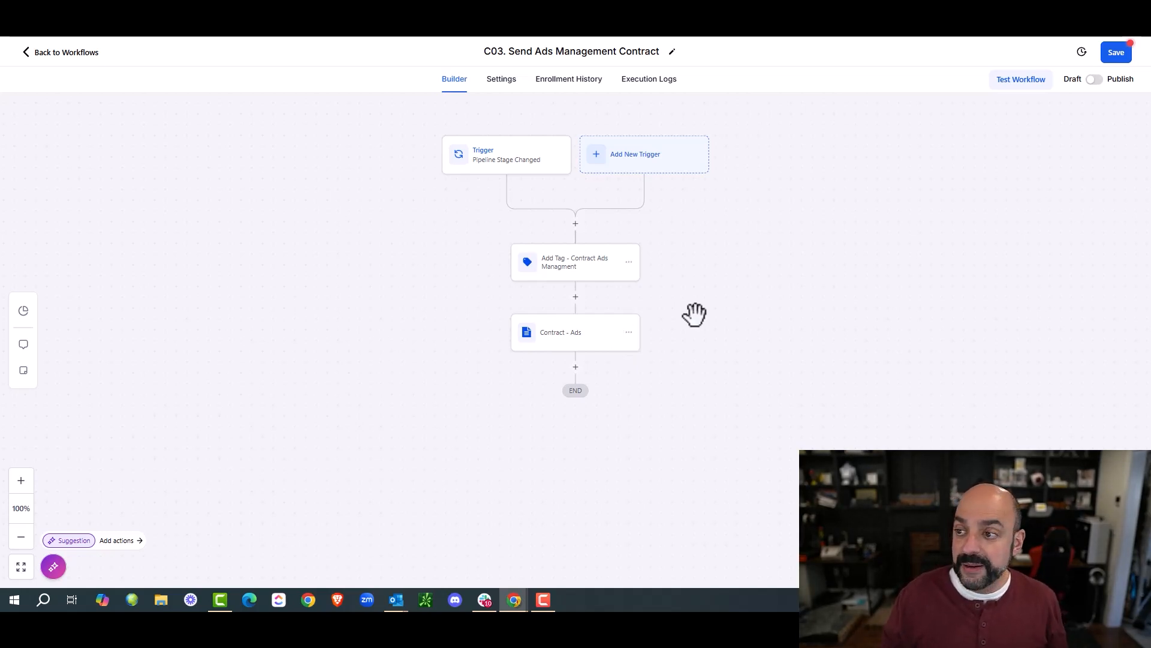
pyautogui.click(1116, 53)
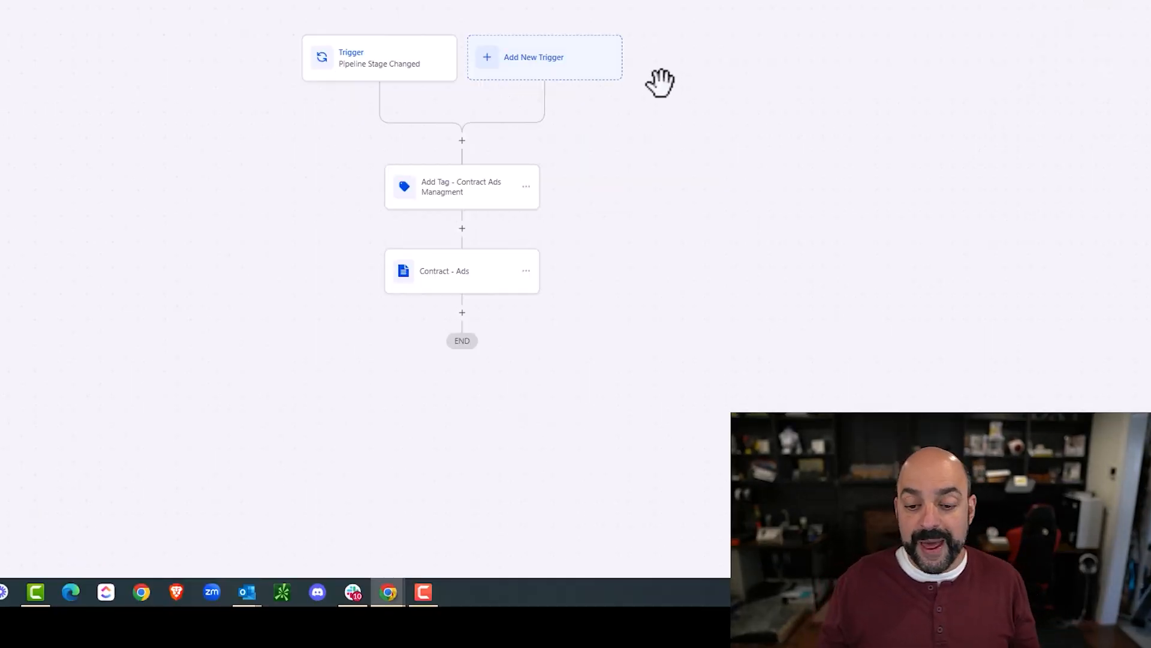
pyautogui.click(54, 55)
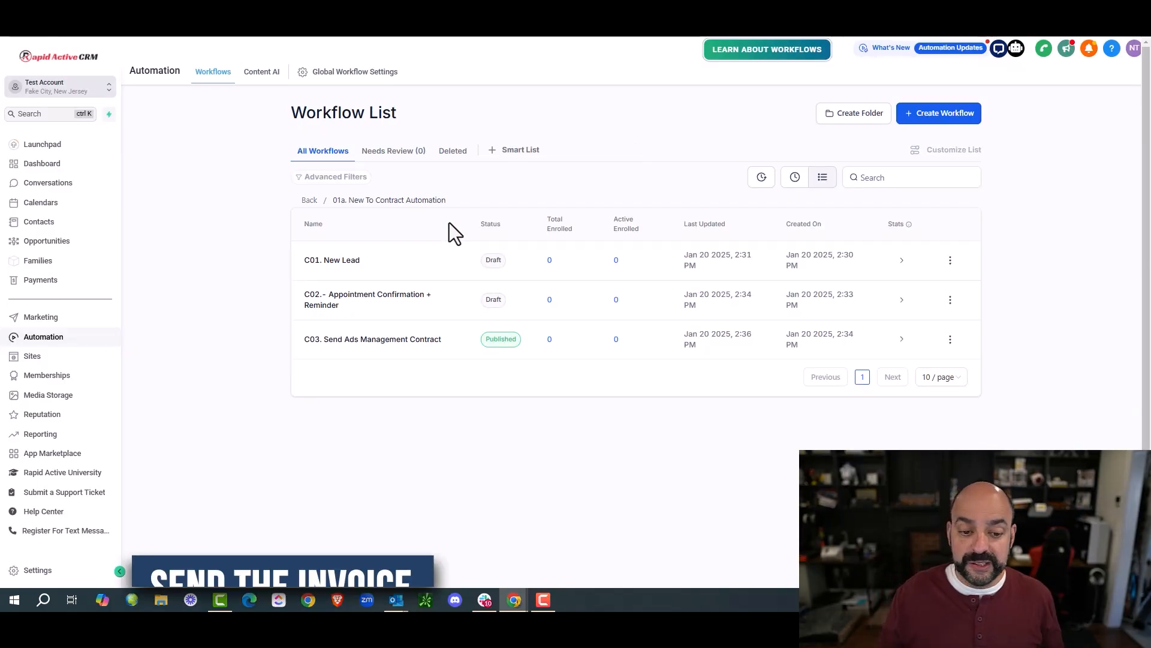
# Create a new workflow from scratch and name it "C03a. Ads Management Contract signed"
pyautogui.click(939, 115)
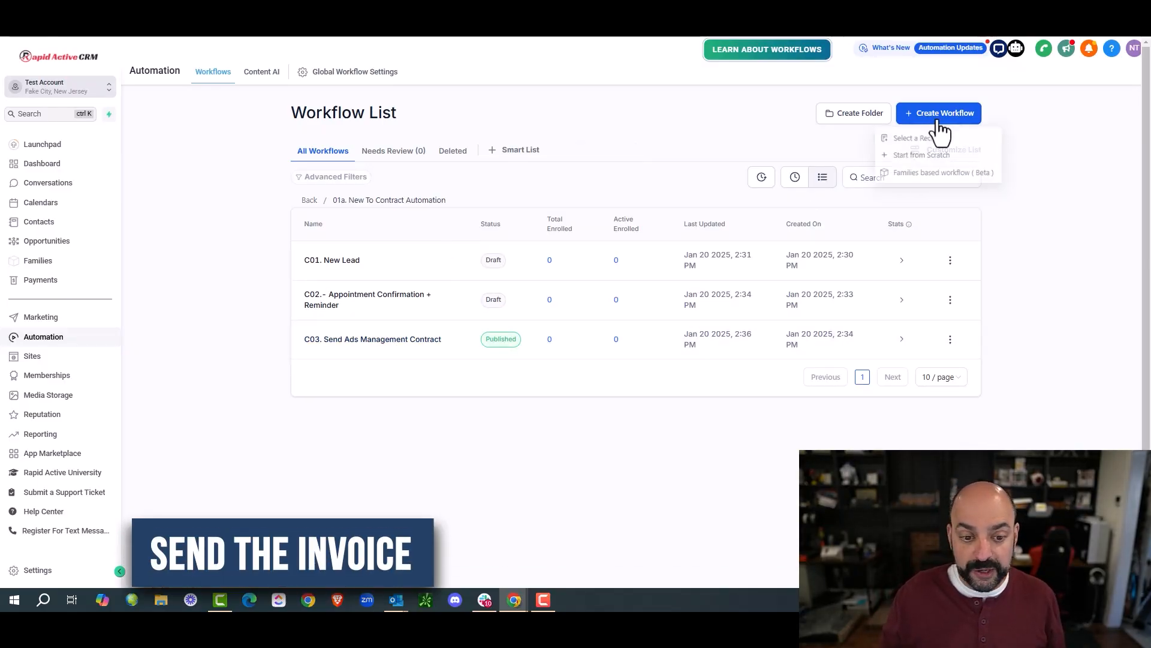
pyautogui.click(920, 157)
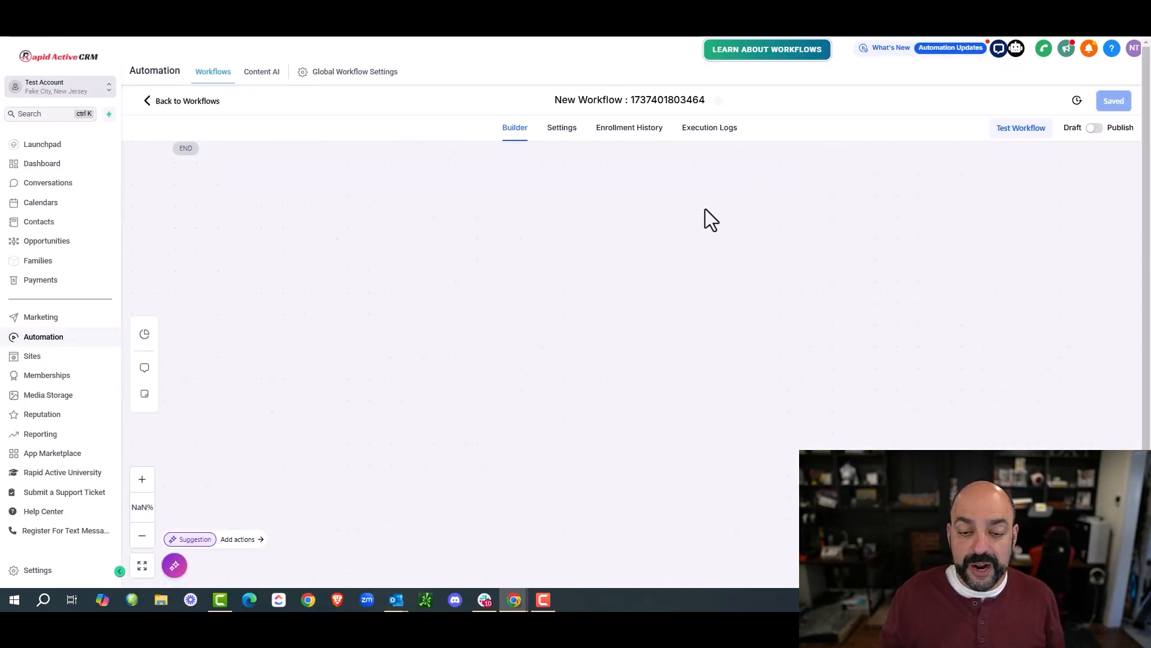
pyautogui.moveTo(640, 49); pyautogui.dragTo(473, 54)
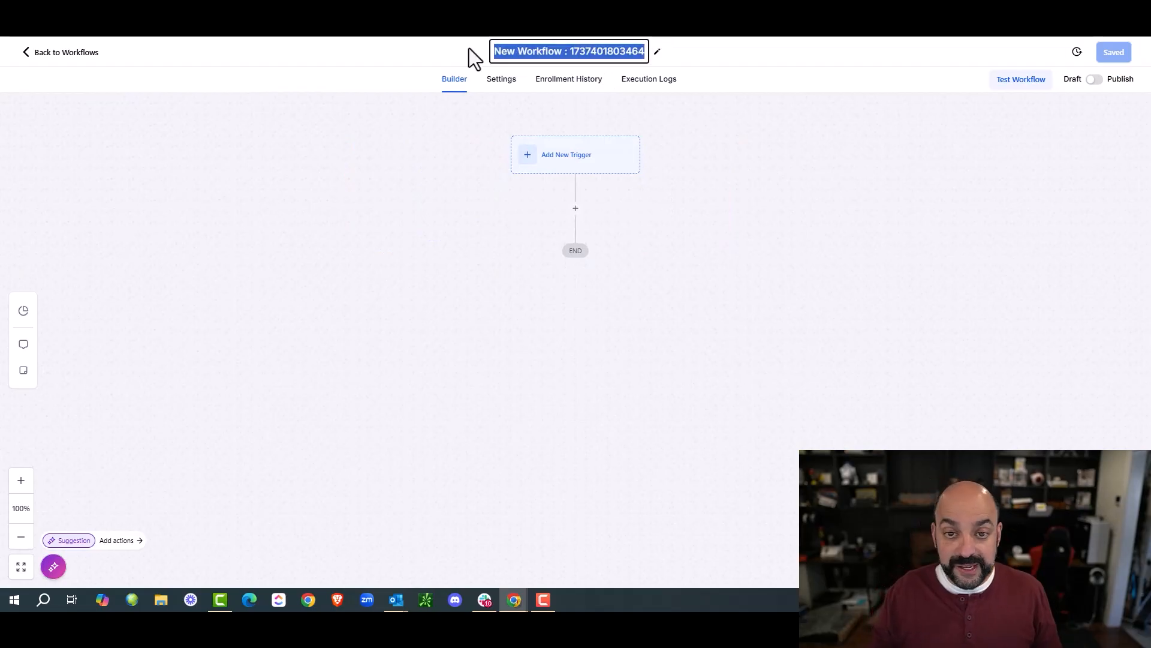
pyautogui.write('C03')
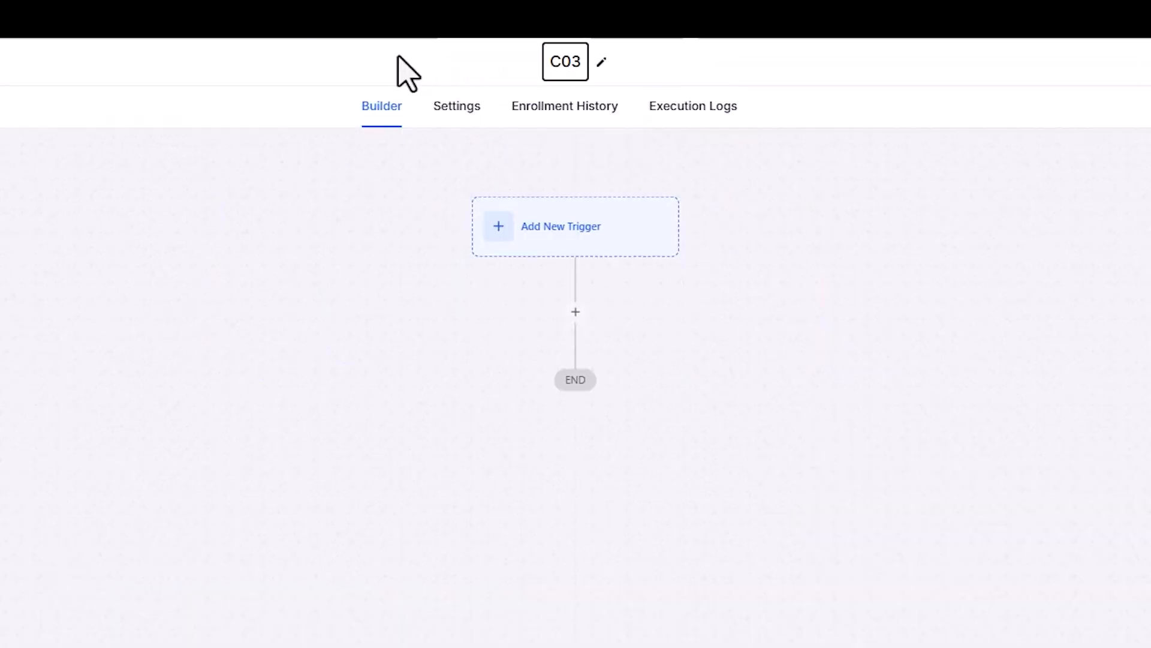
pyautogui.write('a. ')
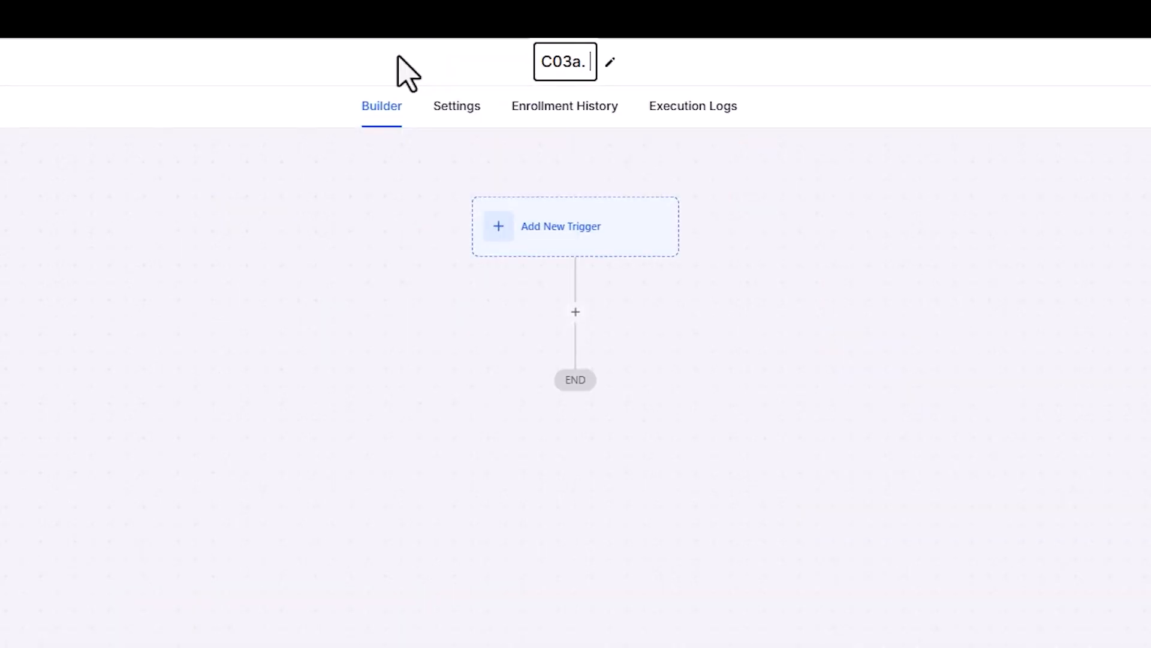
pyautogui.write('Ads Manag')
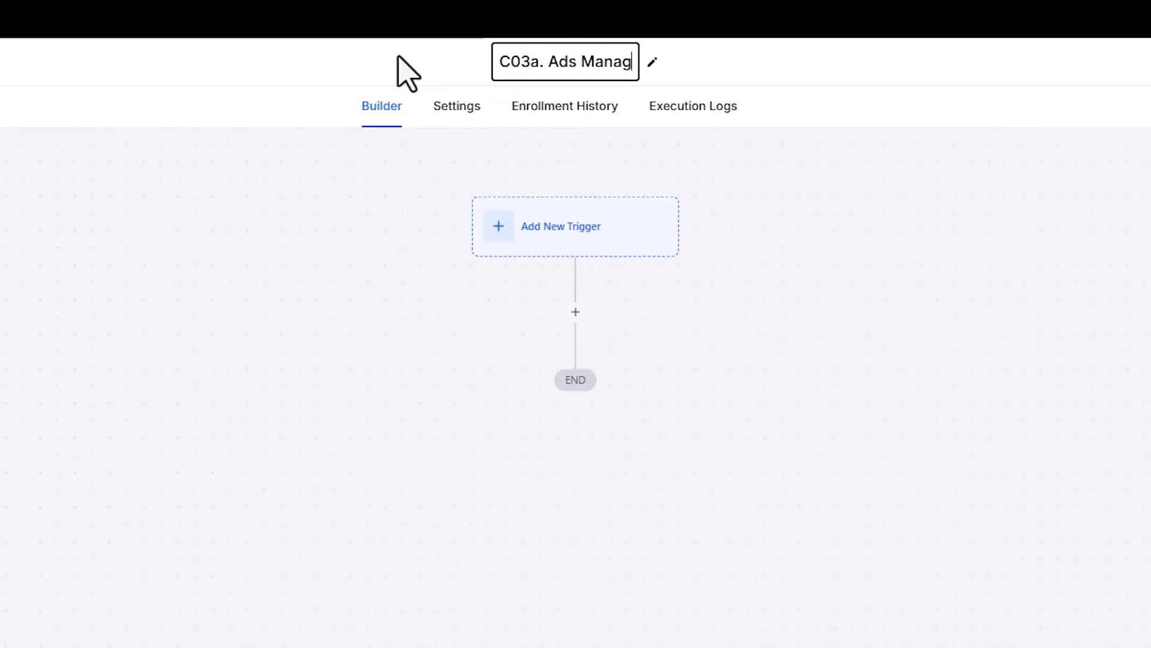
pyautogui.write('ement Contract signed')
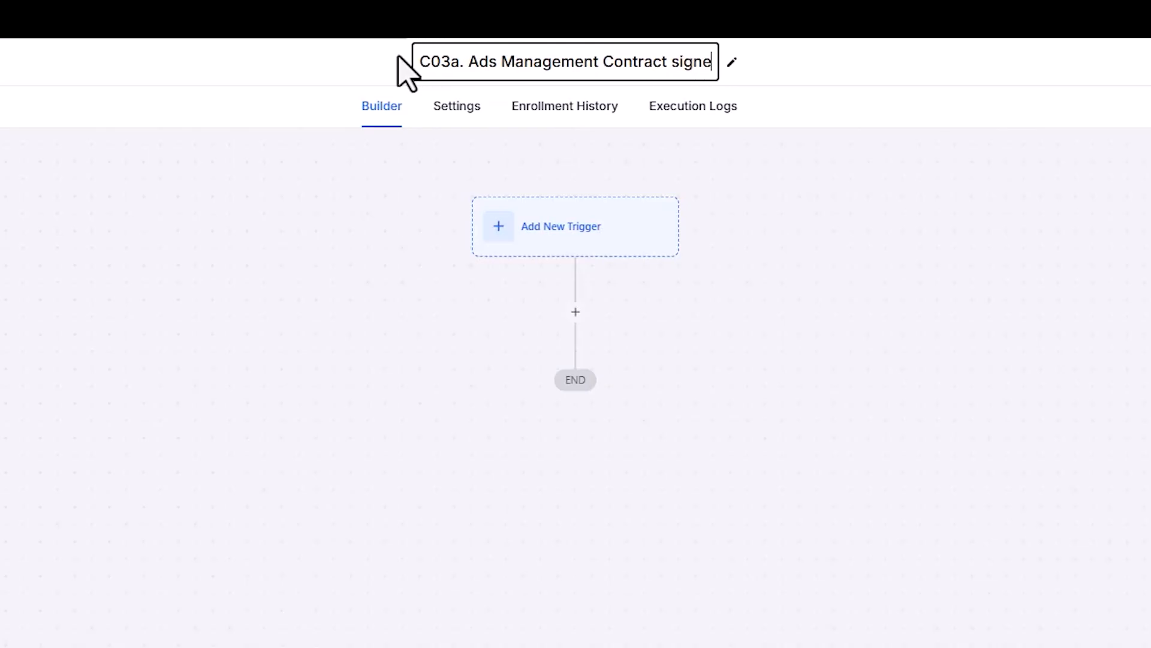
pyautogui.press('Return')
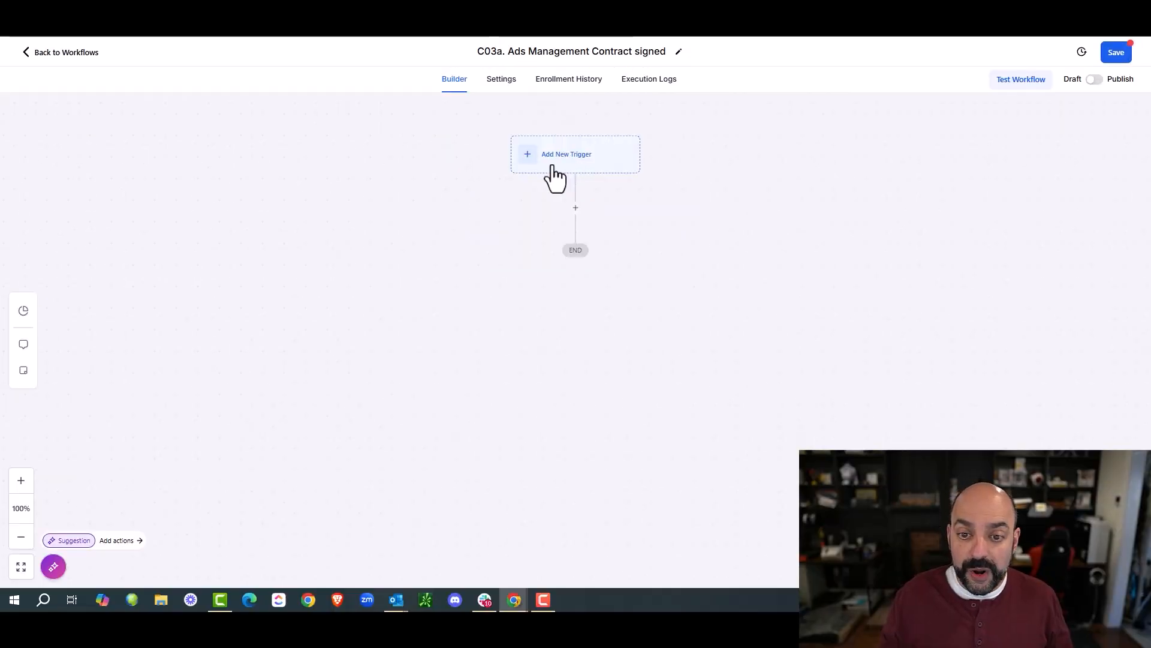
# Add a Documents & Contracts trigger with a filter where Template is Ads Managment
pyautogui.click(553, 169)
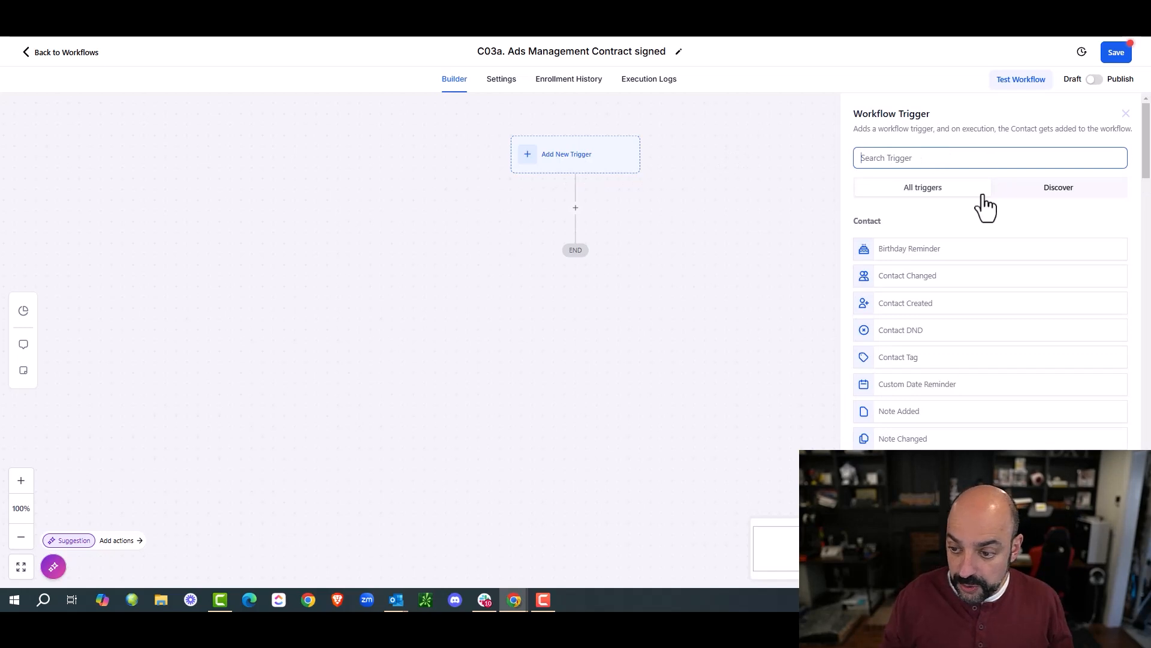
pyautogui.scroll(-20, 977, 258)
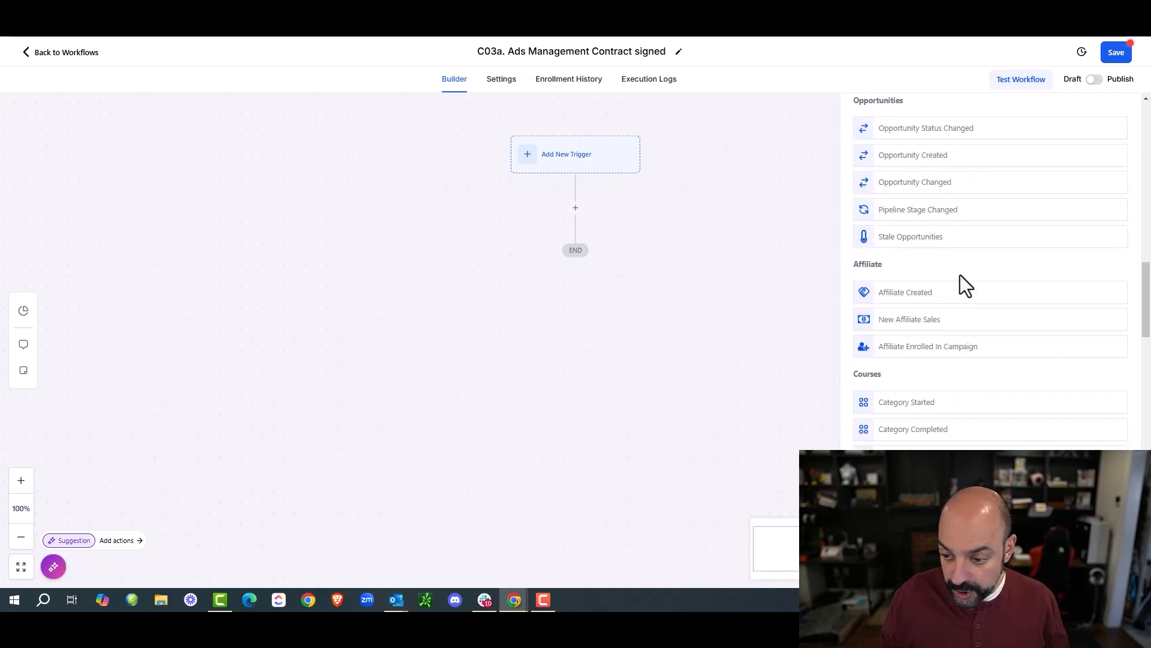
pyautogui.scroll(-10, 963, 282)
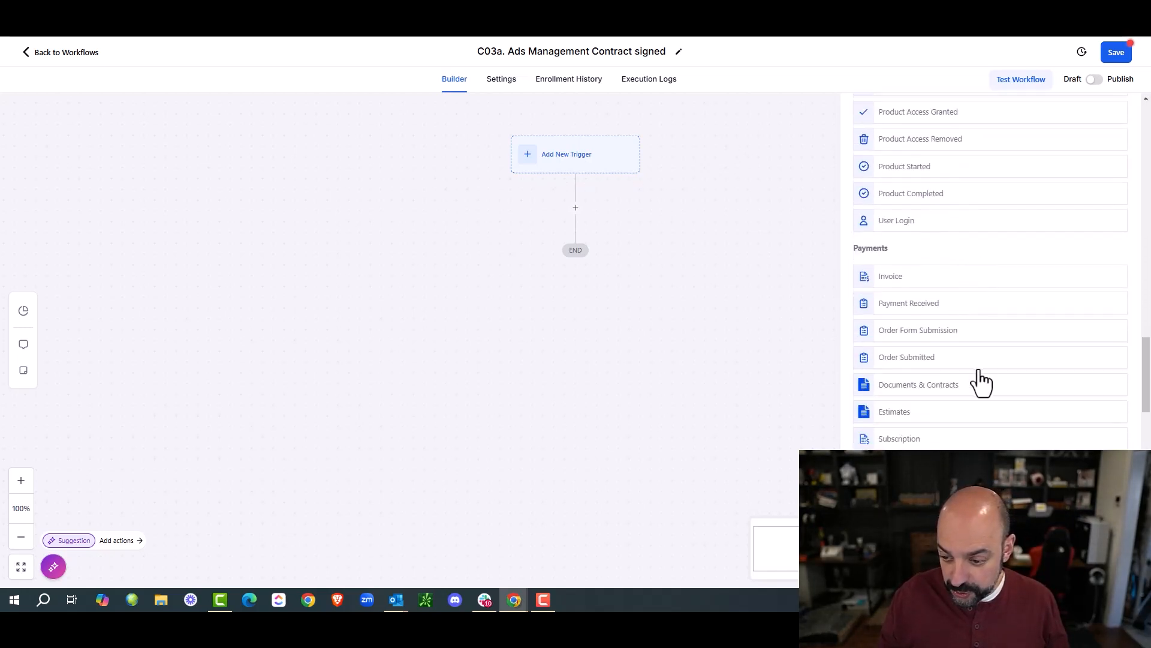
pyautogui.click(982, 384)
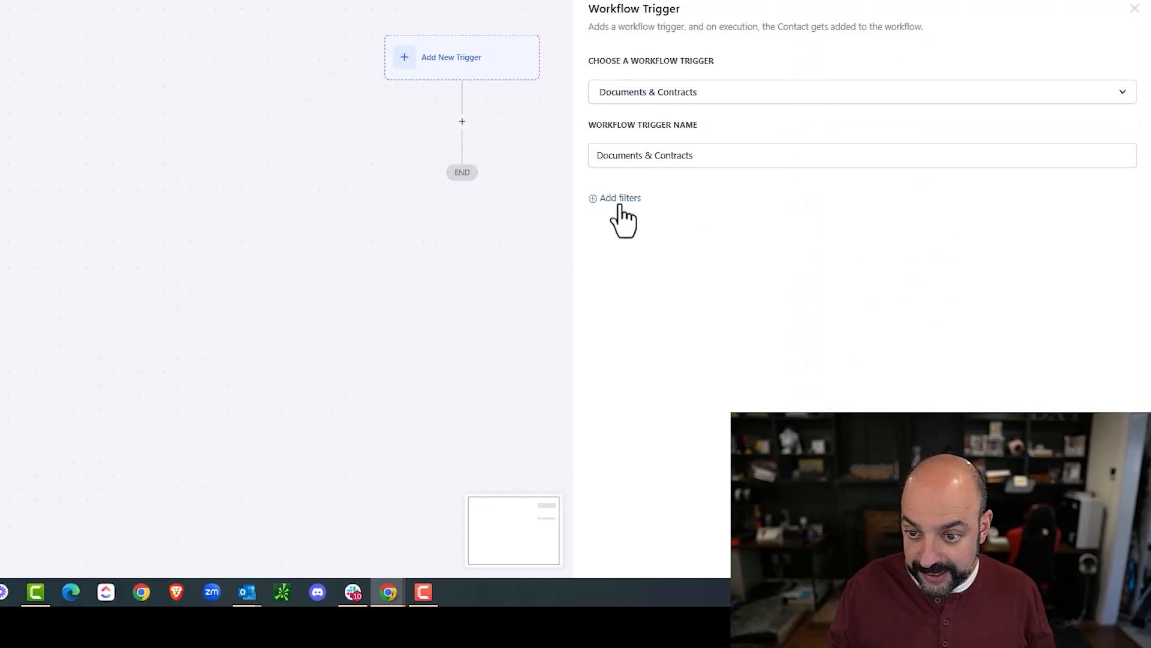
pyautogui.click(620, 201)
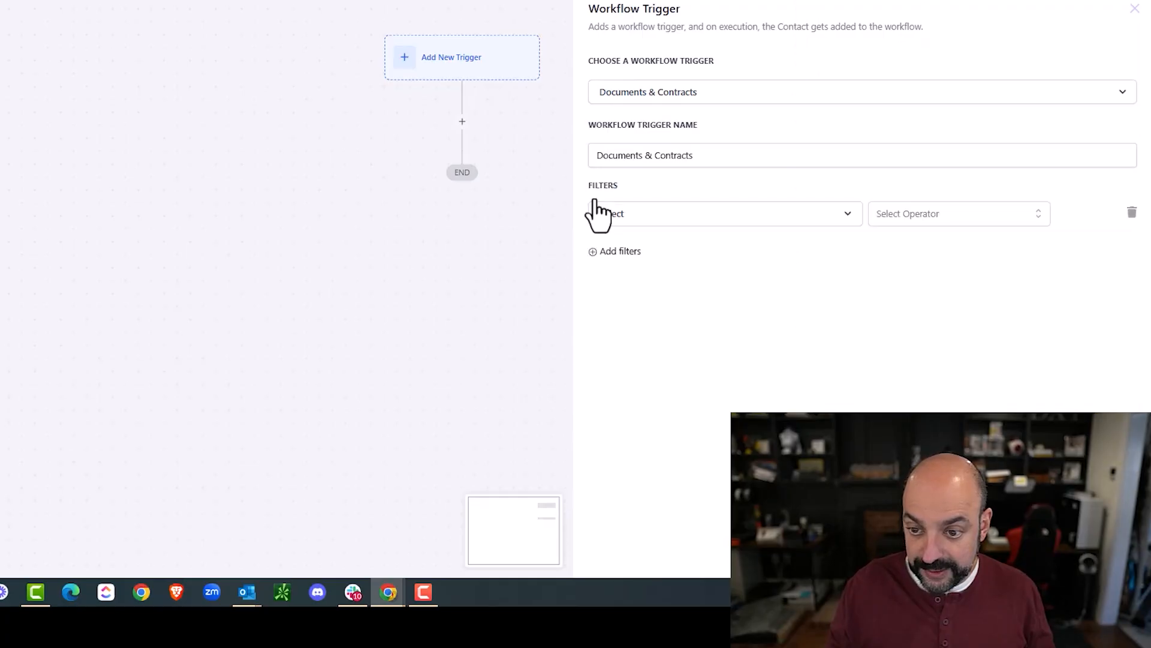
pyautogui.click(663, 217)
pyautogui.click(665, 373)
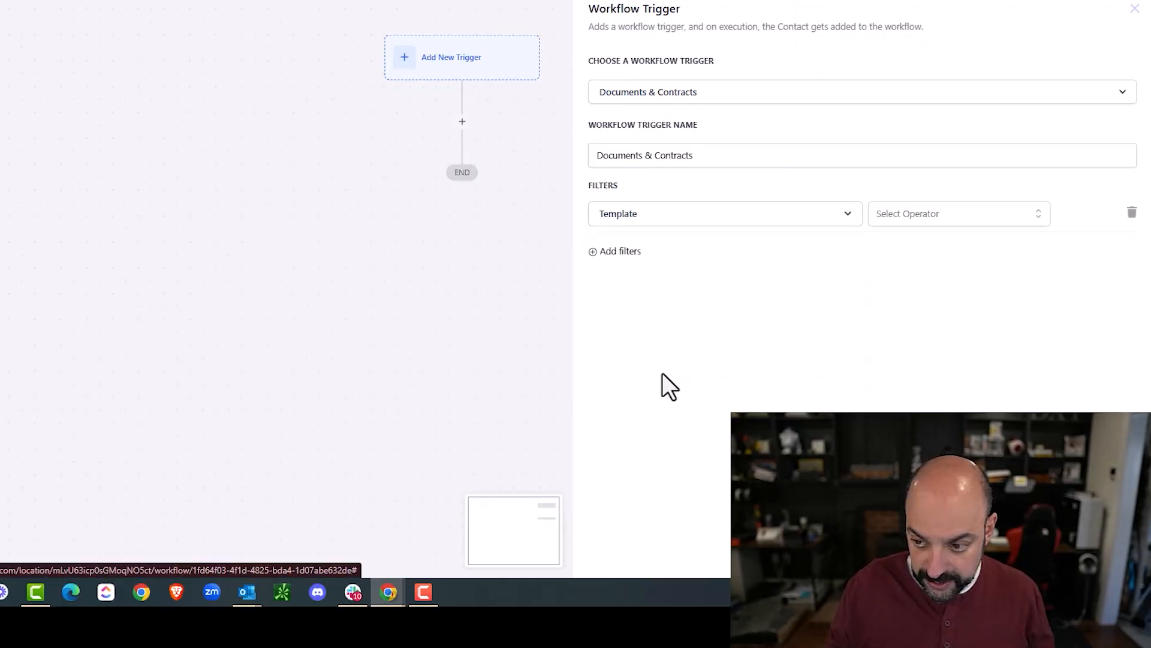
pyautogui.click(932, 214)
pyautogui.click(952, 240)
pyautogui.click(1017, 217)
pyautogui.click(959, 273)
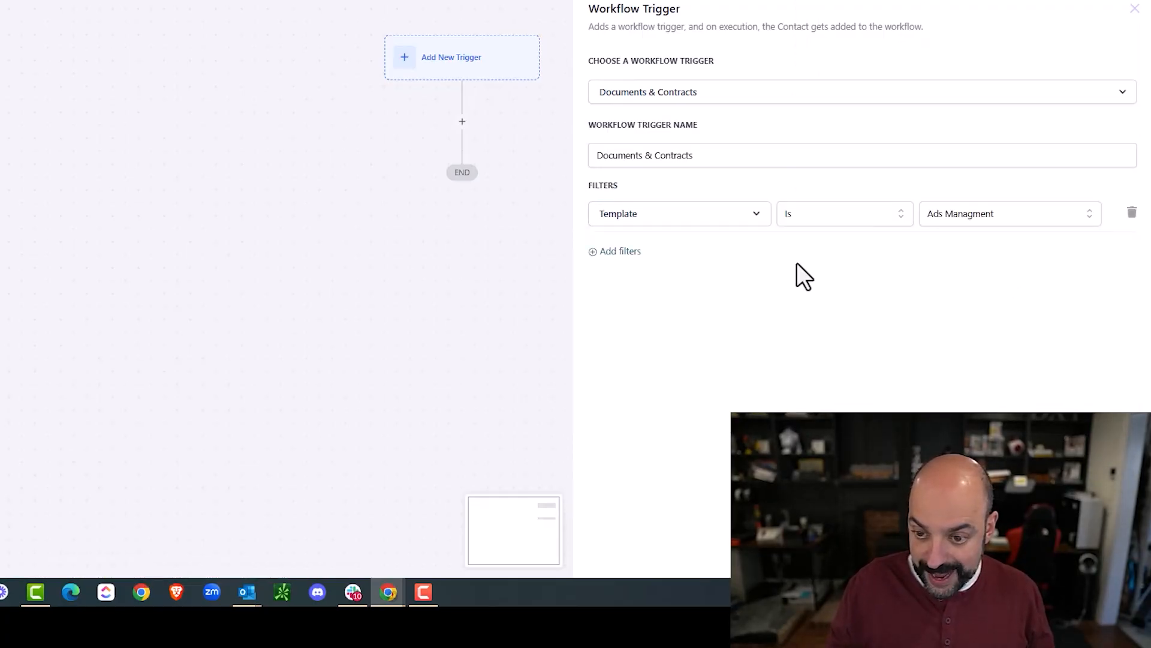
# Add a second trigger filter where Status is Signed/Accepted, and save the trigger
pyautogui.click(621, 252)
pyautogui.click(627, 252)
pyautogui.click(636, 388)
pyautogui.click(924, 251)
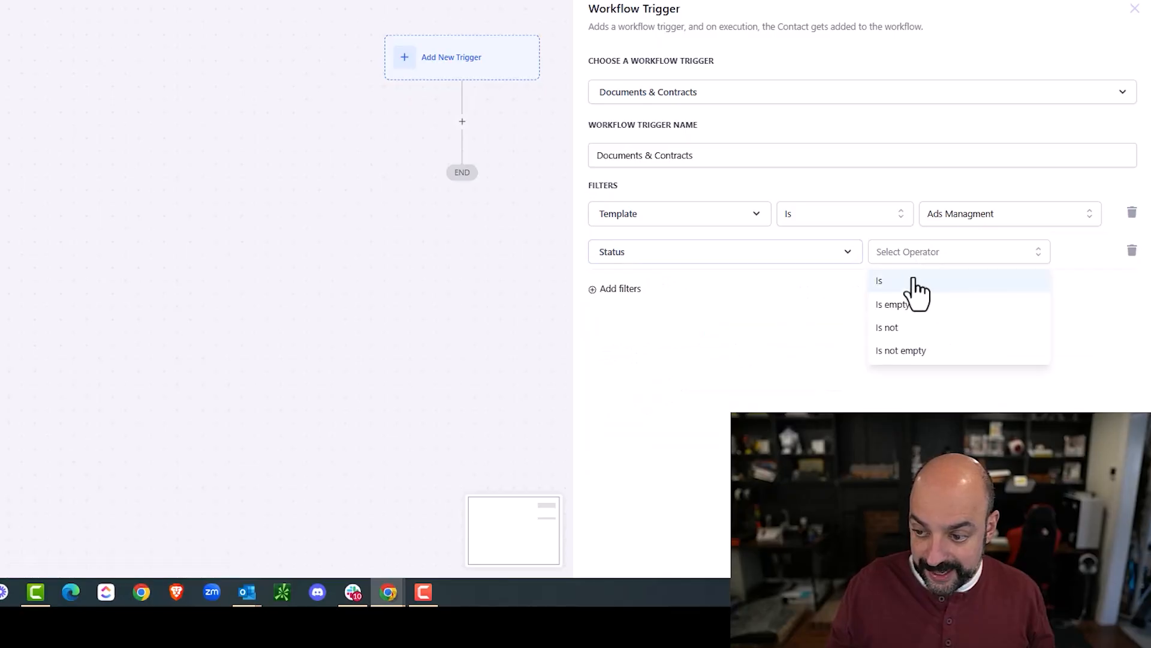
pyautogui.click(916, 280)
pyautogui.click(988, 257)
pyautogui.click(971, 356)
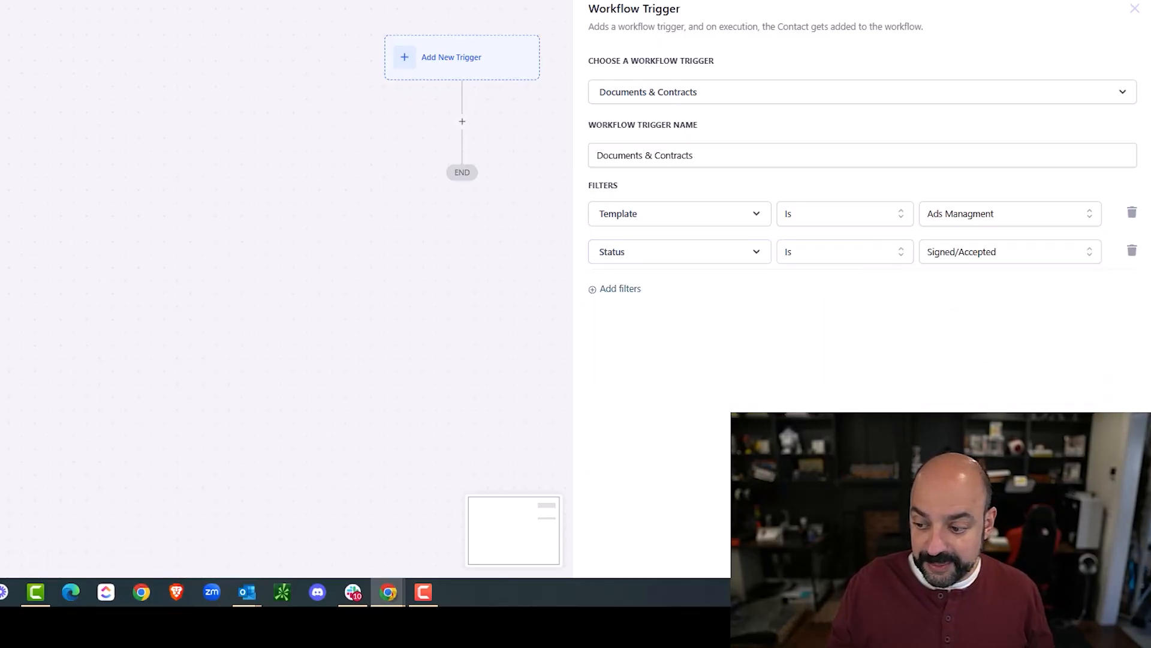
pyautogui.click(1099, 556)
# Find the Send Invoice action and insert it below the Documents & Contracts trigger
pyautogui.click(576, 234)
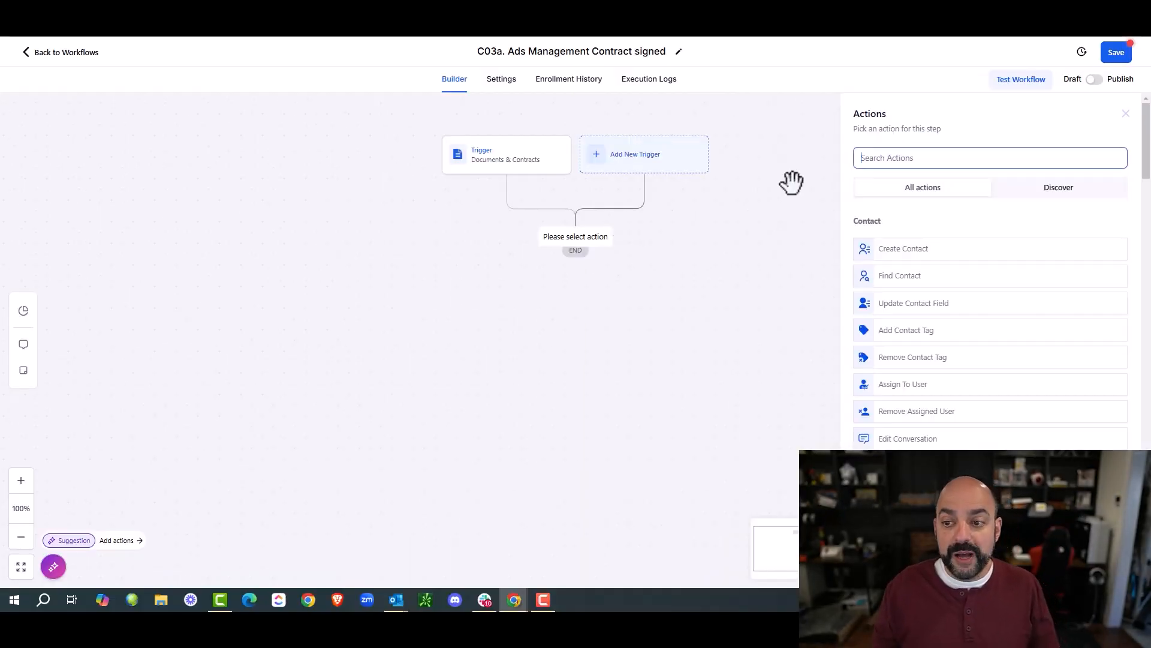
pyautogui.write('send')
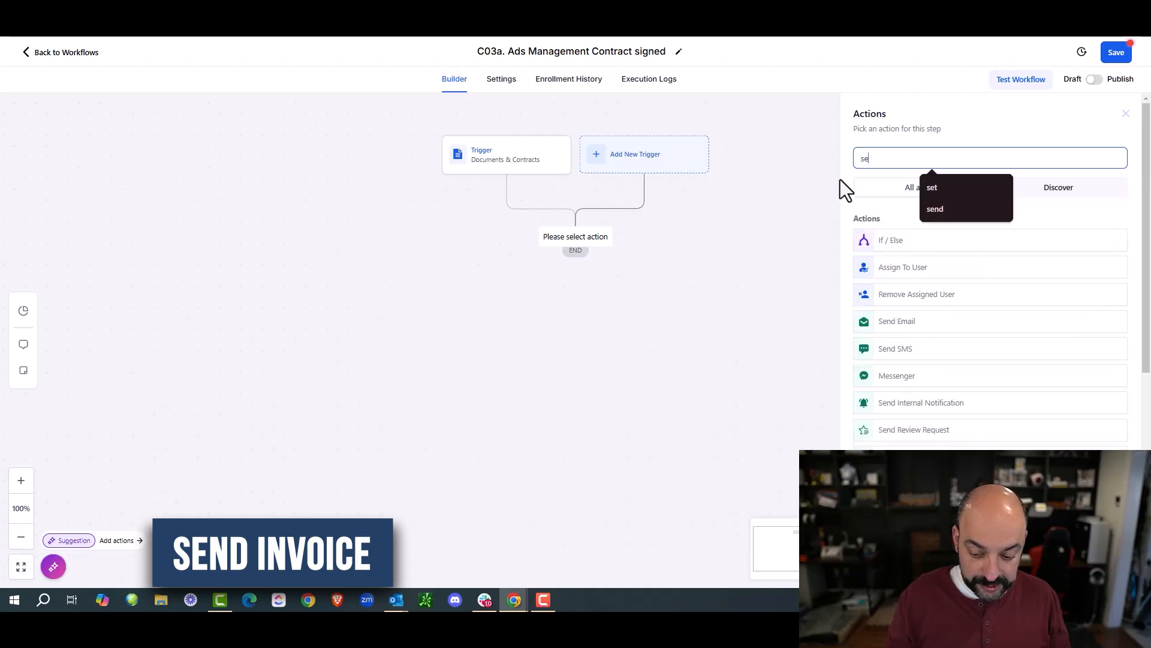
pyautogui.press('BackSpace')
pyautogui.press('BackSpace')
pyautogui.press('BackSpace')
pyautogui.press('BackSpace')
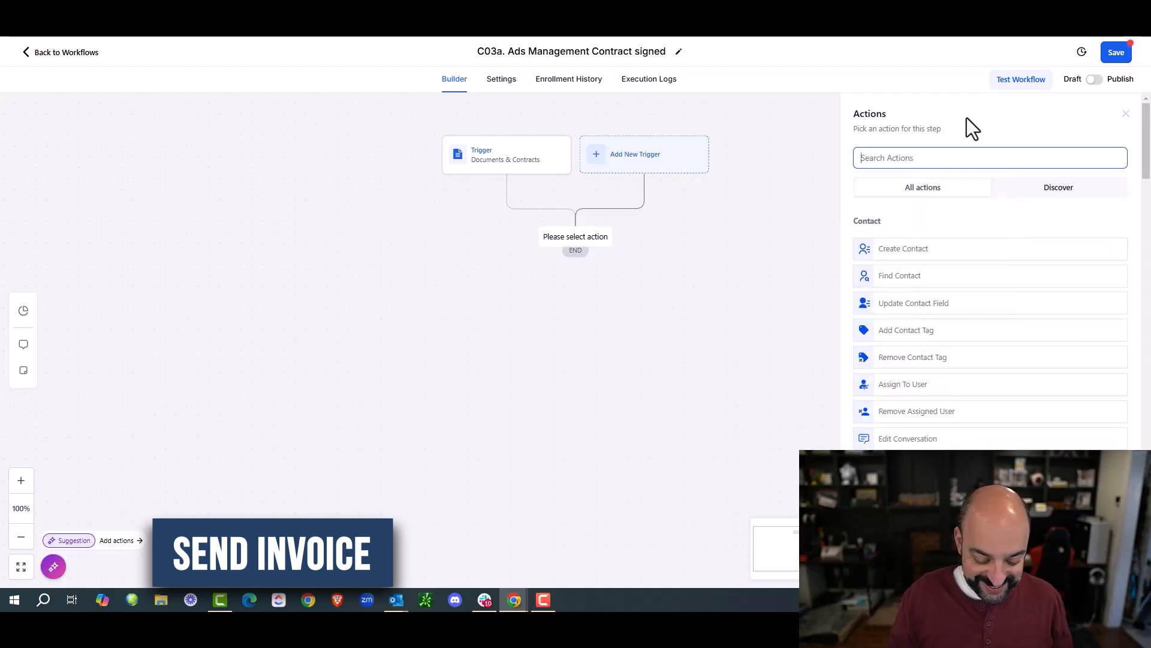
pyautogui.write('invo')
pyautogui.click(920, 242)
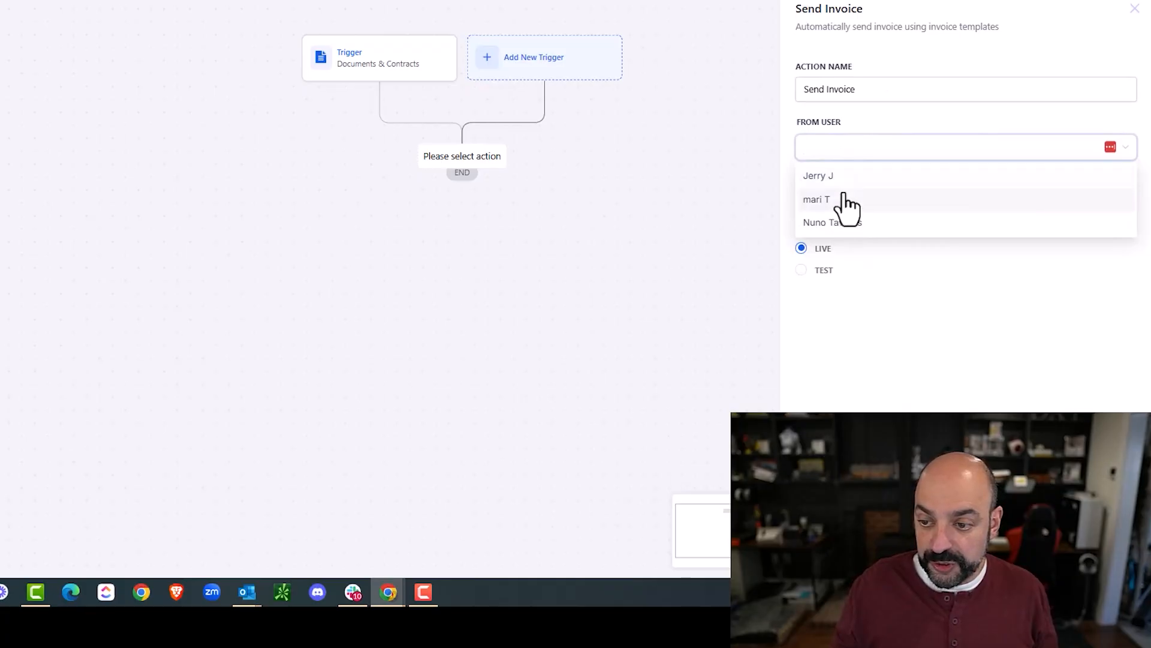
# Select the sending user for the Send Invoice action, choose the Ads Managent invoice template, and save the action
pyautogui.click(842, 220)
pyautogui.click(866, 200)
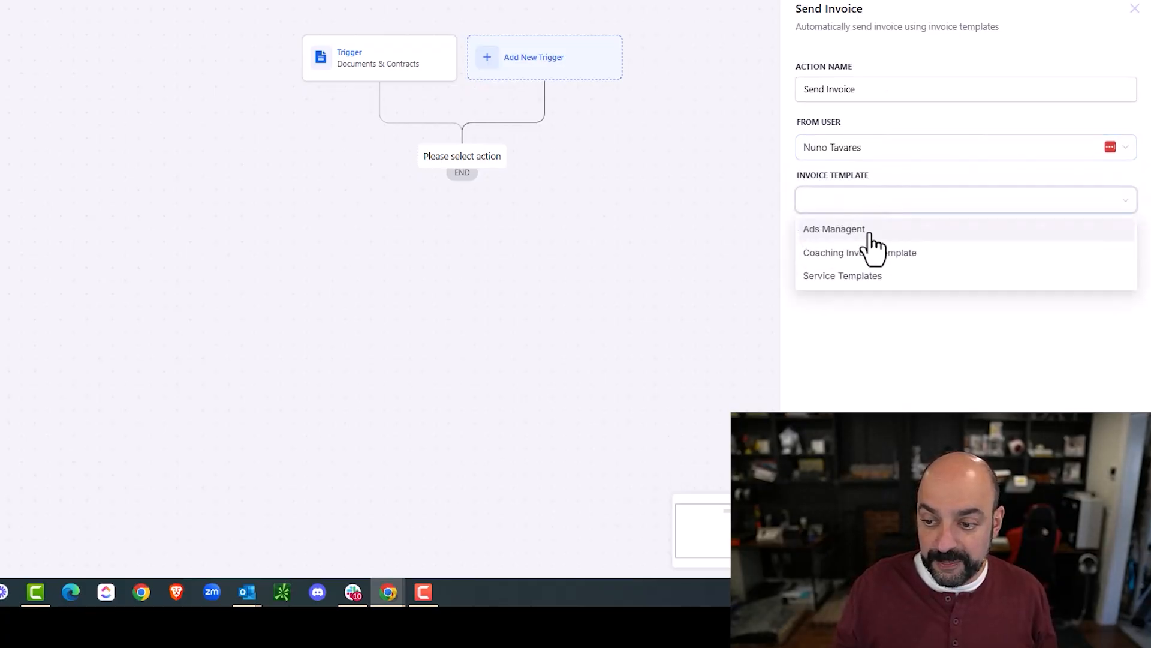
pyautogui.click(867, 230)
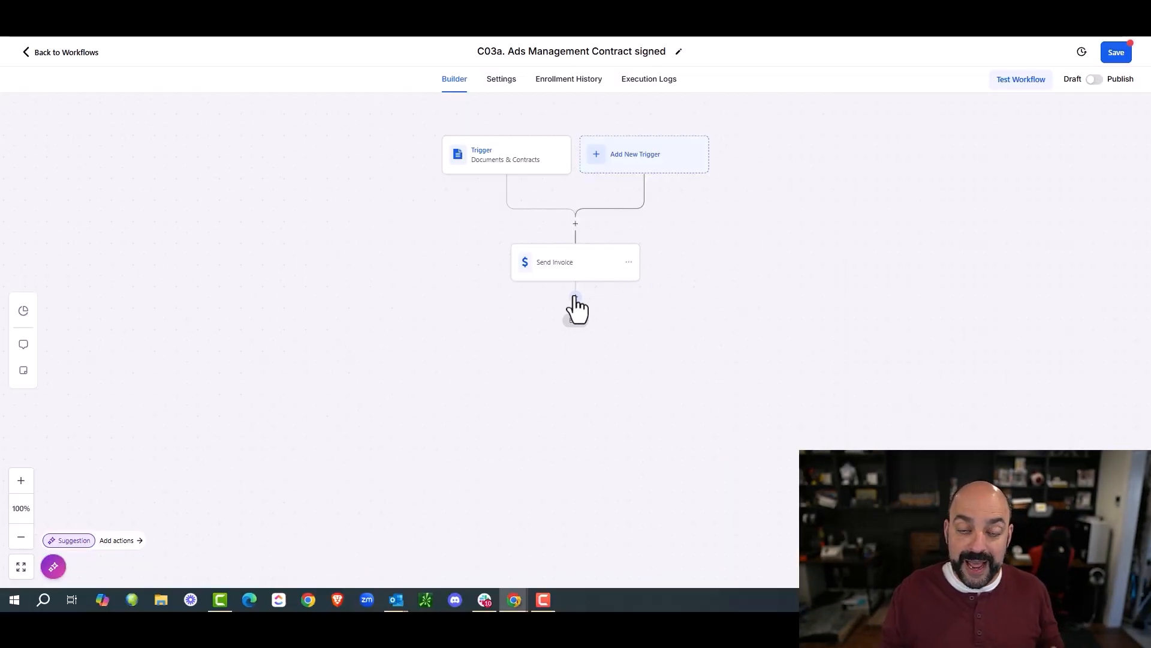
pyautogui.click(576, 300)
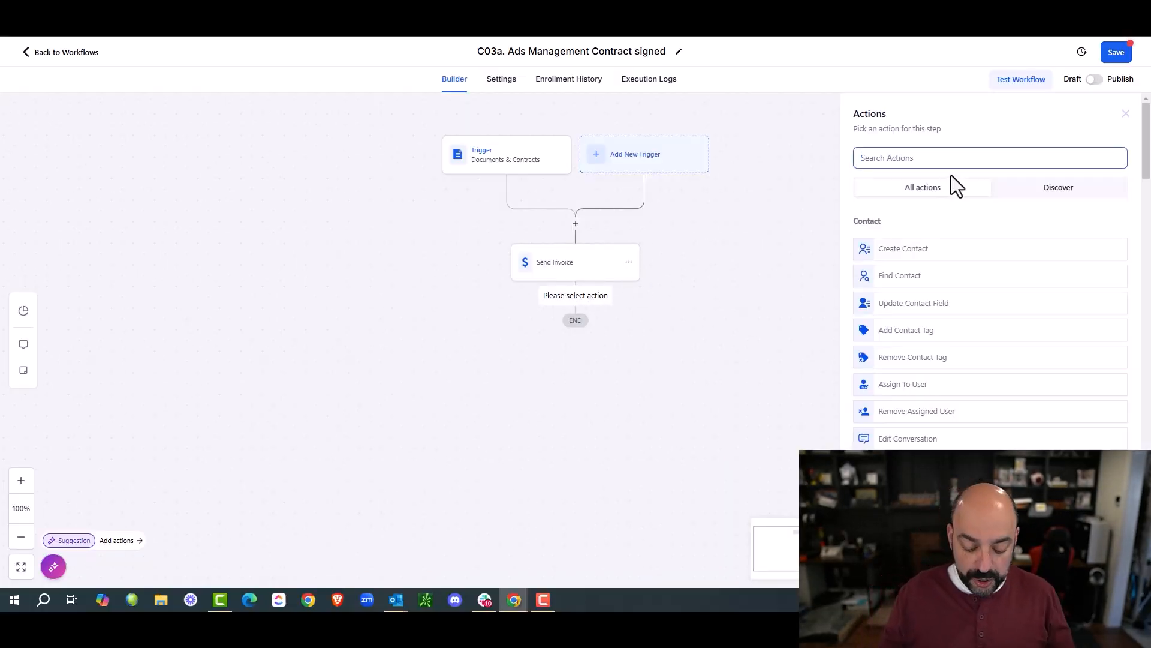
pyautogui.write('paym')
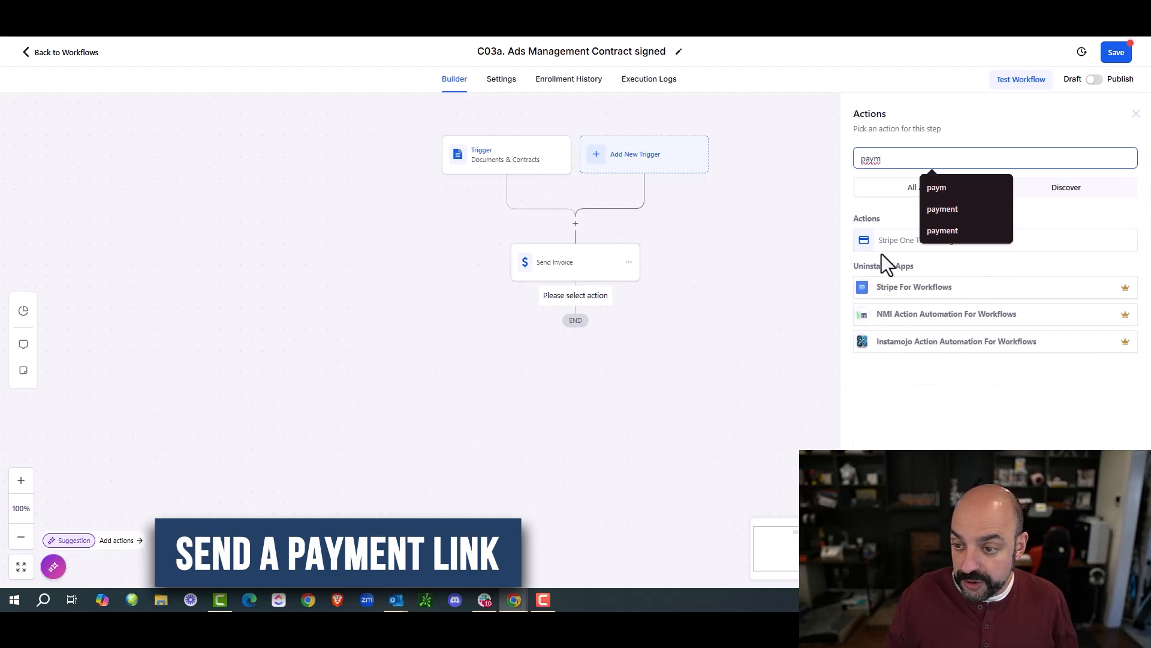
pyautogui.click(882, 243)
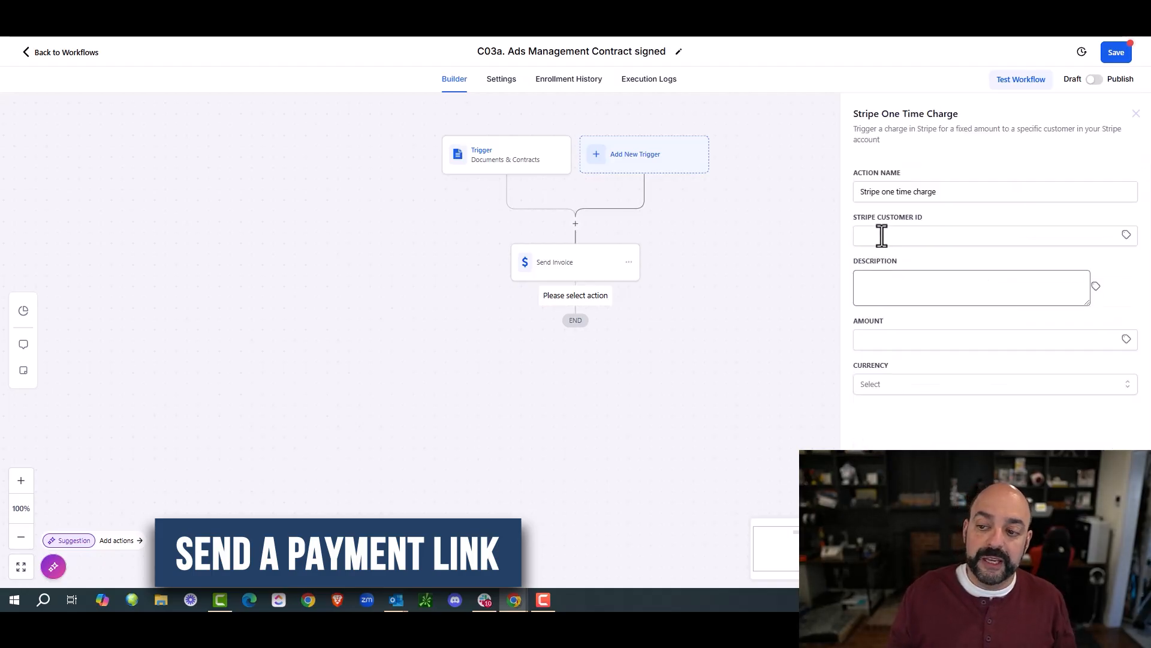
pyautogui.click(1125, 237)
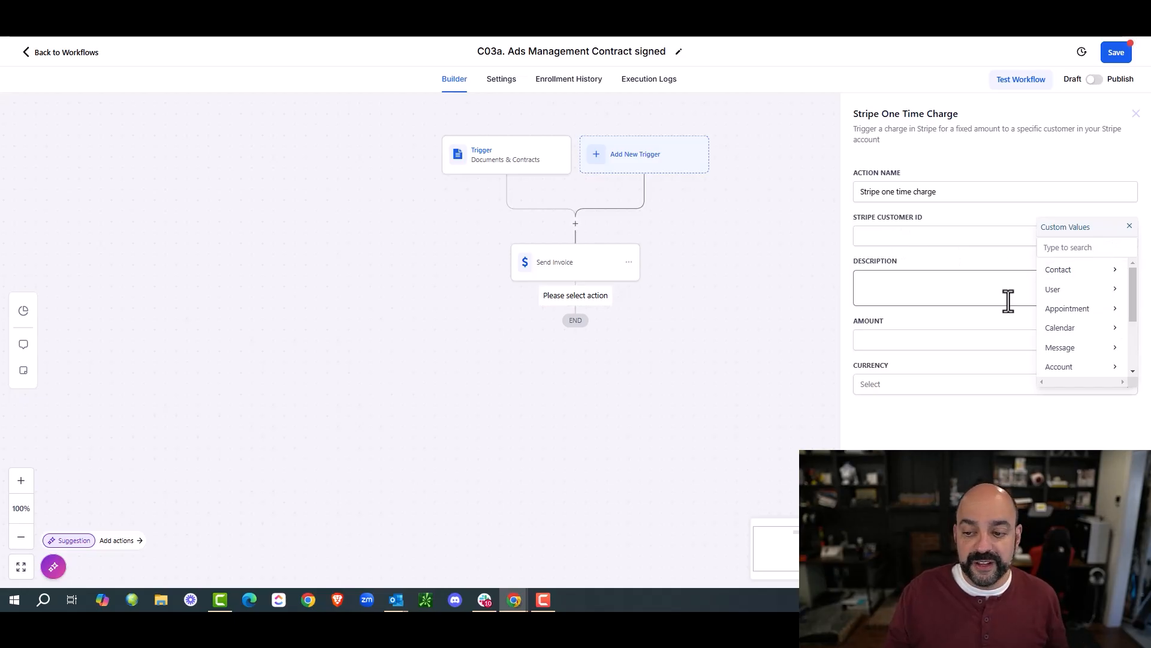
pyautogui.click(662, 339)
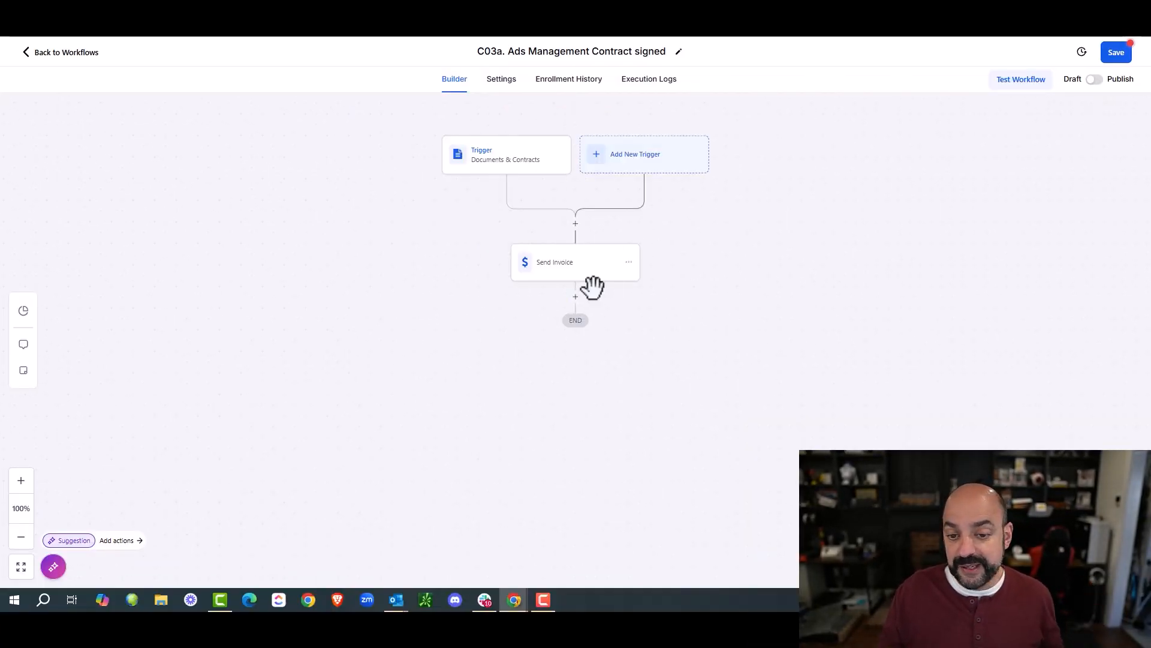
# Save the contract-signed workflow and return to the workflow list
pyautogui.click(1117, 54)
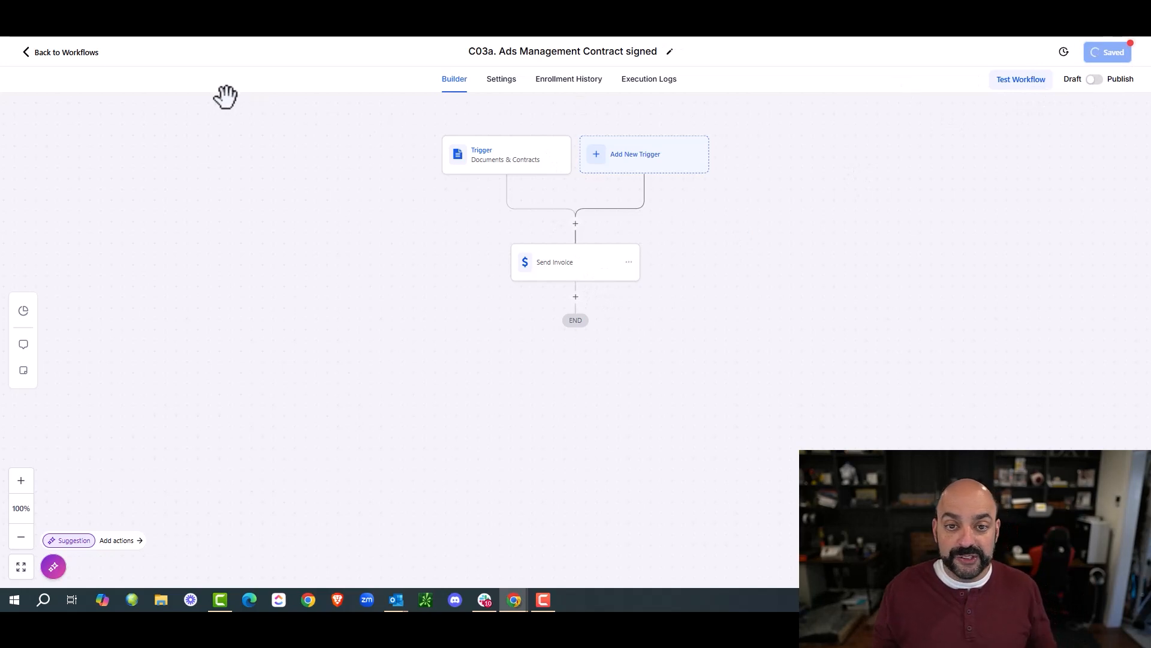
pyautogui.click(78, 58)
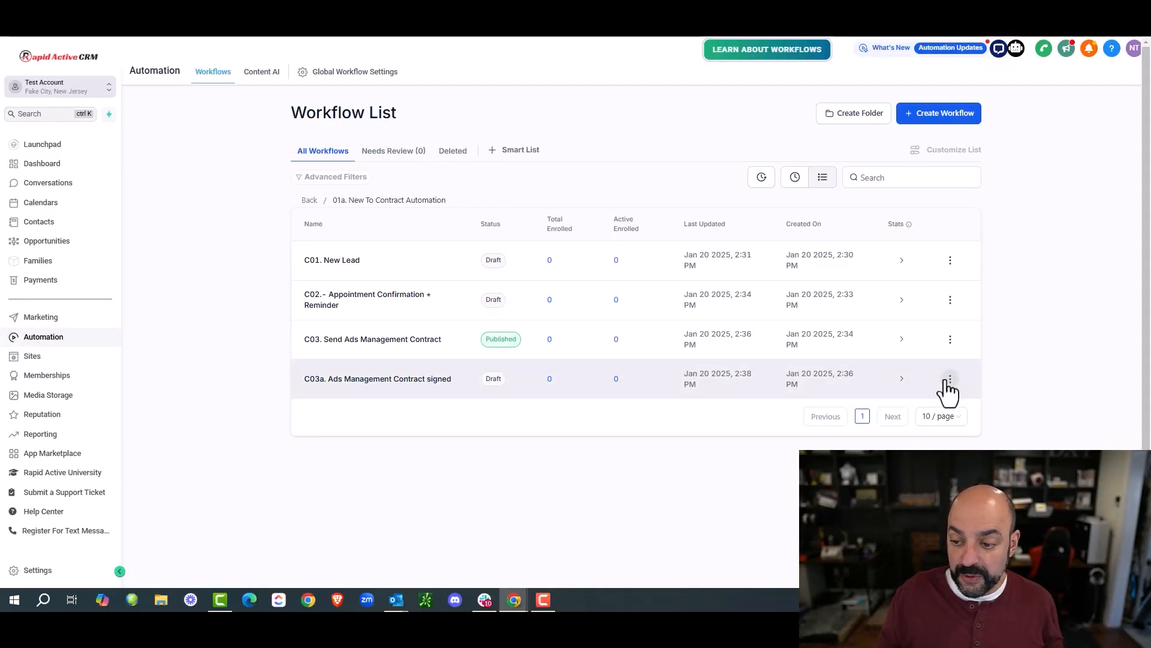
# Duplicate the C03a. Ads Management Contract signed workflow and name the copy C03b. Ads Management Invoice Paid
pyautogui.click(950, 379)
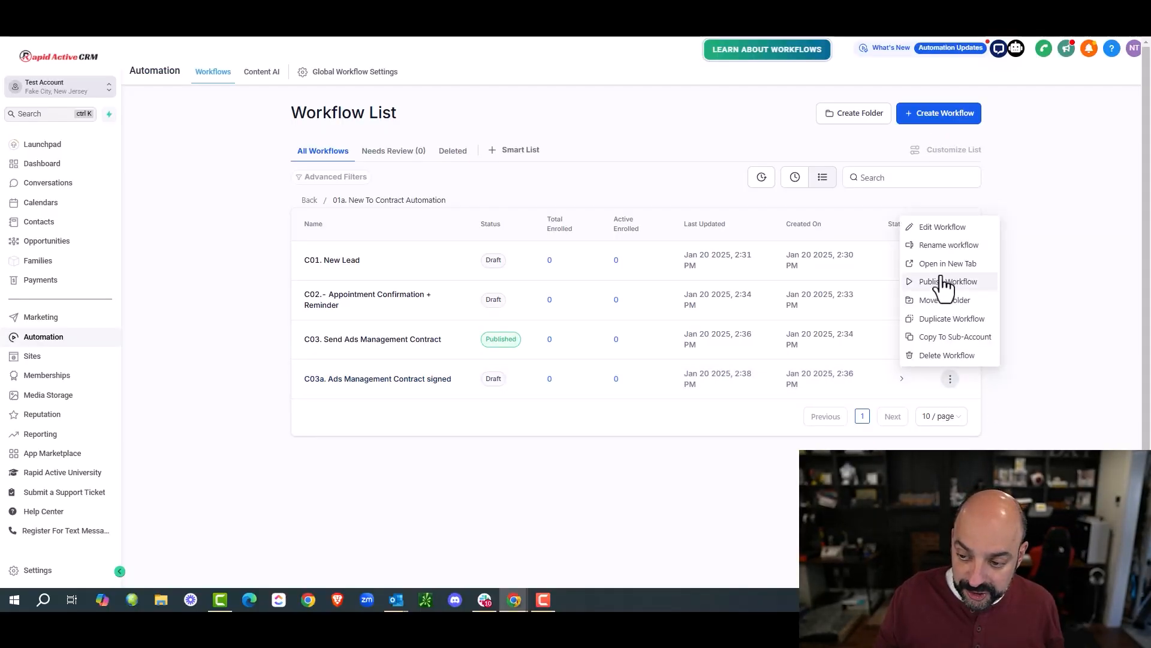
pyautogui.click(947, 320)
pyautogui.moveTo(509, 353); pyautogui.dragTo(534, 352)
pyautogui.press('BackSpace')
pyautogui.press('BackSpace')
pyautogui.write('b')
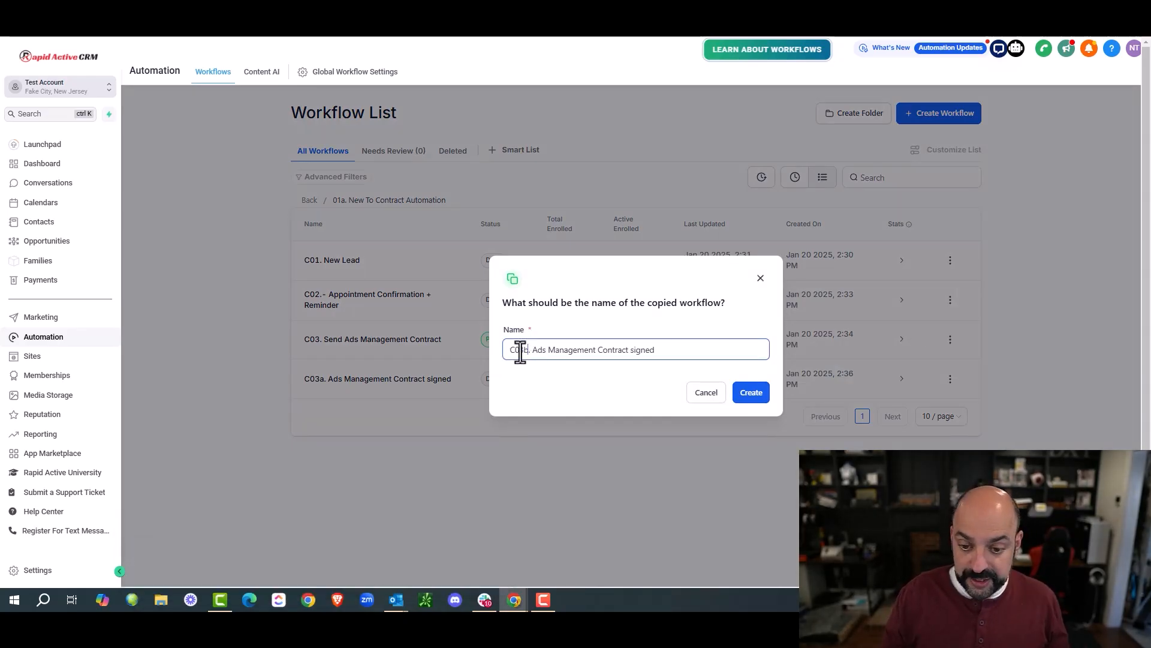
pyautogui.moveTo(624, 348); pyautogui.dragTo(598, 345)
pyautogui.write('Invoice')
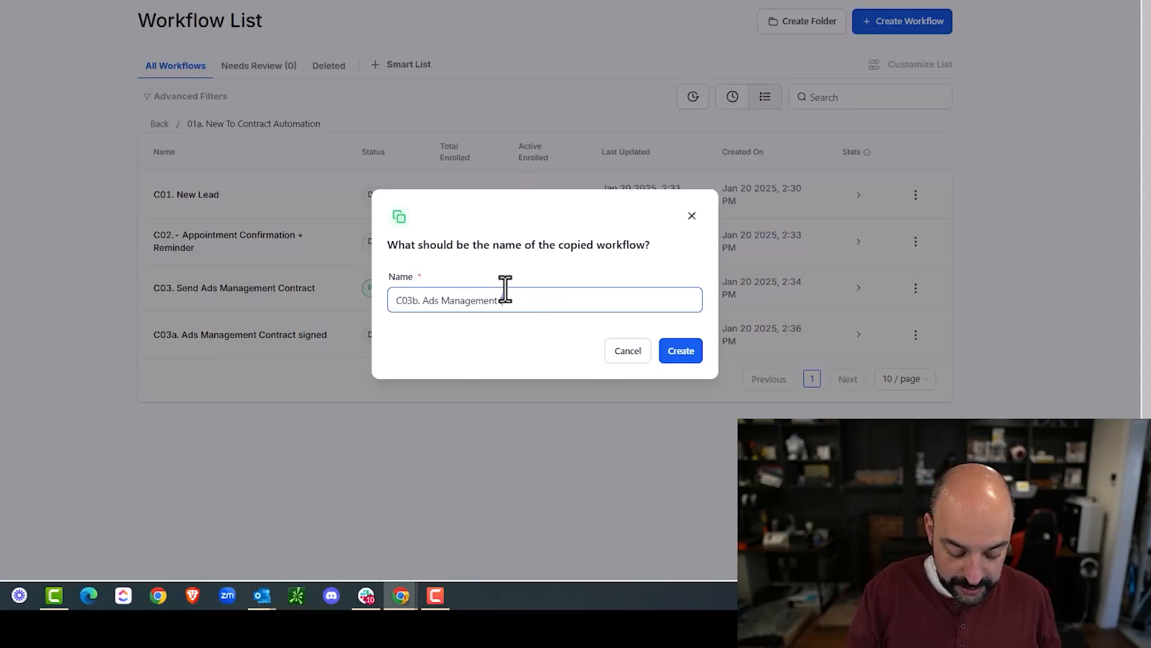
pyautogui.write(' Paid')
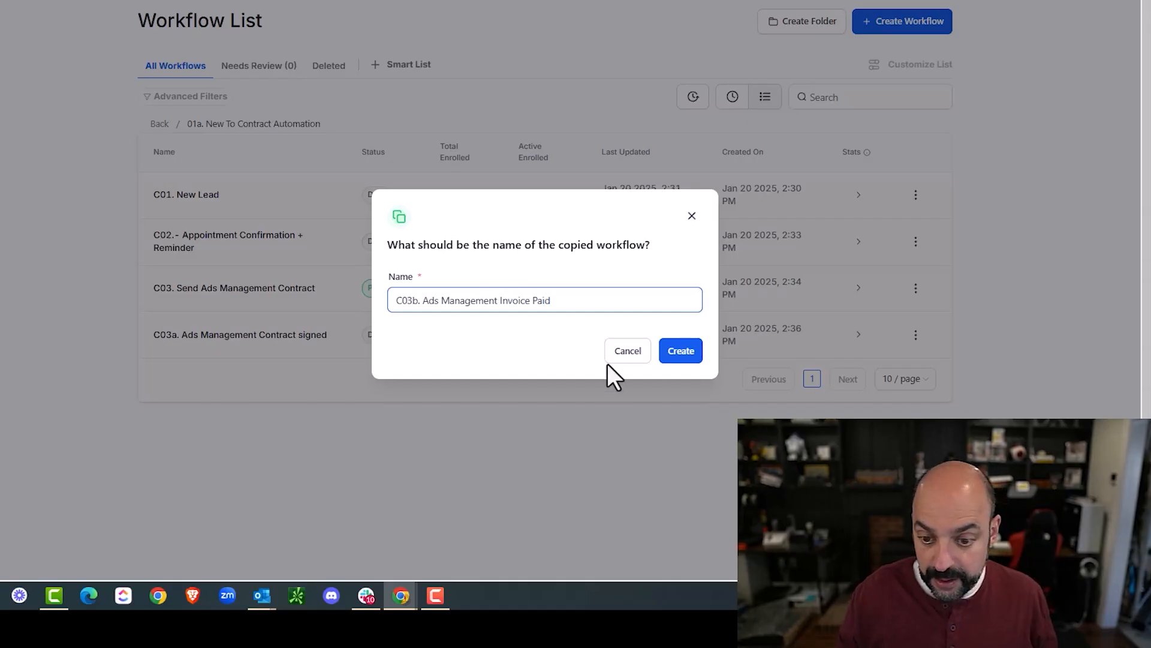
pyautogui.click(684, 349)
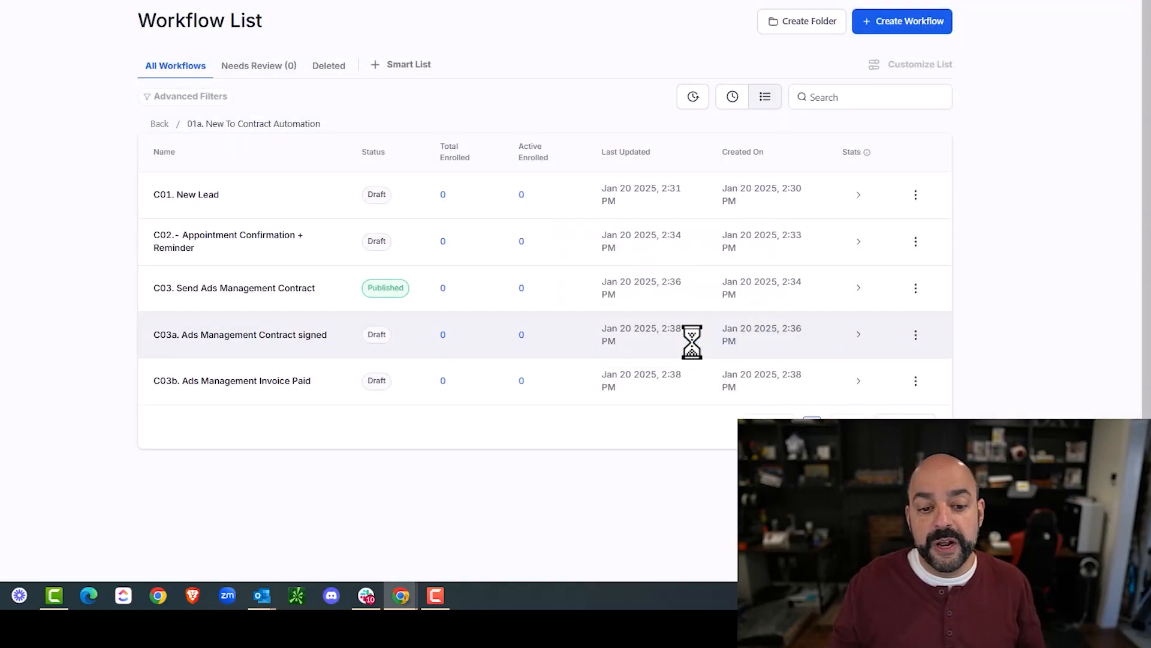
# Open the C03b. Ads Management Invoice Paid workflow and delete its Documents & Contracts trigger
pyautogui.click(294, 384)
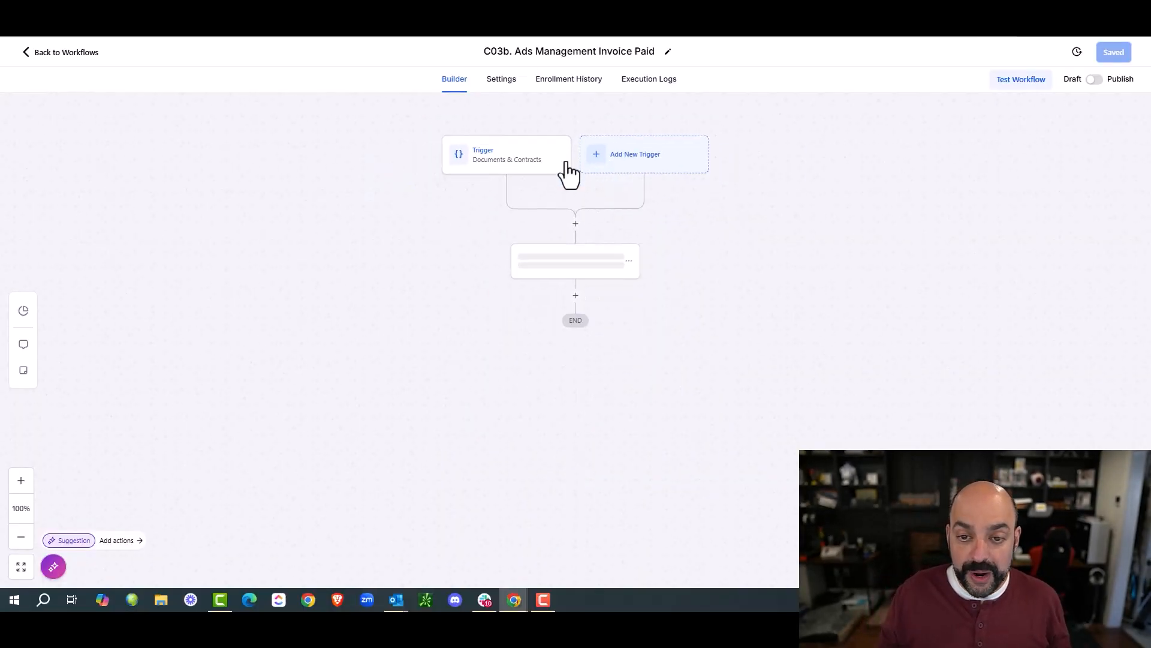
pyautogui.click(525, 164)
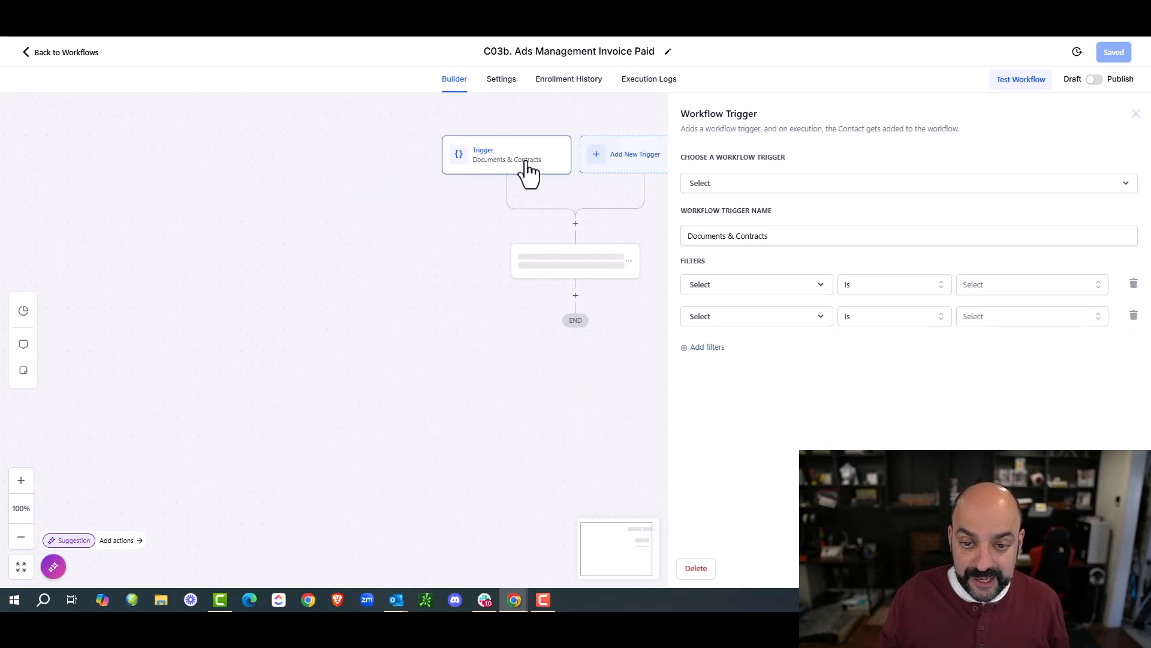
pyautogui.click(702, 571)
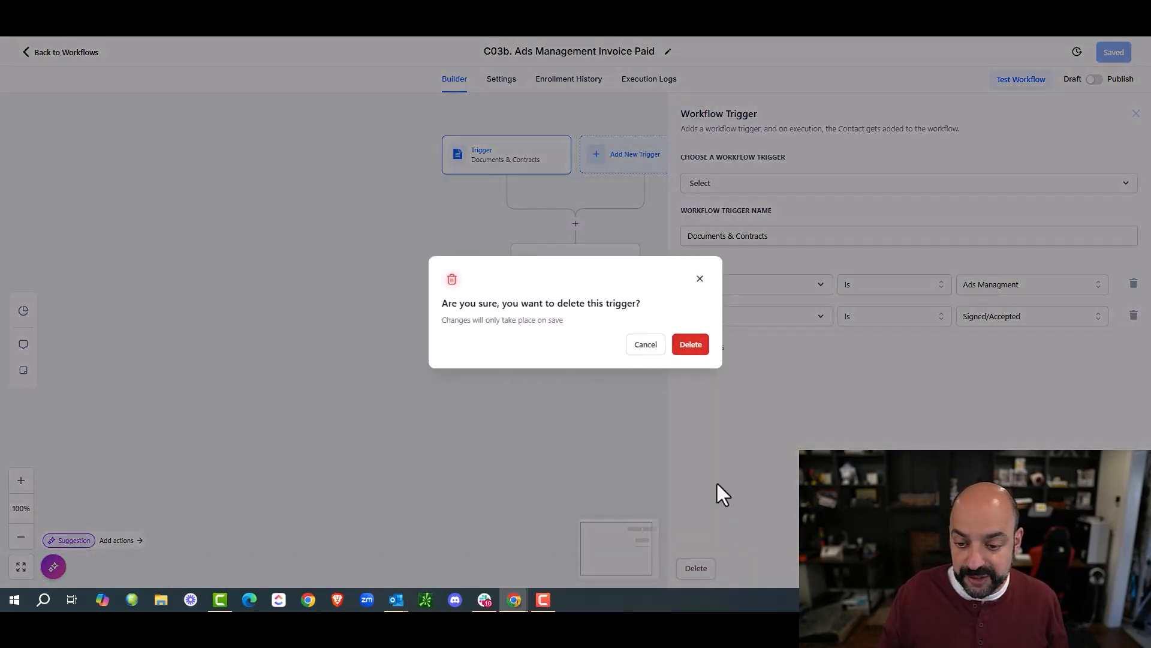
pyautogui.click(689, 342)
# Add an Invoice trigger to the workflow and set its Invoice Status filter to Paid
pyautogui.click(562, 171)
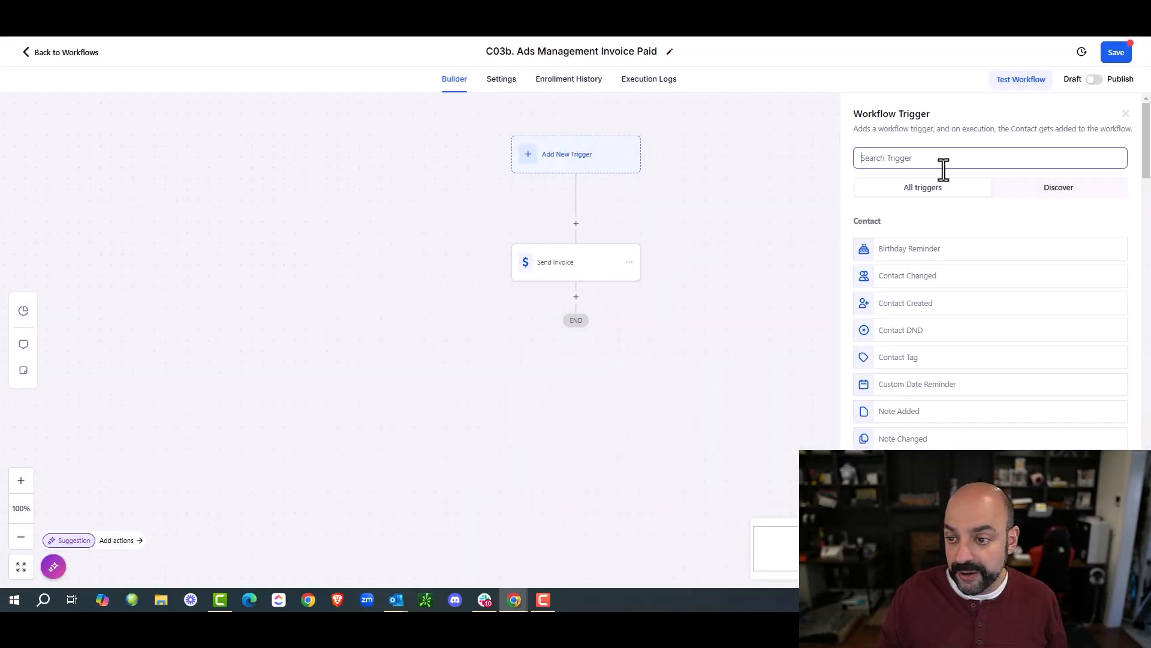
pyautogui.click(941, 158)
pyautogui.scroll(-10, 1008, 442)
pyautogui.scroll(-15, 1008, 444)
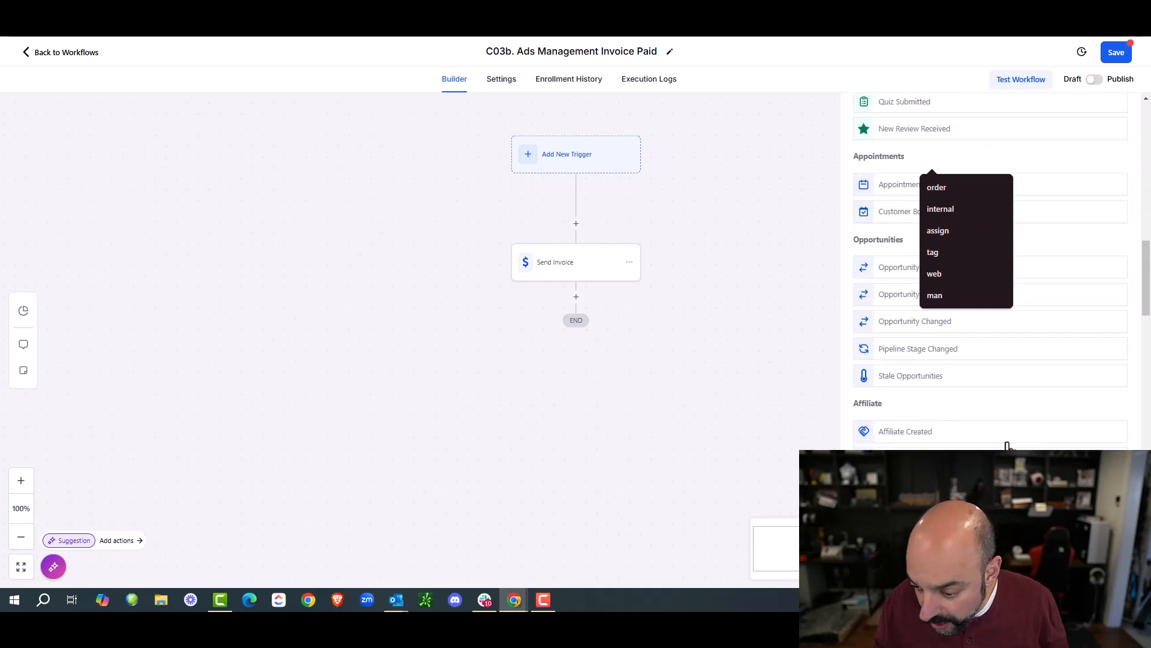
pyautogui.scroll(-2, 1006, 449)
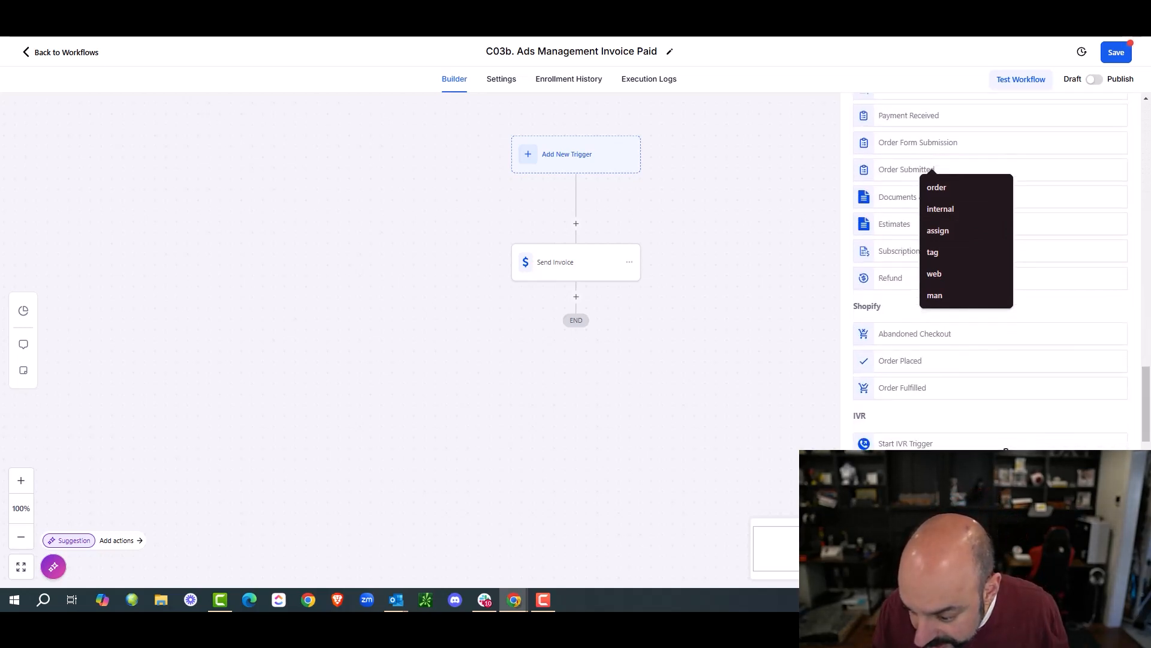
pyautogui.scroll(6, 1006, 449)
pyautogui.click(996, 452)
pyautogui.click(984, 288)
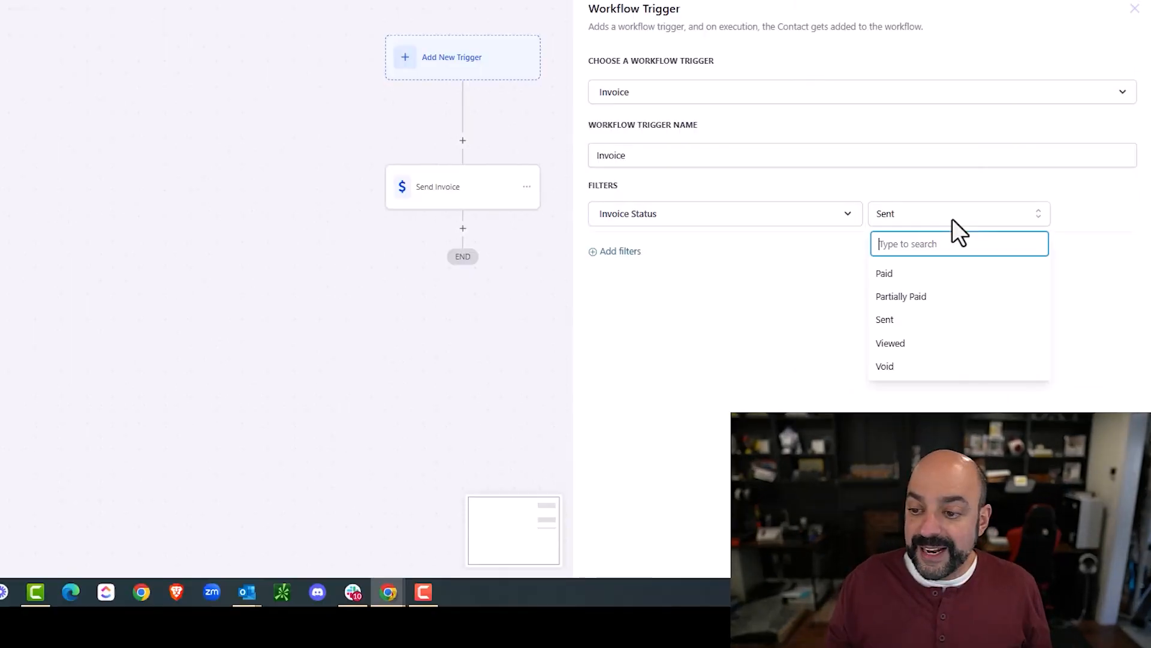
pyautogui.click(980, 332)
# Add a Has Tag filter for contract :; ads management, save the trigger, and start adding an action below it
pyautogui.click(710, 315)
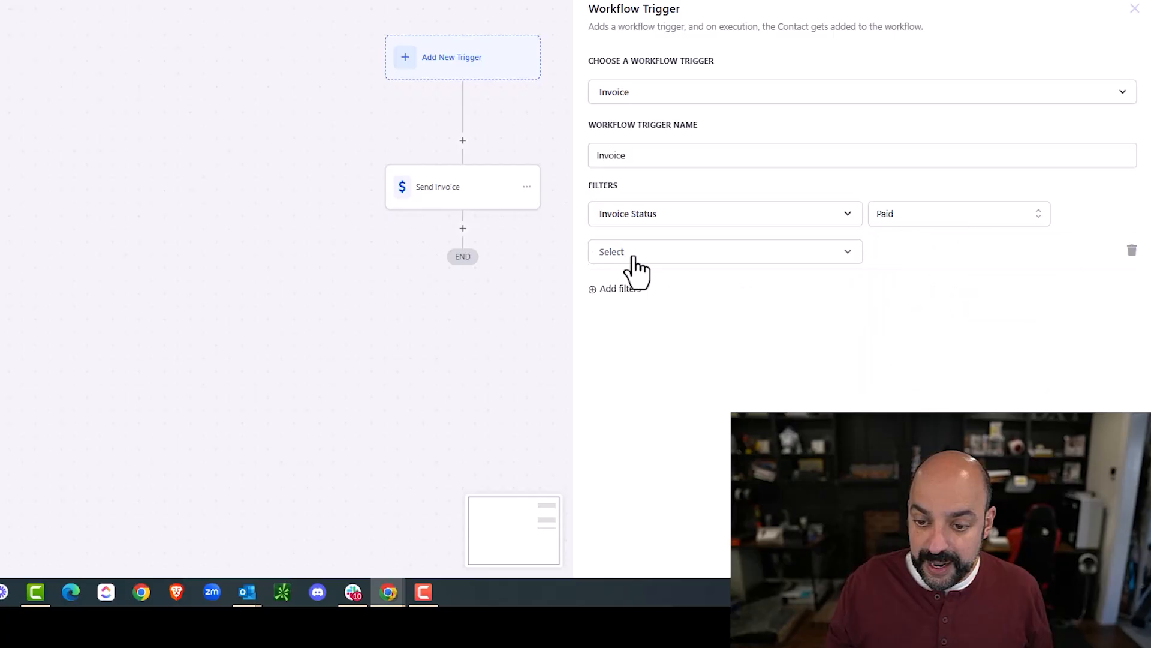
pyautogui.click(633, 254)
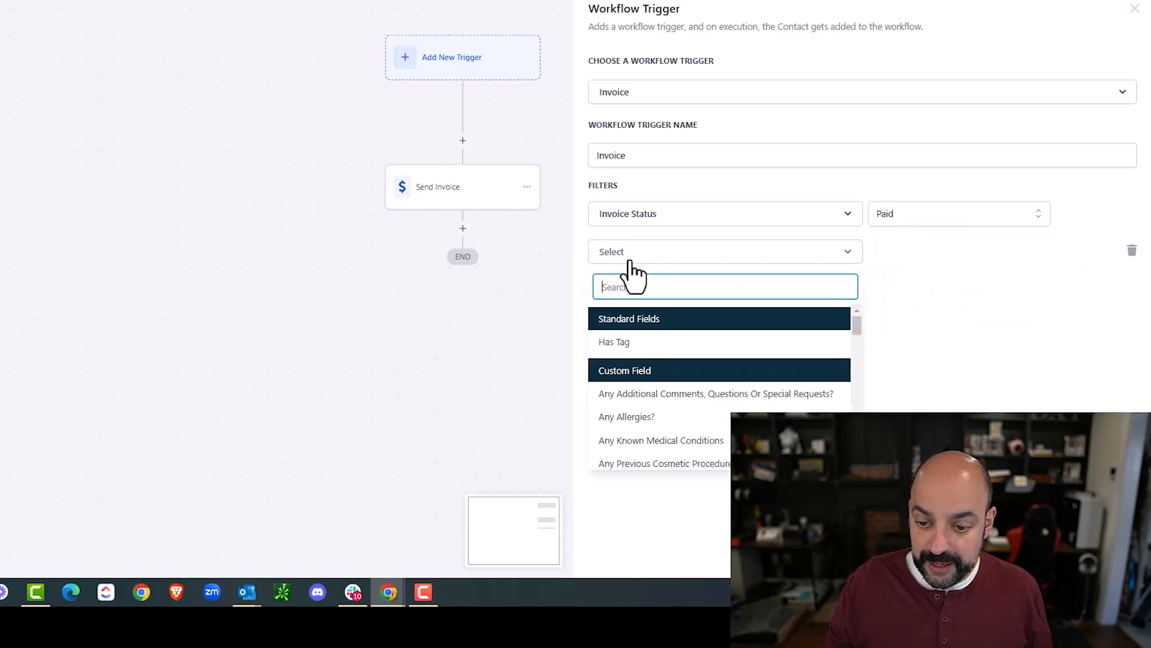
pyautogui.click(618, 340)
pyautogui.click(901, 251)
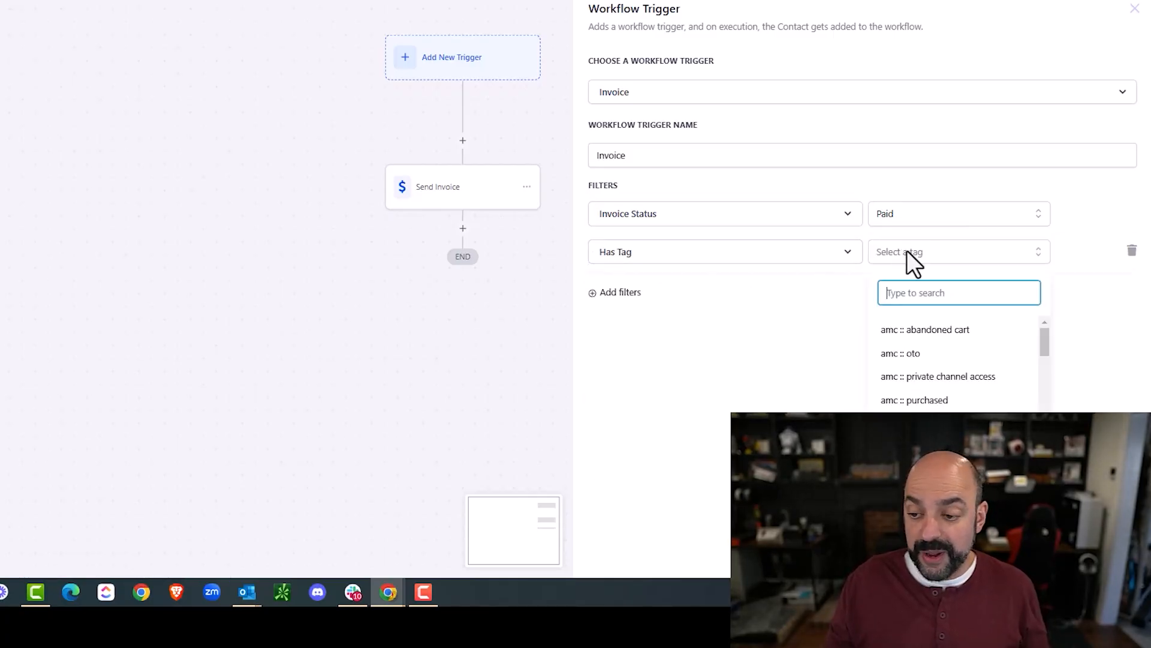
pyautogui.write('ads')
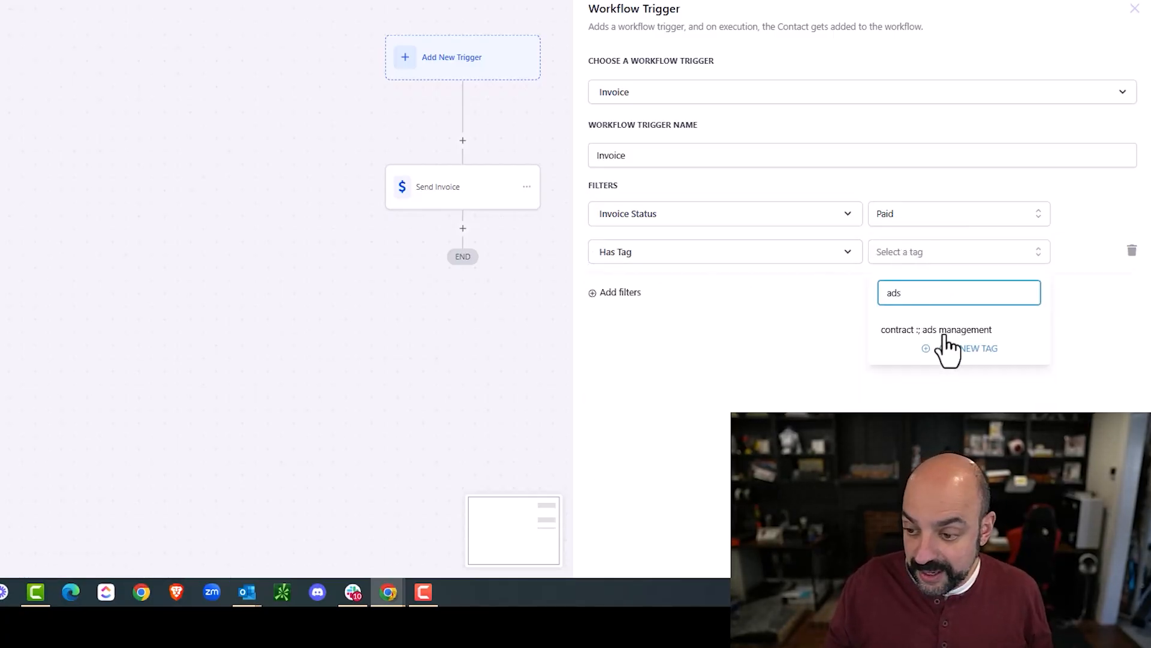
pyautogui.click(942, 336)
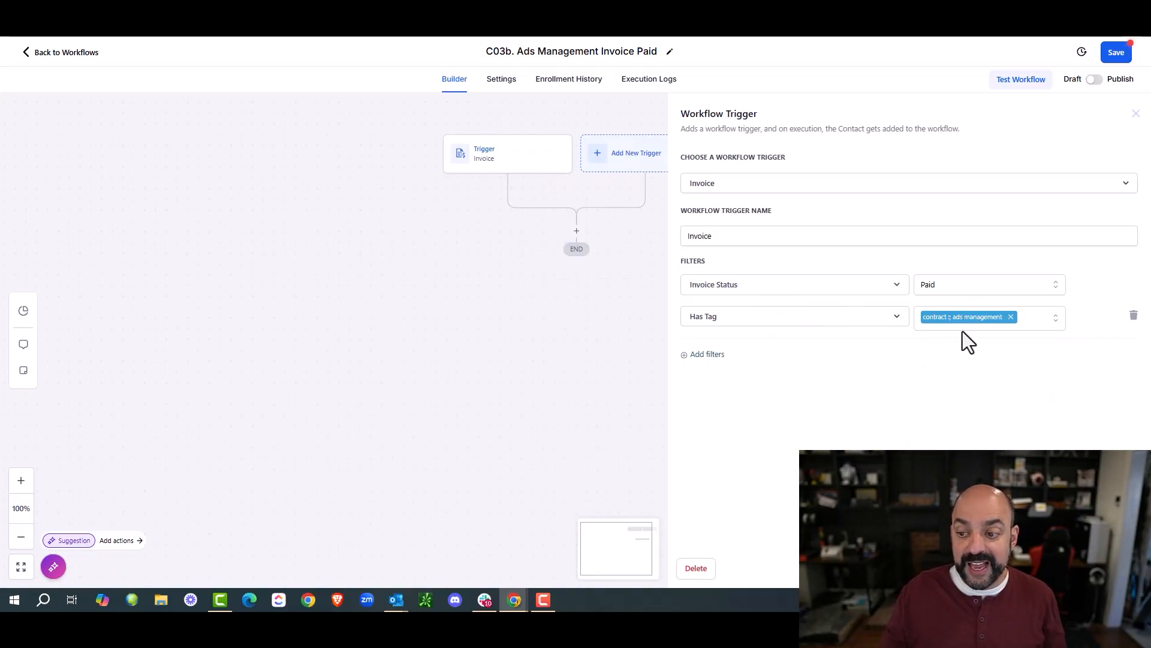
pyautogui.click(1105, 568)
pyautogui.click(579, 230)
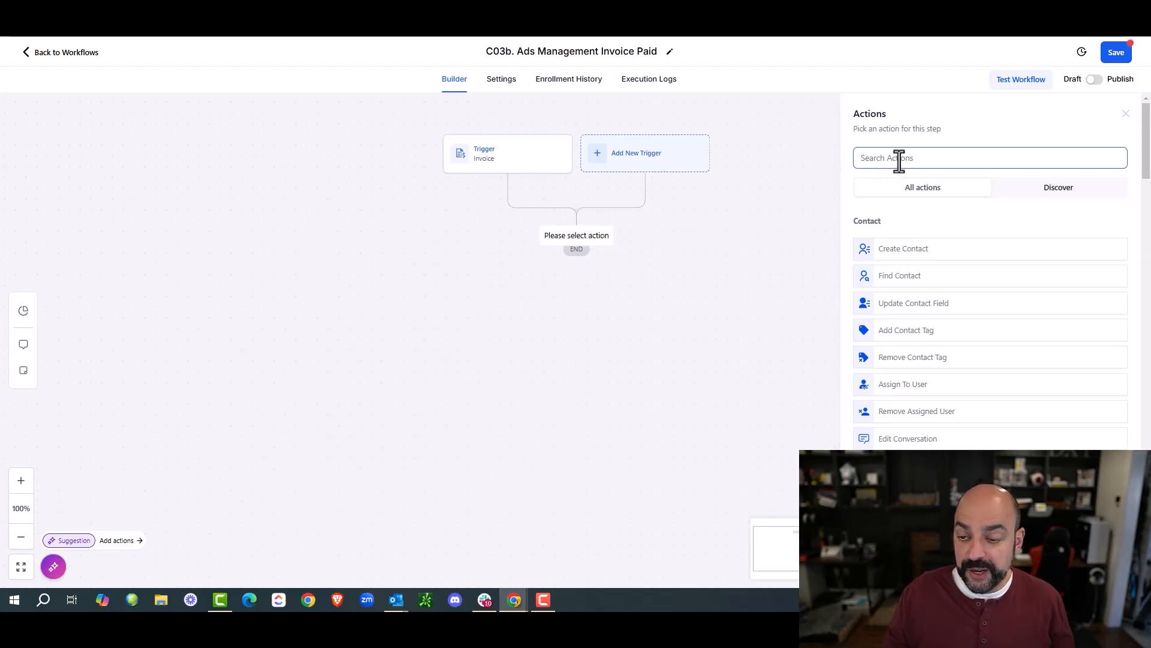
pyautogui.write('start')
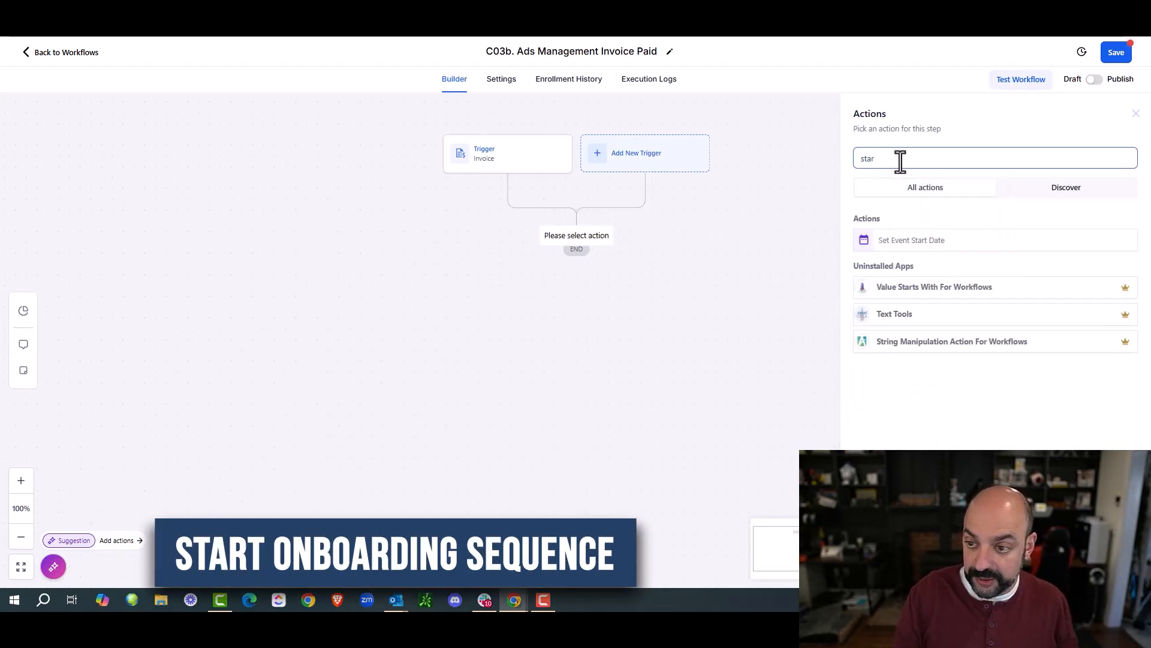
pyautogui.press('BackSpace')
pyautogui.press('BackSpace')
pyautogui.press('BackSpace')
pyautogui.press('BackSpace')
pyautogui.press('BackSpace')
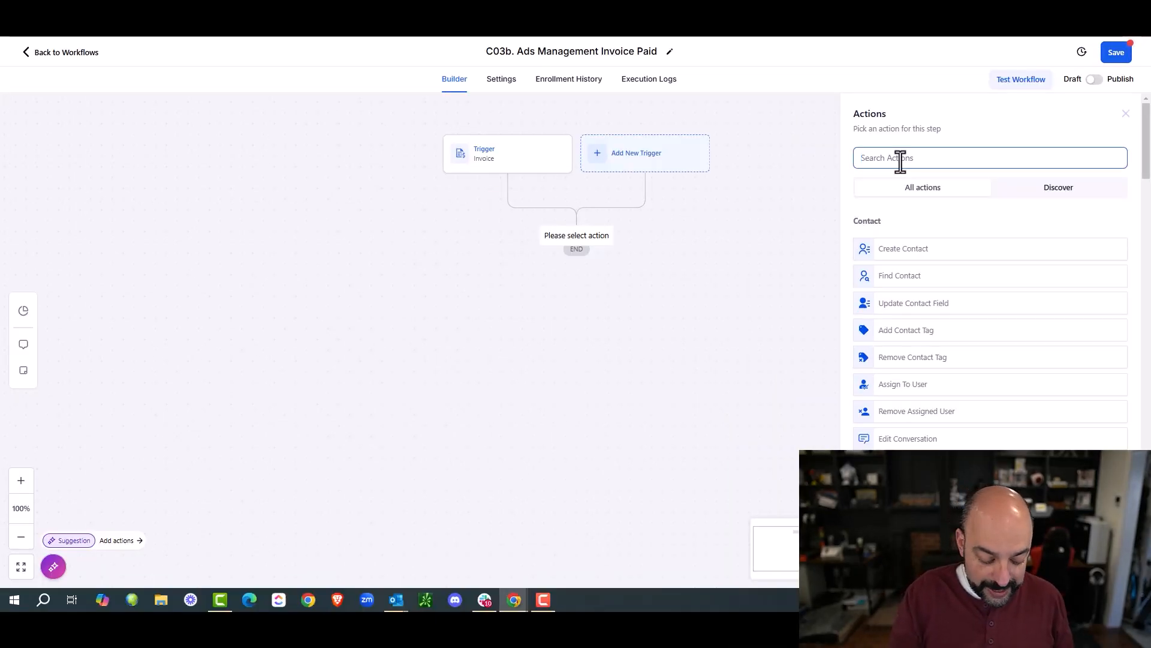
# Find the Add Contact Tag action, add it to the workflow, and open its tag choices
pyautogui.write('tag')
pyautogui.click(929, 242)
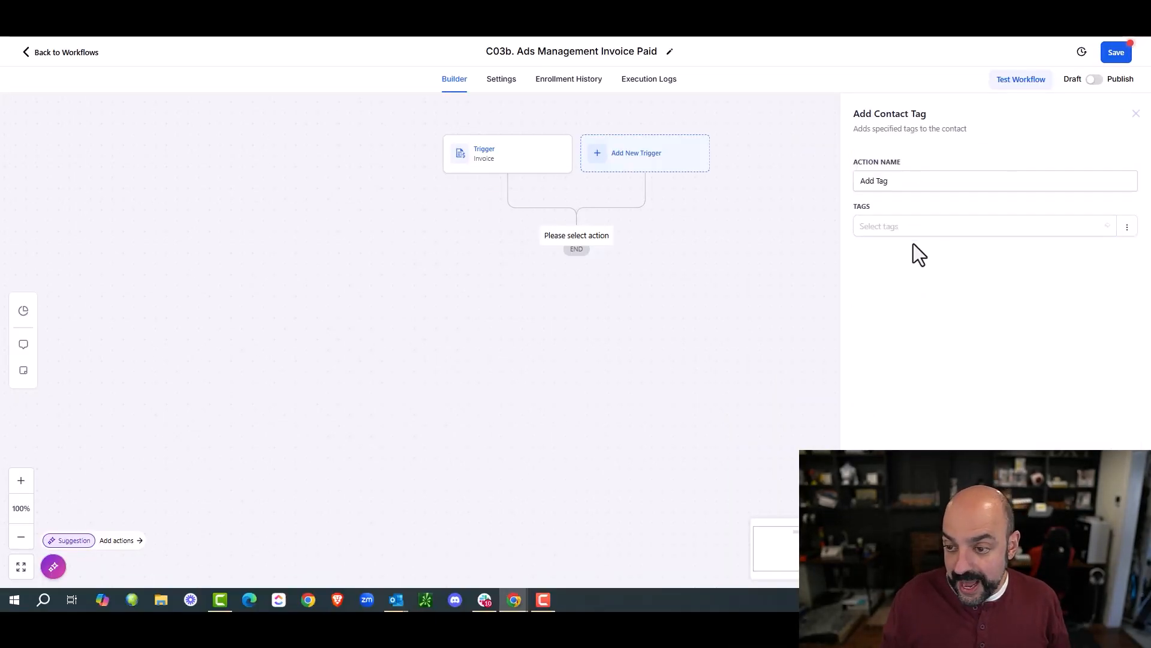
pyautogui.scroll(-2, 920, 315)
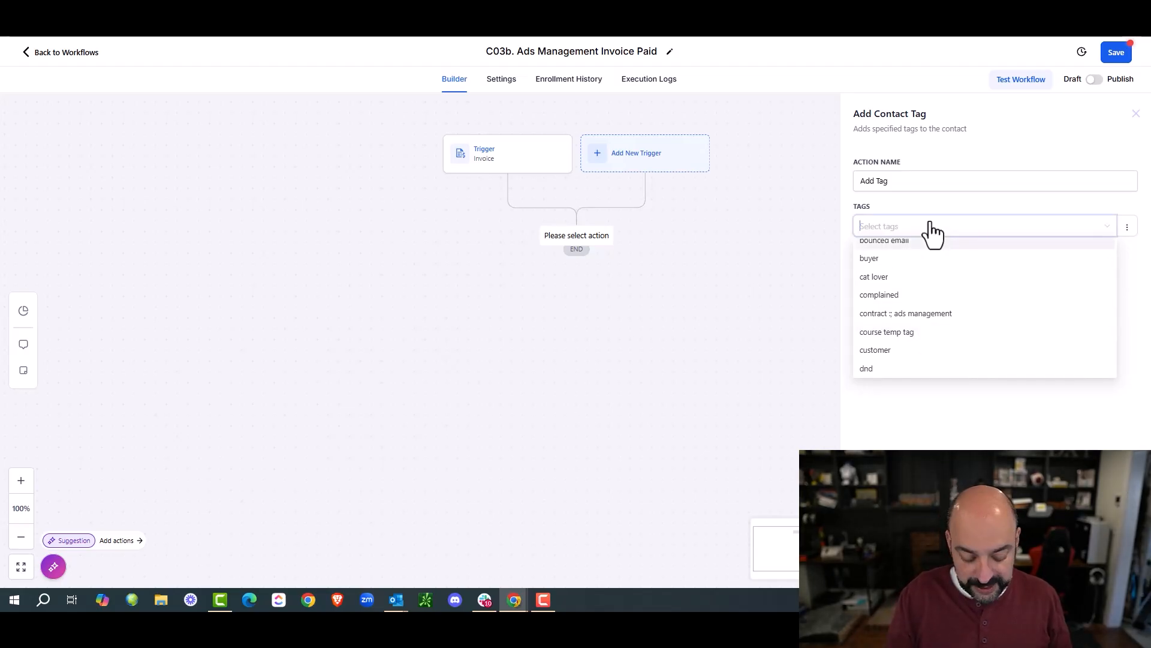
# Try to enter Ads Management Customer as the tag for the Add Tag action
pyautogui.write('ID aDS')
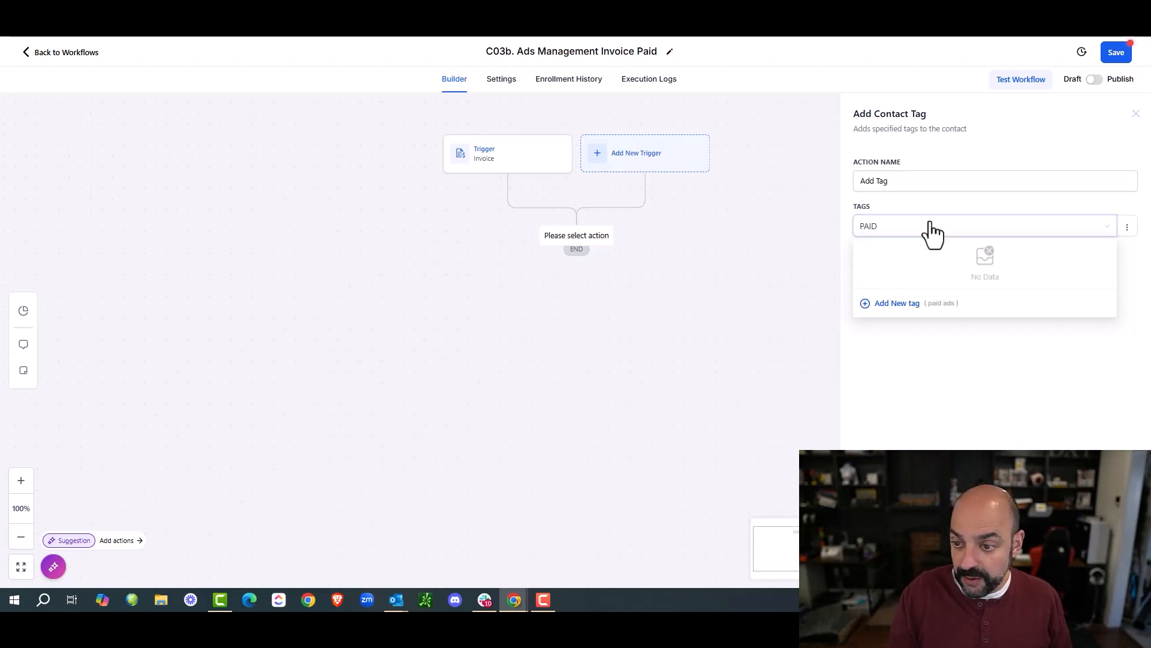
pyautogui.press('BackSpace')
pyautogui.press('BackSpace')
pyautogui.press('BackSpace')
pyautogui.press('BackSpace')
pyautogui.write('aDS MAN')
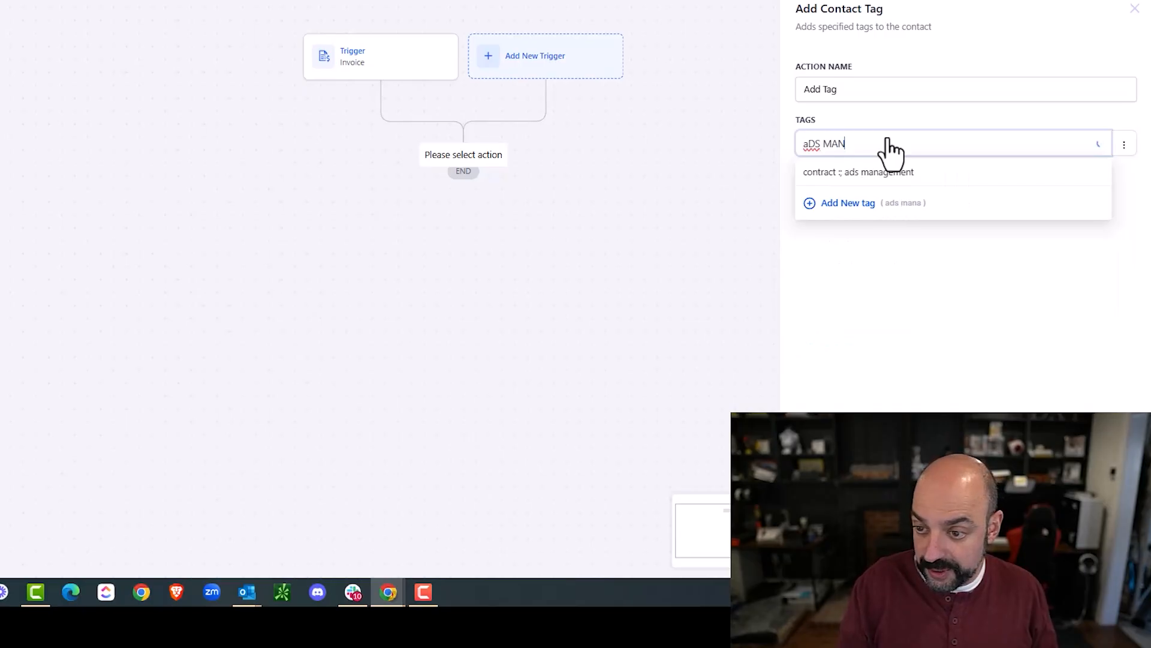
pyautogui.press('BackSpace')
pyautogui.press('BackSpace')
pyautogui.press('BackSpace')
pyautogui.press('BackSpace')
pyautogui.press('BackSpace')
pyautogui.press('BackSpace')
pyautogui.press('BackSpace')
pyautogui.write('Ads Management Customer')
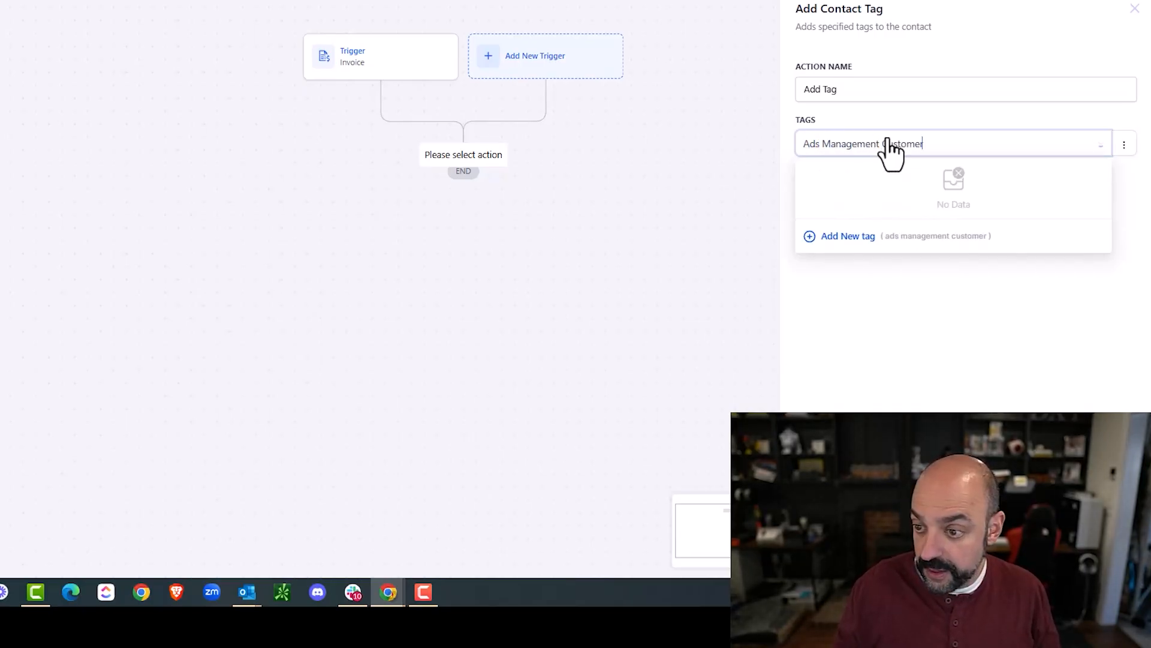
pyautogui.press('Return')
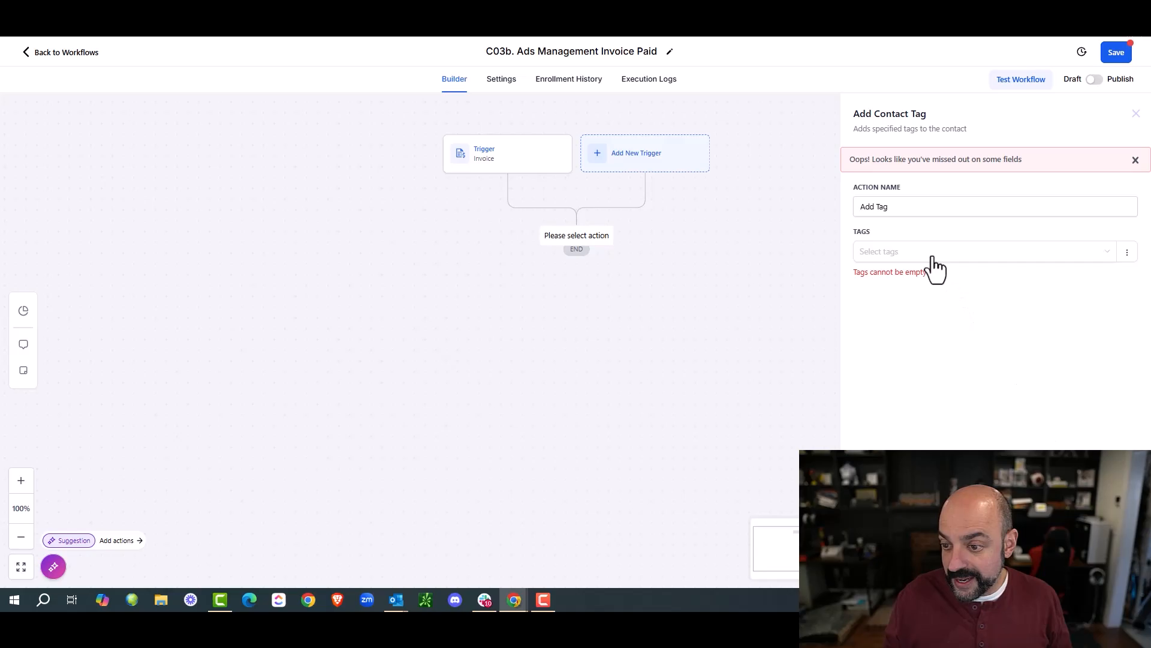
# Create the new tag ads management customer for the Add Tag action and save the action
pyautogui.click(933, 258)
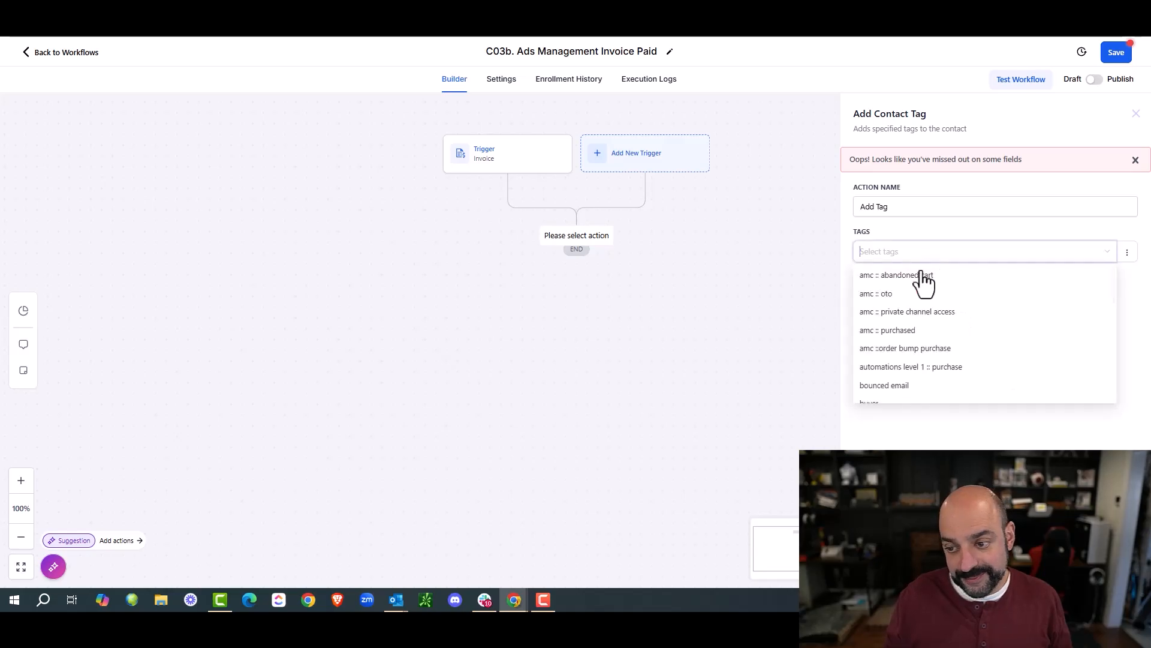
pyautogui.write('ads Ma')
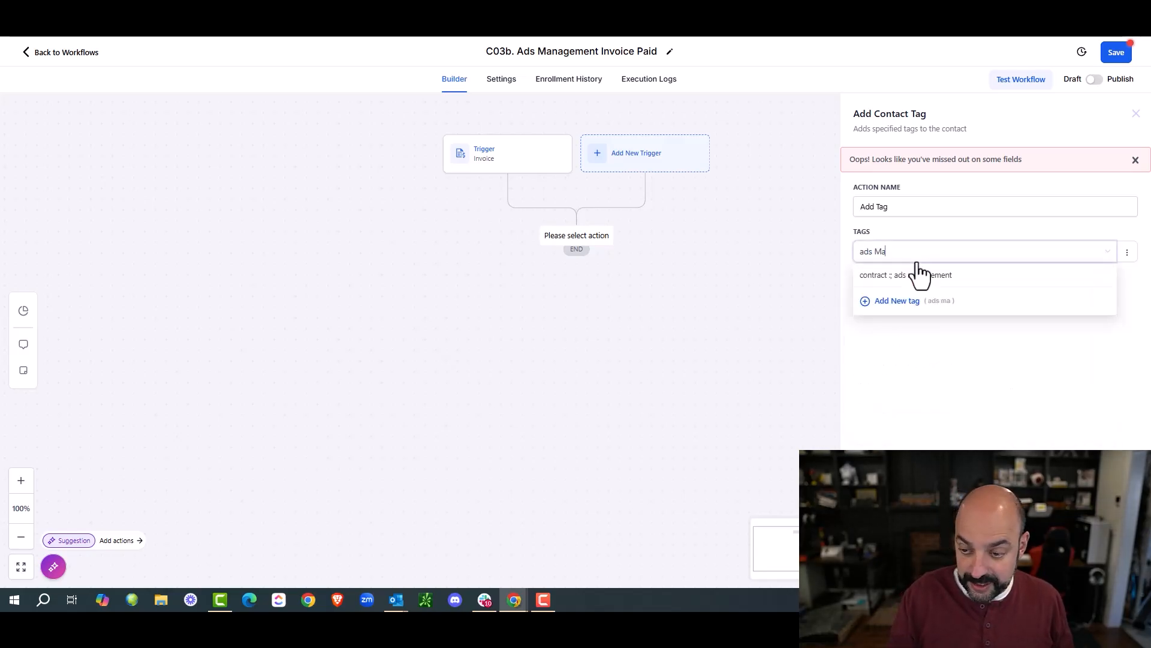
pyautogui.write('nagement Customer')
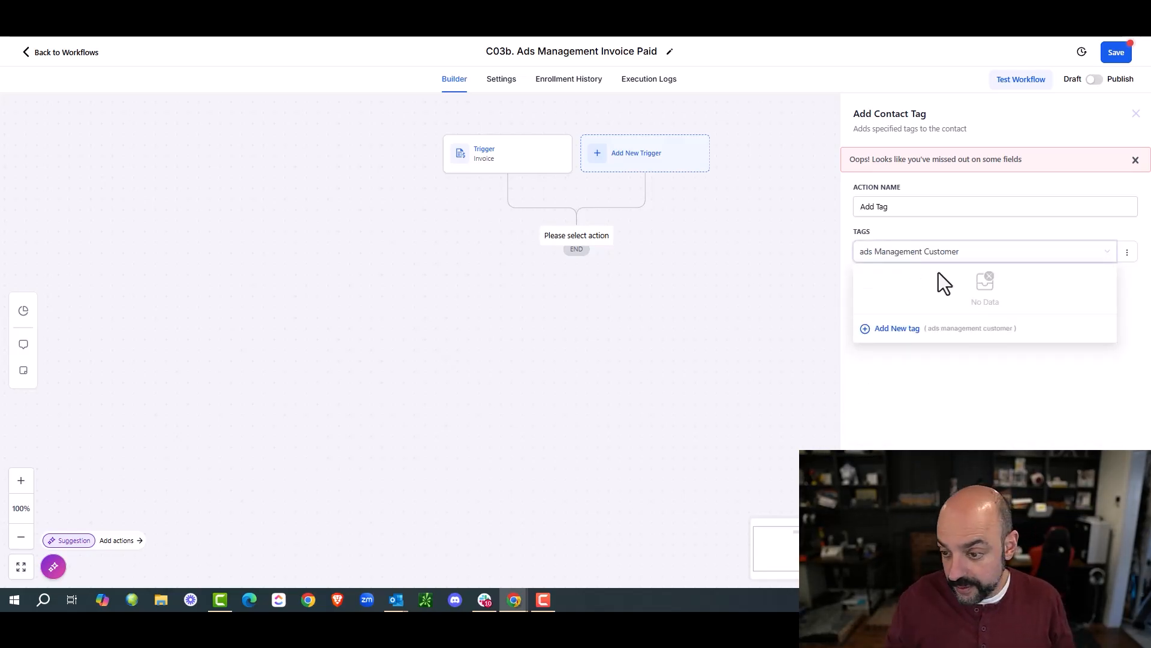
pyautogui.click(905, 328)
pyautogui.click(1107, 569)
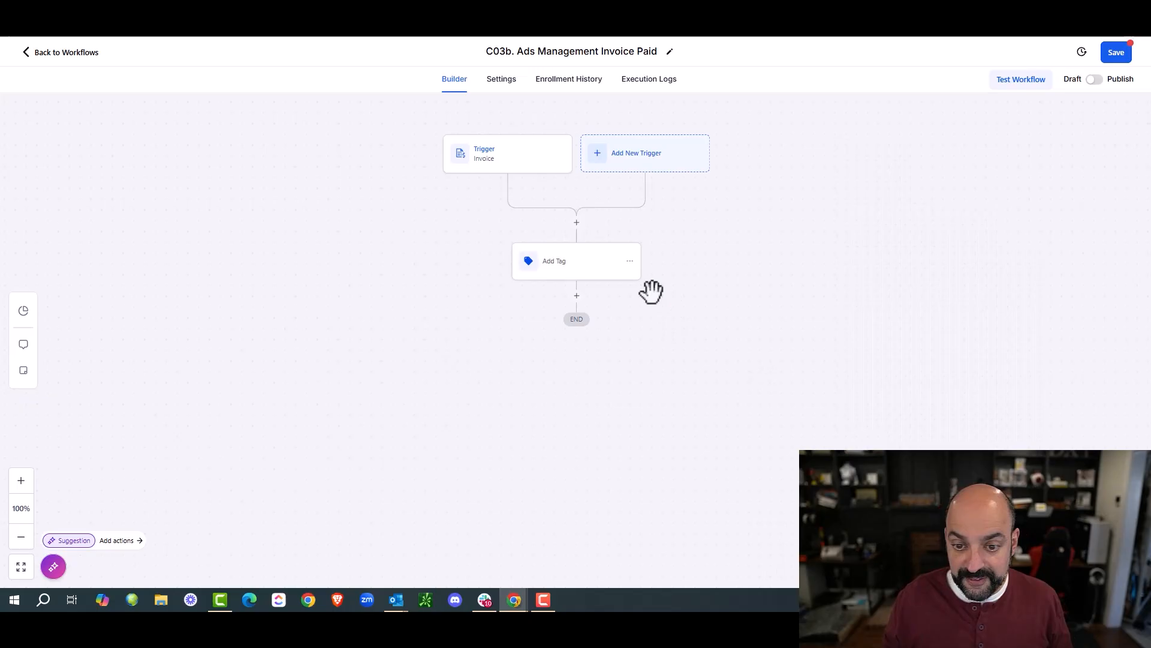
# Find the Create/Update Opportunity action and insert it below the Add Tag action
pyautogui.click(570, 292)
pyautogui.write('opp')
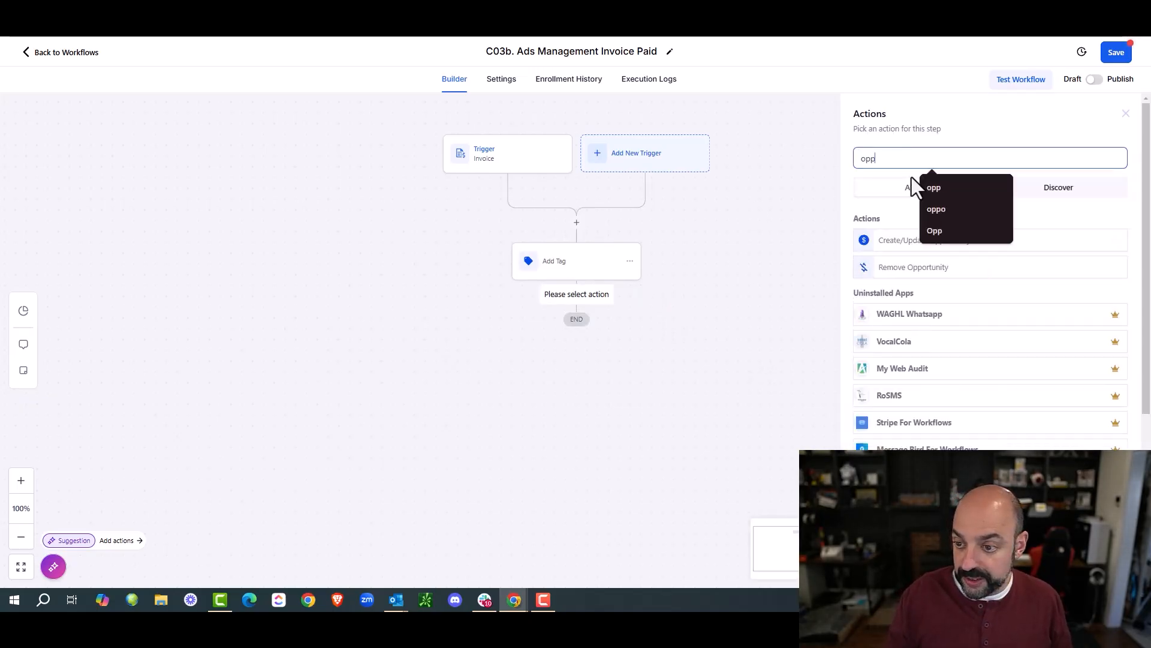
pyautogui.click(899, 241)
# Set the new opportunity action's pipeline to Contract pipeline and its stage to Onboarding
pyautogui.click(894, 226)
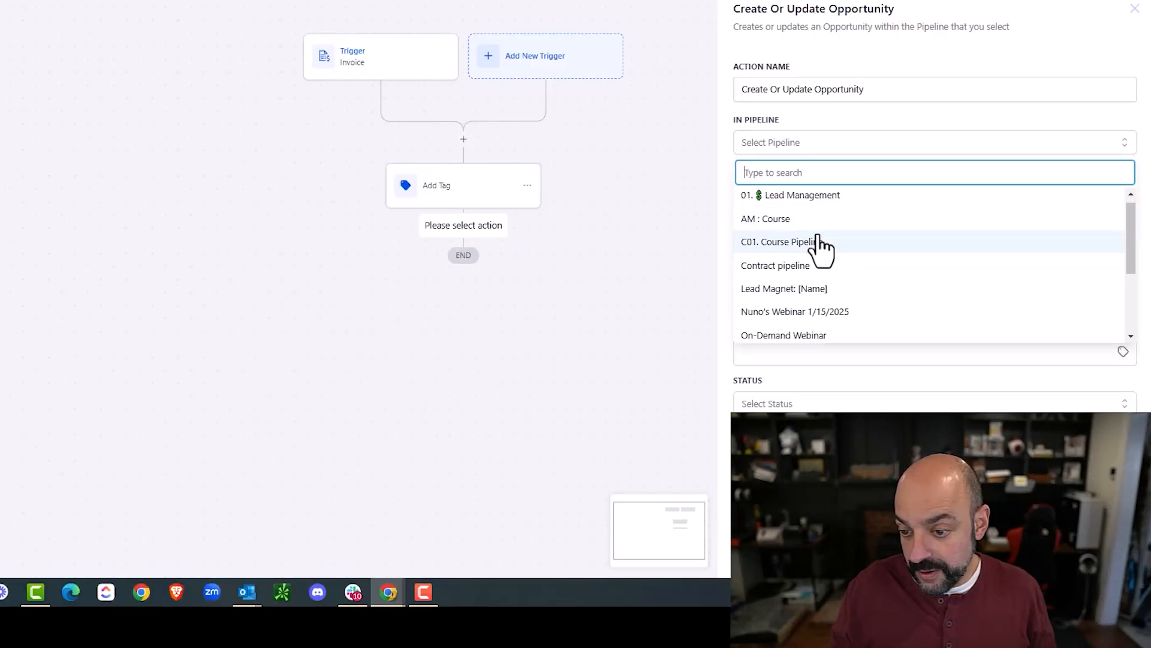
pyautogui.scroll(-2, 821, 264)
pyautogui.scroll(3, 821, 276)
pyautogui.click(818, 270)
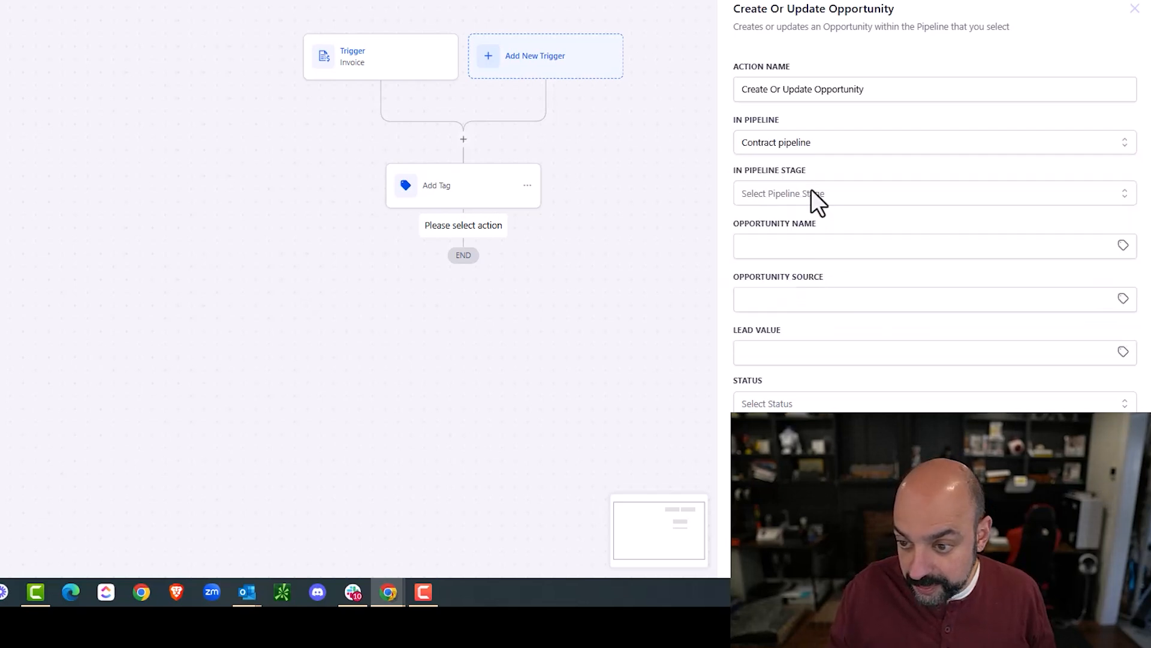
pyautogui.click(812, 190)
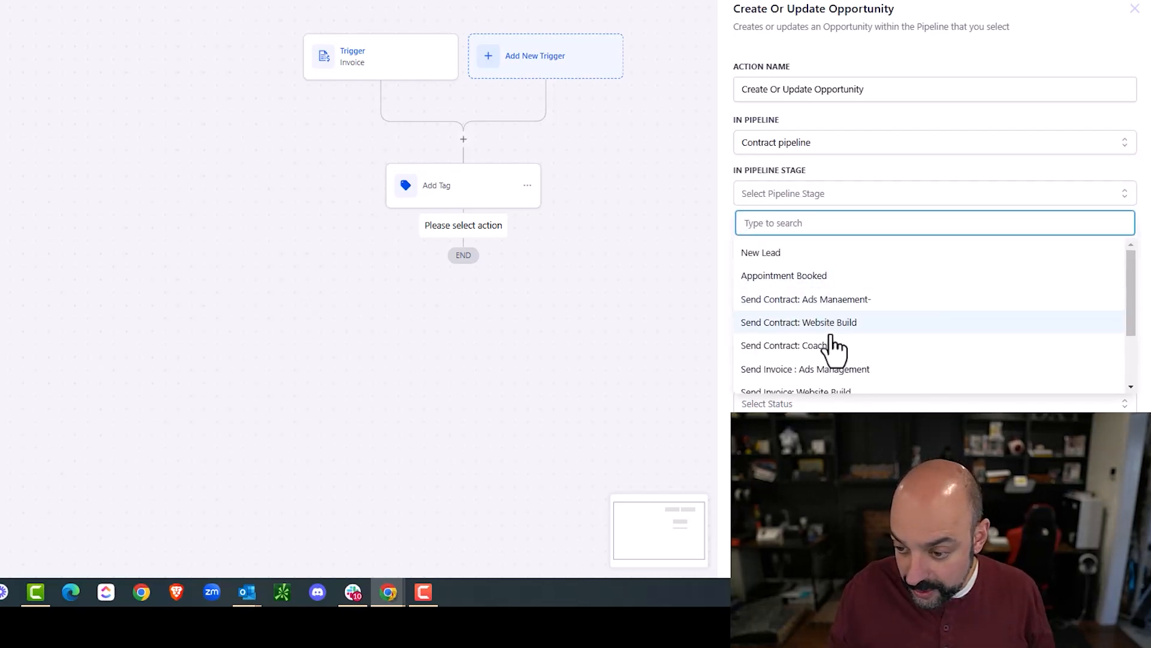
pyautogui.scroll(-2, 834, 351)
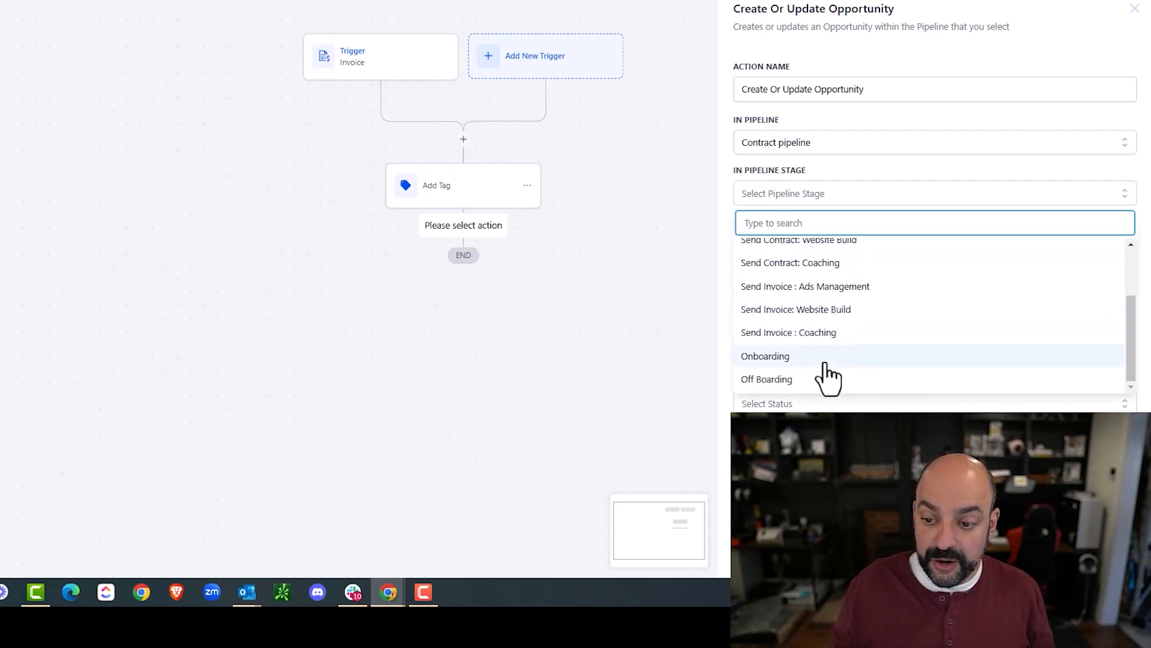
pyautogui.click(827, 357)
# Set the opportunity name to {{contact.name}} - {{contact.phone}} - Ads Management
pyautogui.click(839, 240)
pyautogui.click(861, 280)
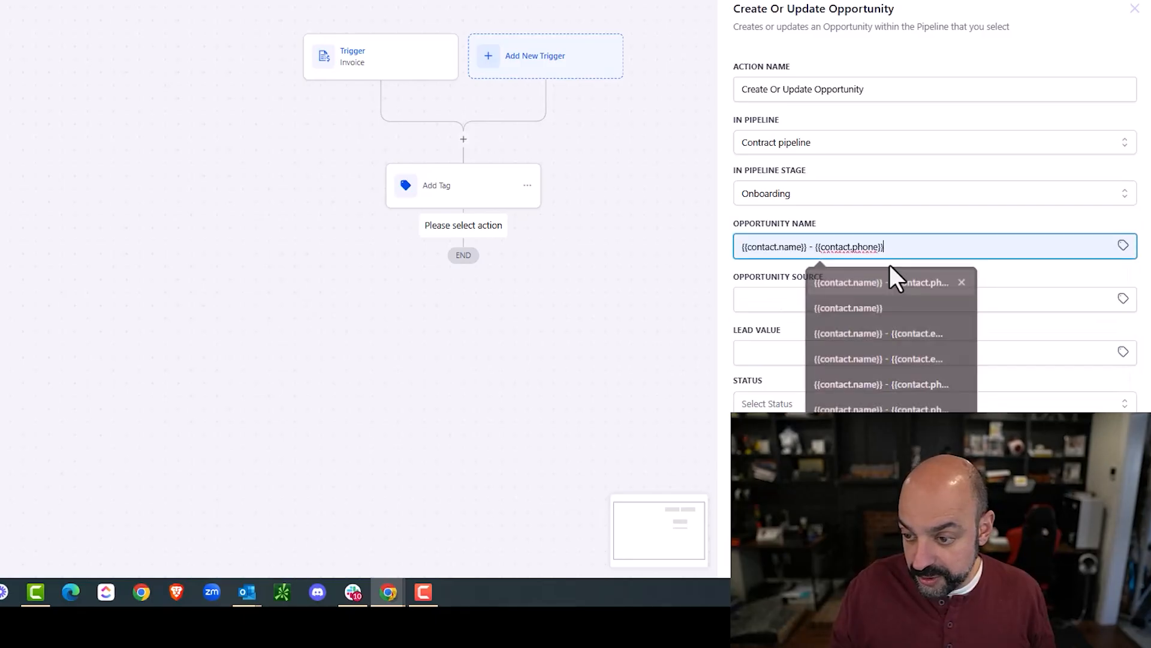
pyautogui.write('- Ads Management')
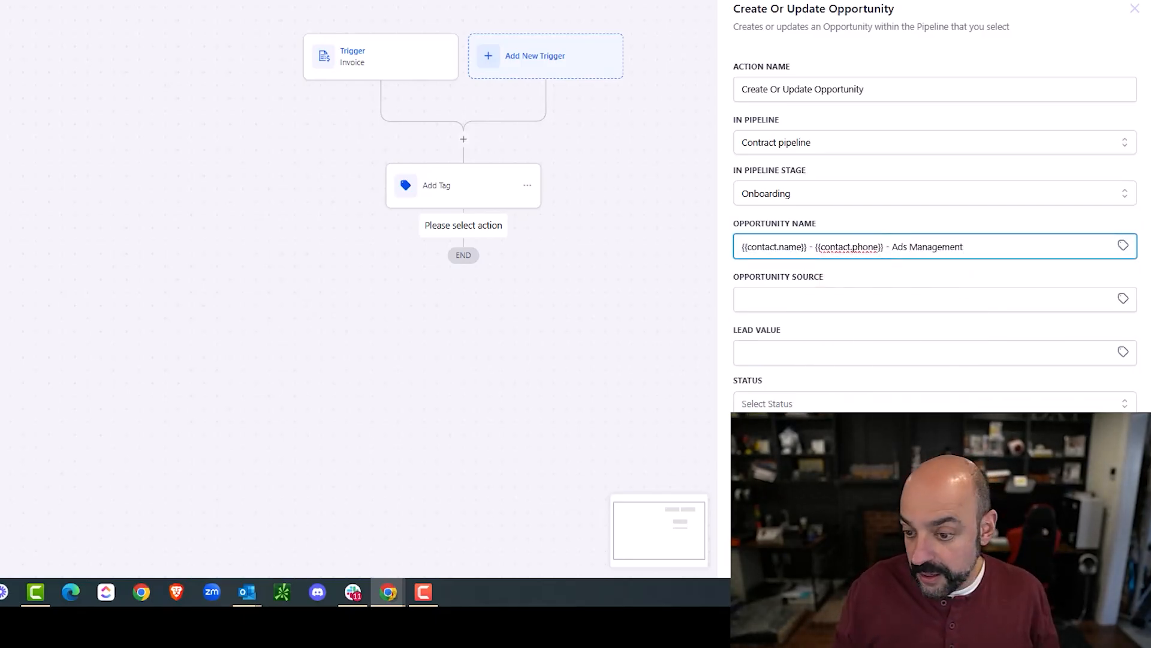
# Give the opportunity a lead value of 1500.00 and the status won, and save the action
pyautogui.click(804, 355)
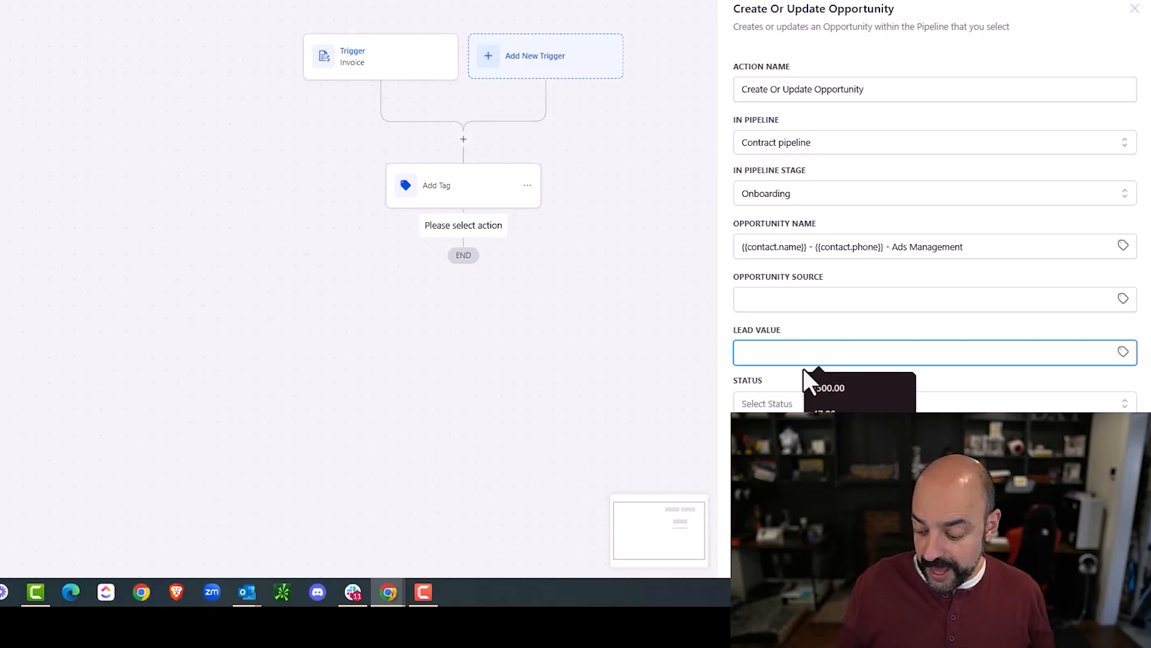
pyautogui.write('1500.00')
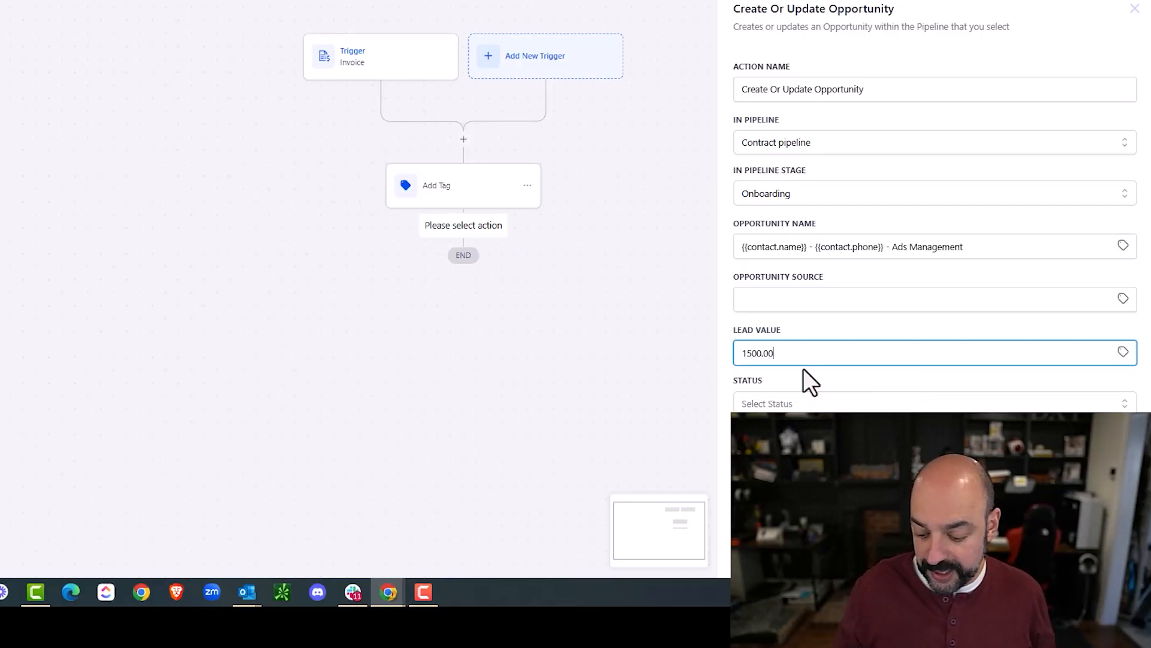
pyautogui.click(1067, 380)
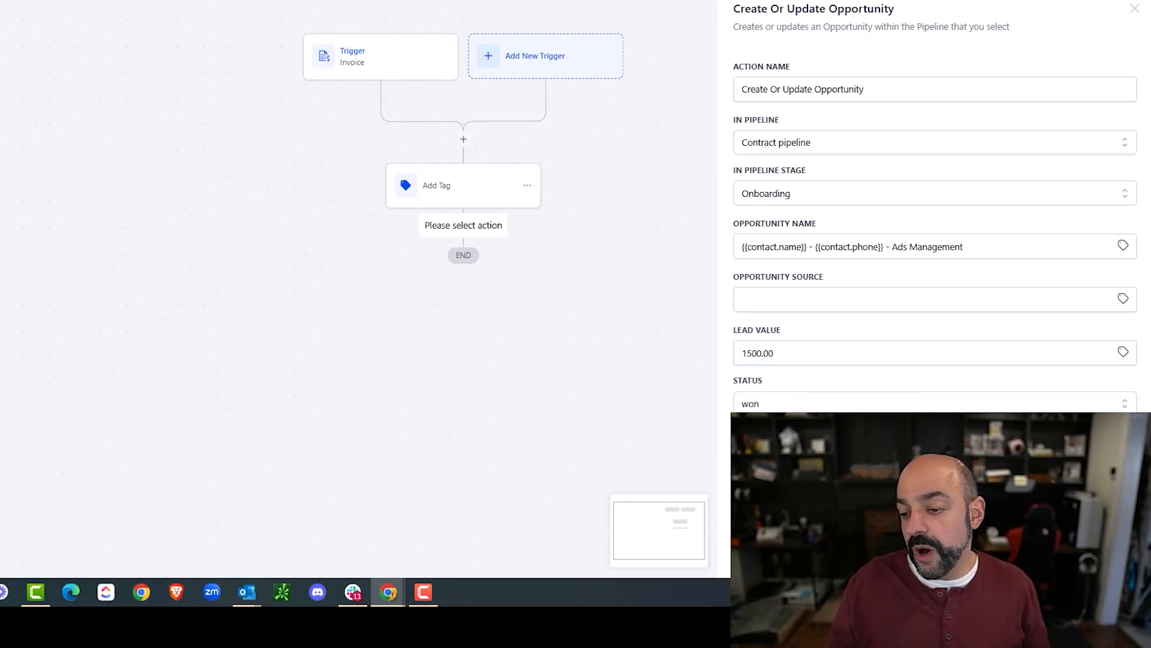
pyautogui.click(1101, 558)
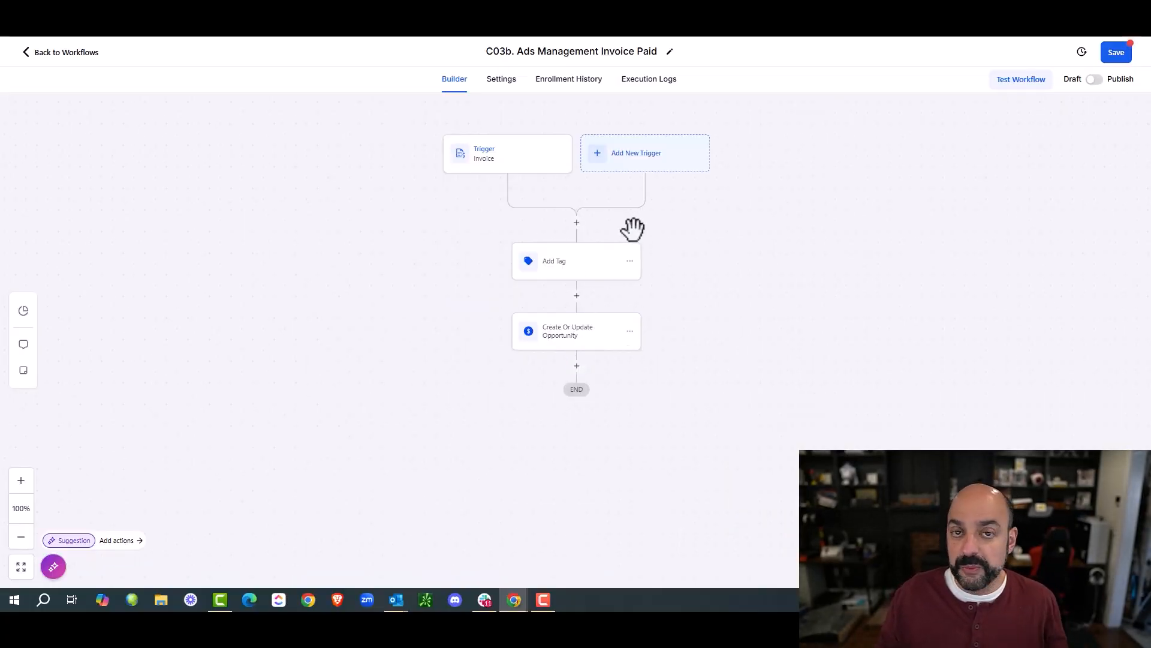
# Add a Send Email action below the opportunity action and name it Onboarding email #1
pyautogui.click(577, 365)
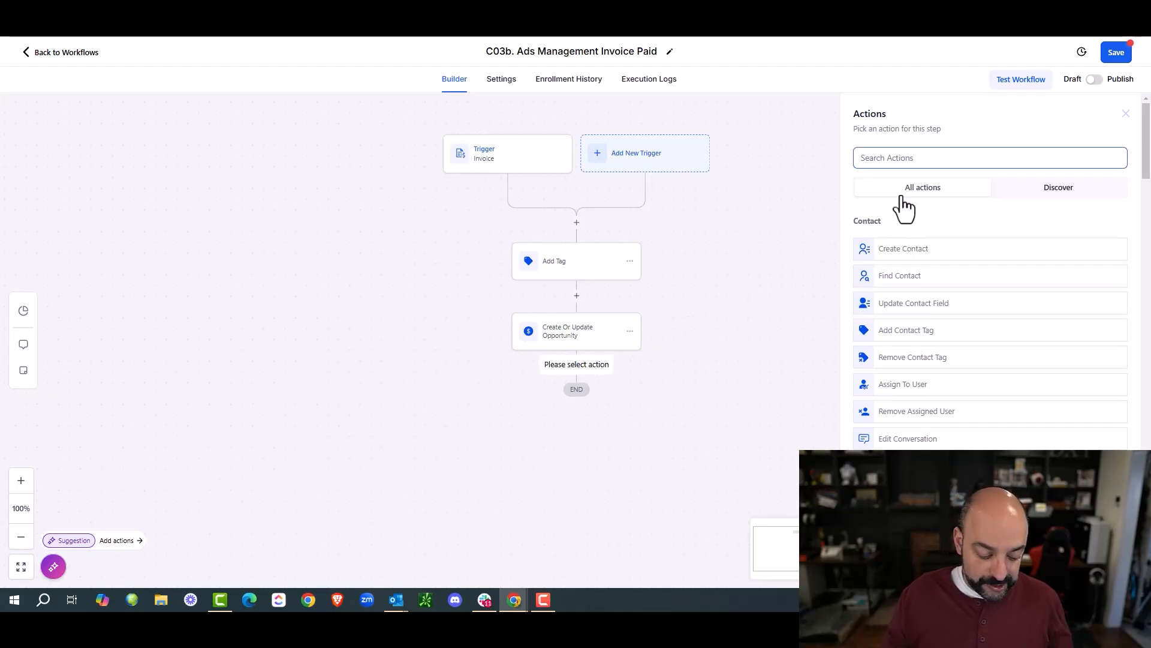
pyautogui.write('email')
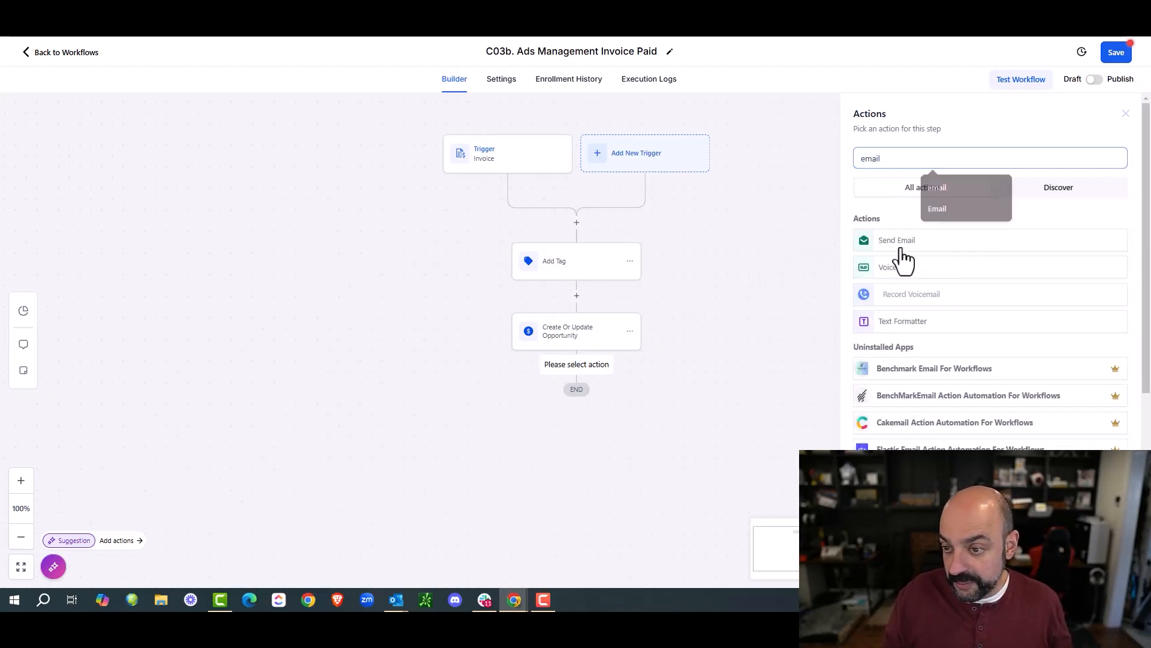
pyautogui.click(900, 243)
pyautogui.moveTo(897, 199); pyautogui.dragTo(826, 189)
pyautogui.write('On')
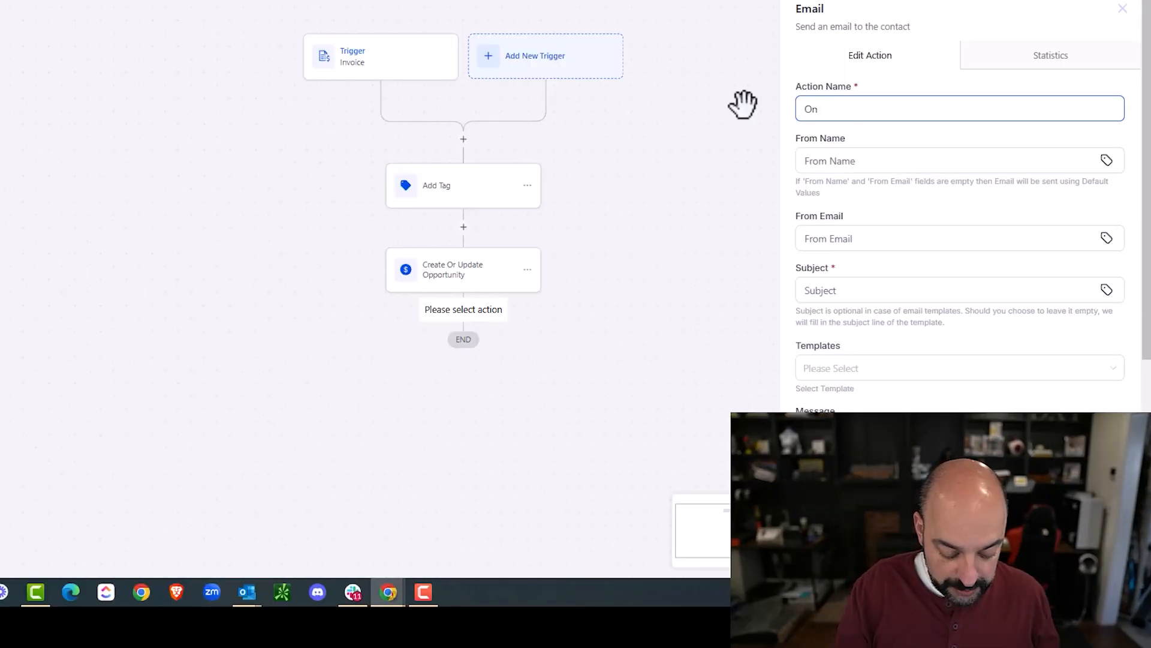
pyautogui.write('baording email #1')
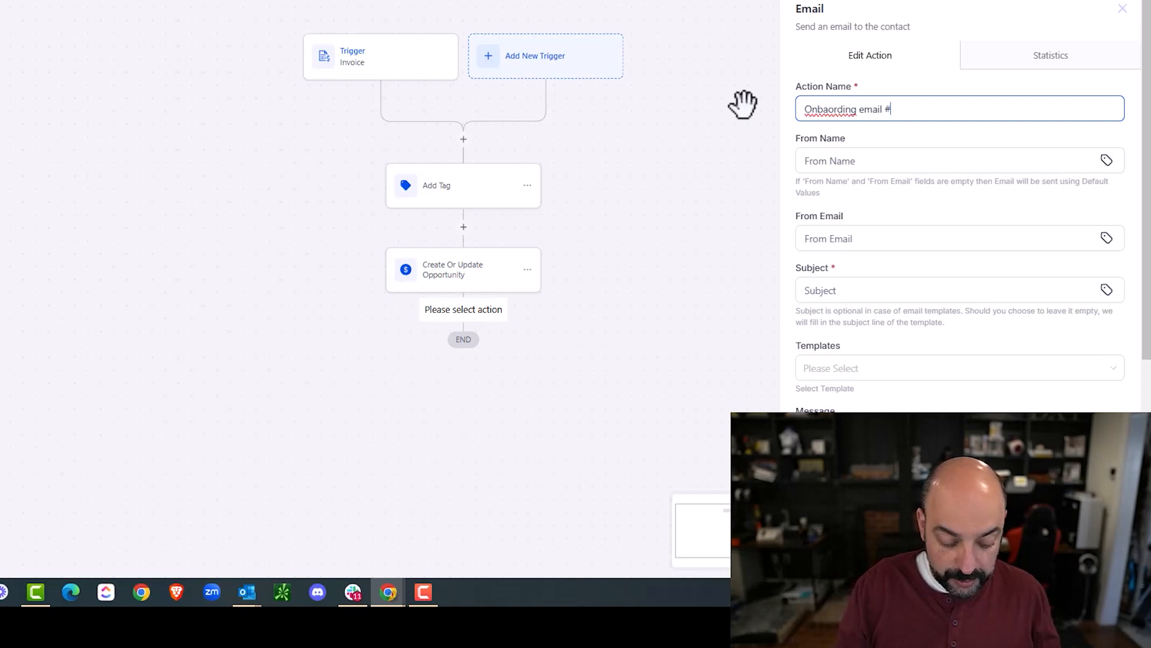
pyautogui.rightClick(843, 111)
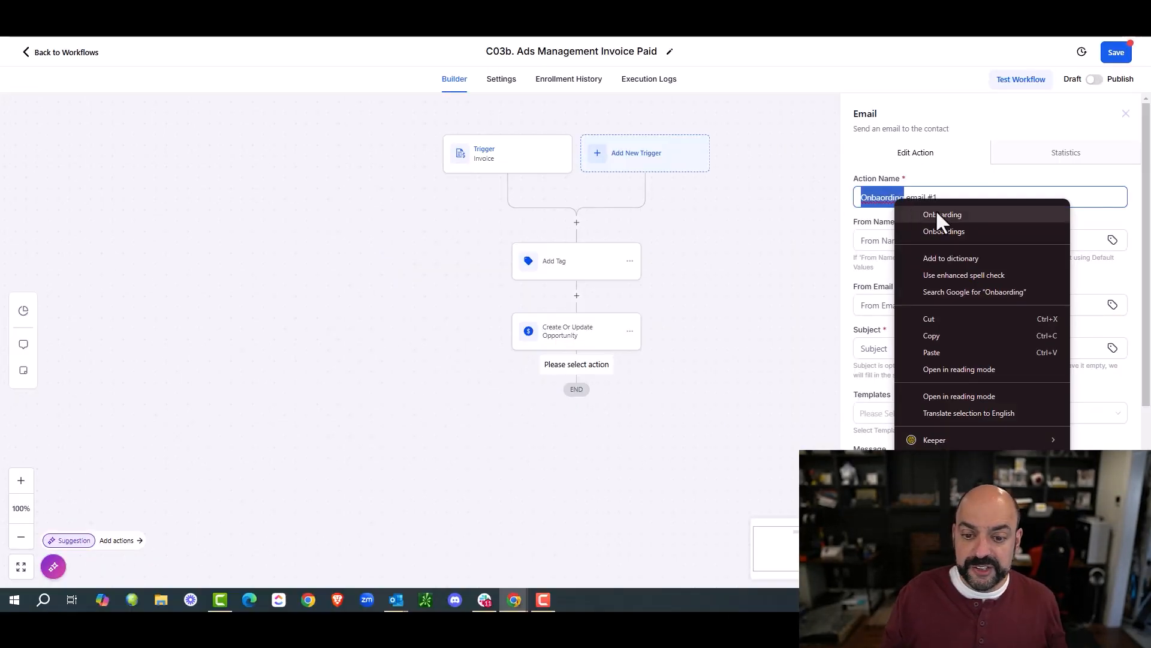
pyautogui.click(893, 126)
# Set the onboarding email's subject to xxx and save both the email action and the workflow
pyautogui.click(885, 351)
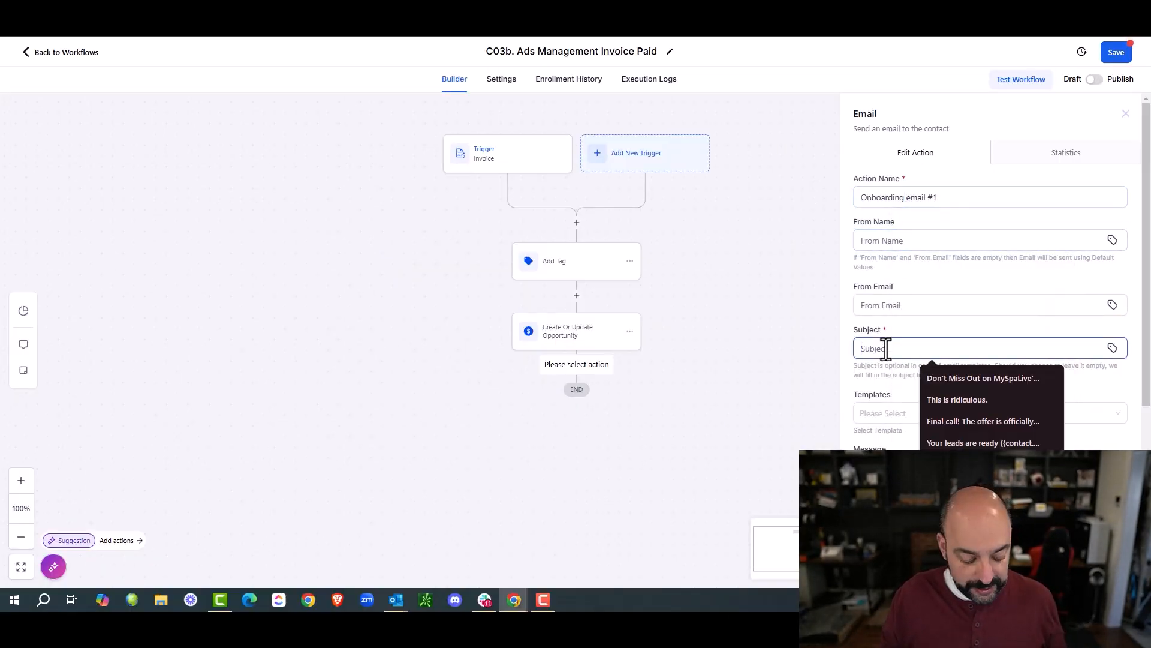
pyautogui.write('xxx')
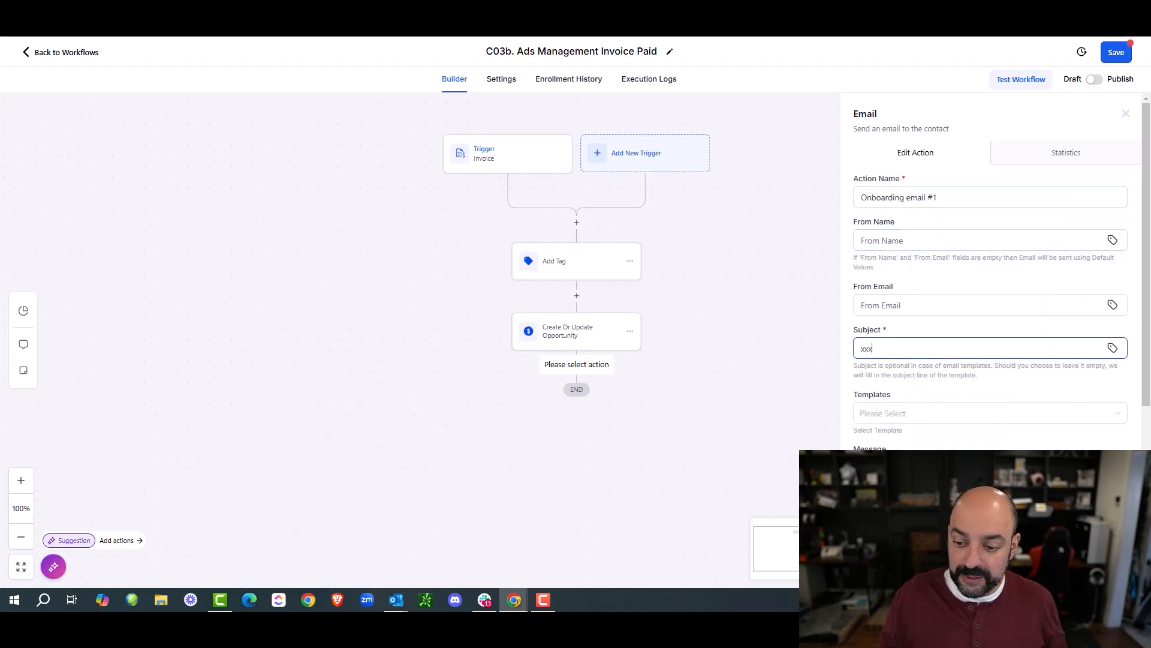
pyautogui.click(1099, 570)
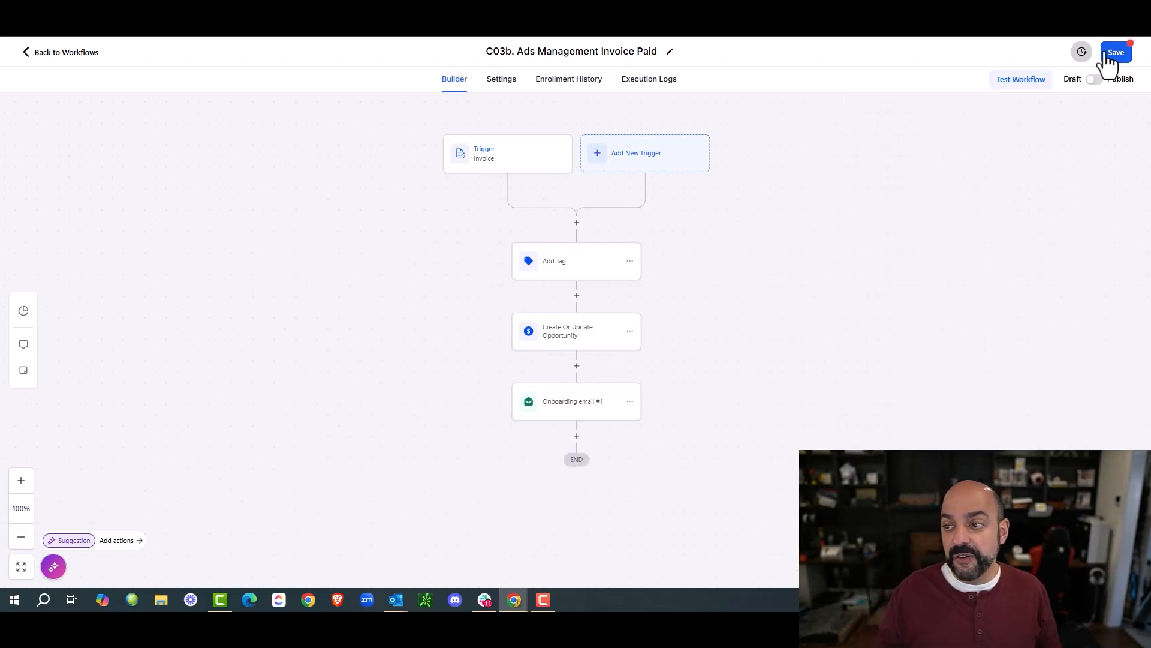
pyautogui.click(1116, 52)
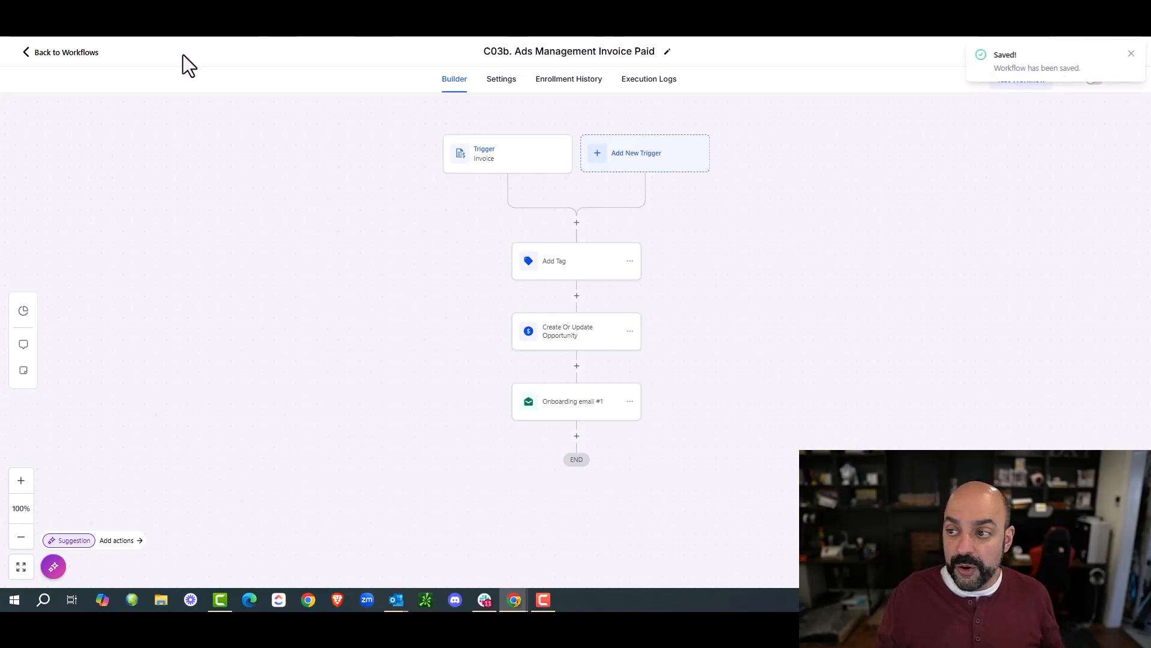
# Return to the workflow list and duplicate C03. Send Ads Management Contract as C04. Send Website Build
pyautogui.click(80, 54)
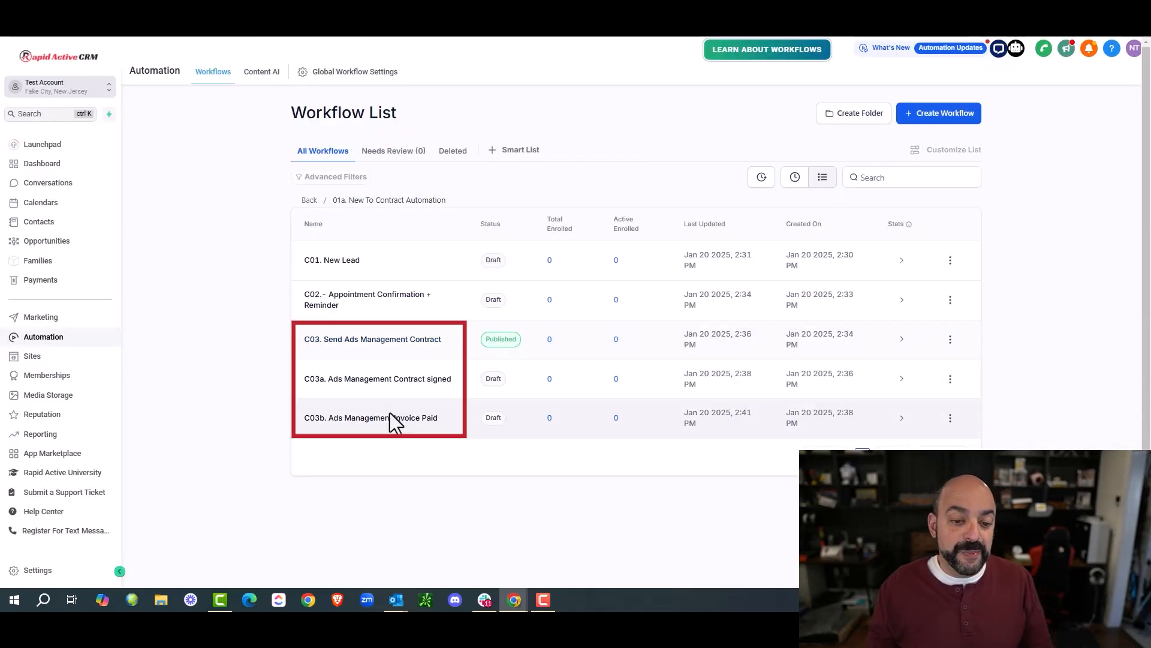
pyautogui.click(950, 340)
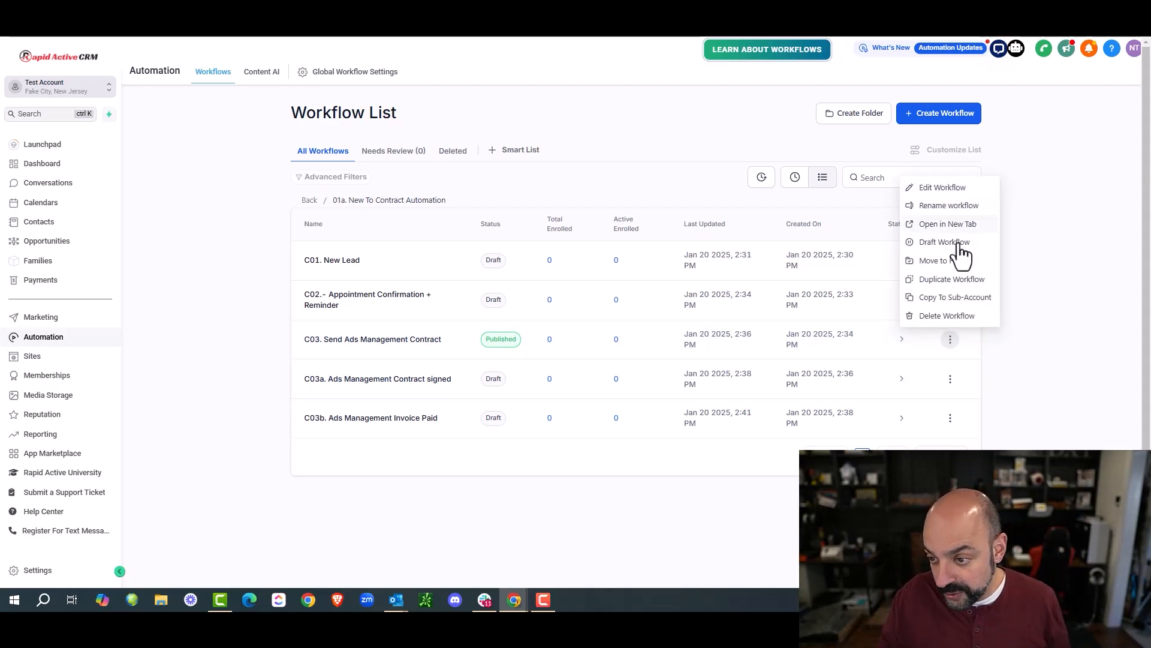
pyautogui.click(957, 280)
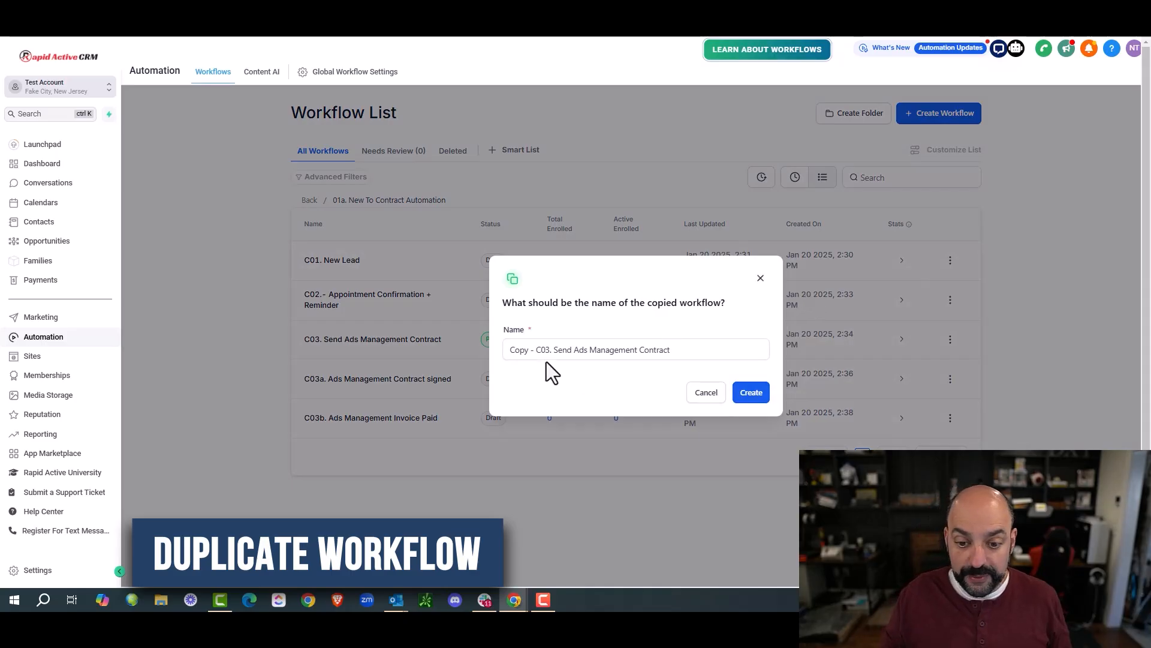
pyautogui.moveTo(547, 351); pyautogui.dragTo(450, 354)
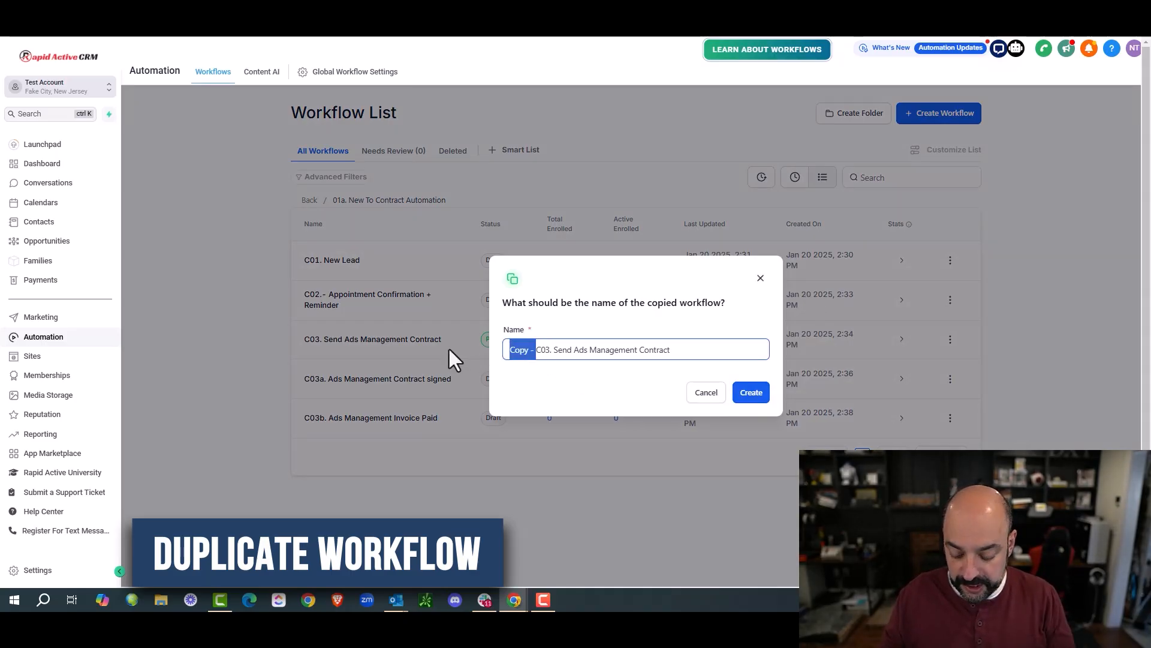
pyautogui.press('BackSpace')
pyautogui.click(523, 351)
pyautogui.press('BackSpace')
pyautogui.write('4')
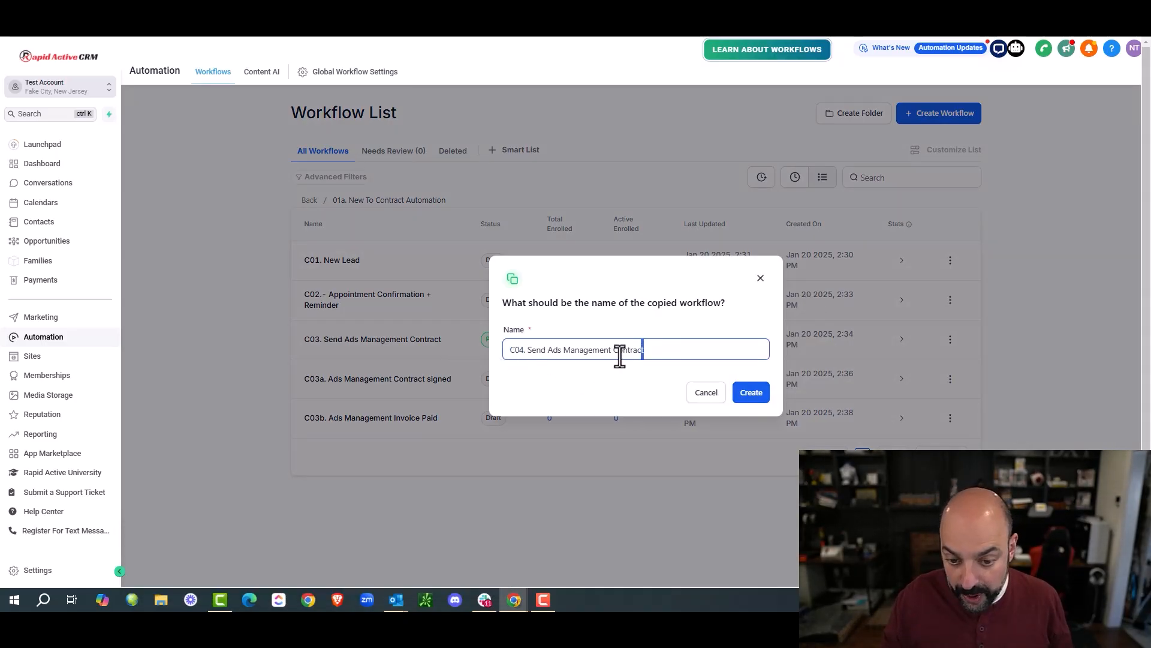
pyautogui.moveTo(619, 357); pyautogui.dragTo(547, 358)
pyautogui.write('Website Build')
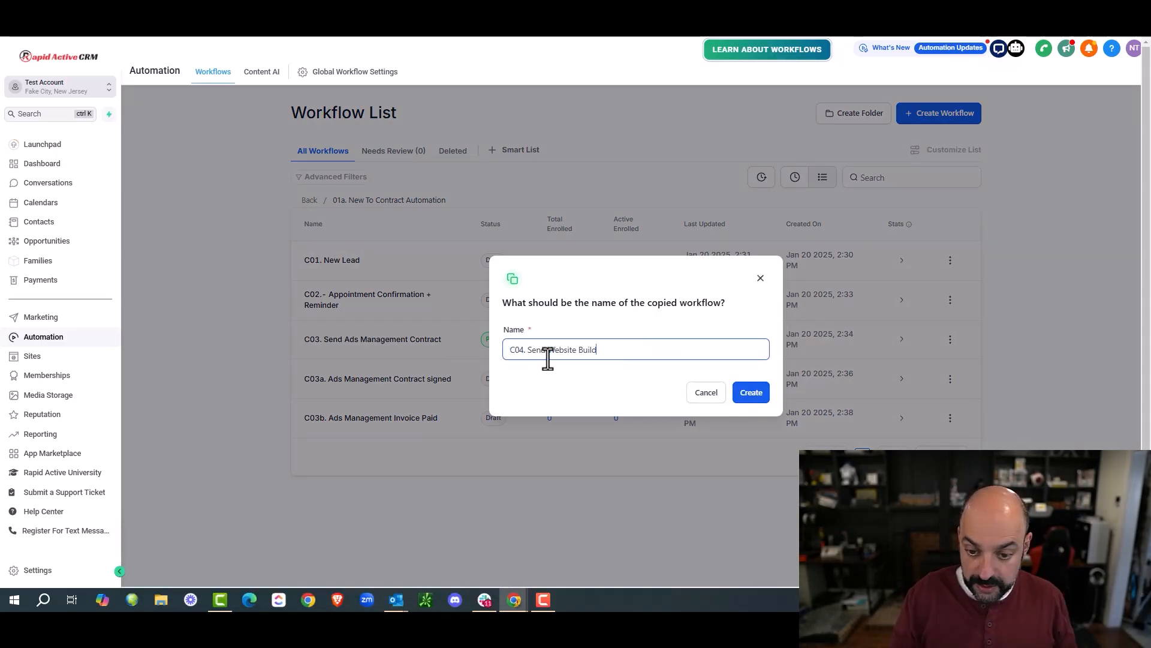
pyautogui.click(751, 392)
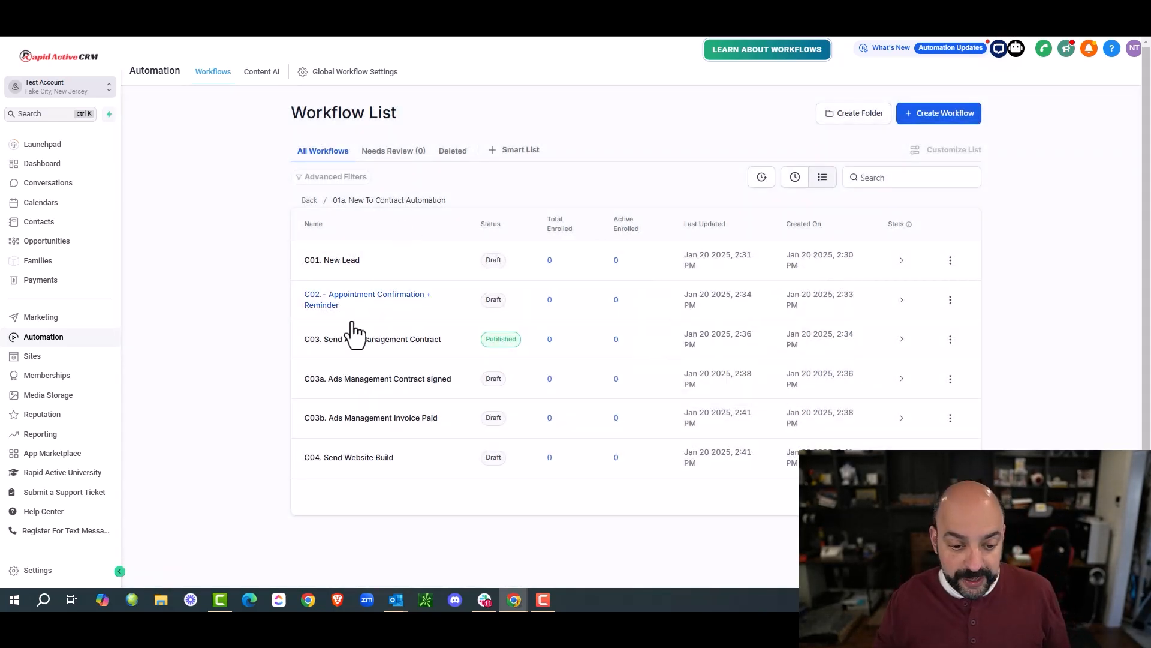
# Open the C04. Send Website Build workflow and set its trigger's pipeline stage filter to Send Contract: Website Build
pyautogui.click(367, 458)
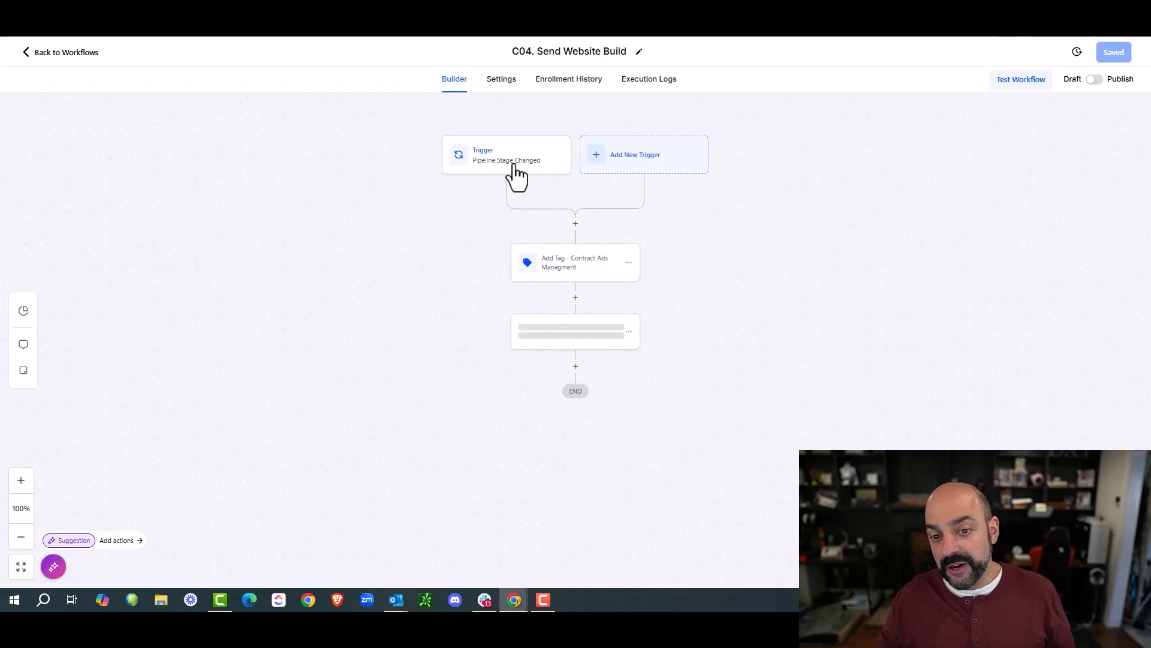
pyautogui.click(528, 171)
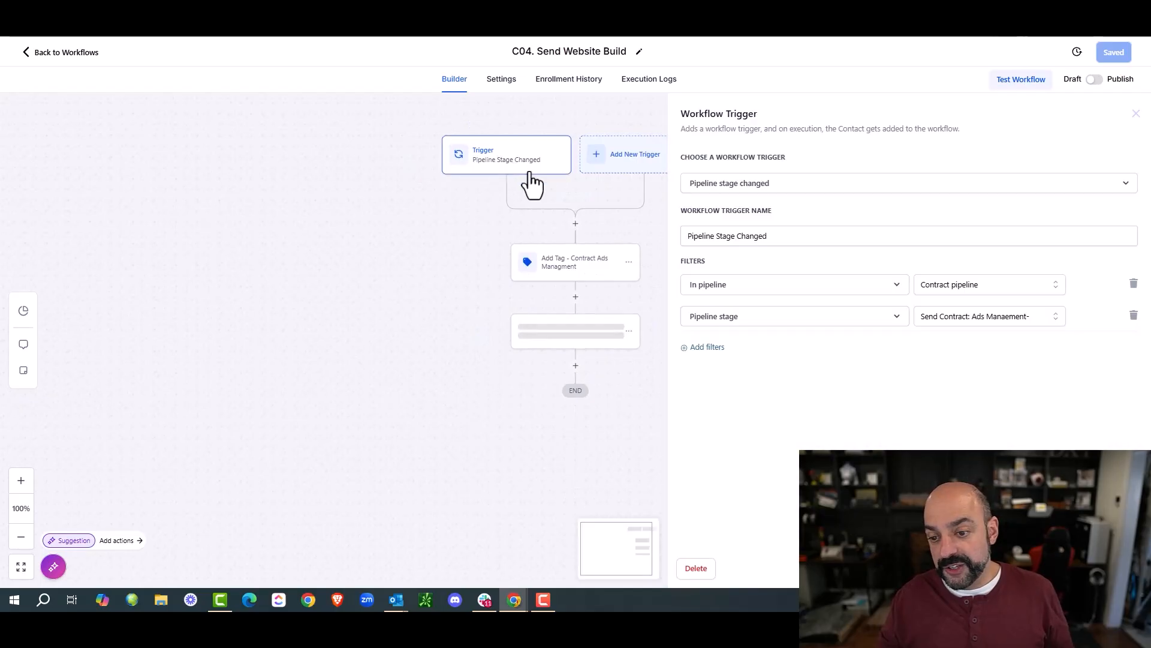
pyautogui.click(1029, 323)
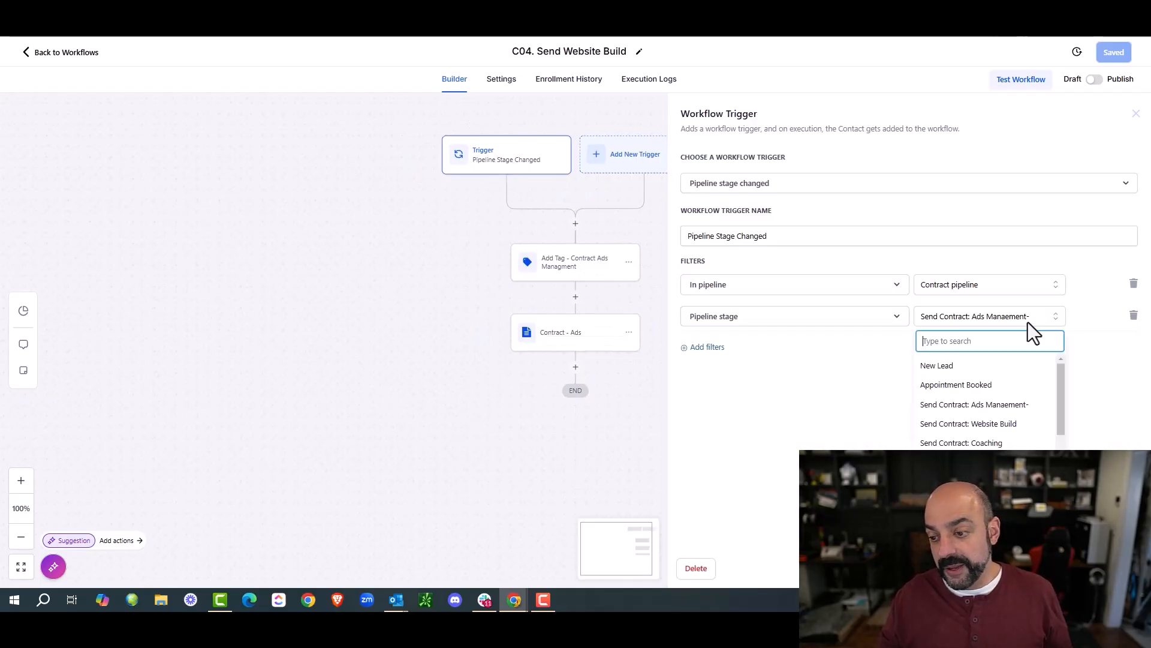
pyautogui.click(1013, 424)
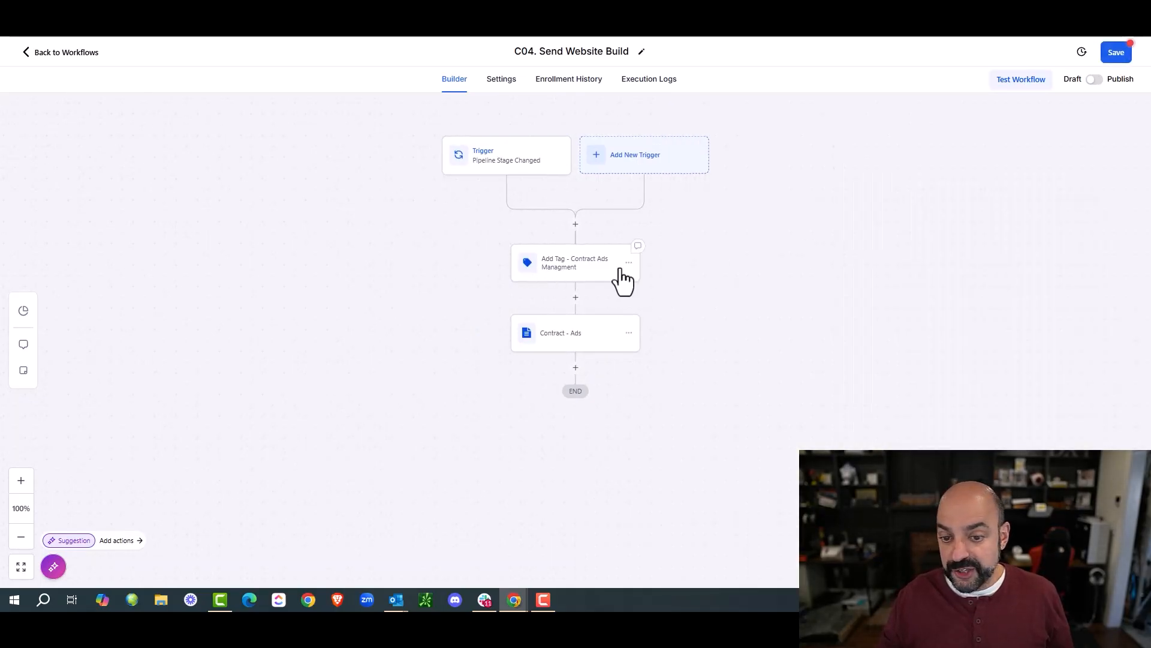
# Open the Add Tag - Contract Ads Managment action and remove its existing tag
pyautogui.click(609, 277)
pyautogui.click(970, 225)
pyautogui.click(974, 227)
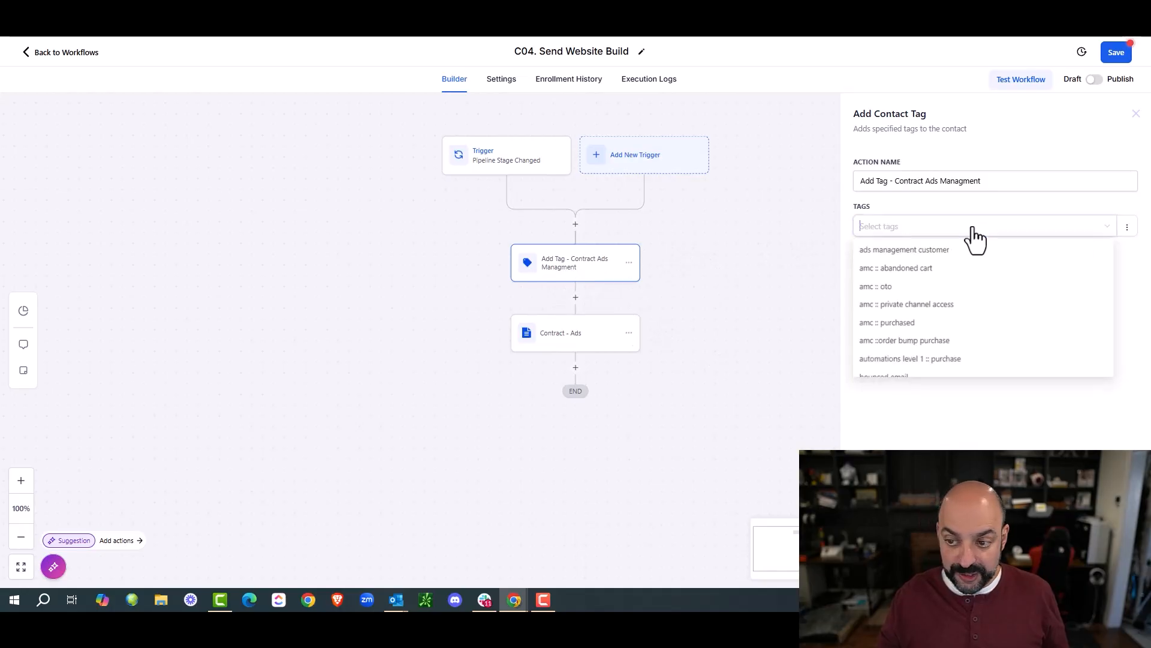
# Try to enter Website Build as the tag for the Add Tag action
pyautogui.write('W')
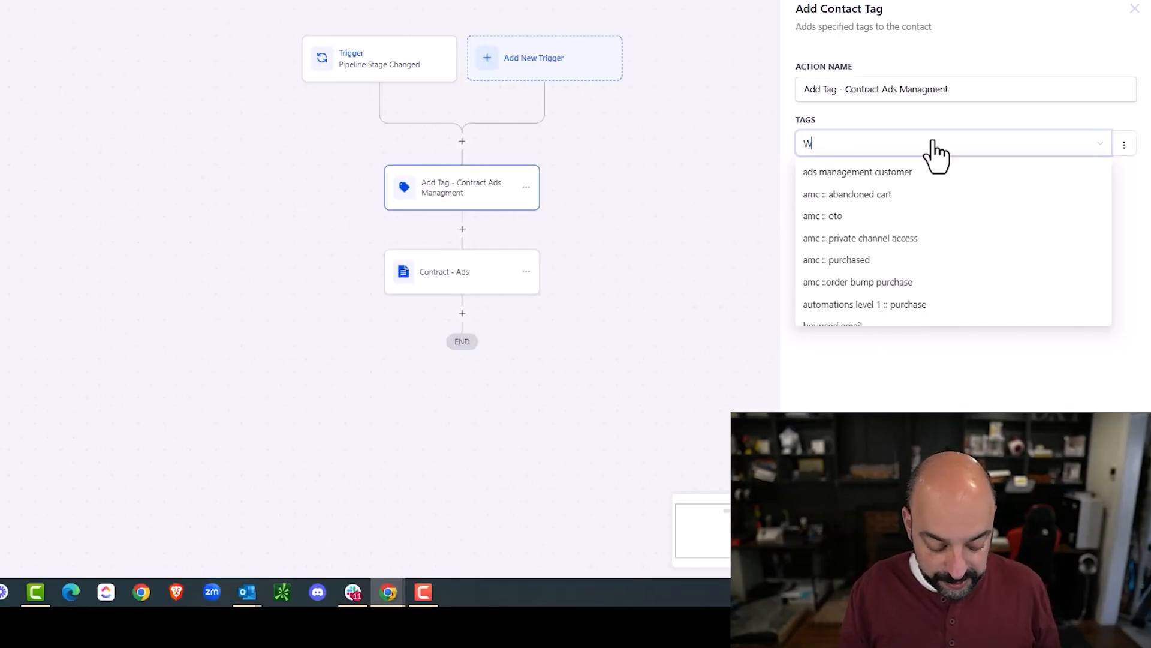
pyautogui.write('ebsite Build')
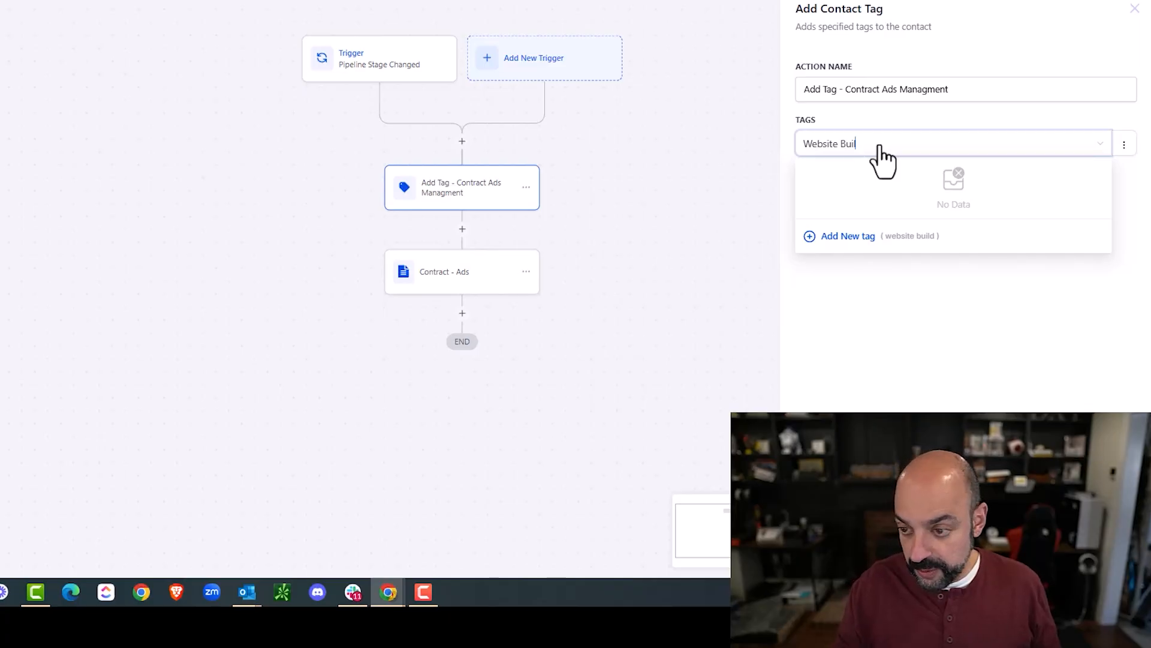
pyautogui.press('BackSpace')
pyautogui.press('BackSpace')
pyautogui.press('BackSpace')
pyautogui.press('BackSpace')
pyautogui.press('BackSpace')
pyautogui.press('BackSpace')
pyautogui.press('BackSpace')
# Try to enter contract :: Website Build as the tag for the Add Tag - Contract Ads Managment action
pyautogui.write('send')
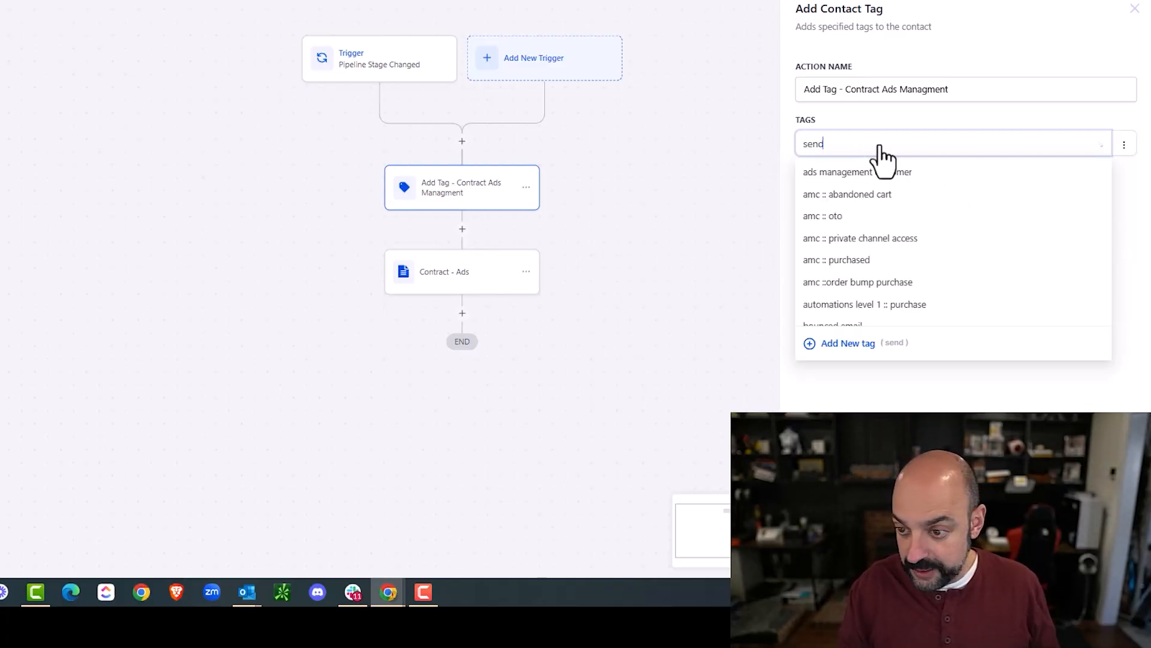
pyautogui.write('contr')
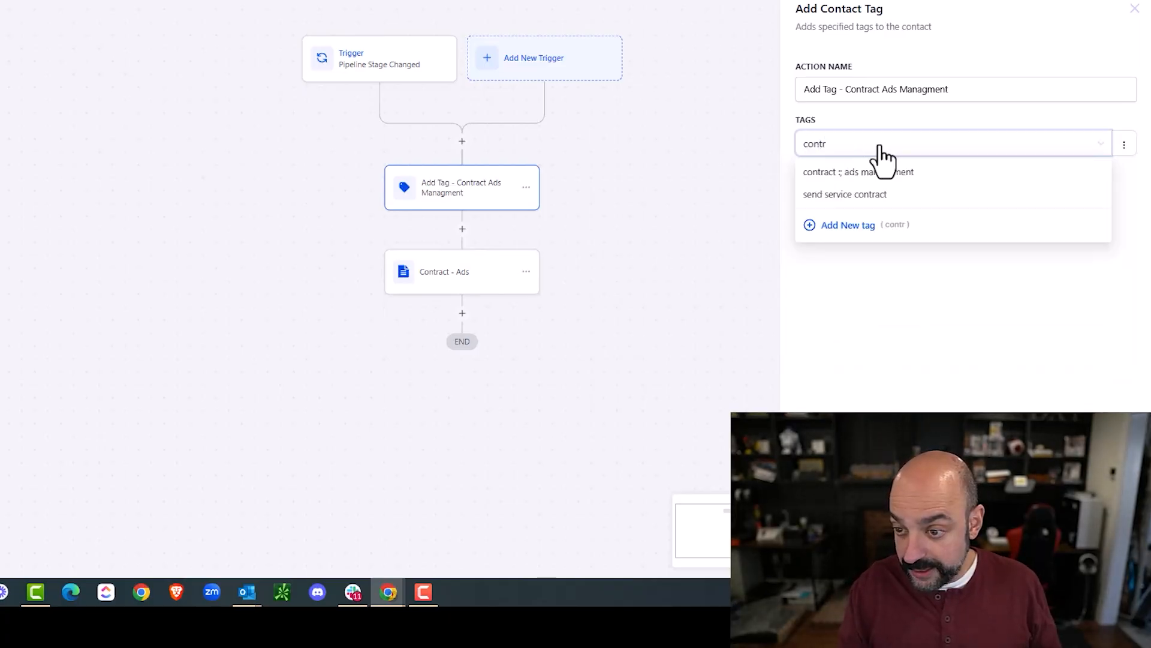
pyautogui.write('act :: Websi')
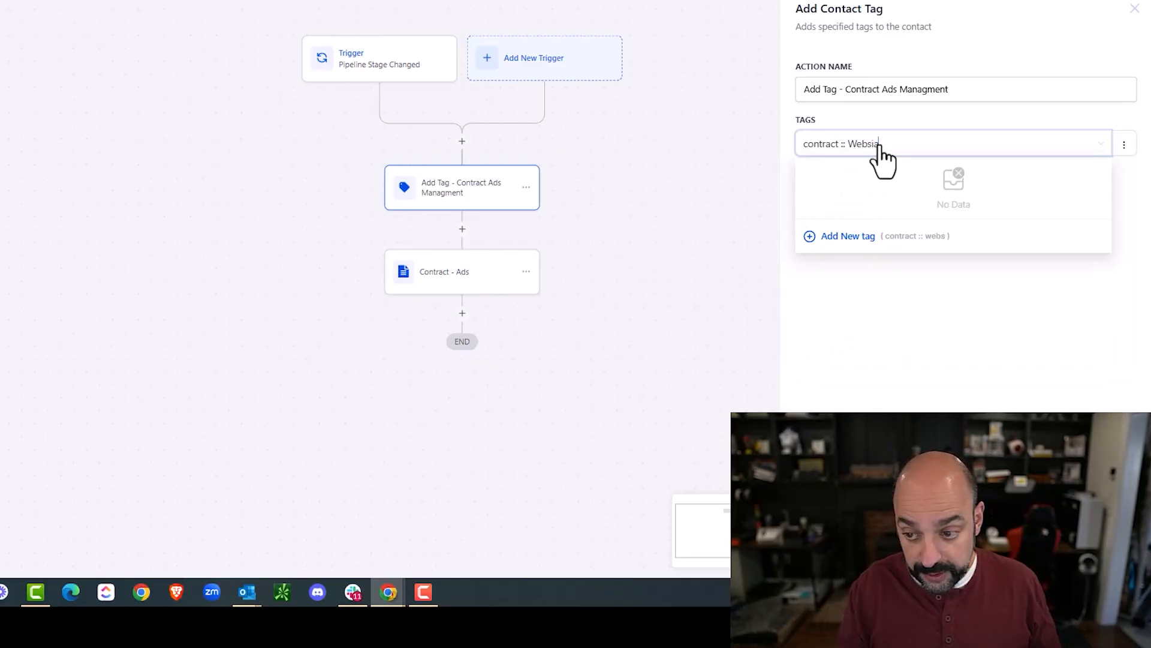
pyautogui.write('te Build')
pyautogui.press('Return')
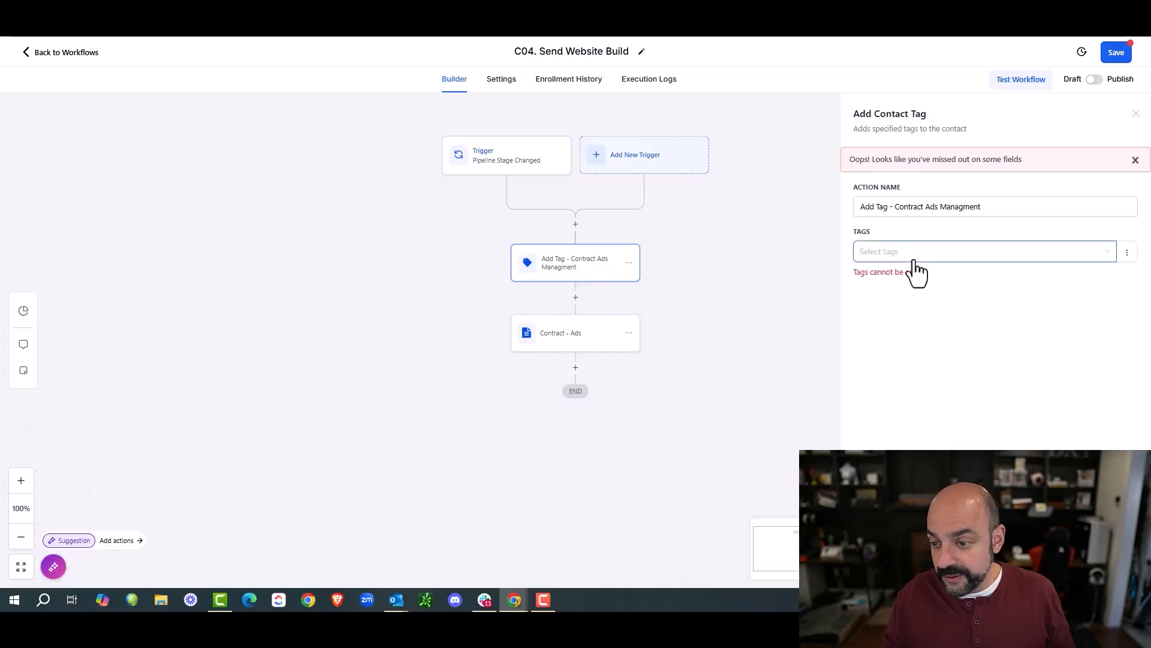
# Create the new tag contract :: website build for the Add Tag - Contract Ads Managment action and save the action
pyautogui.click(870, 177)
pyautogui.write('c')
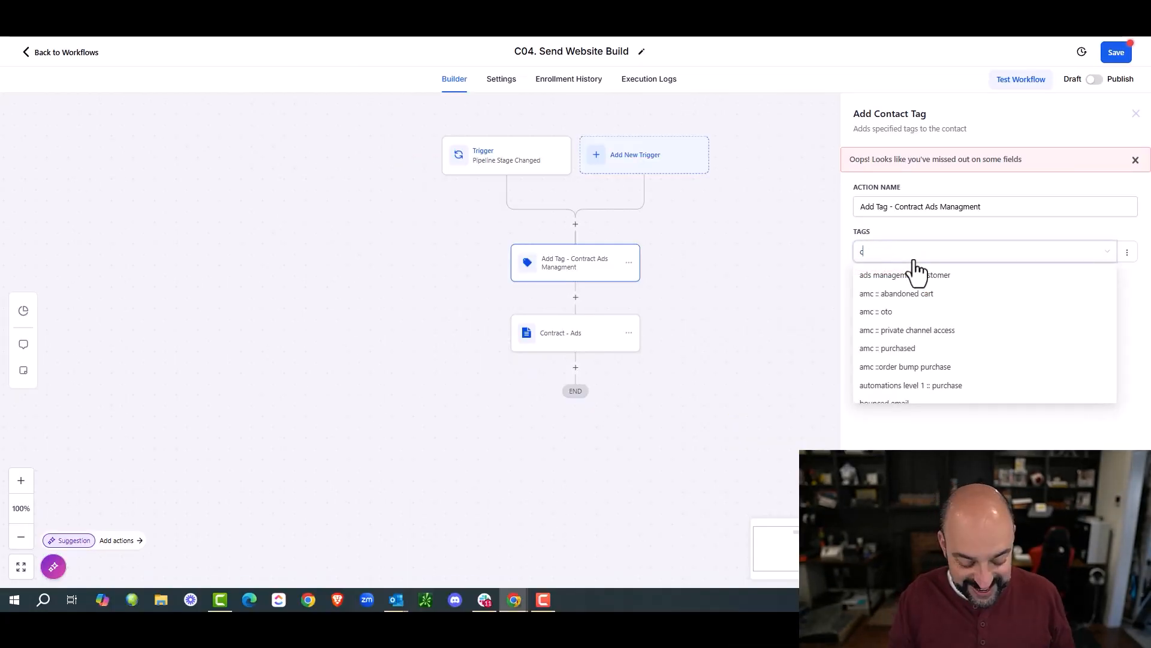
pyautogui.write('ontract :: Website')
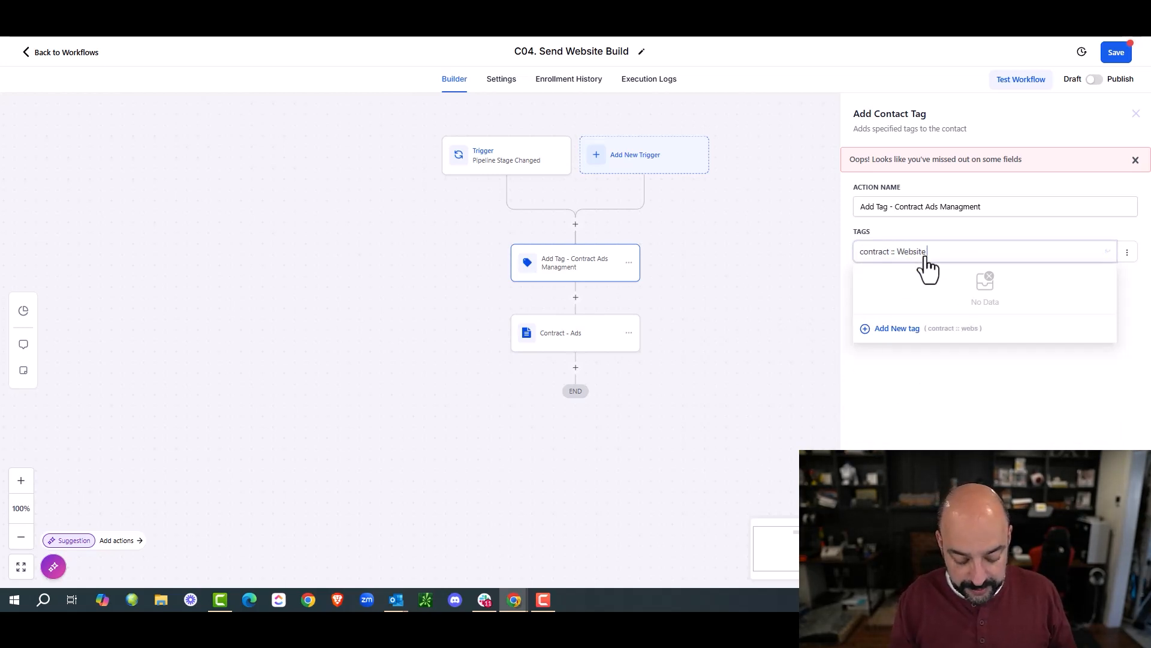
pyautogui.write(' Build')
pyautogui.click(867, 327)
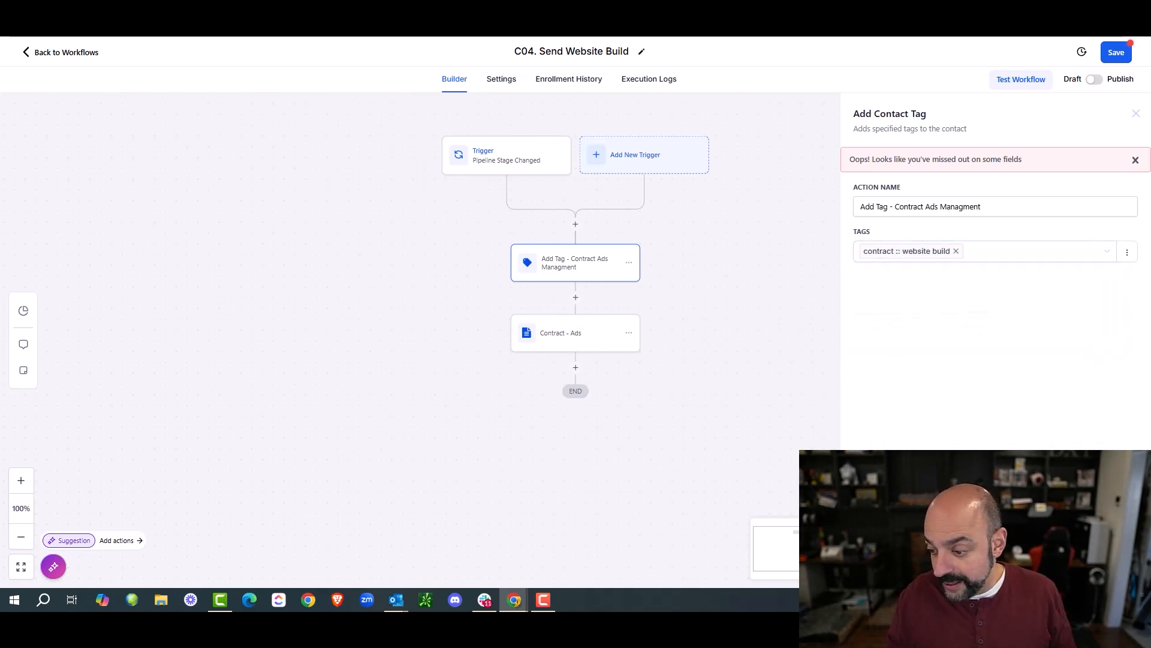
pyautogui.click(816, 412)
# Set the Contract - Ads action's template to Website Contract and save the C04. Send Website Build workflow
pyautogui.click(581, 338)
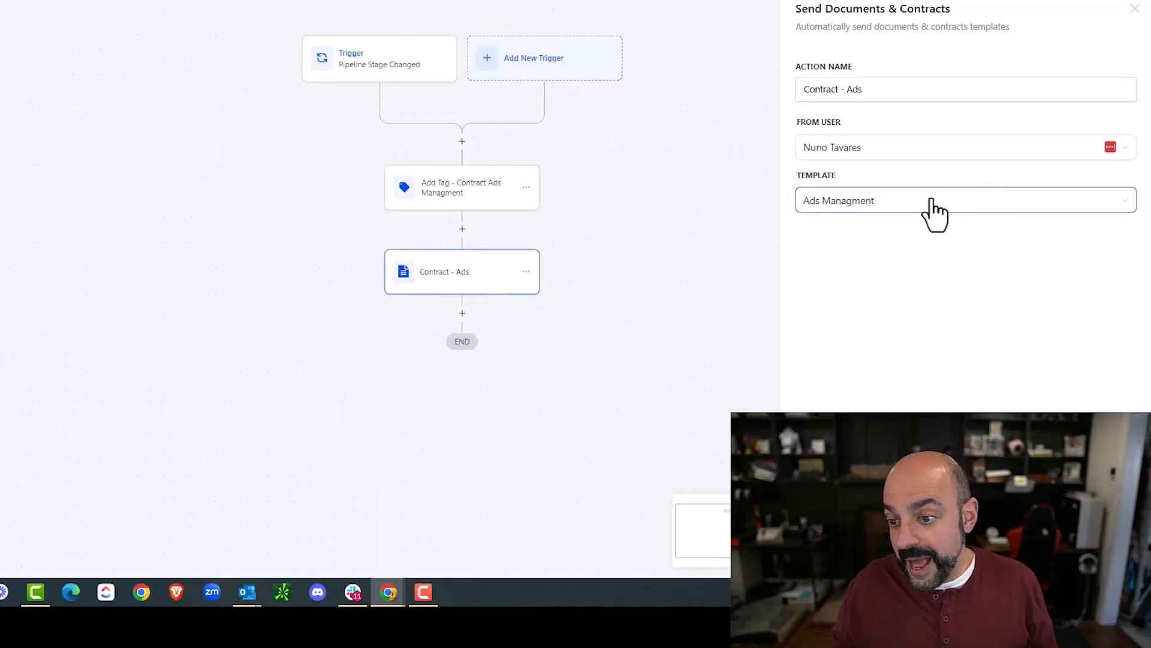
pyautogui.click(963, 272)
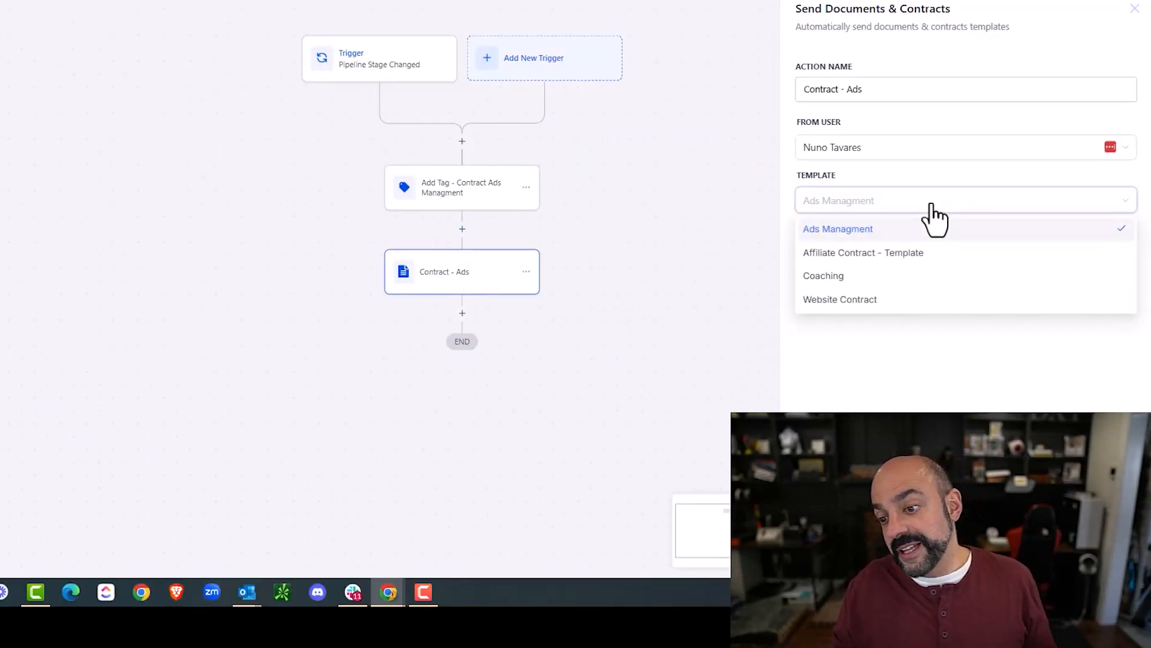
pyautogui.click(898, 299)
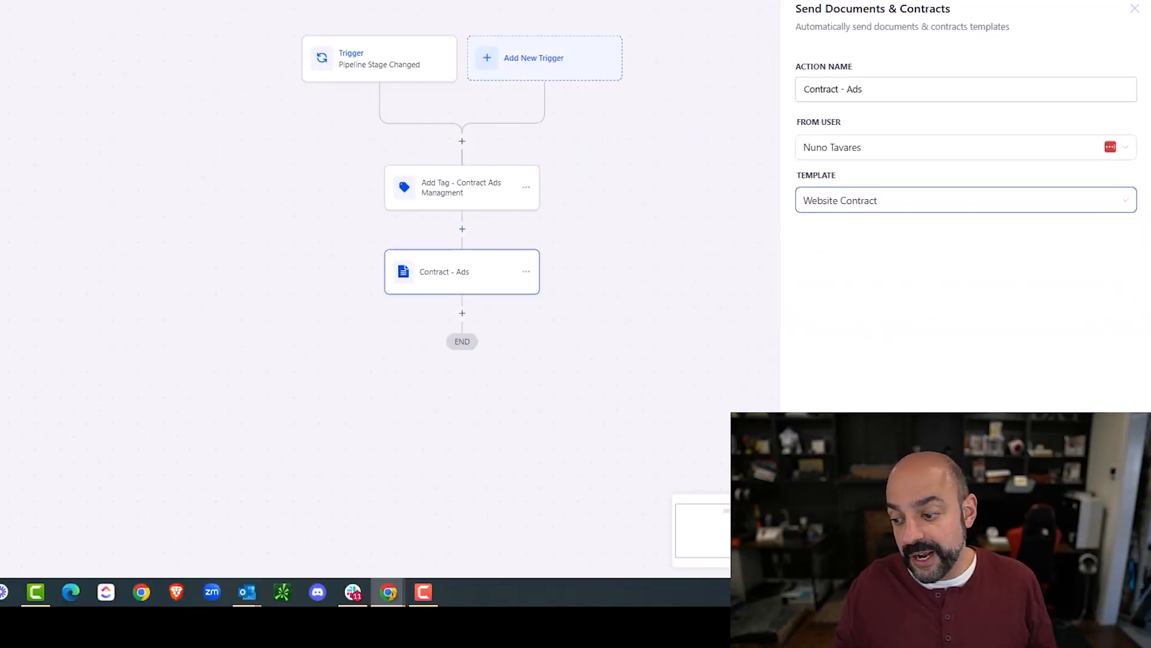
pyautogui.click(1098, 554)
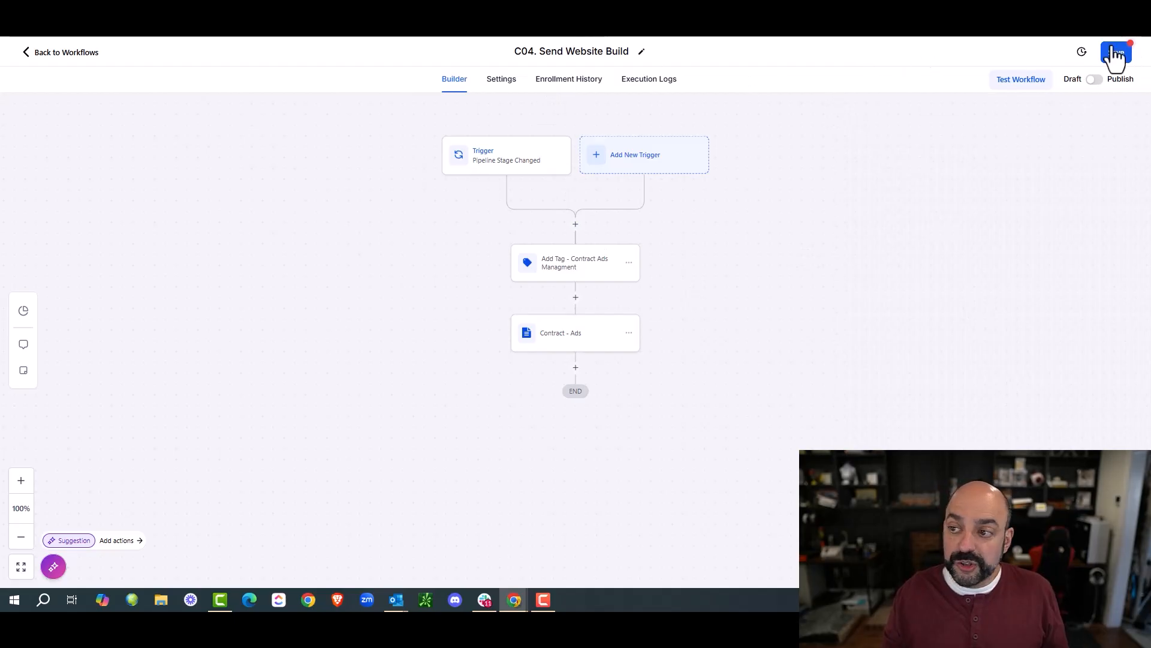
pyautogui.click(1119, 53)
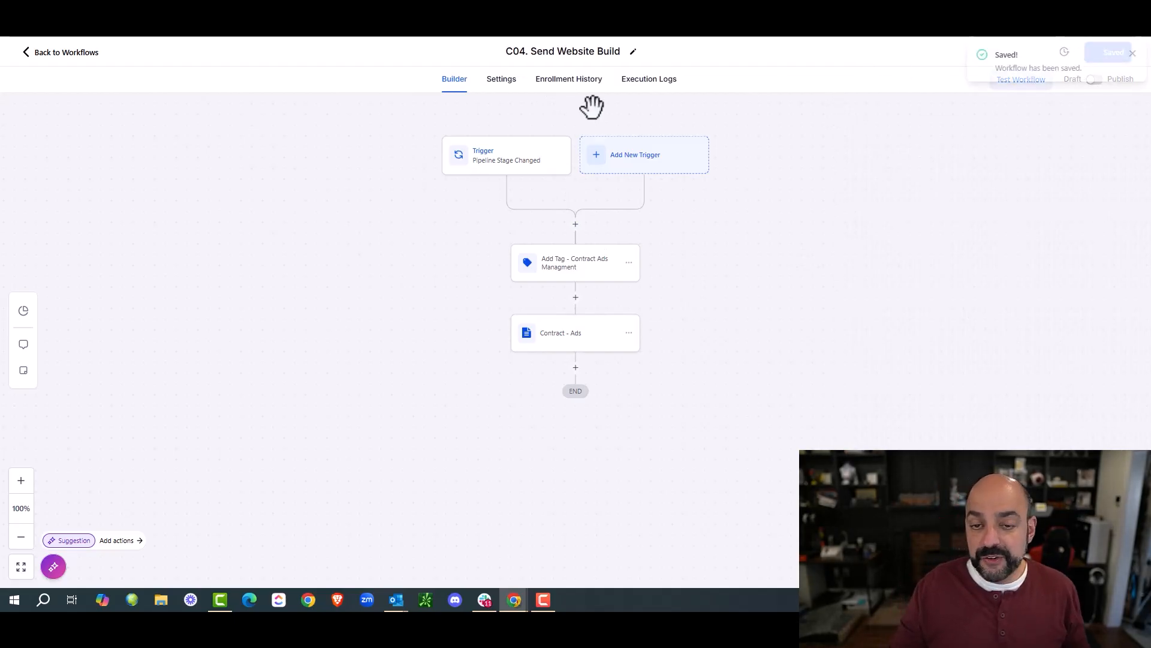
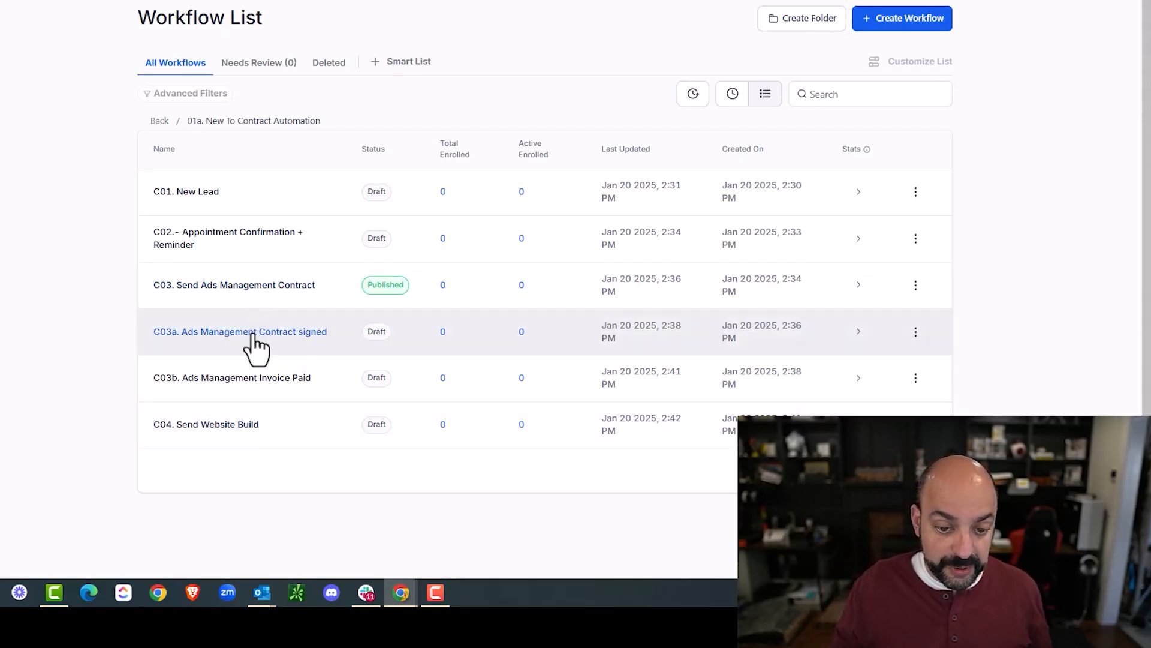
# Duplicate the C03a. Ads Management Contract signed workflow as C04a. Website Build Contract signed
pyautogui.click(915, 333)
pyautogui.click(907, 264)
pyautogui.click(424, 295)
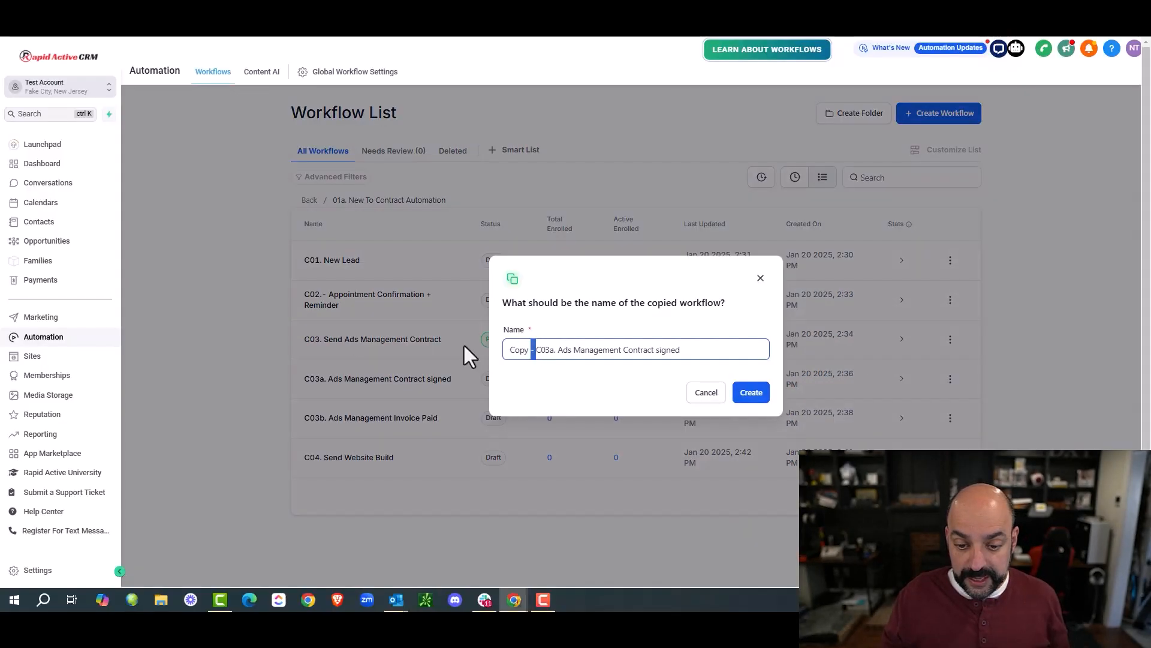
pyautogui.press('BackSpace')
pyautogui.press('BackSpace')
pyautogui.press('BackSpace')
pyautogui.press('BackSpace')
pyautogui.press('BackSpace')
pyautogui.press('BackSpace')
pyautogui.press('BackSpace')
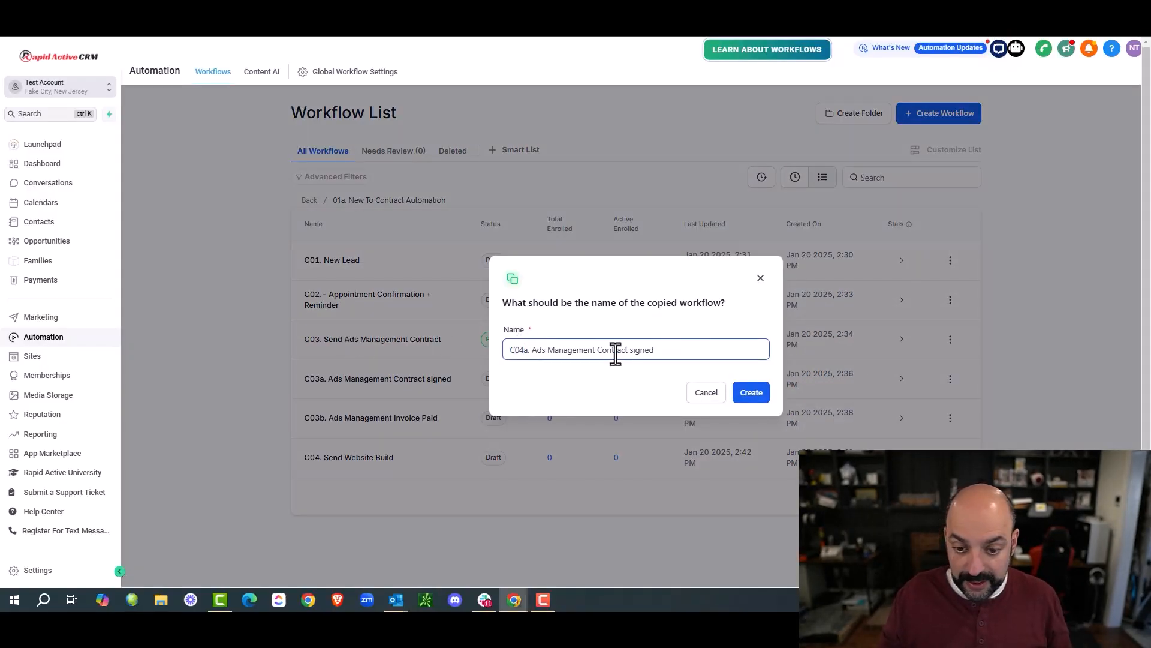
pyautogui.moveTo(595, 354); pyautogui.dragTo(523, 355)
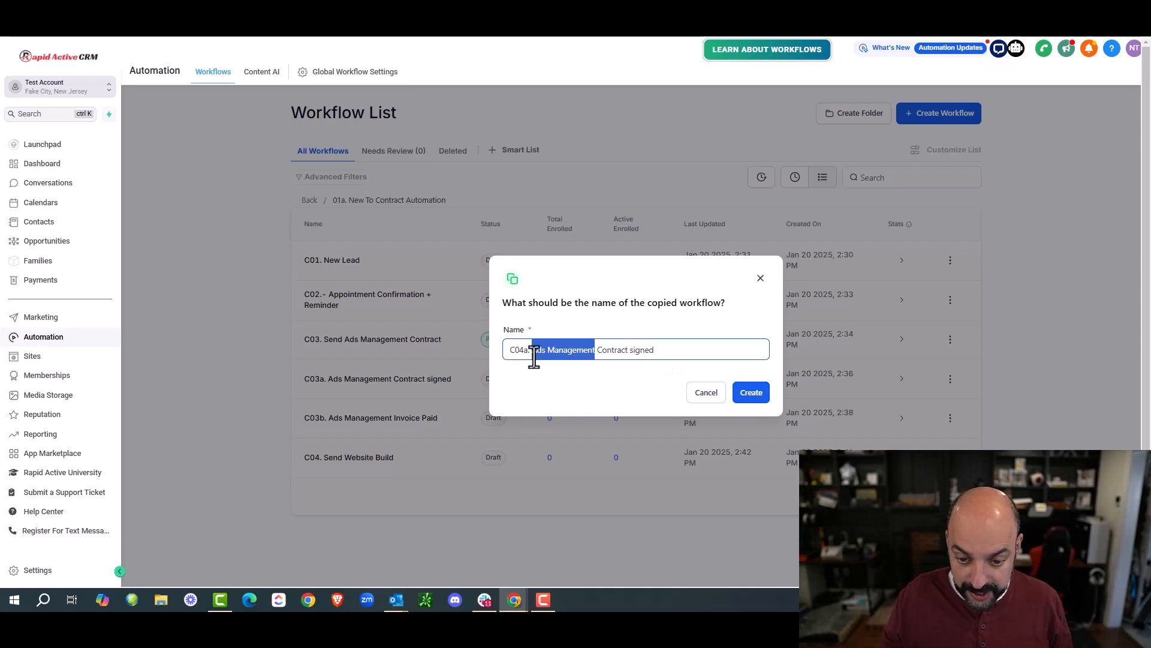
pyautogui.write('Website Build')
pyautogui.click(752, 393)
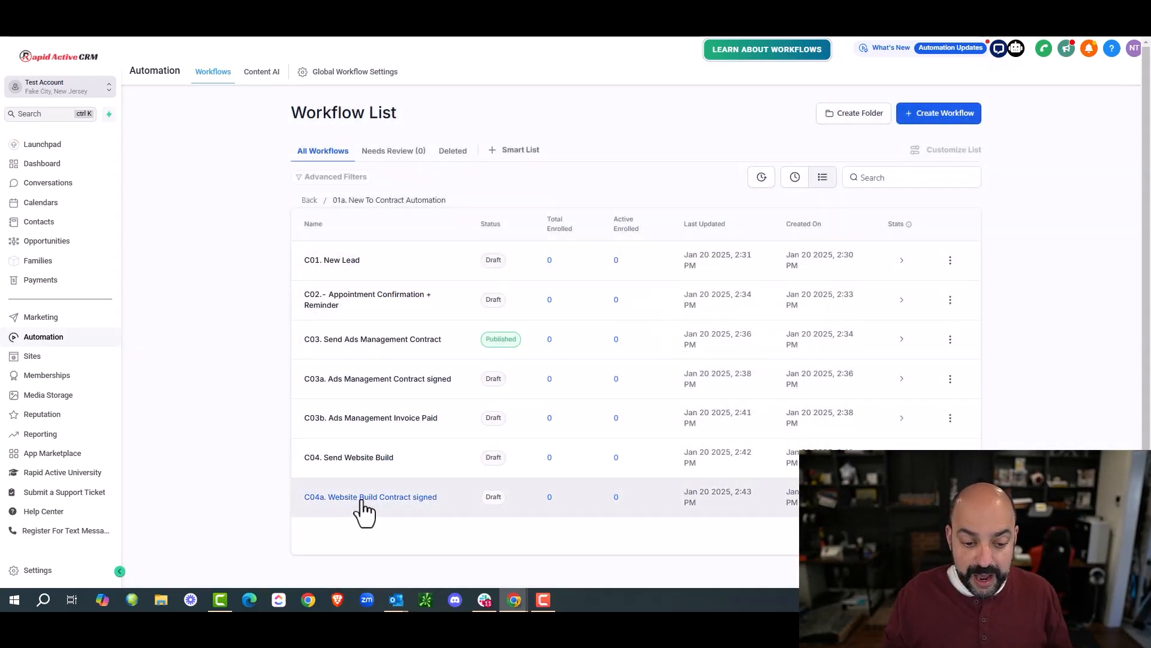
# Open the C04a. Website Build Contract signed workflow and set its trigger's template filter to Website Contract
pyautogui.click(360, 510)
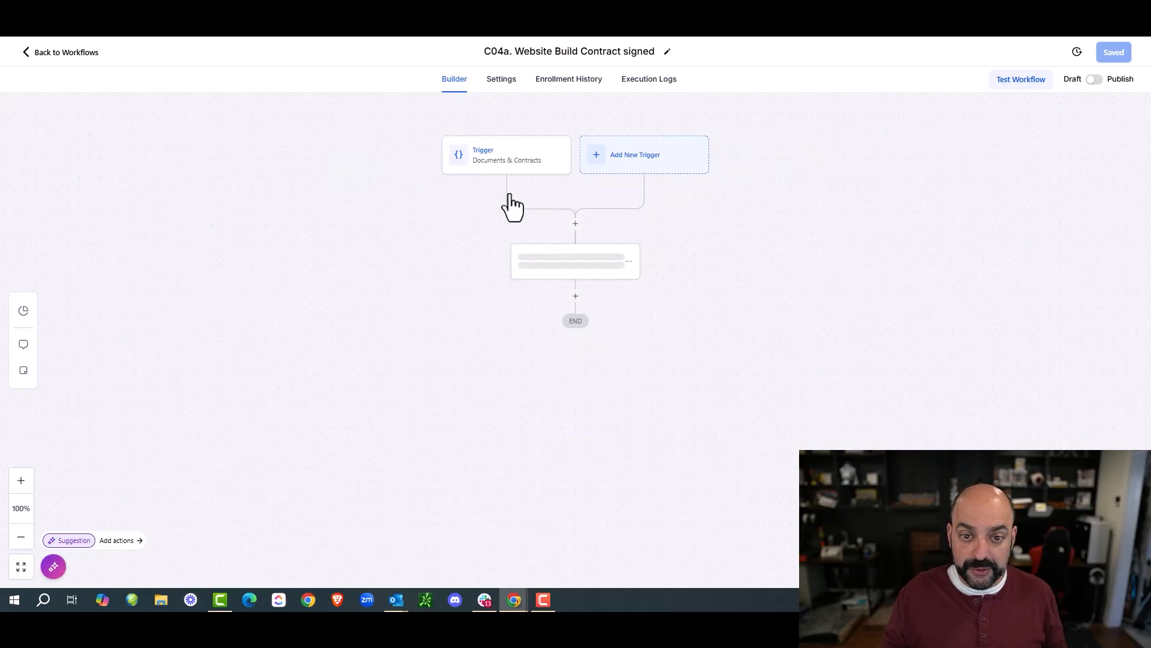
pyautogui.click(523, 163)
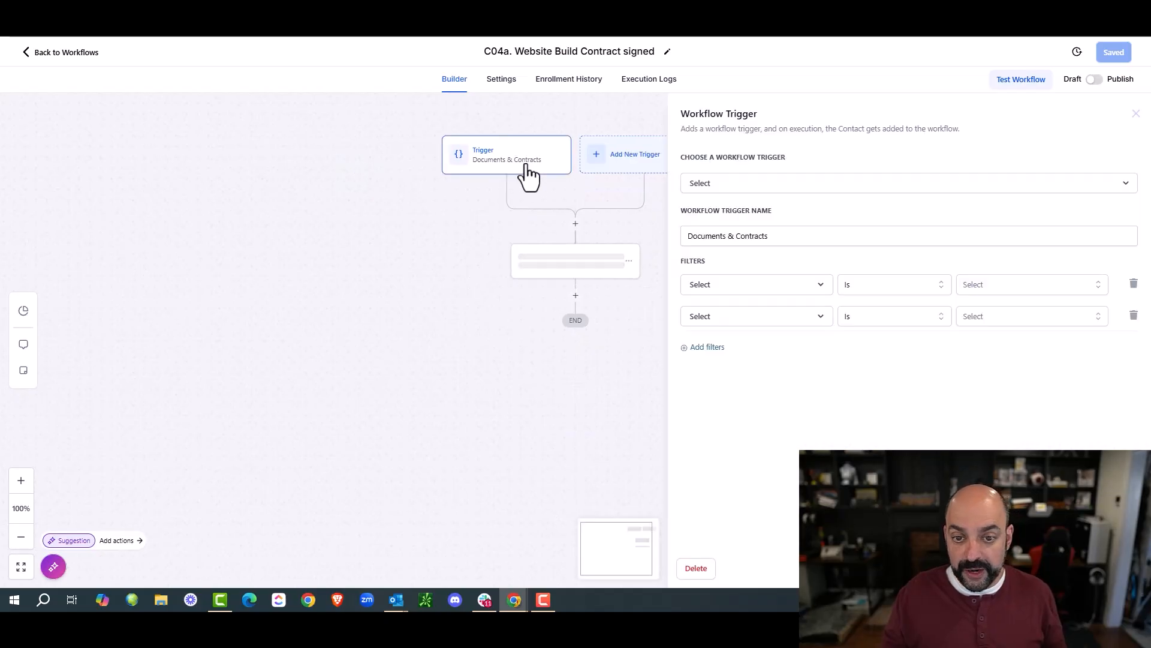
pyautogui.click(1003, 284)
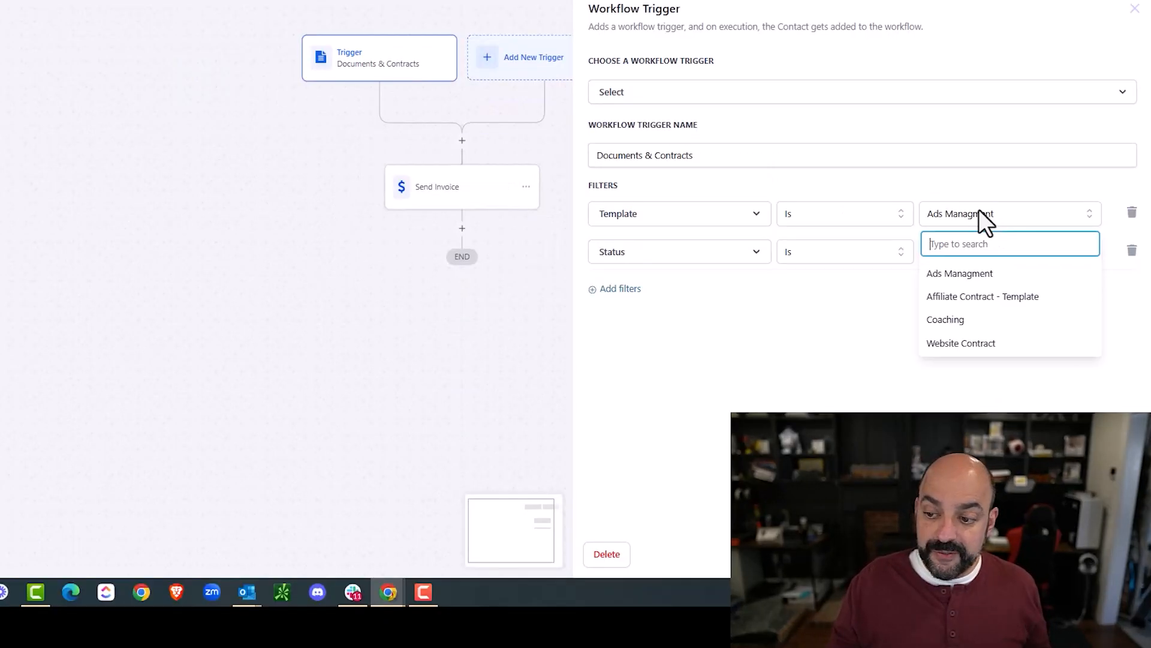
pyautogui.click(996, 395)
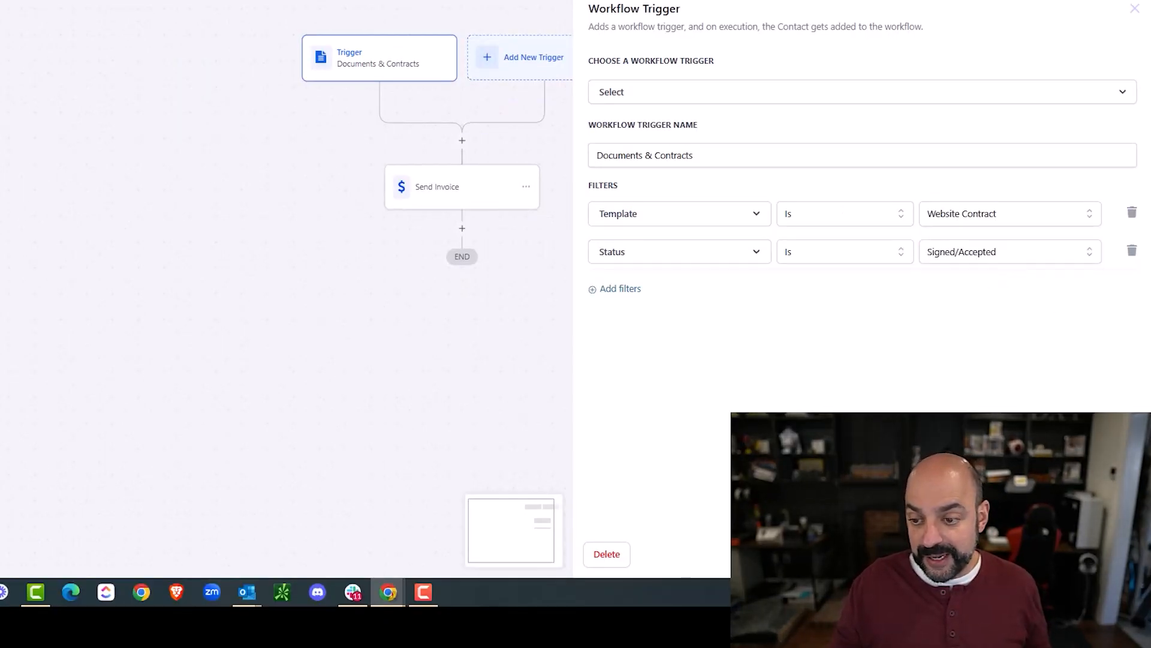
pyautogui.click(519, 239)
# Set the Send Invoice action's invoice template to Service Templates and save the workflow
pyautogui.click(456, 192)
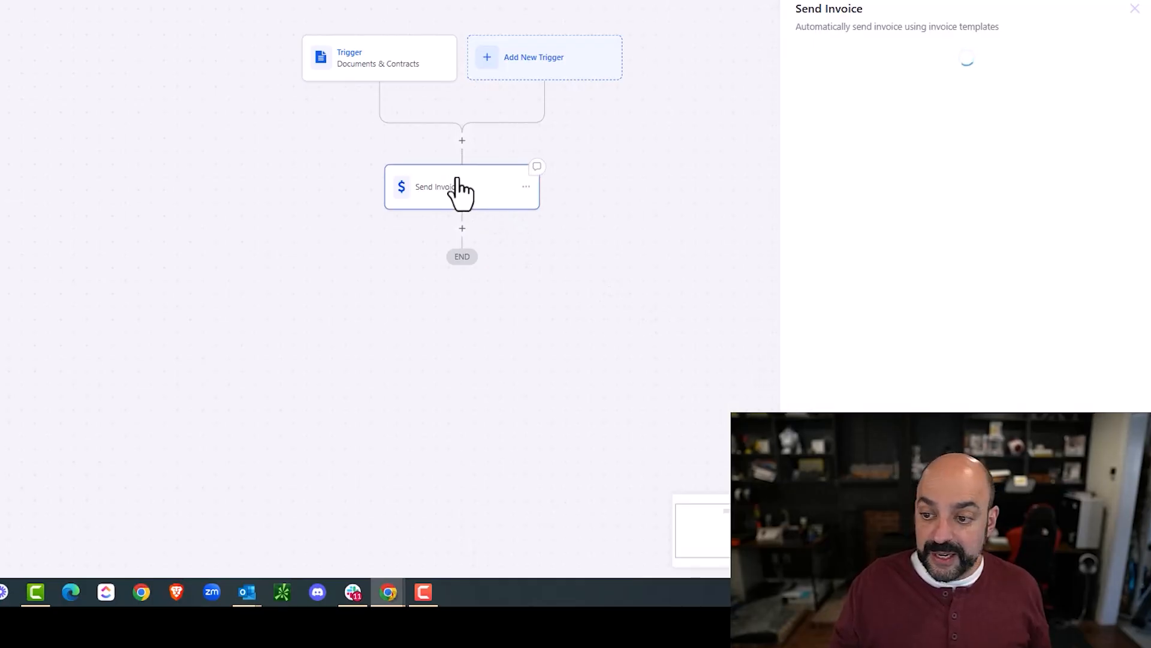
pyautogui.click(901, 205)
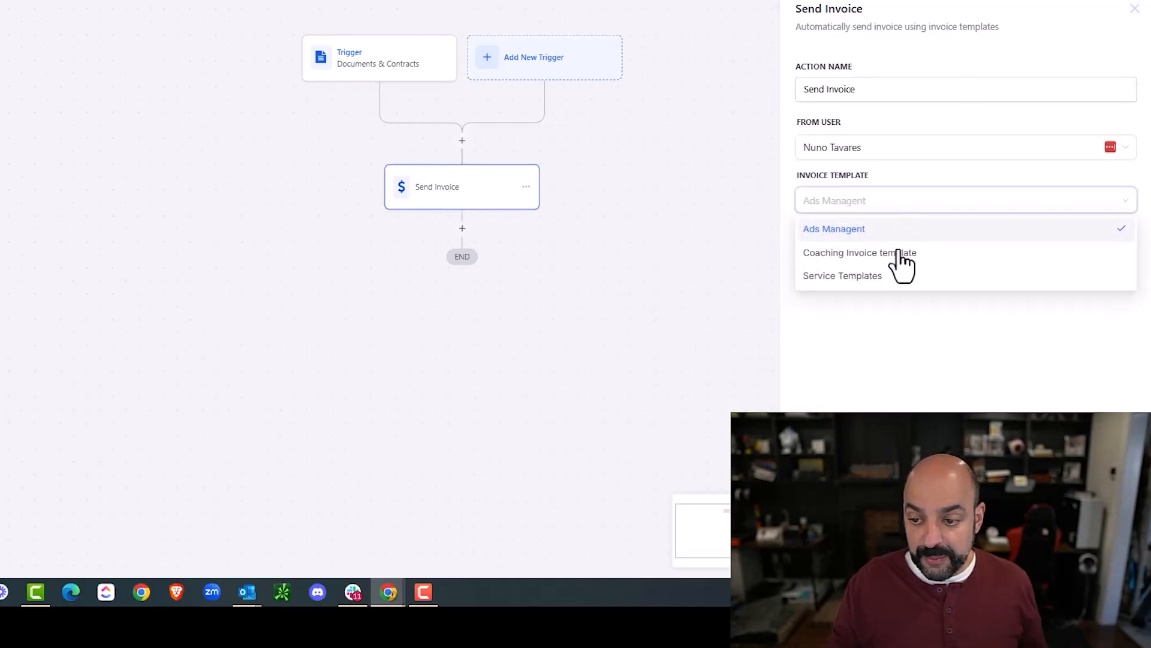
pyautogui.click(894, 276)
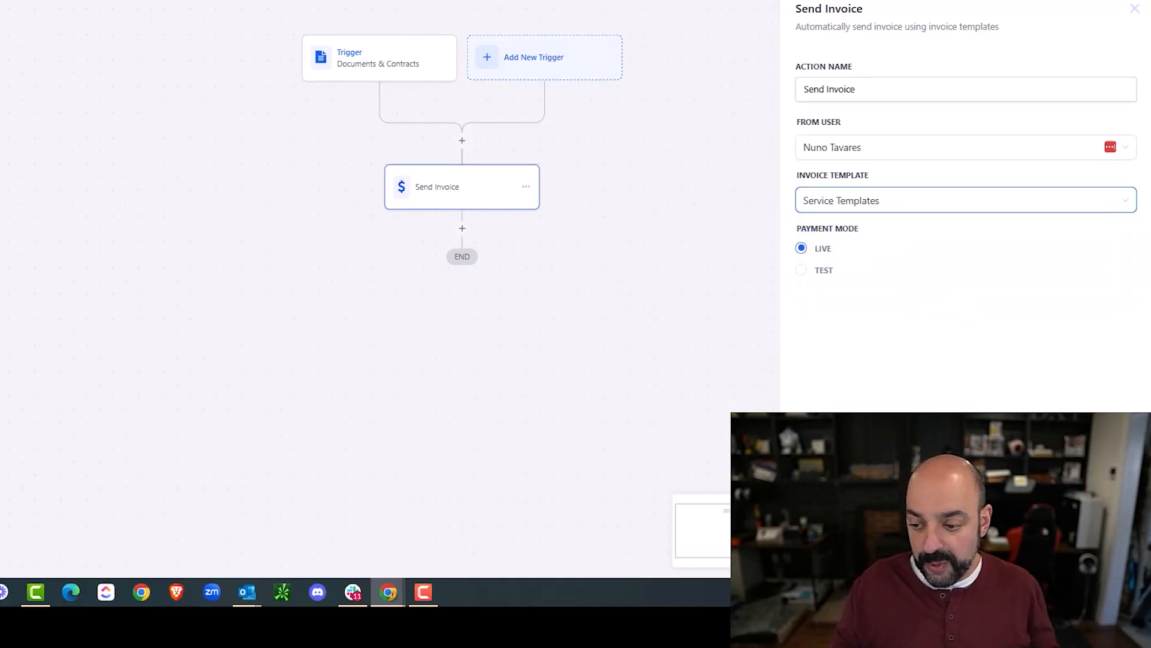
pyautogui.click(1101, 558)
pyautogui.click(1114, 53)
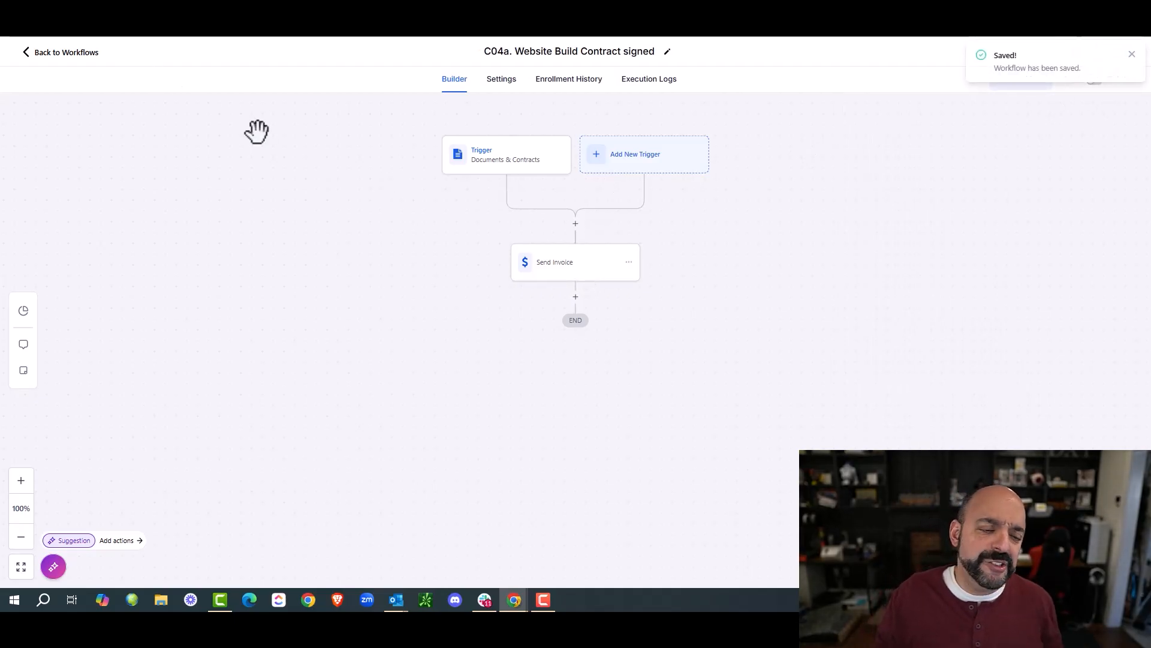
# Return to the workflow list and duplicate C03b. Ads Management Invoice Paid as C04b. Website Build Invoice Paid
pyautogui.click(84, 54)
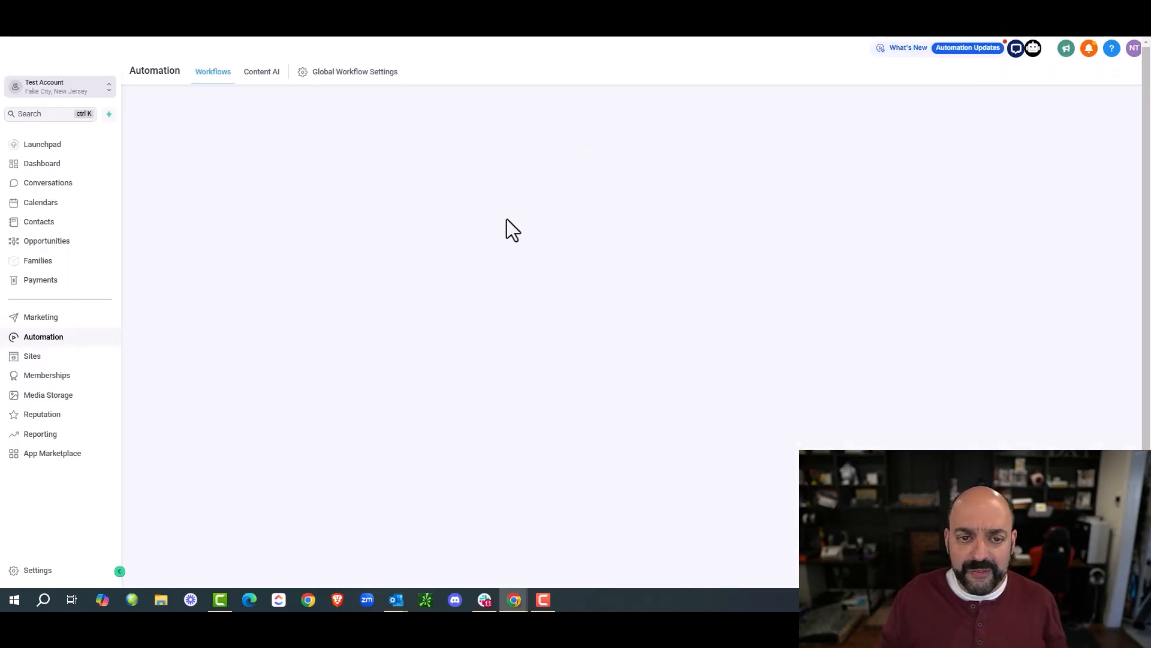
pyautogui.scroll(-2, 386, 366)
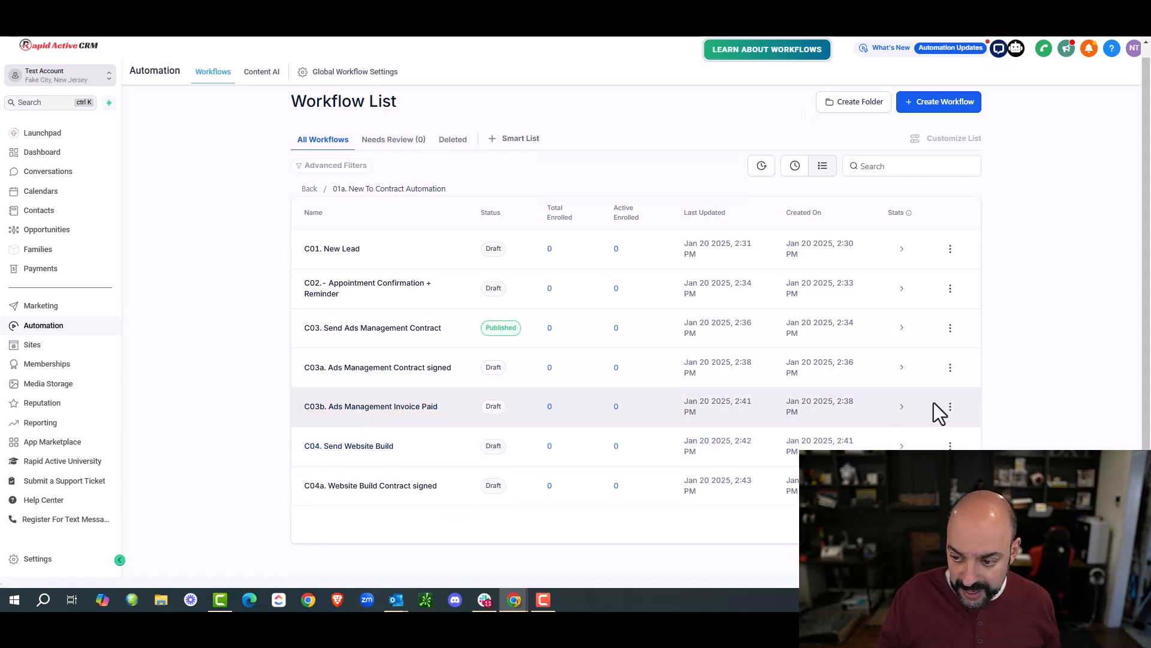
pyautogui.click(950, 406)
pyautogui.click(953, 346)
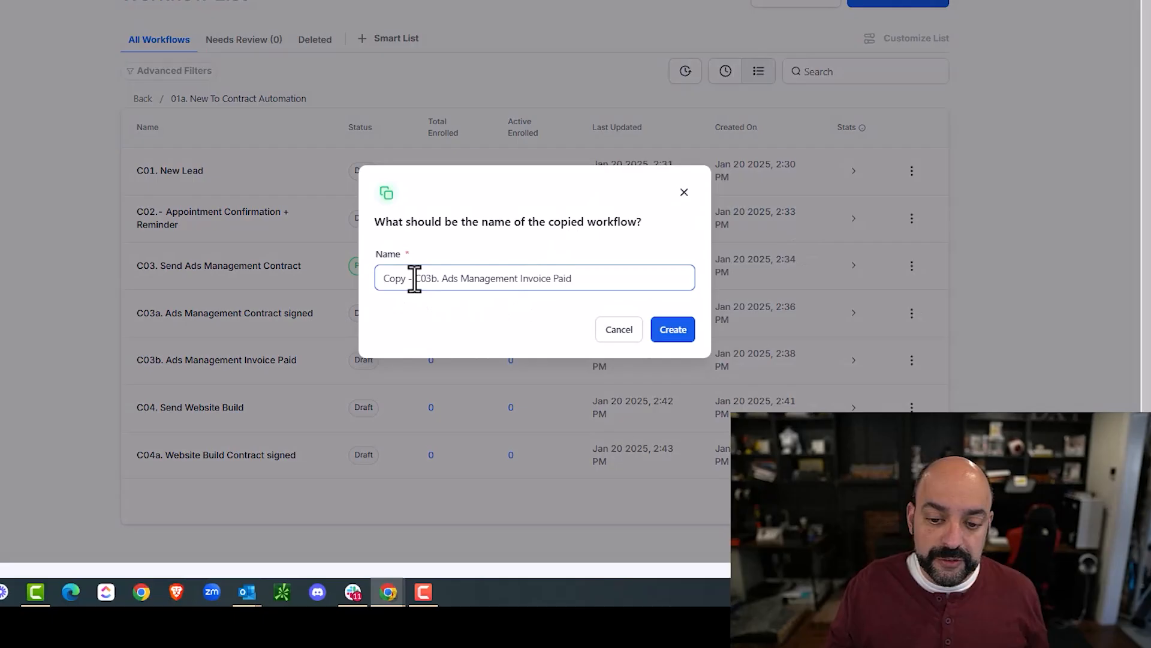
pyautogui.moveTo(535, 338); pyautogui.dragTo(398, 349)
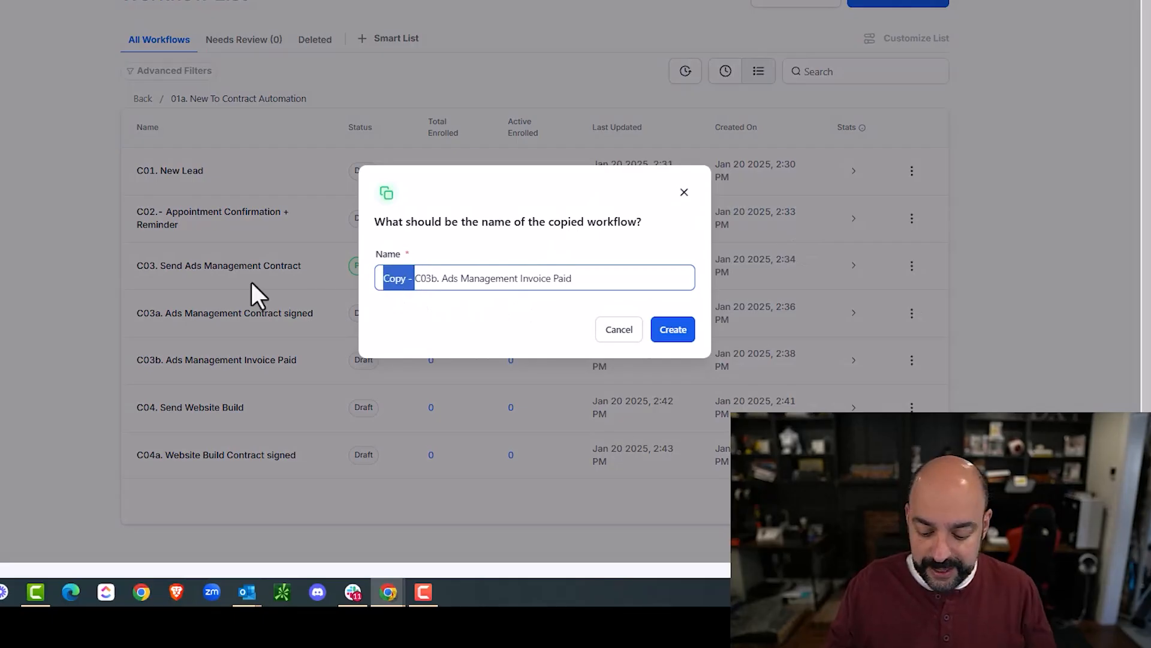
pyautogui.press('BackSpace')
pyautogui.click(398, 277)
pyautogui.press('BackSpace')
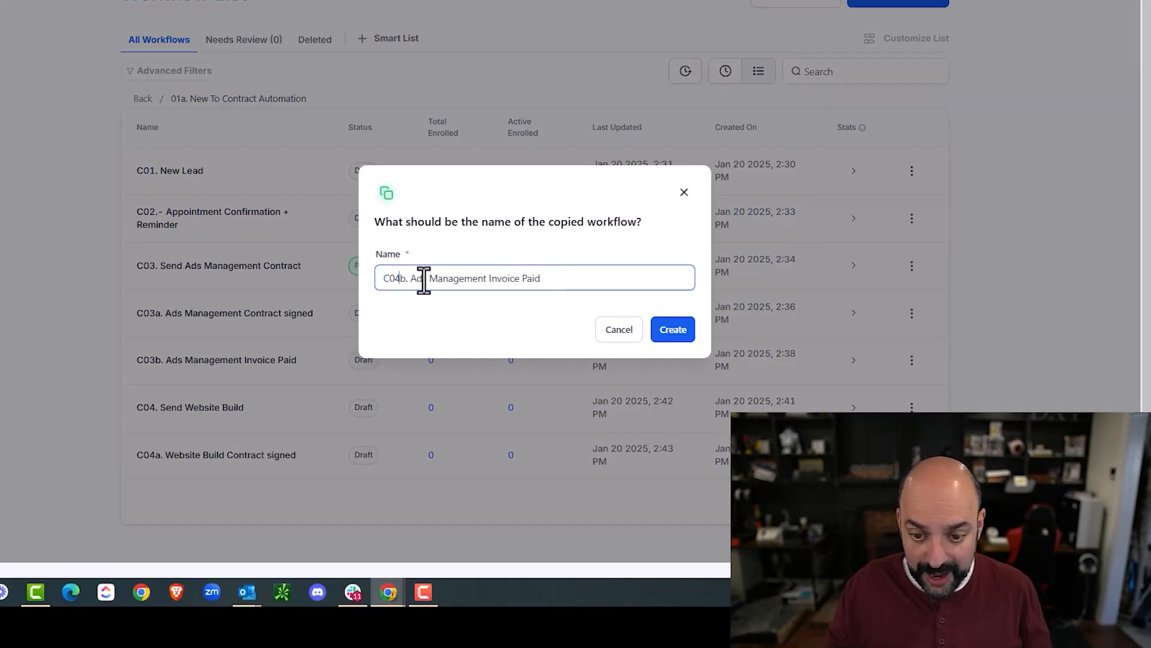
pyautogui.write('4')
pyautogui.moveTo(486, 279); pyautogui.dragTo(415, 282)
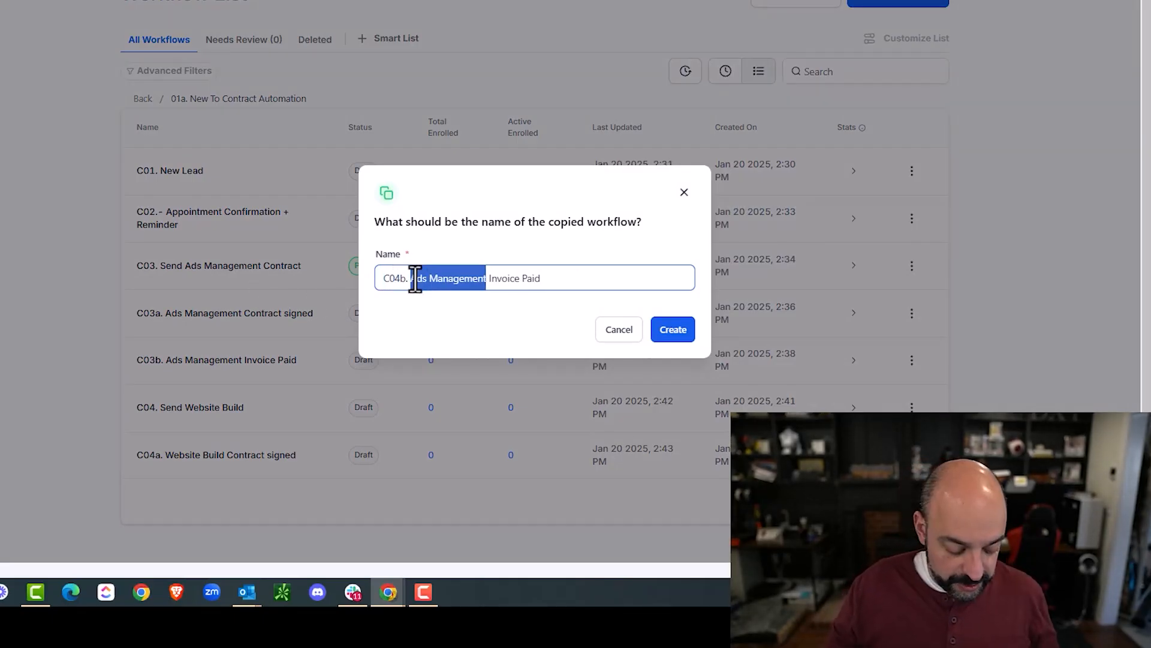
pyautogui.write('Website')
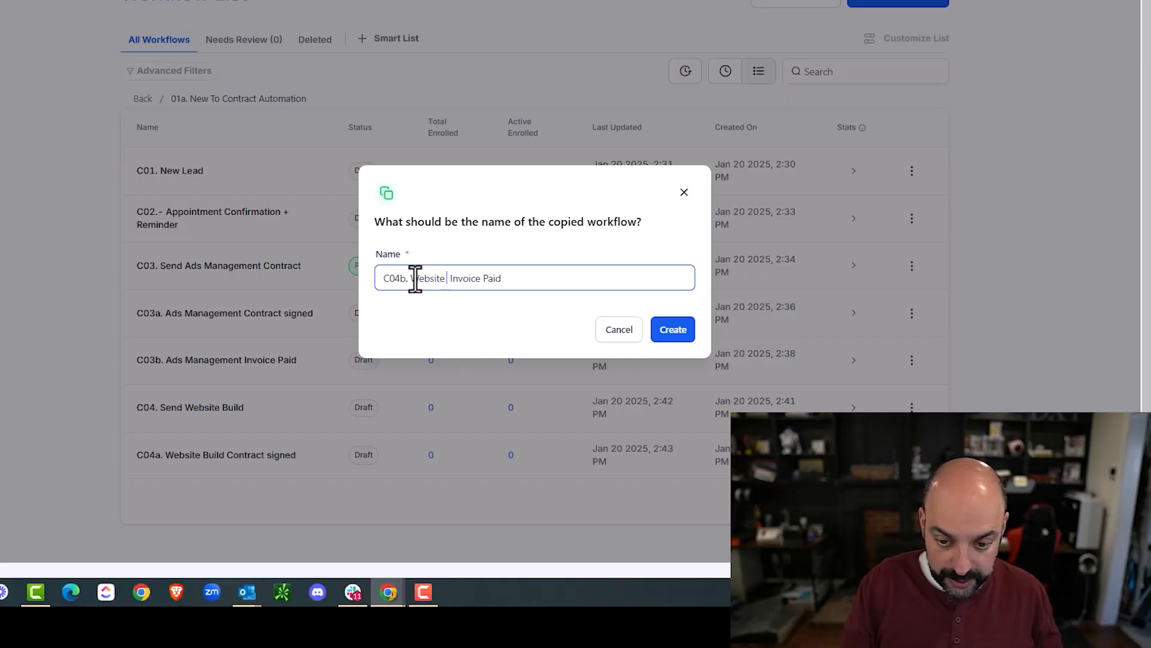
pyautogui.write(' Build')
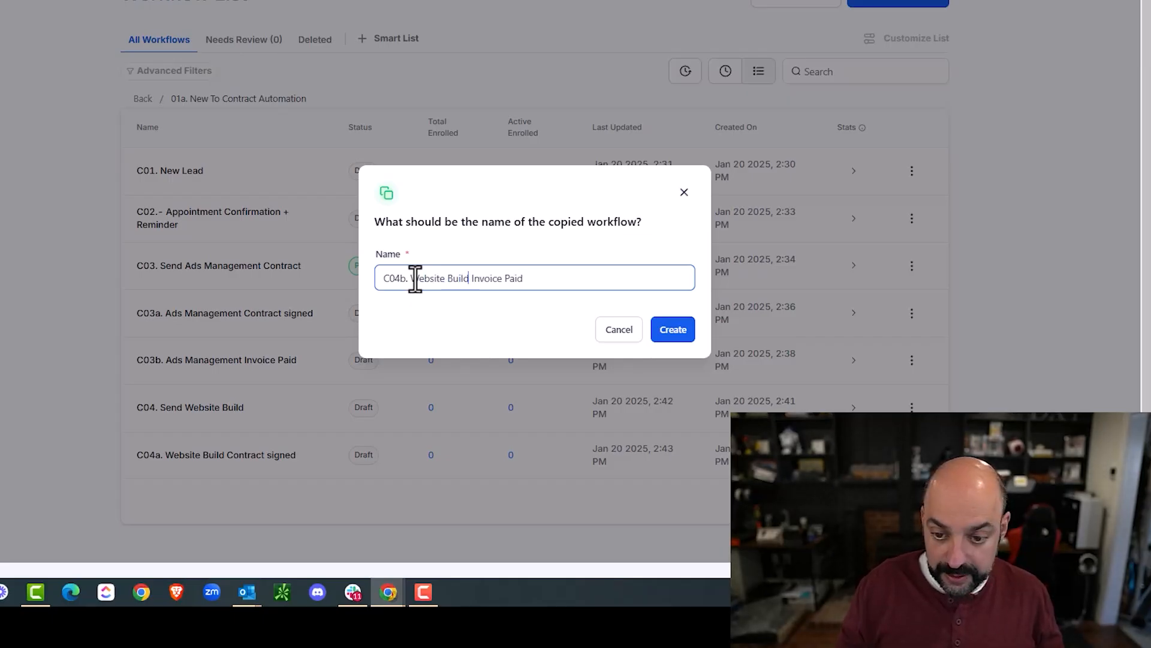
pyautogui.click(670, 329)
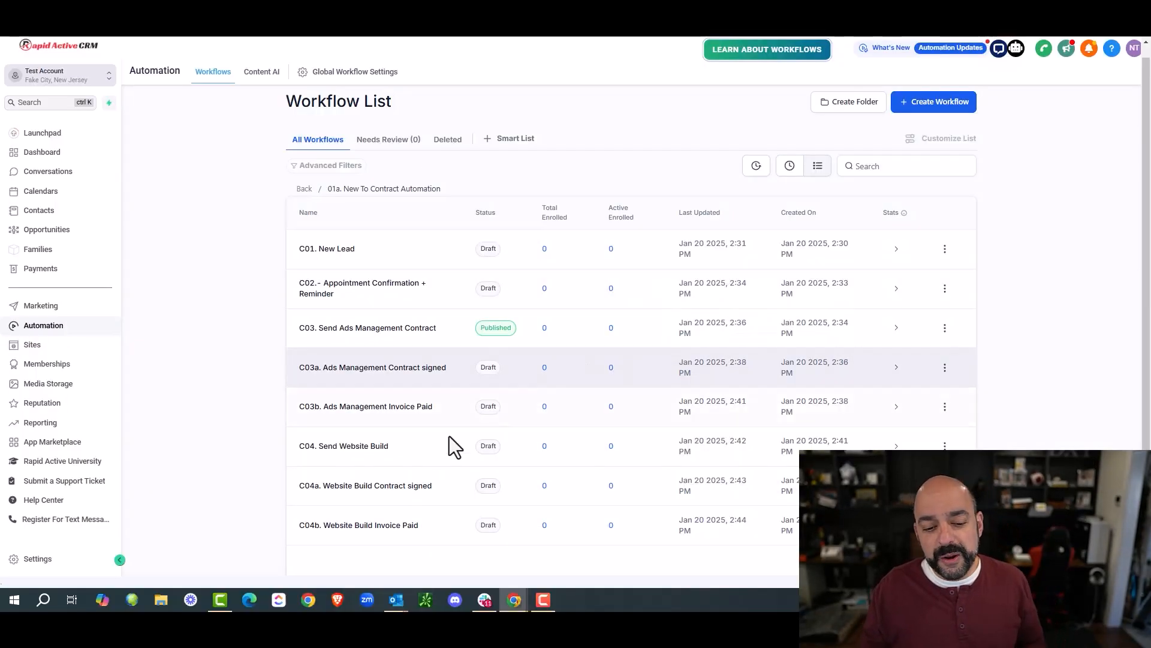
# Open the C04a. Website Build Contract signed workflow and insert an Add Tag action with new tag "send contract :: website build" before Send Invoice
pyautogui.click(419, 487)
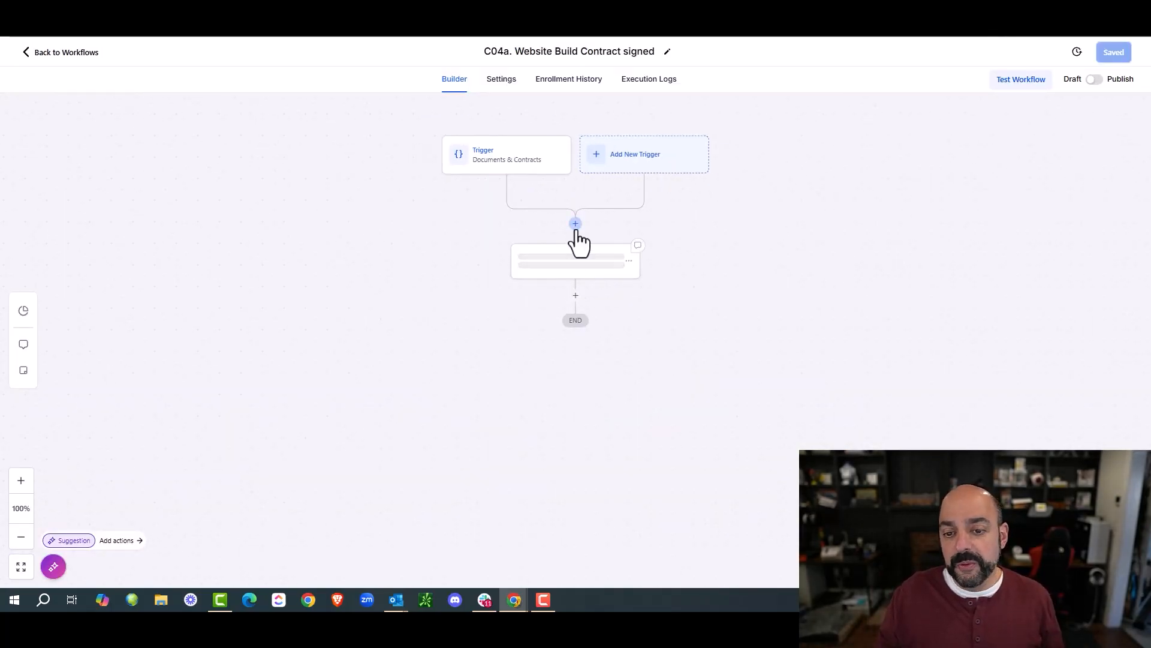
pyautogui.click(575, 225)
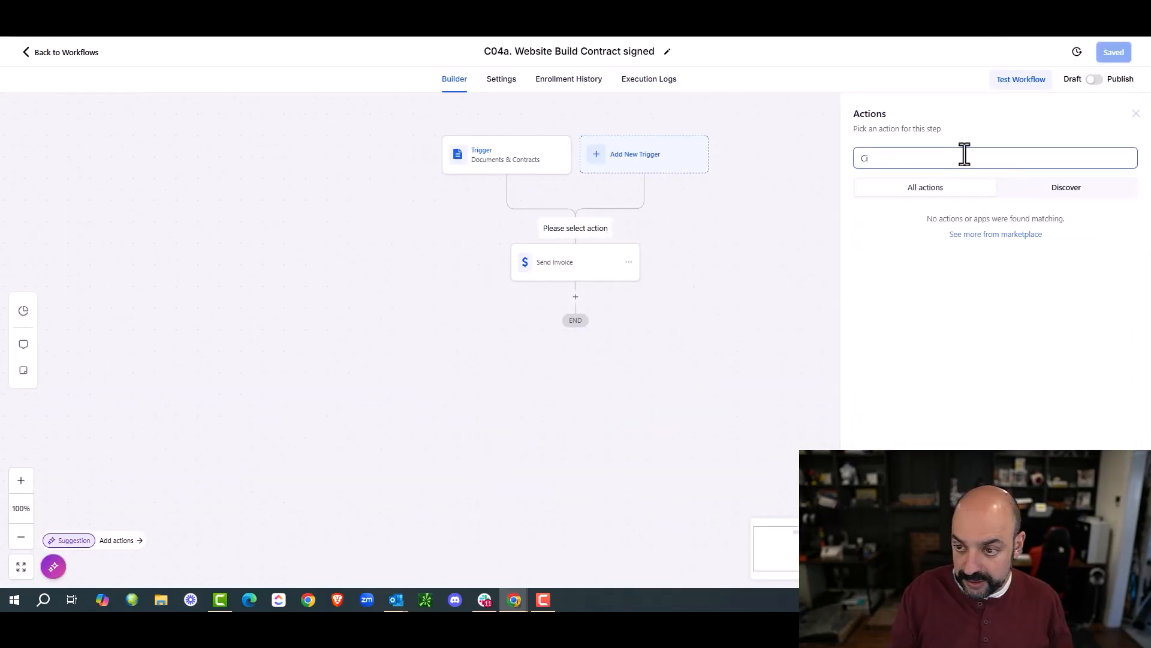
pyautogui.write('tag')
pyautogui.click(918, 161)
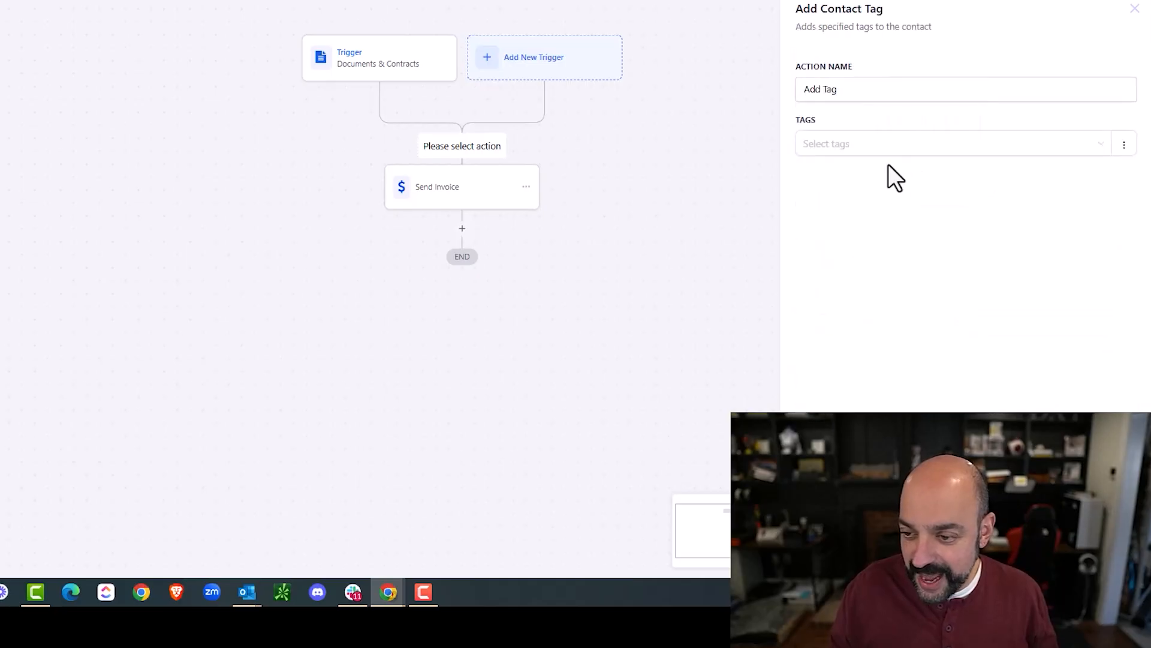
pyautogui.click(857, 151)
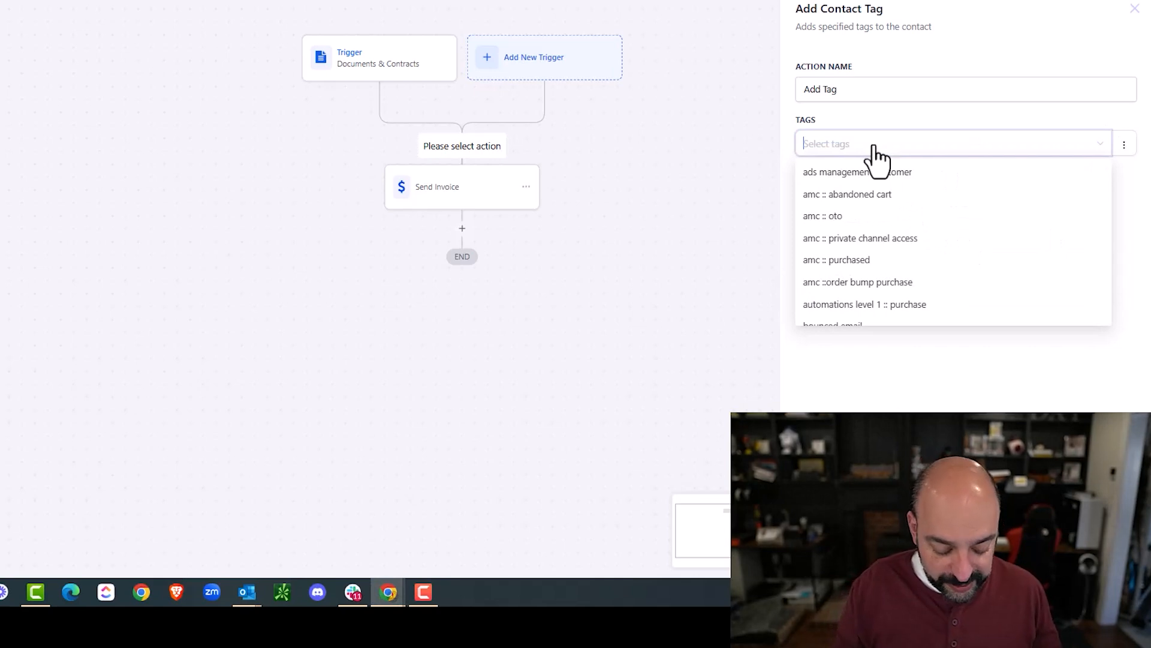
pyautogui.write('send contract ::')
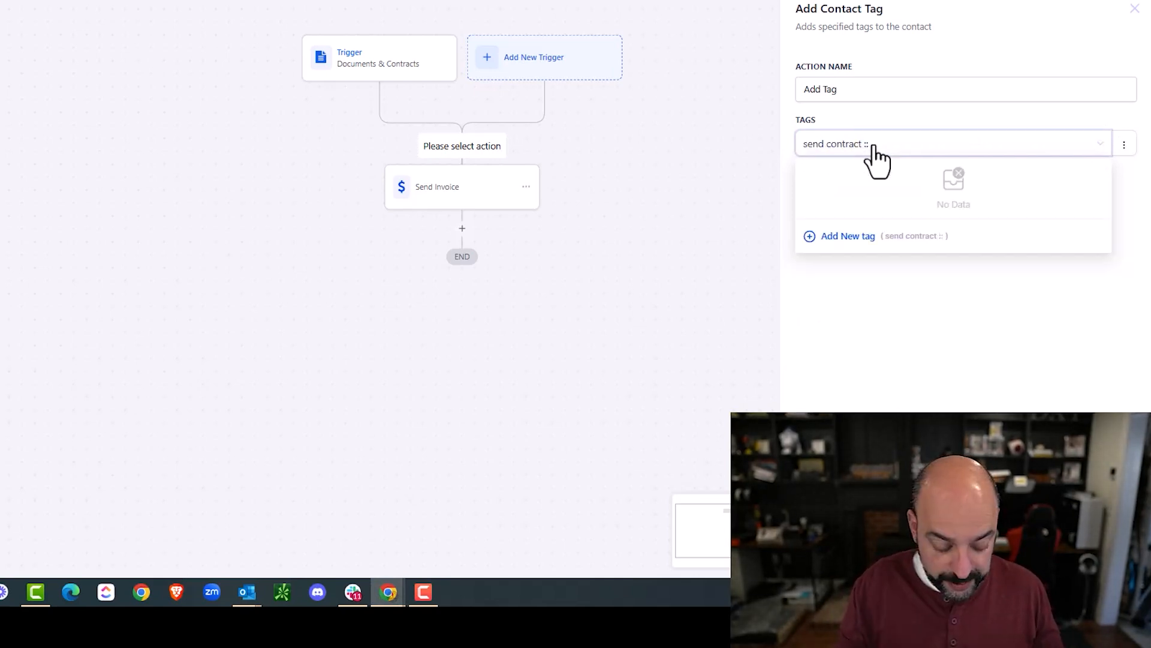
pyautogui.write(' website build')
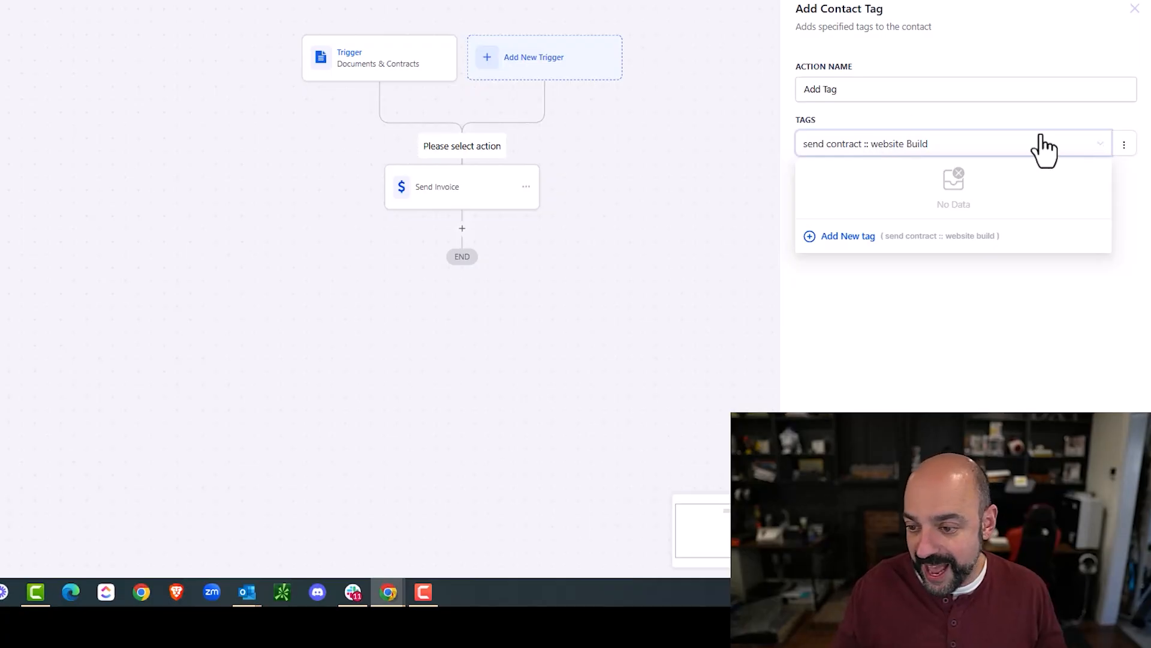
pyautogui.click(848, 235)
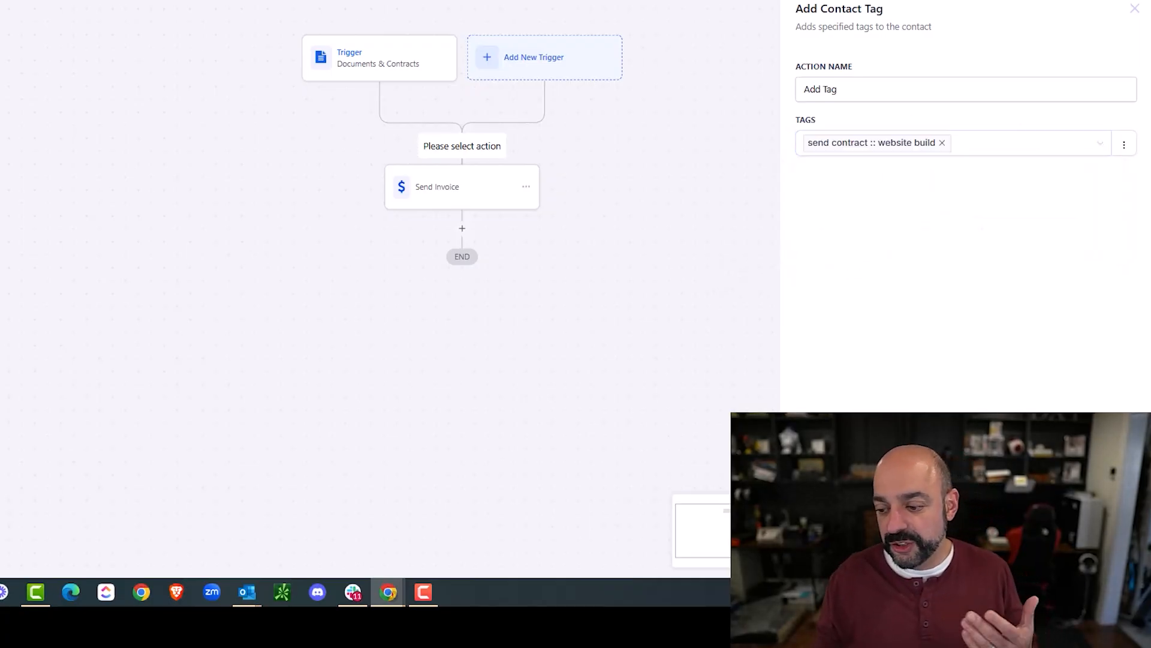
pyautogui.click(1100, 557)
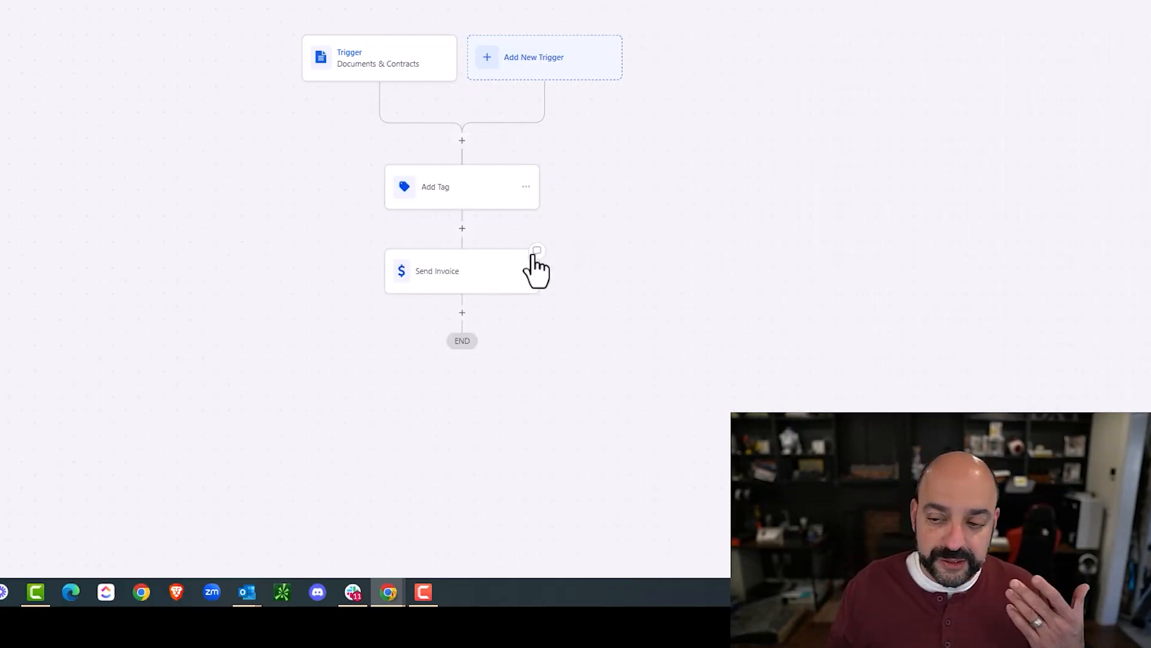
# Check the Send Invoice action's settings and save the C04a. Website Build Contract signed workflow
pyautogui.click(480, 273)
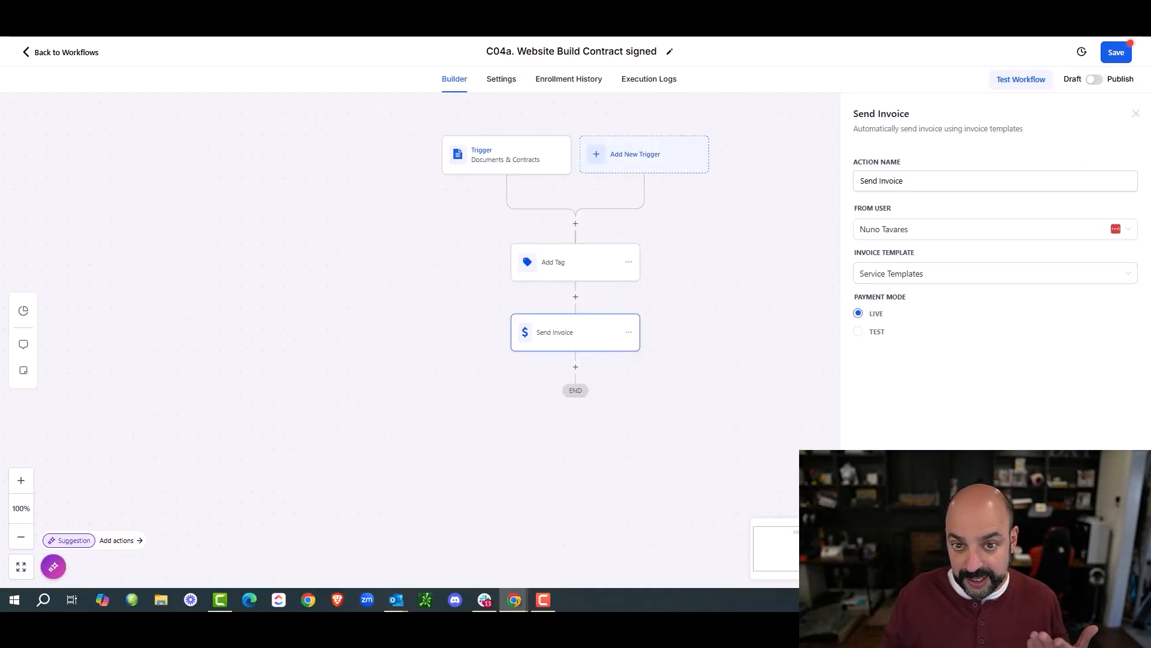
pyautogui.click(1106, 570)
pyautogui.click(1119, 53)
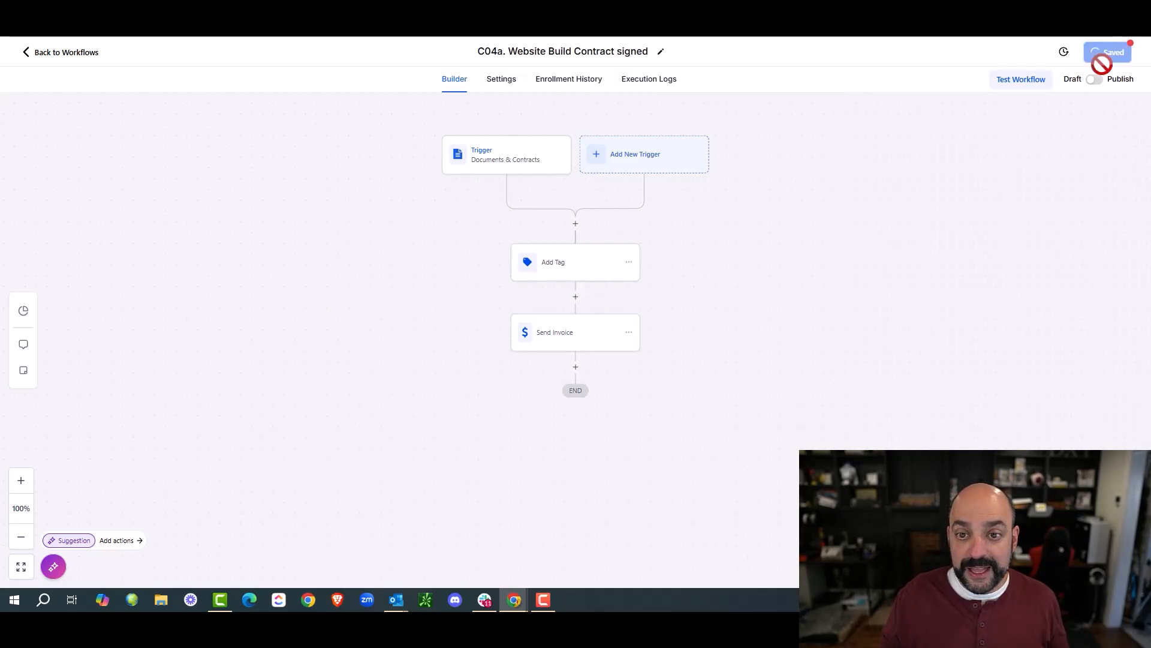
# Open the C04b. Website Build Invoice Paid workflow and set its Invoice trigger's Has Tag filter to "contract :: website build"
pyautogui.click(90, 52)
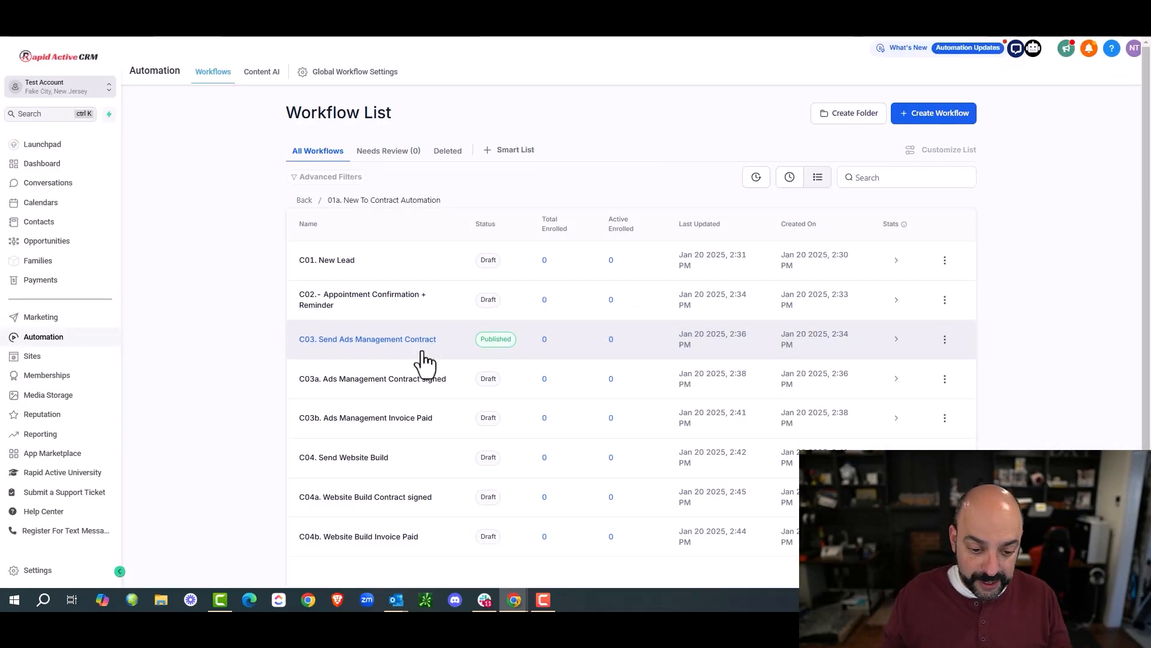
pyautogui.scroll(-1, 413, 390)
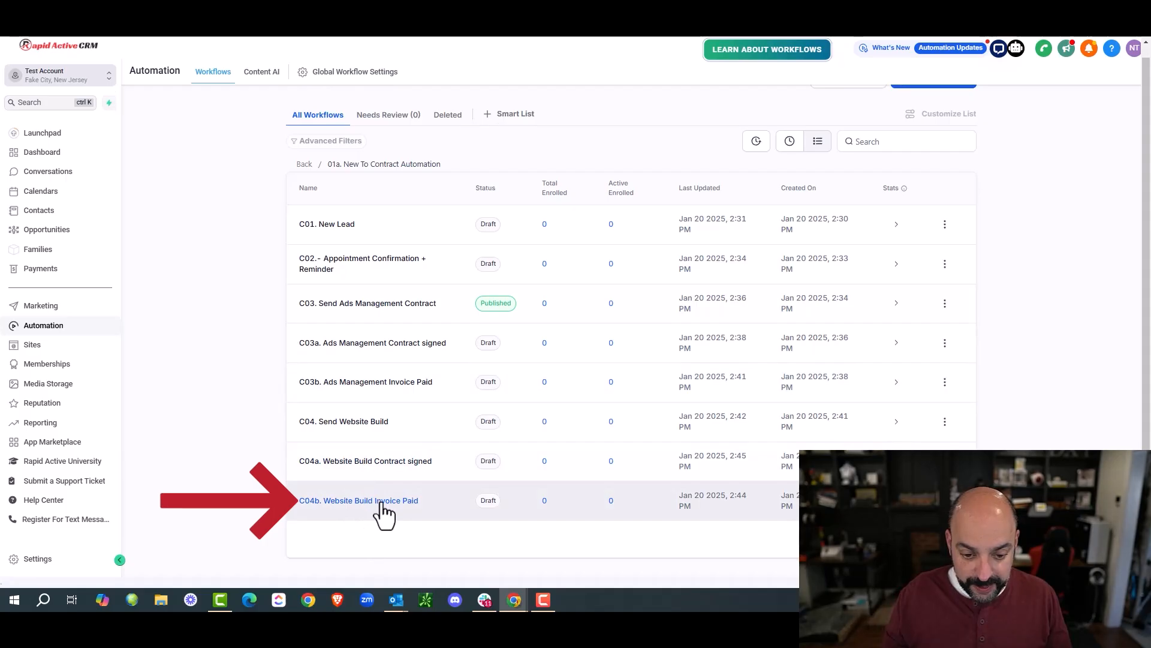
pyautogui.click(379, 503)
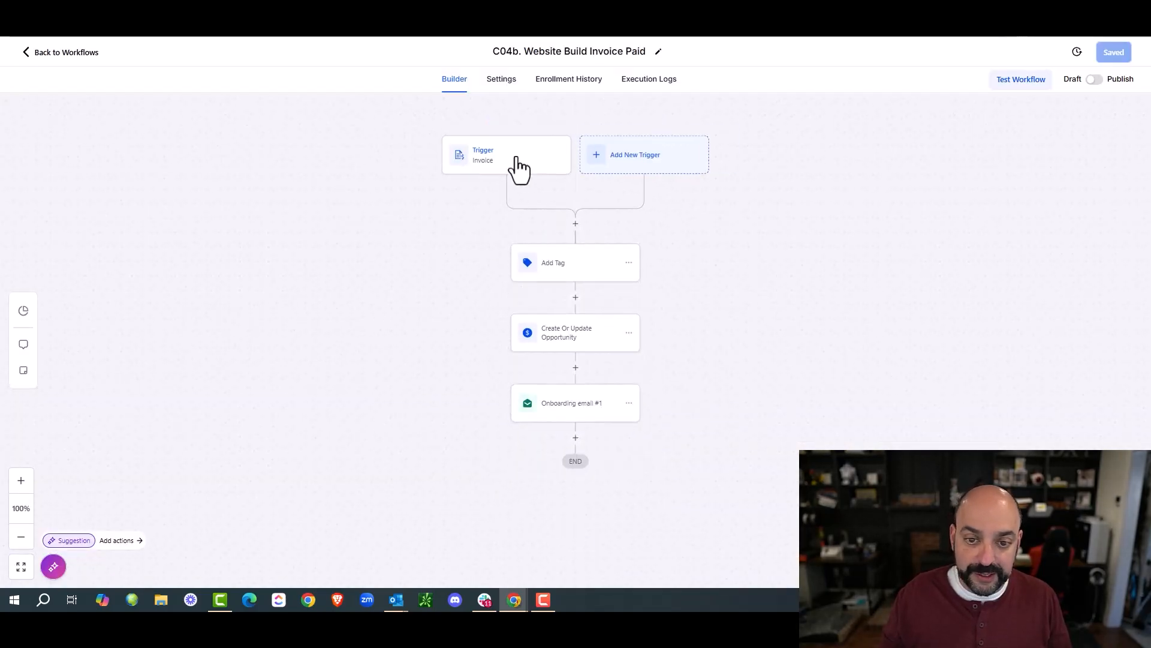
pyautogui.click(517, 159)
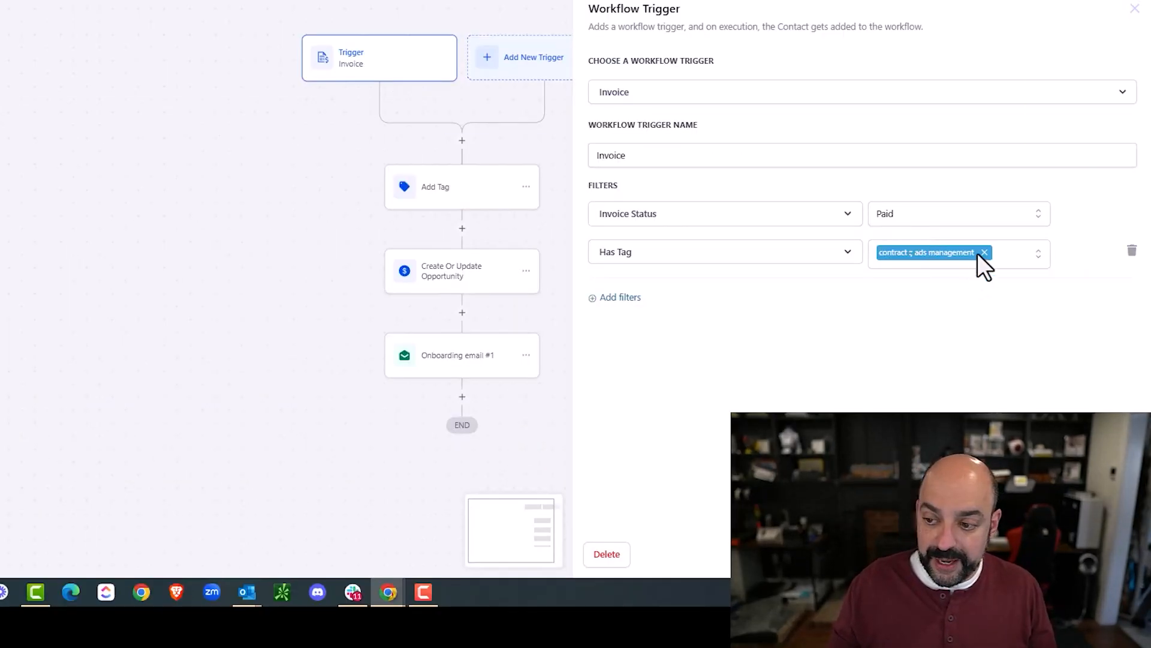
pyautogui.click(981, 252)
pyautogui.click(947, 251)
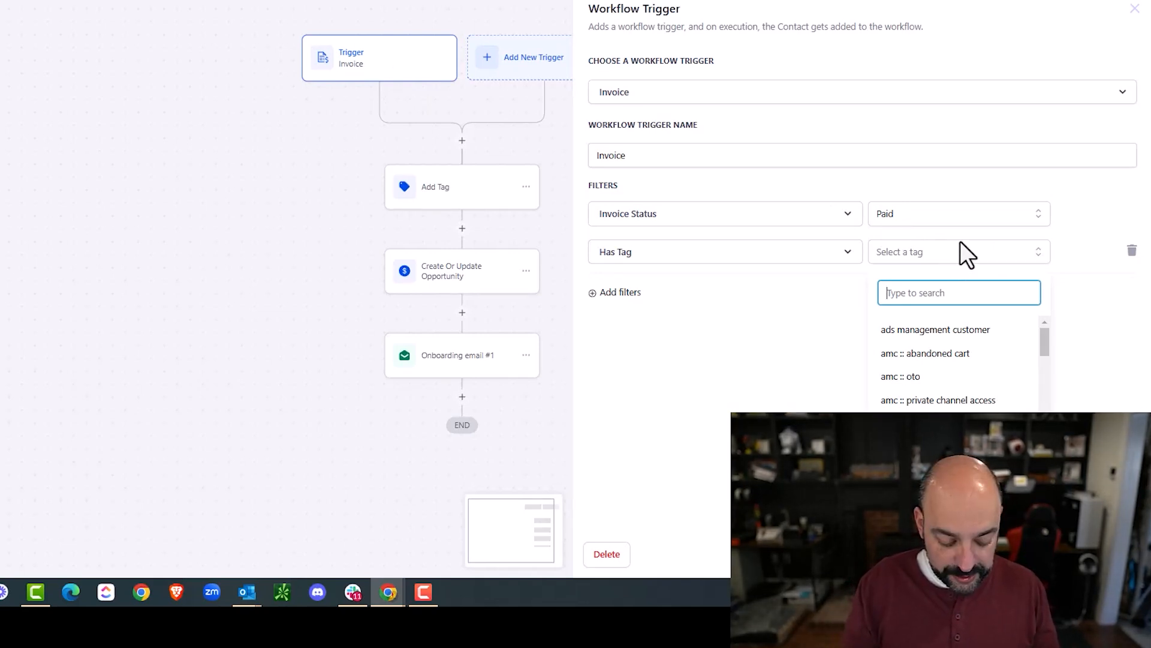
pyautogui.write('contr')
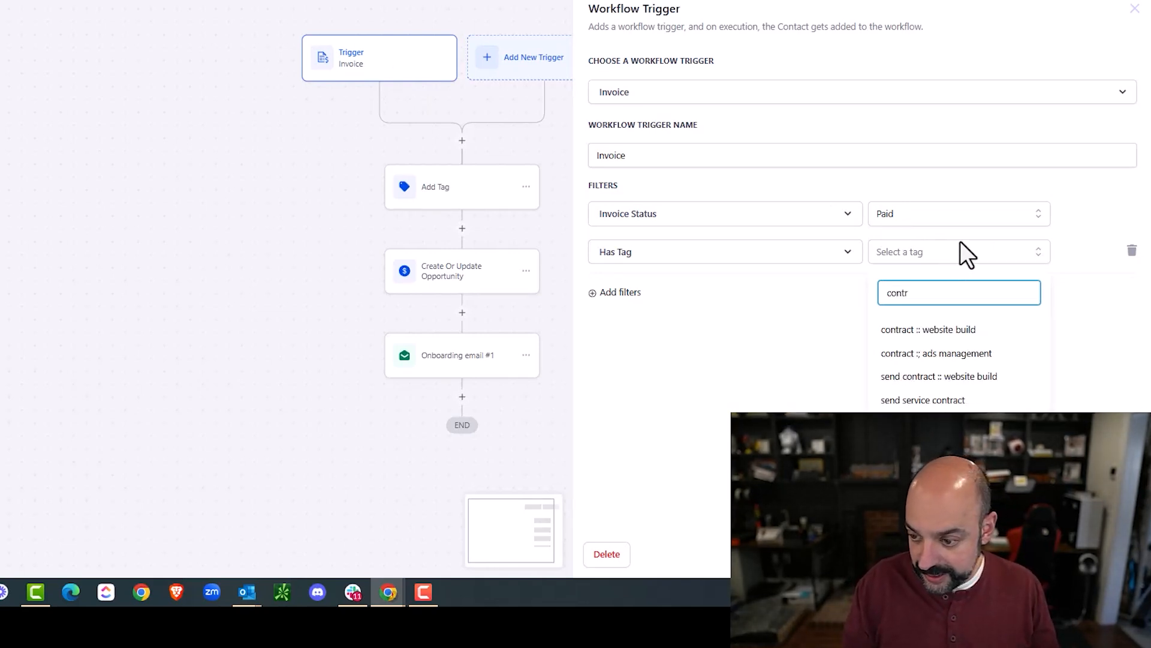
pyautogui.click(955, 334)
pyautogui.click(1101, 554)
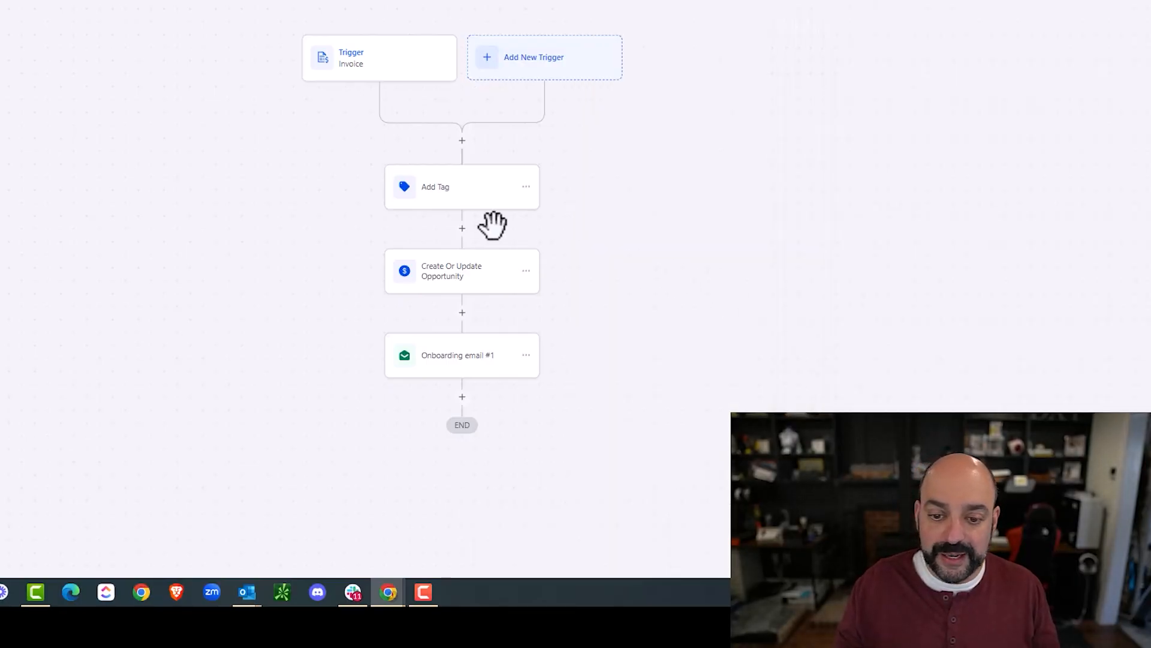
# Replace the "ads management customer" tag in the Add Tag action with "contract :: website build"
pyautogui.click(460, 200)
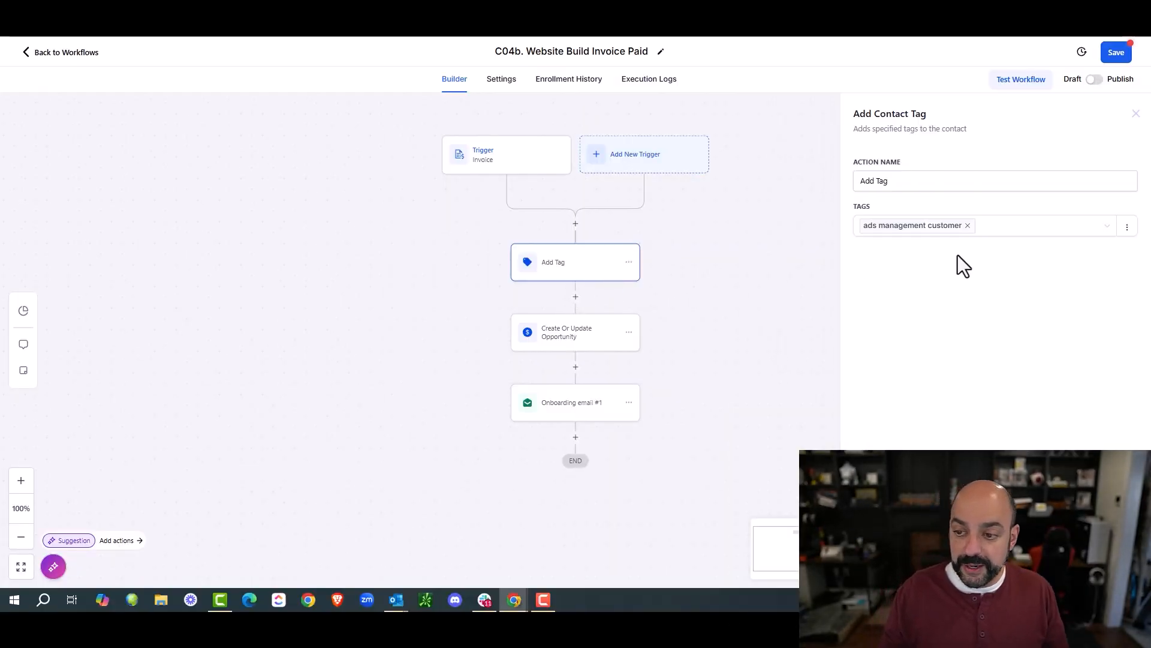
pyautogui.click(968, 226)
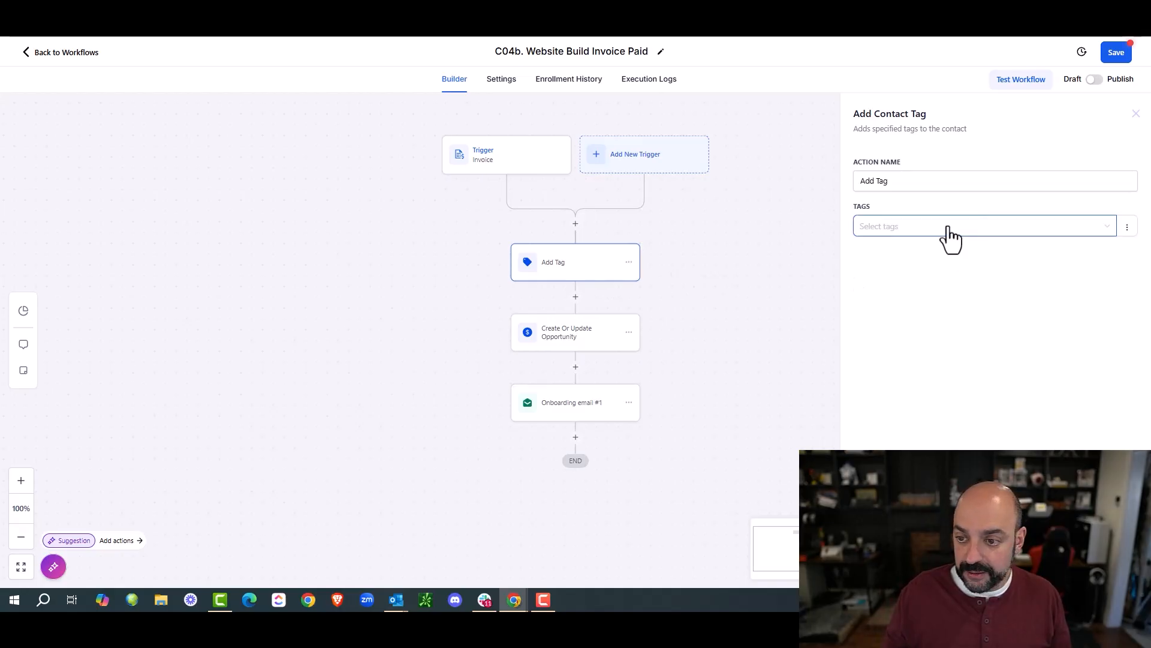
pyautogui.click(951, 231)
pyautogui.write('contract')
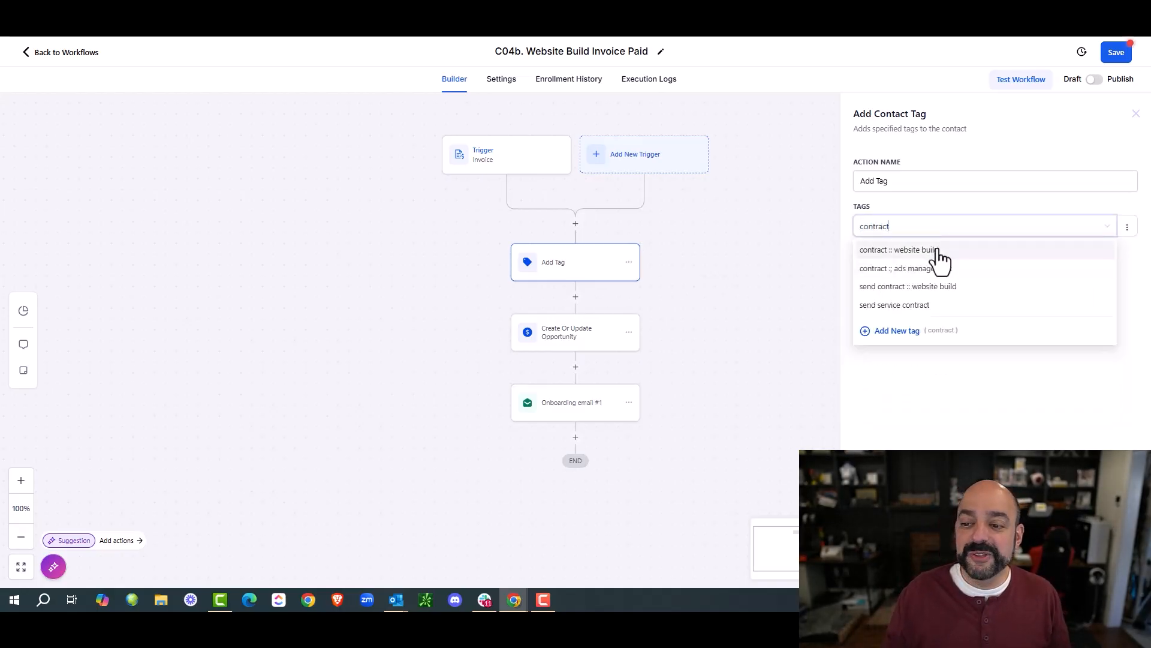
pyautogui.click(900, 249)
# In the Create Or Update Opportunity action, replace Ads Management with "website" in the opportunity name and set the lead value to 3000
pyautogui.click(560, 333)
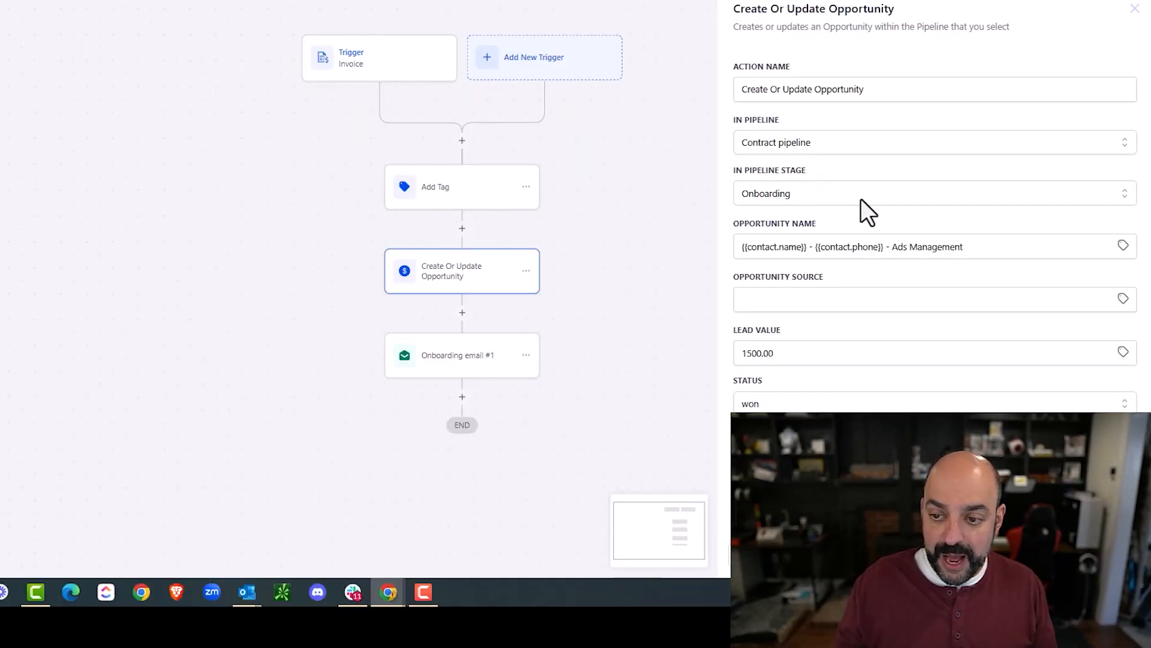
pyautogui.moveTo(1007, 311); pyautogui.dragTo(959, 312)
pyautogui.moveTo(922, 246); pyautogui.dragTo(892, 248)
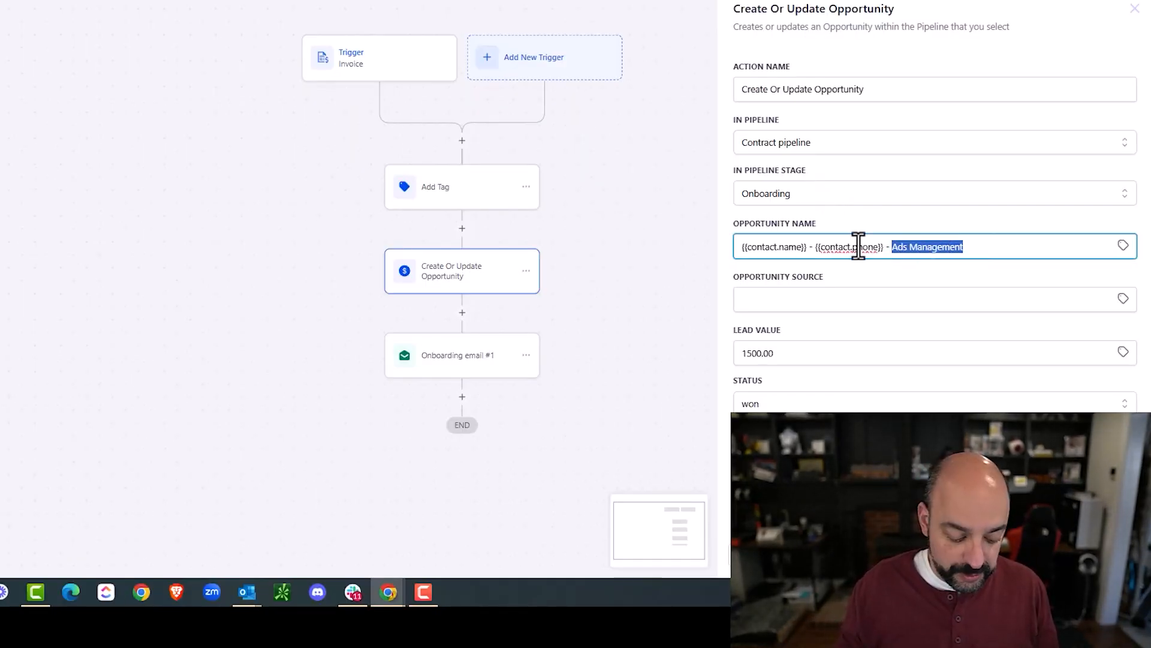
pyautogui.write('website')
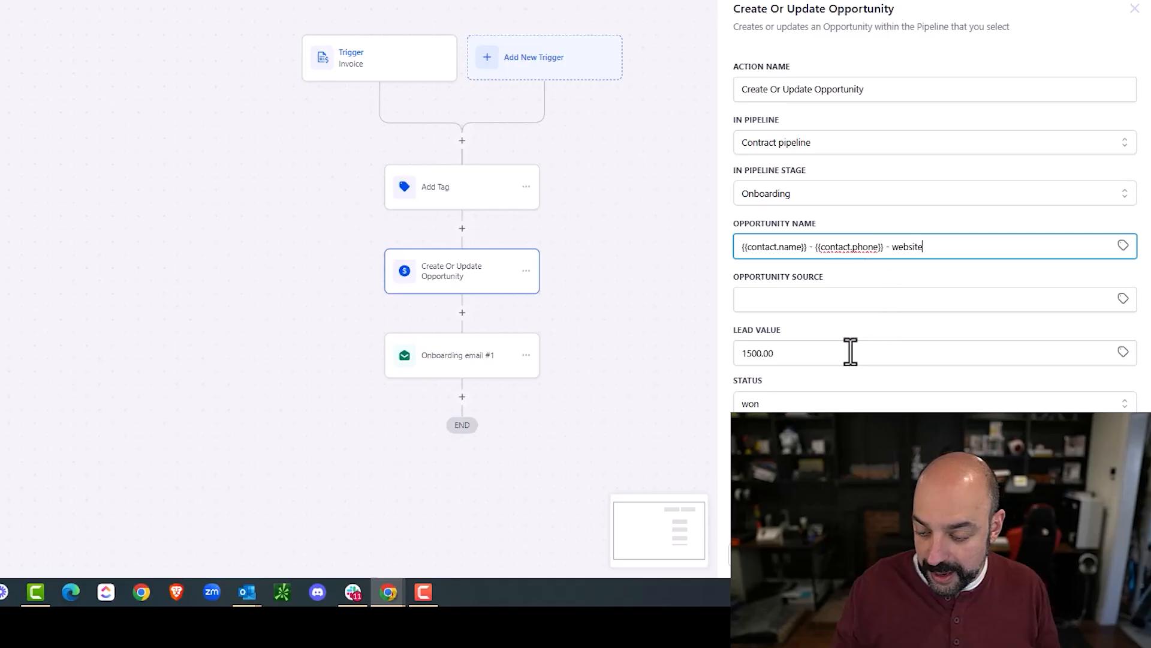
pyautogui.doubleClick(800, 359)
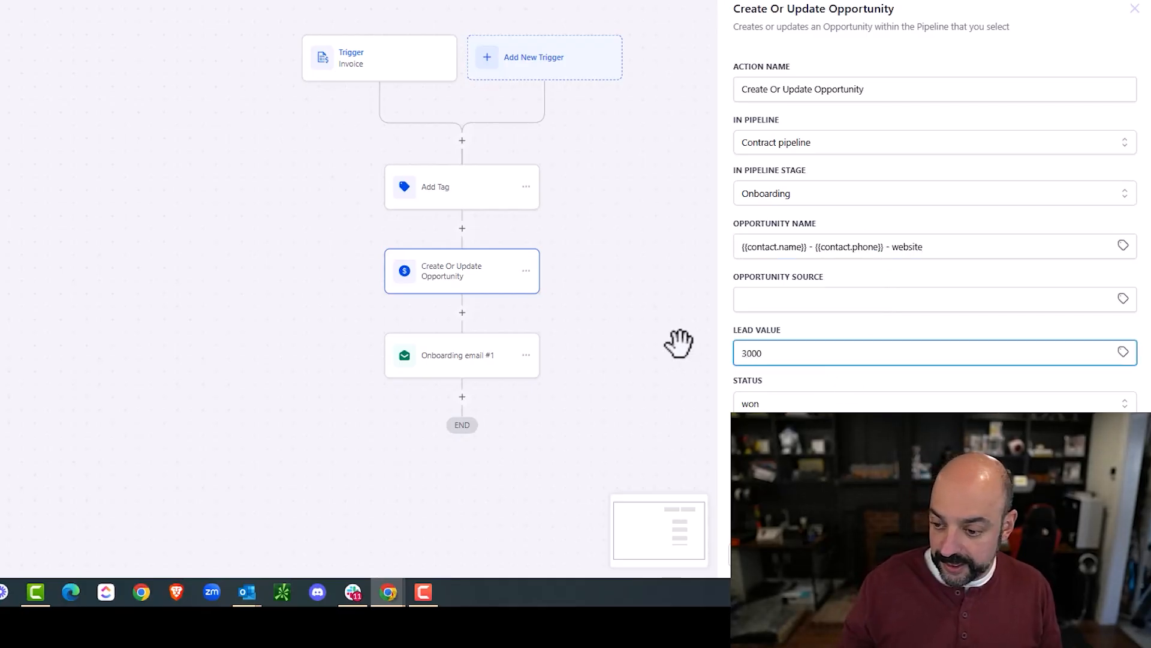
pyautogui.click(718, 390)
# Check the Onboarding email #1 action, save the C04b workflow and return to the workflow list
pyautogui.click(477, 357)
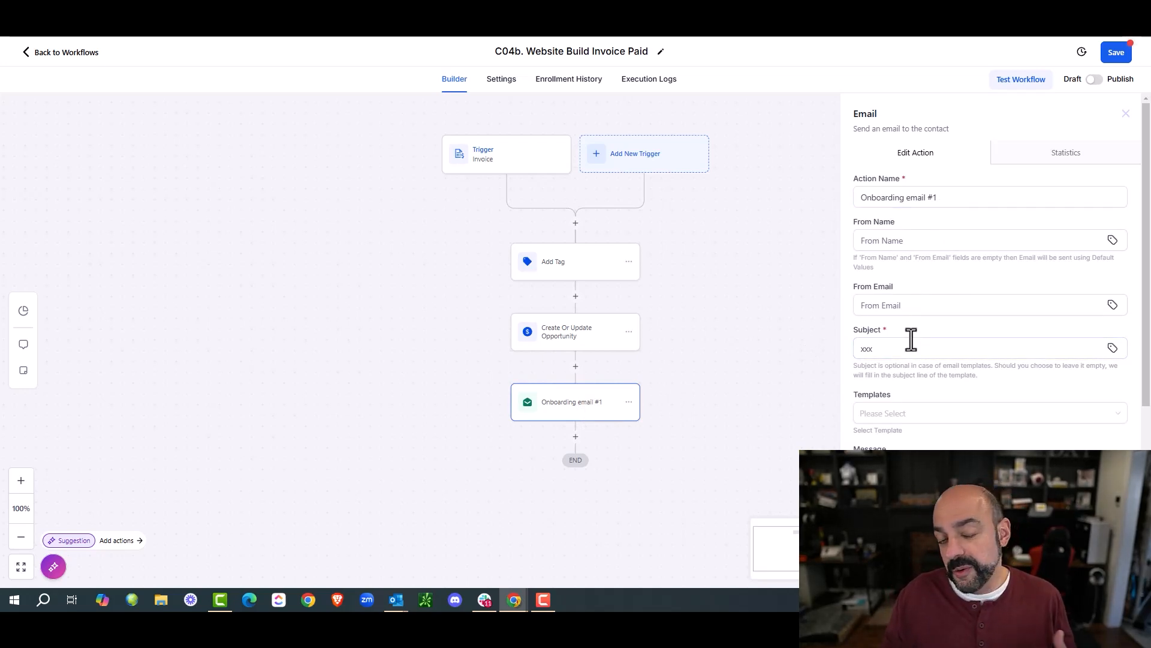
pyautogui.click(1119, 53)
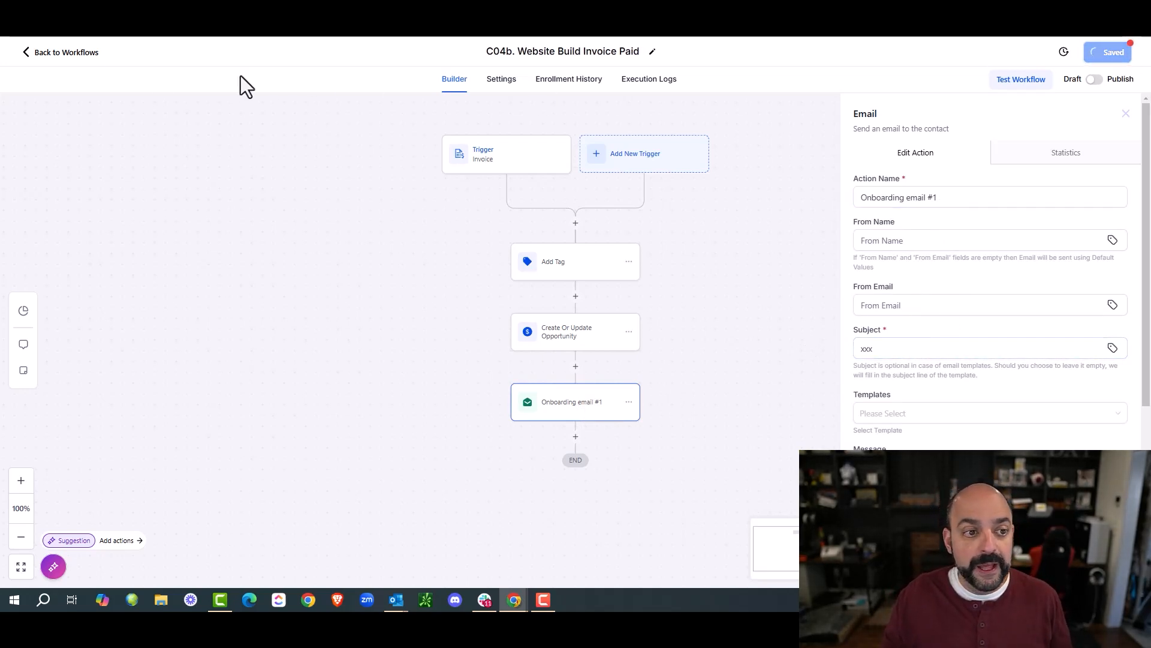
pyautogui.click(89, 53)
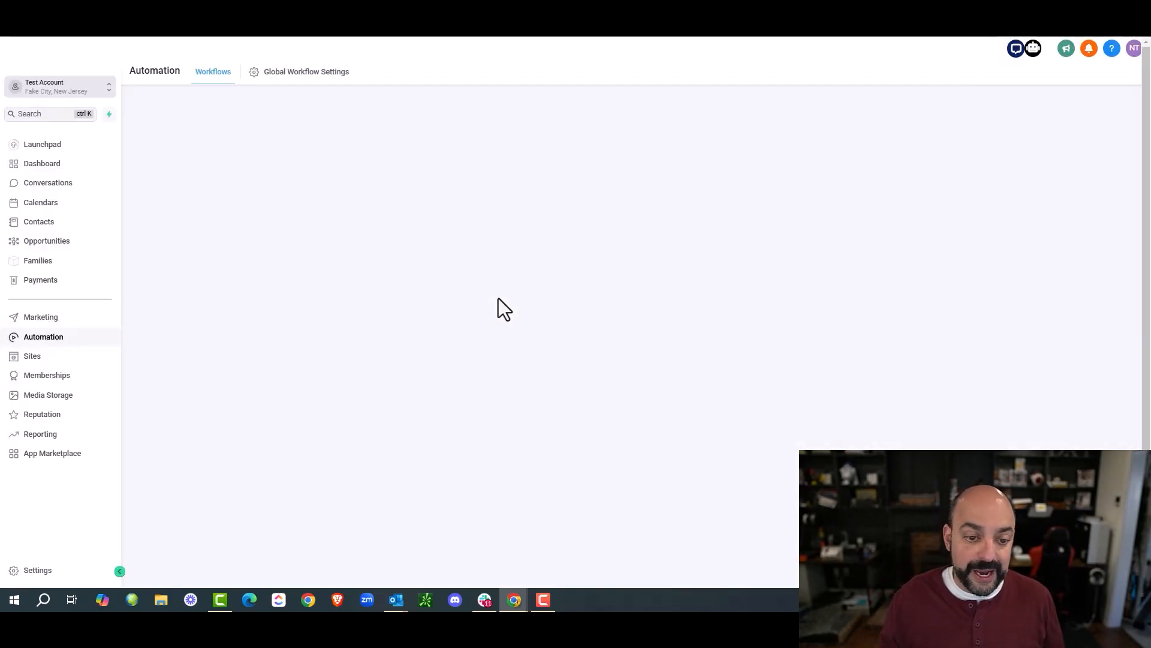
# Create a workflow from scratch and name it "C06. Off Board Client"
pyautogui.scroll(-1, 472, 378)
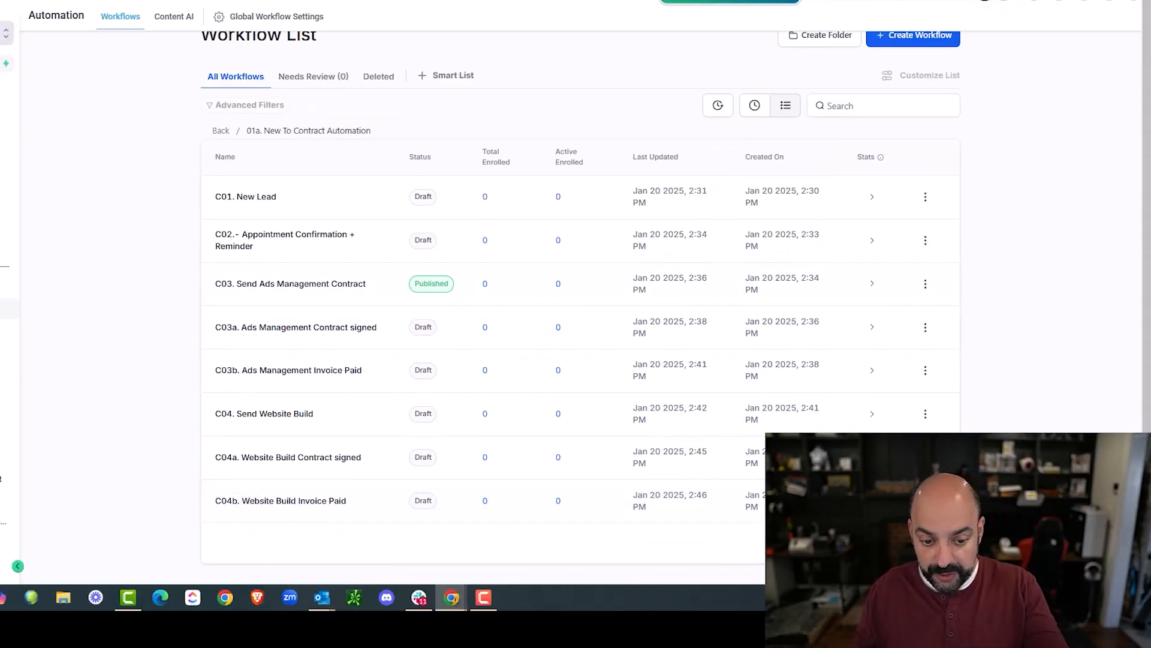
pyautogui.click(940, 45)
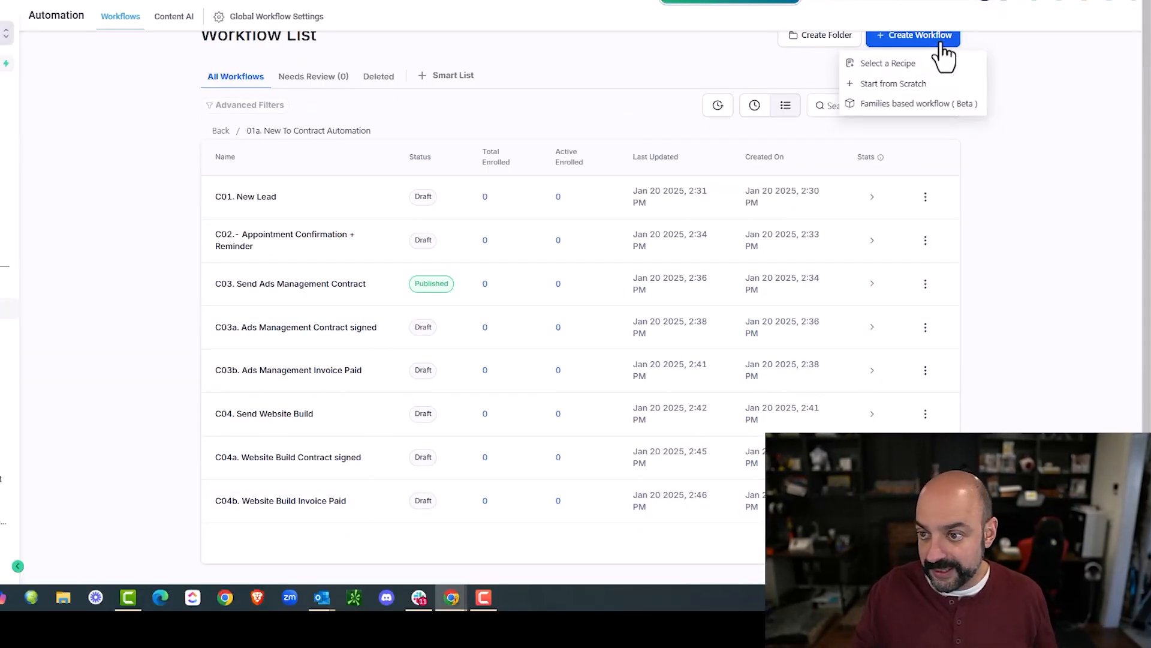
pyautogui.click(921, 63)
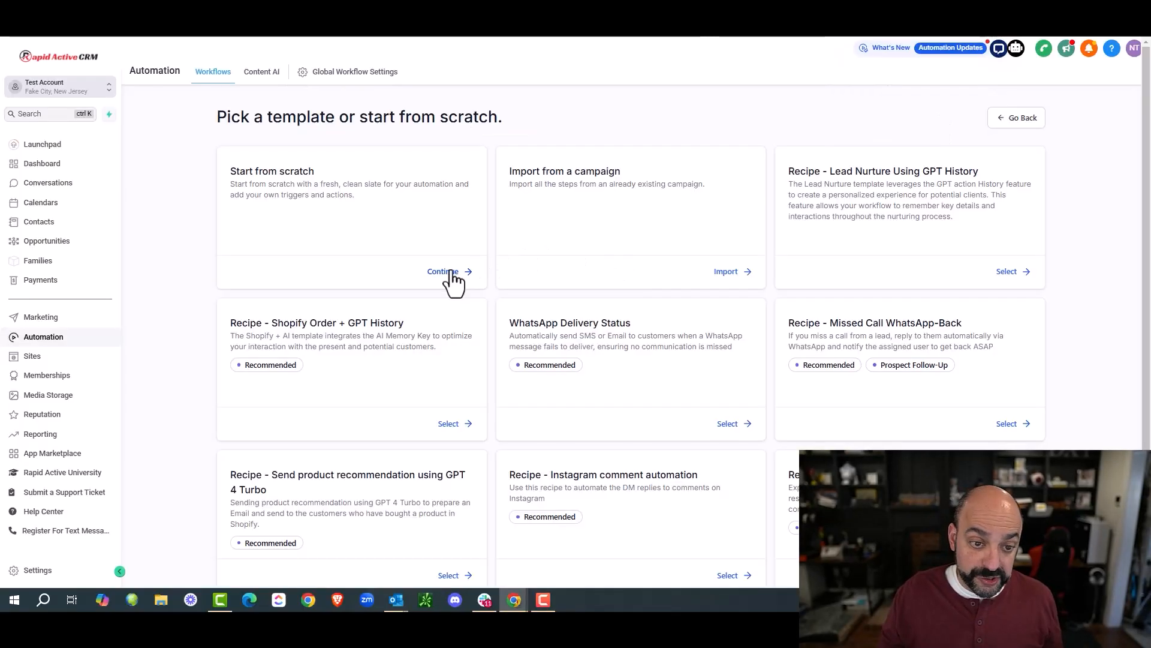
pyautogui.click(451, 270)
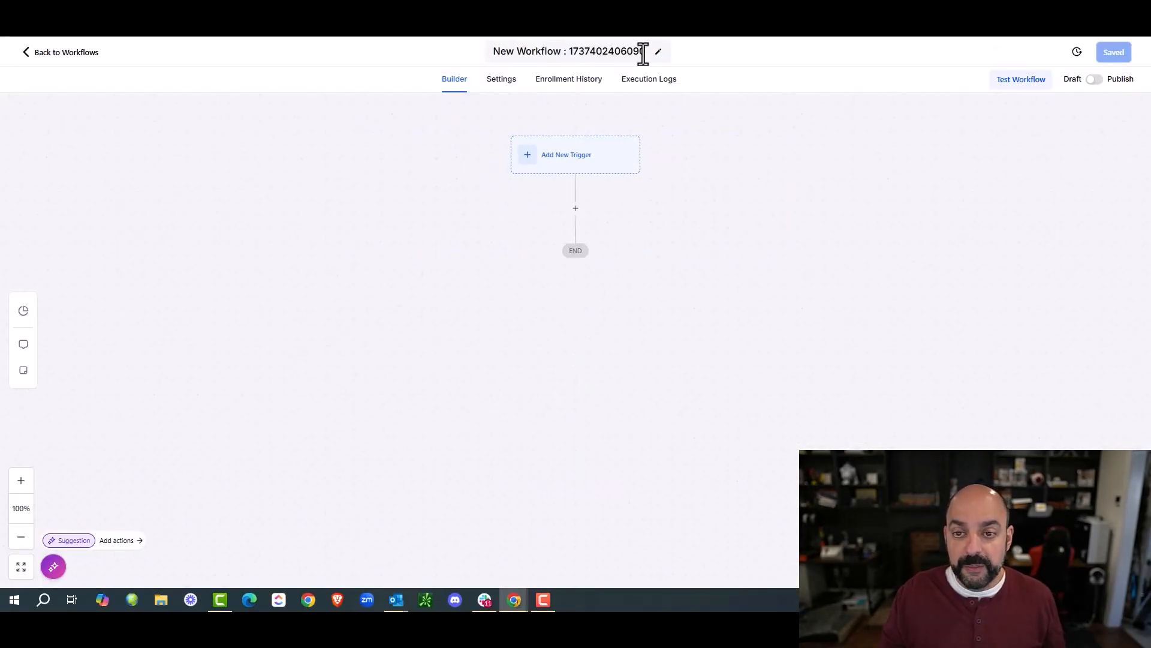
pyautogui.moveTo(643, 51); pyautogui.dragTo(416, 55)
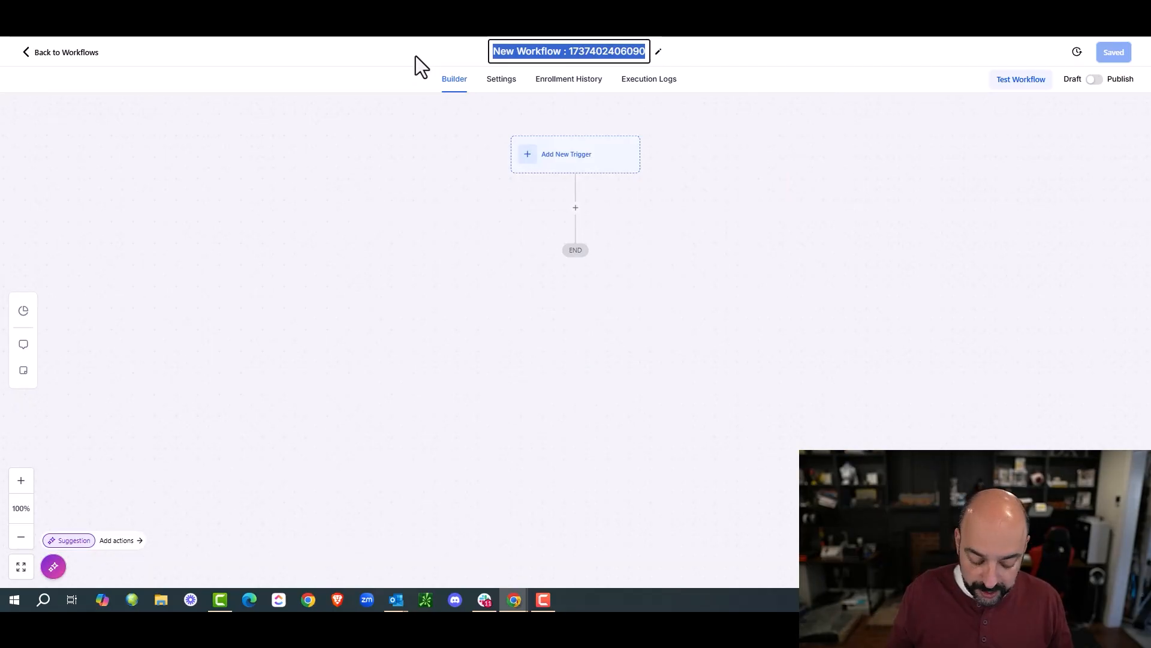
pyautogui.write('C06. Of')
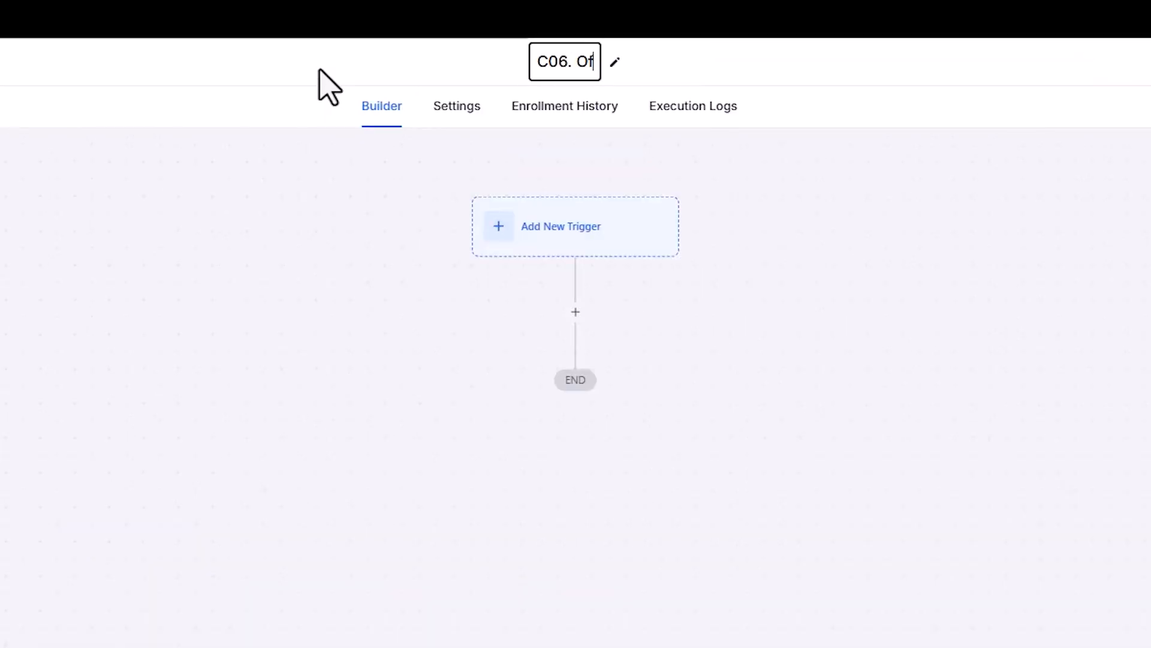
pyautogui.write('f boardClient')
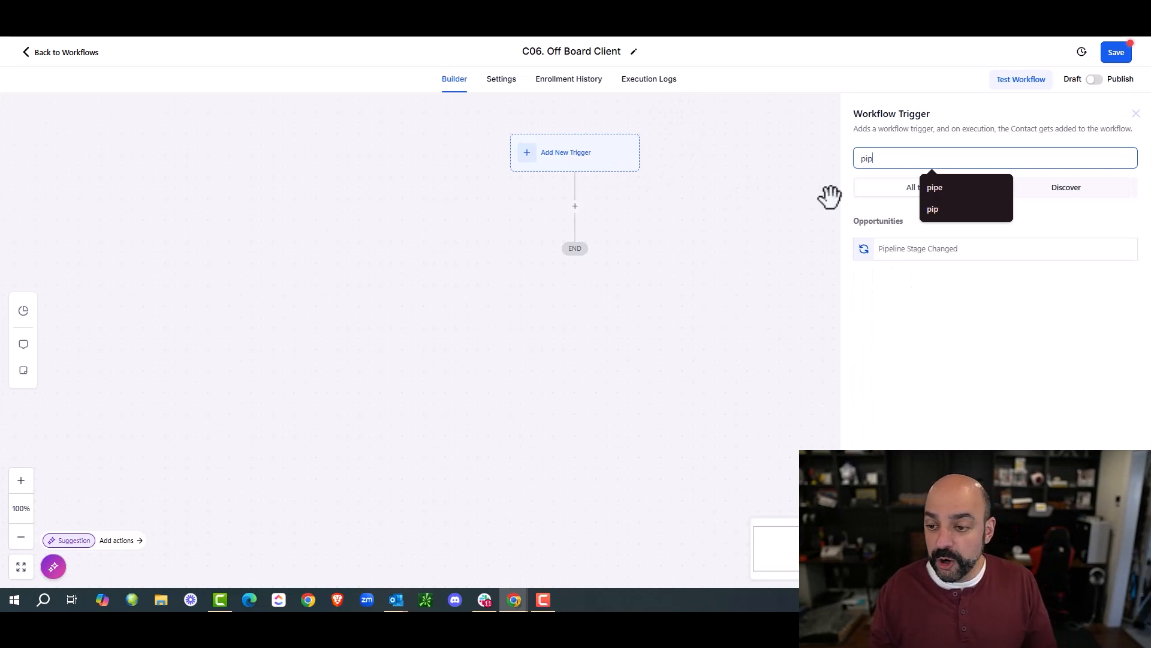
# Choose the Pipeline Stage Changed trigger and filter it by In pipeline set to Contract pipeline
pyautogui.click(891, 254)
pyautogui.click(706, 271)
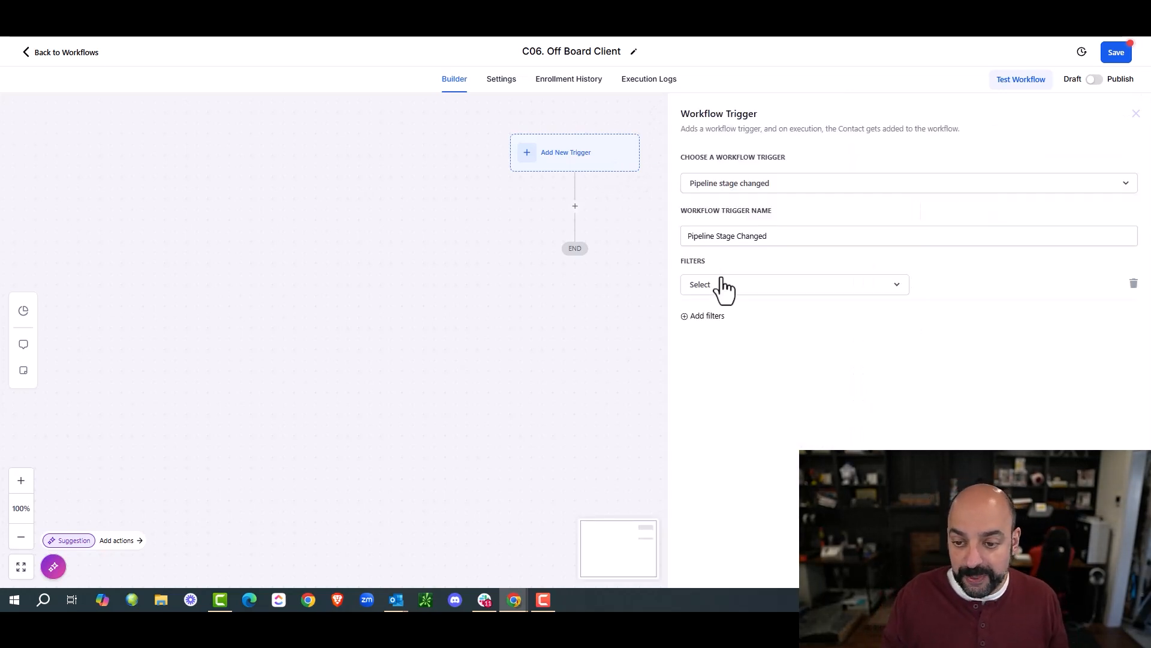
pyautogui.click(725, 287)
pyautogui.click(744, 398)
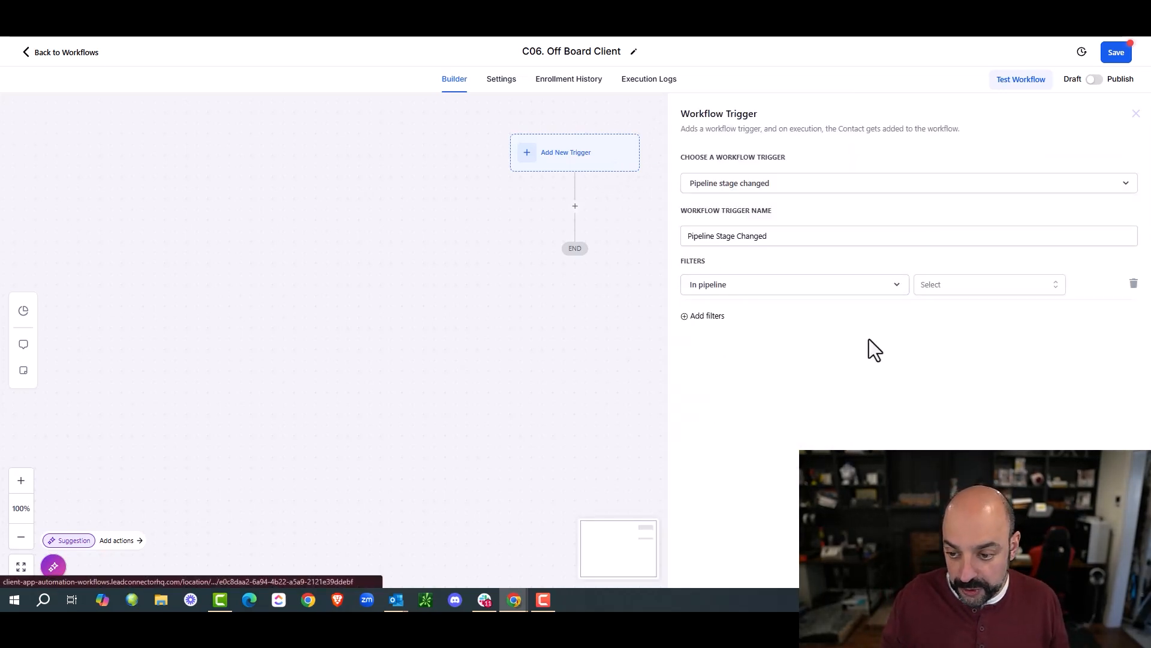
pyautogui.click(954, 285)
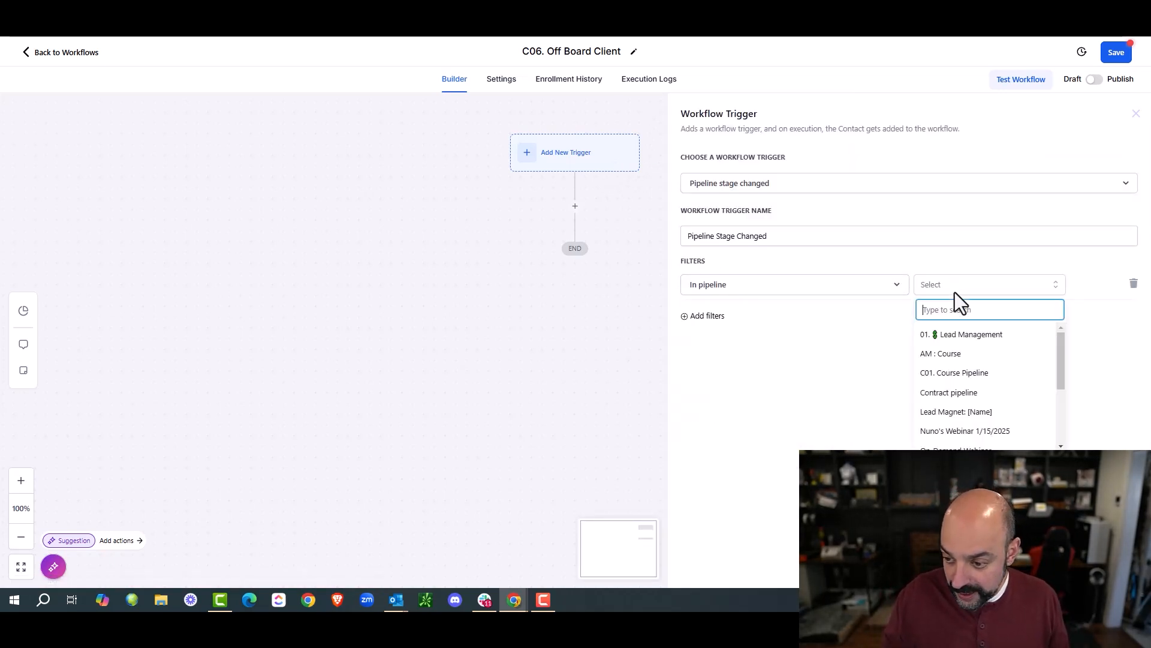
pyautogui.click(983, 394)
# Add a Pipeline stage filter with a stage of the Contract pipeline and save the trigger
pyautogui.click(721, 329)
pyautogui.click(722, 328)
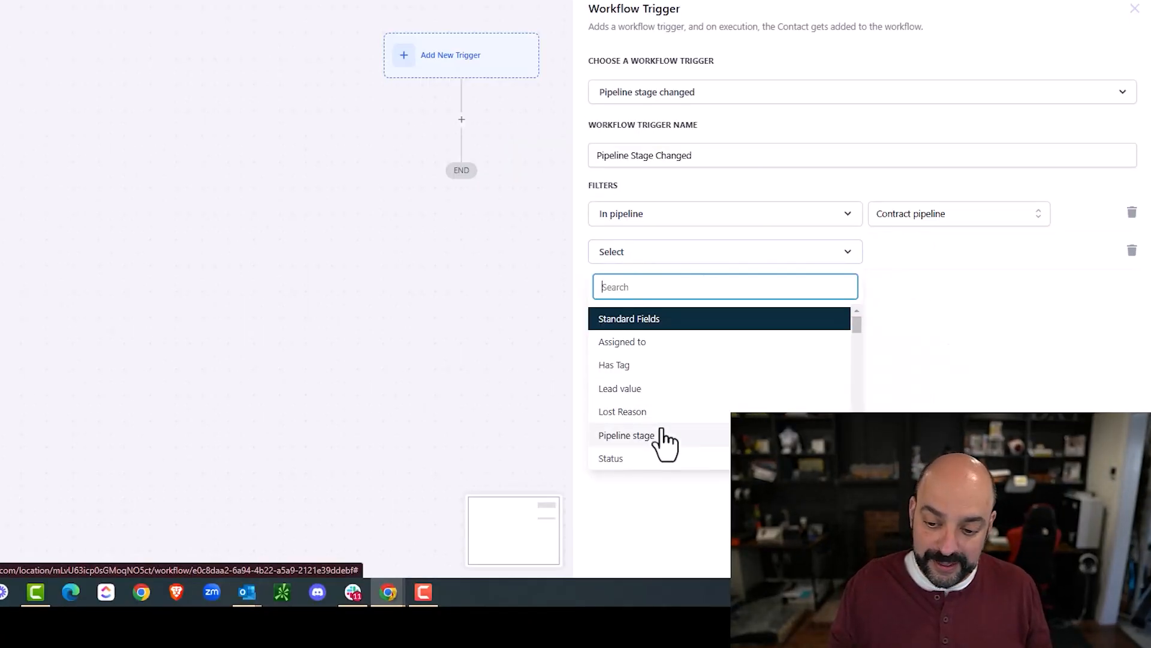
pyautogui.click(659, 435)
pyautogui.click(916, 253)
pyautogui.scroll(-5, 947, 326)
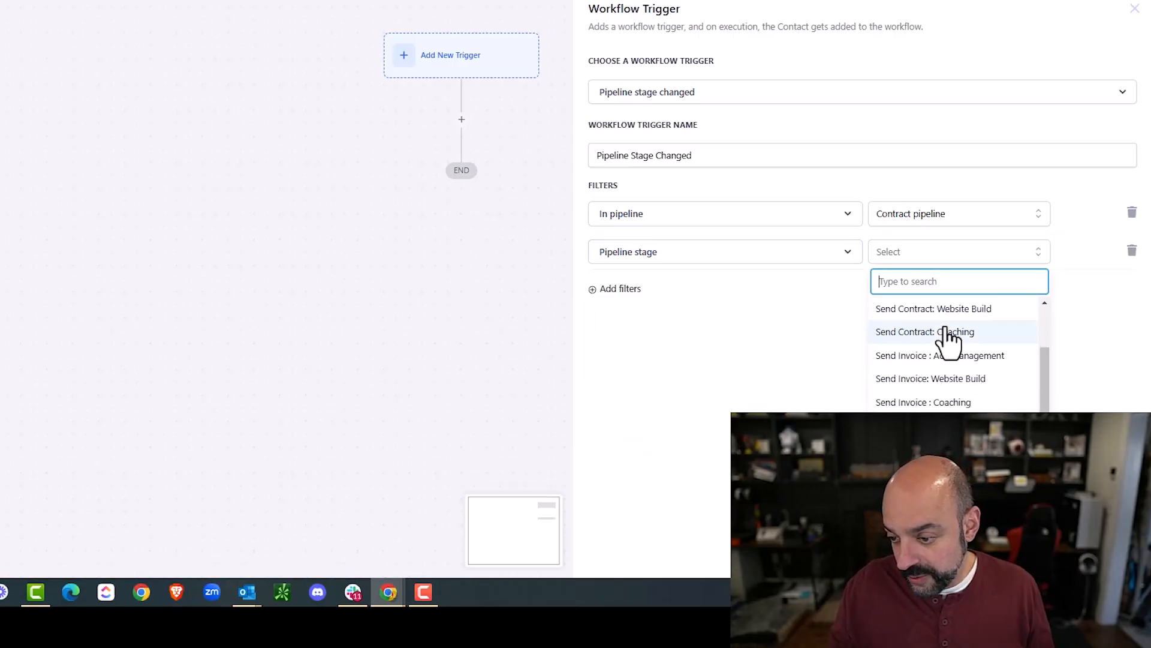
pyautogui.click(956, 403)
pyautogui.click(1099, 555)
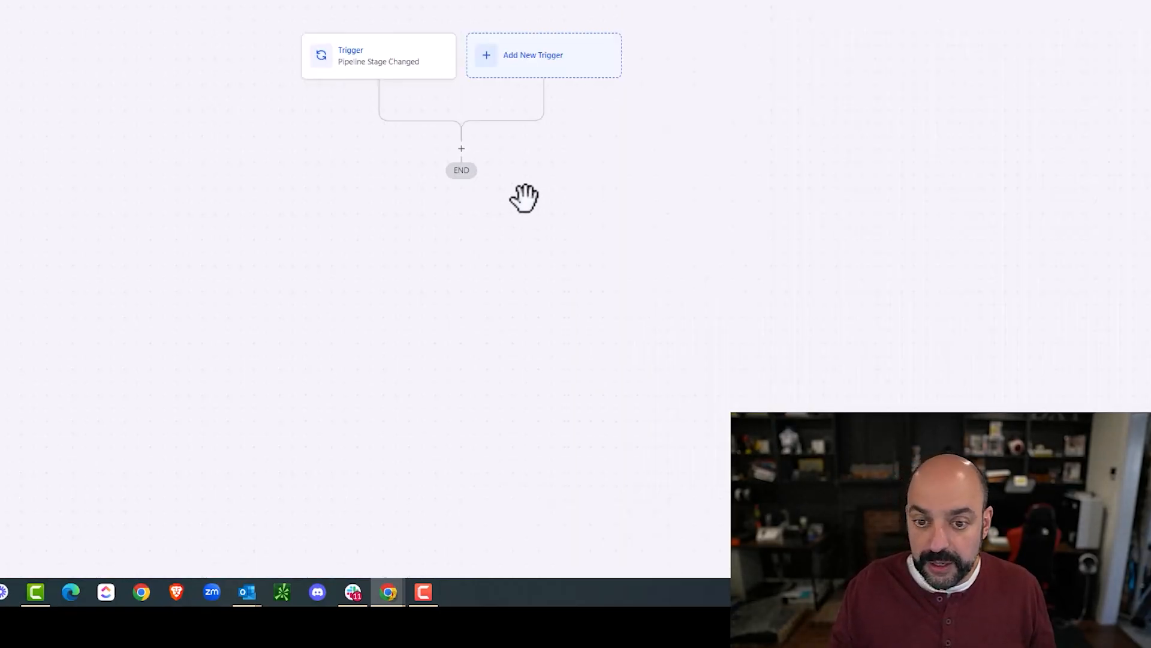
# Add an If/Else condition below the trigger and name its first branch "Ads management"
pyautogui.click(575, 231)
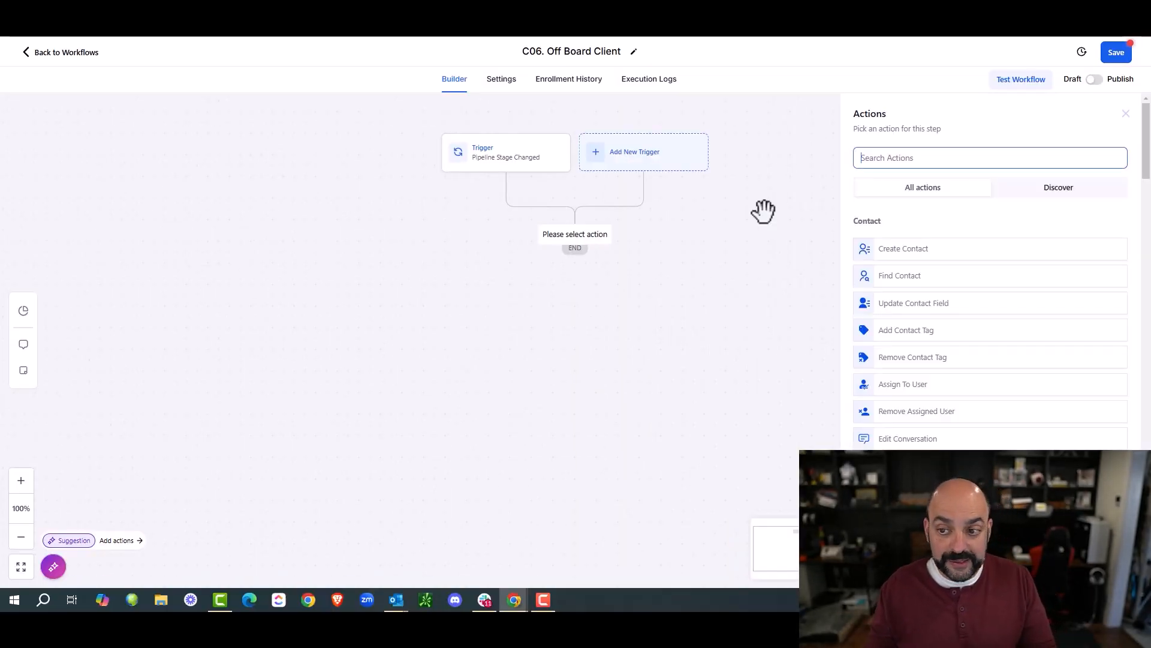
pyautogui.write('if')
pyautogui.click(907, 240)
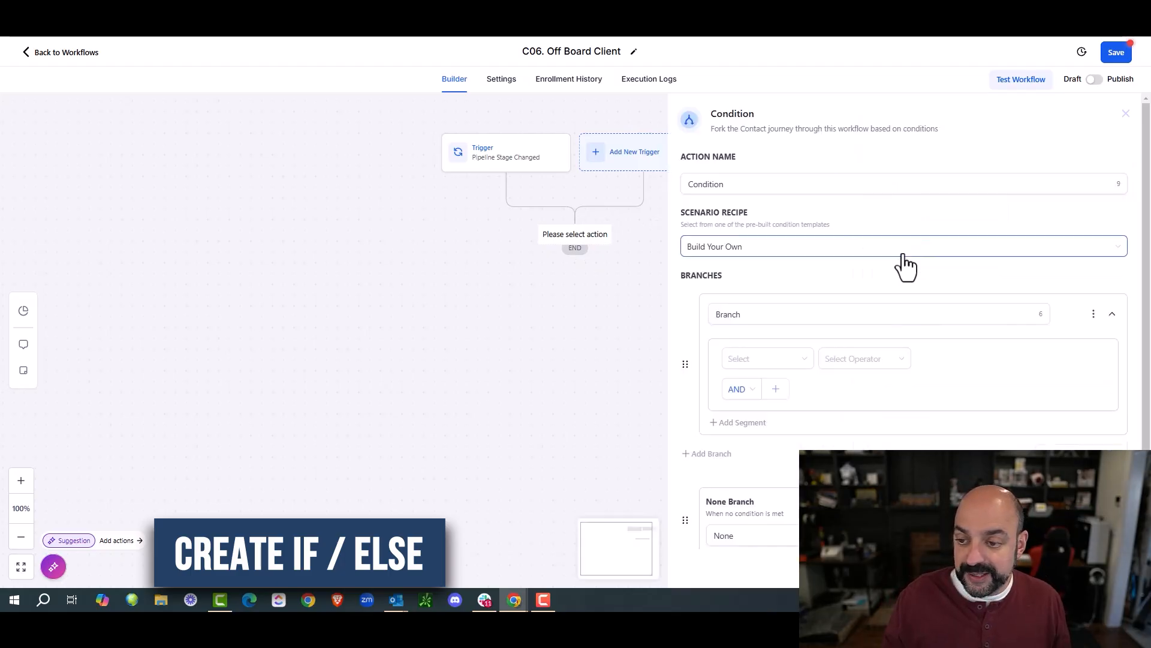
pyautogui.moveTo(761, 311); pyautogui.dragTo(710, 309)
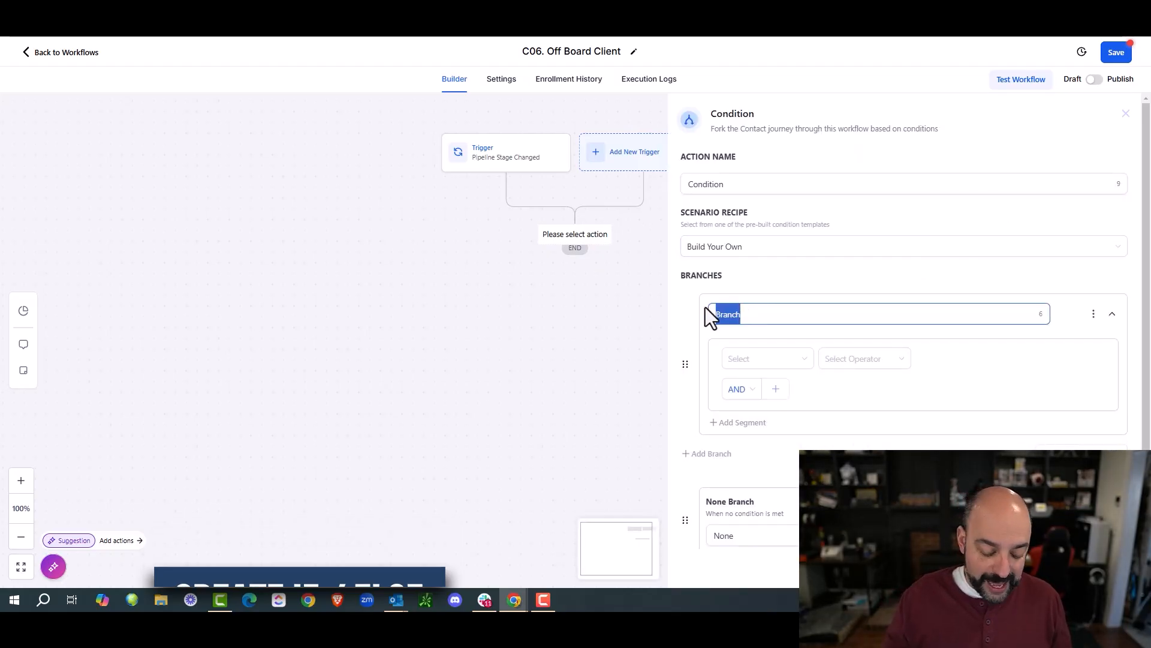
pyautogui.write('Ads management')
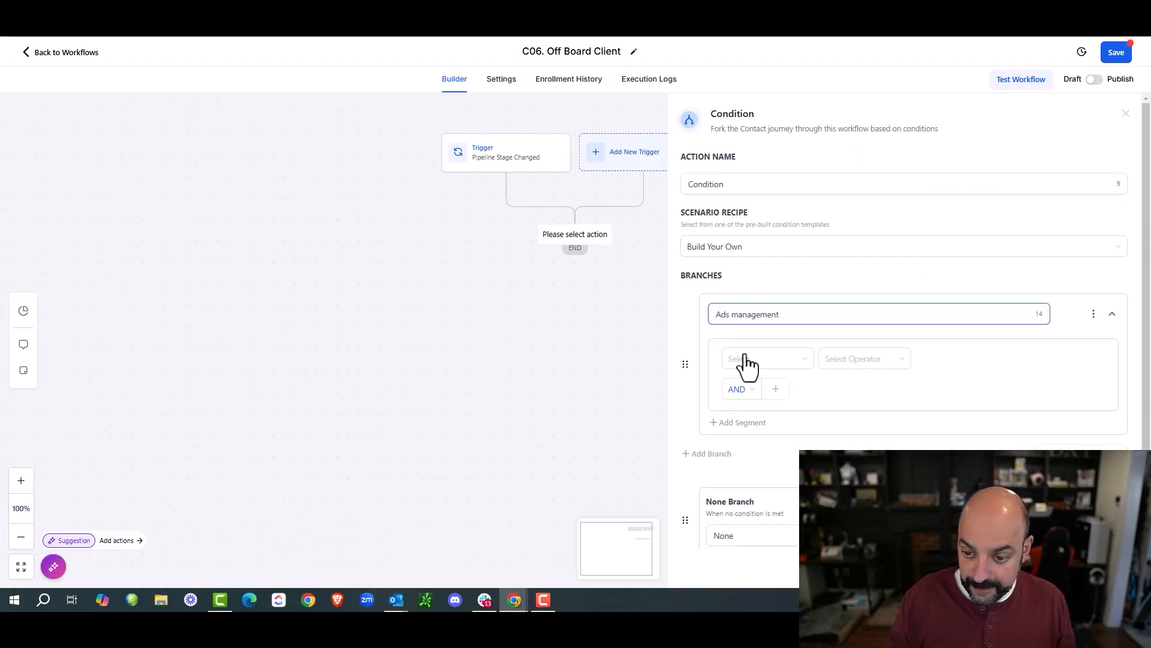
# Set the Ads management branch to Tags Includes "ads management customer" and save the condition
pyautogui.click(762, 360)
pyautogui.click(774, 390)
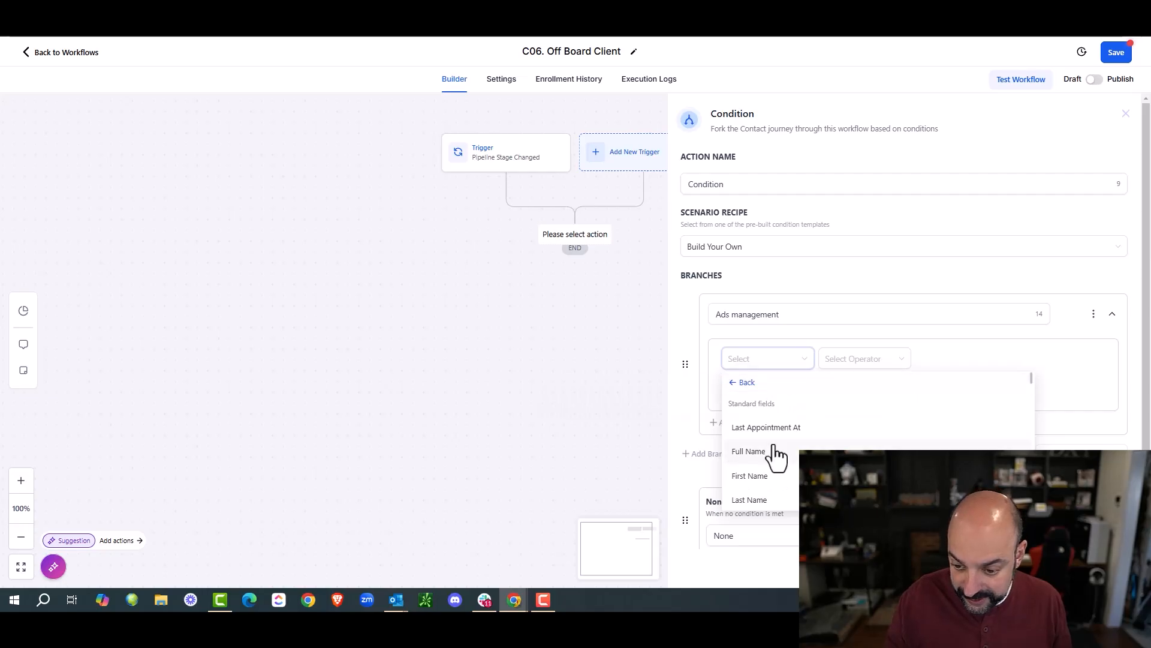
pyautogui.scroll(-2, 771, 457)
pyautogui.write('tag')
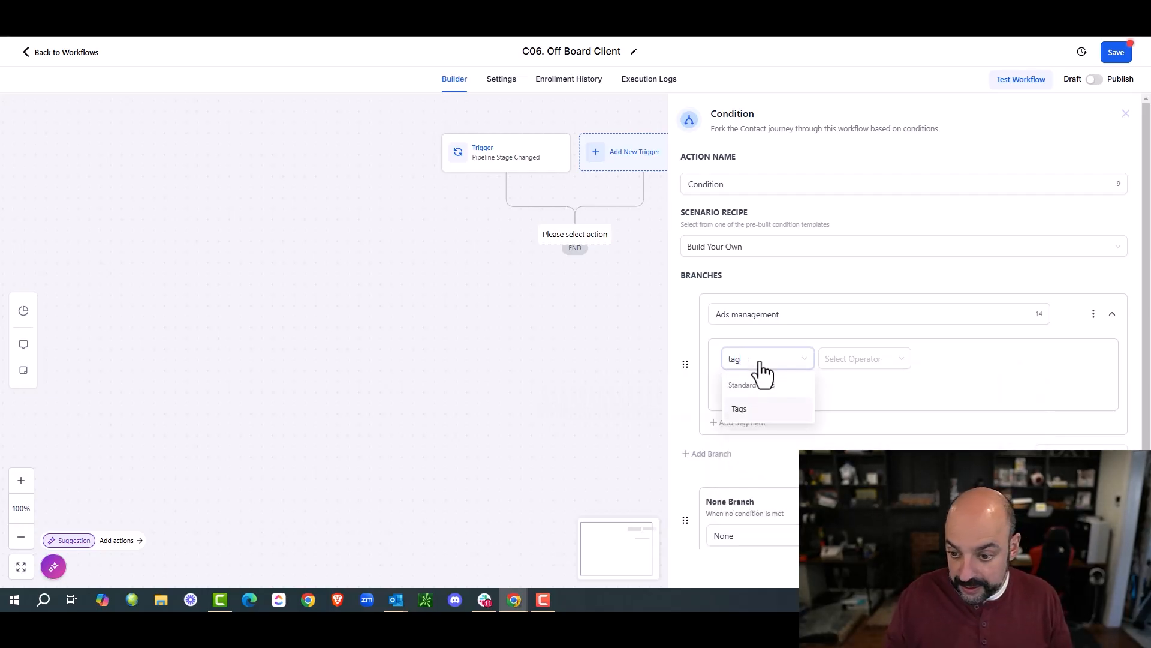
pyautogui.click(758, 407)
pyautogui.click(851, 363)
pyautogui.click(839, 383)
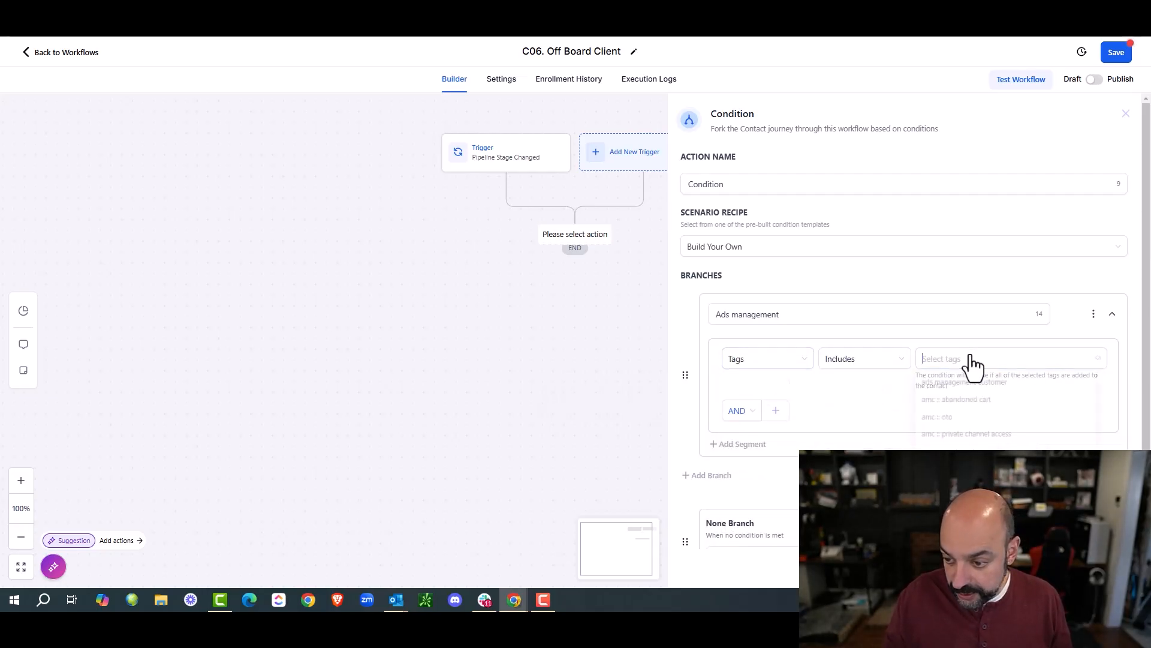
pyautogui.click(974, 366)
pyautogui.write('ads')
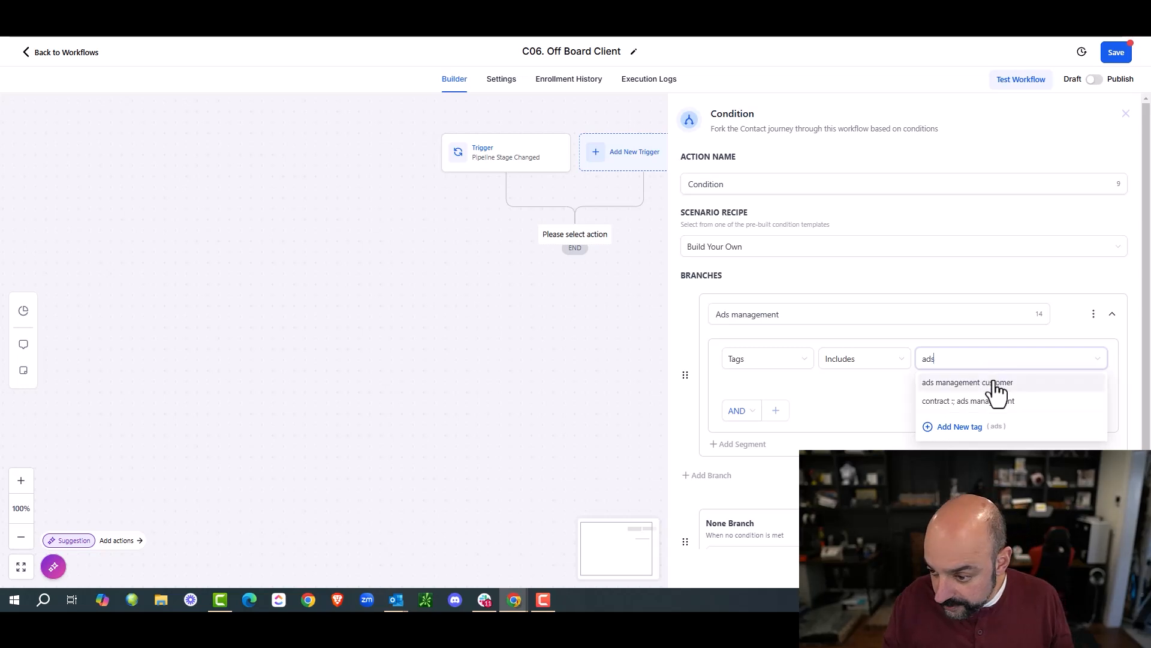
pyautogui.click(995, 384)
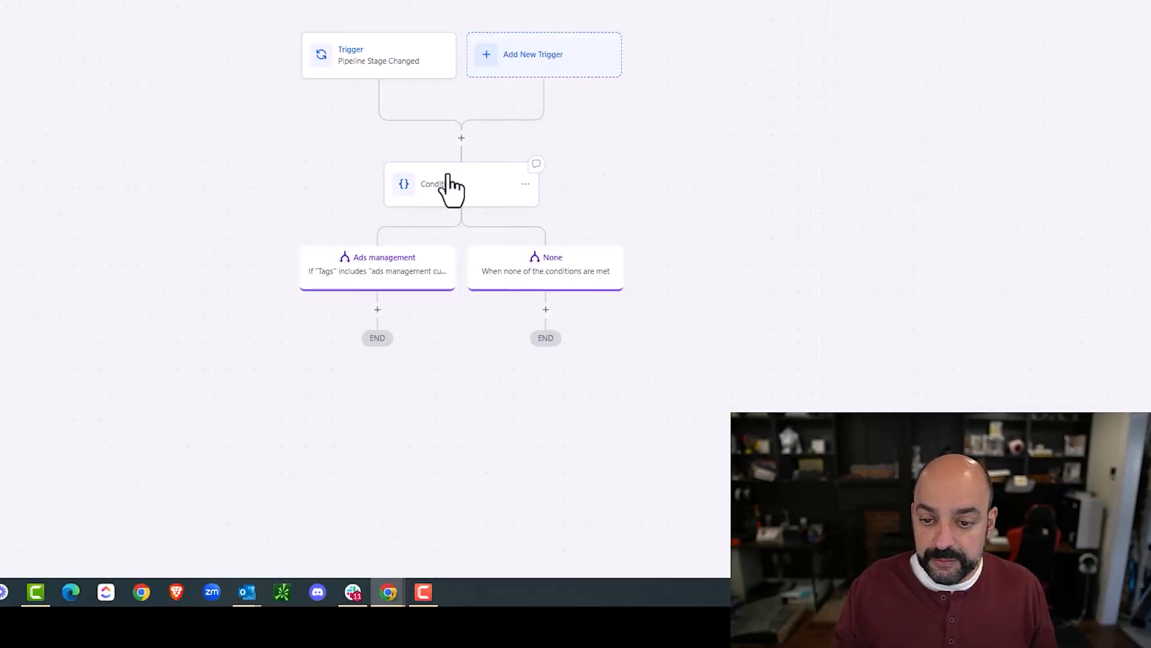
# Reopen the condition and add a second branch named "Website Build"
pyautogui.click(564, 255)
pyautogui.scroll(-1, 815, 407)
pyautogui.click(654, 397)
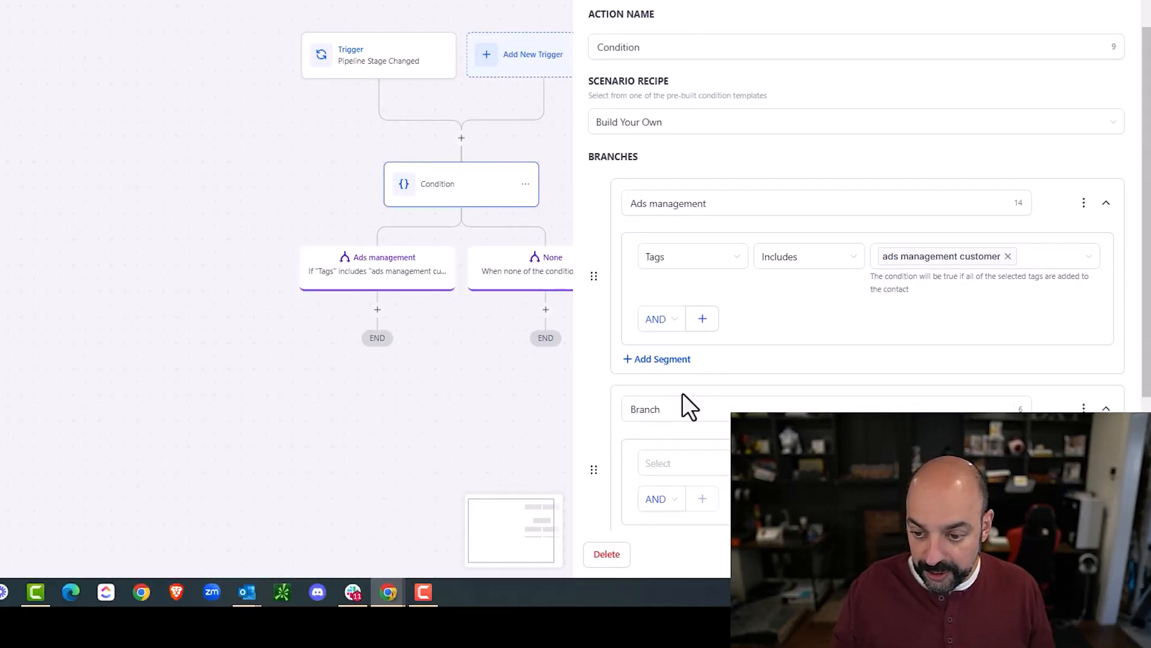
pyautogui.moveTo(661, 408); pyautogui.dragTo(596, 404)
pyautogui.write('Website Build')
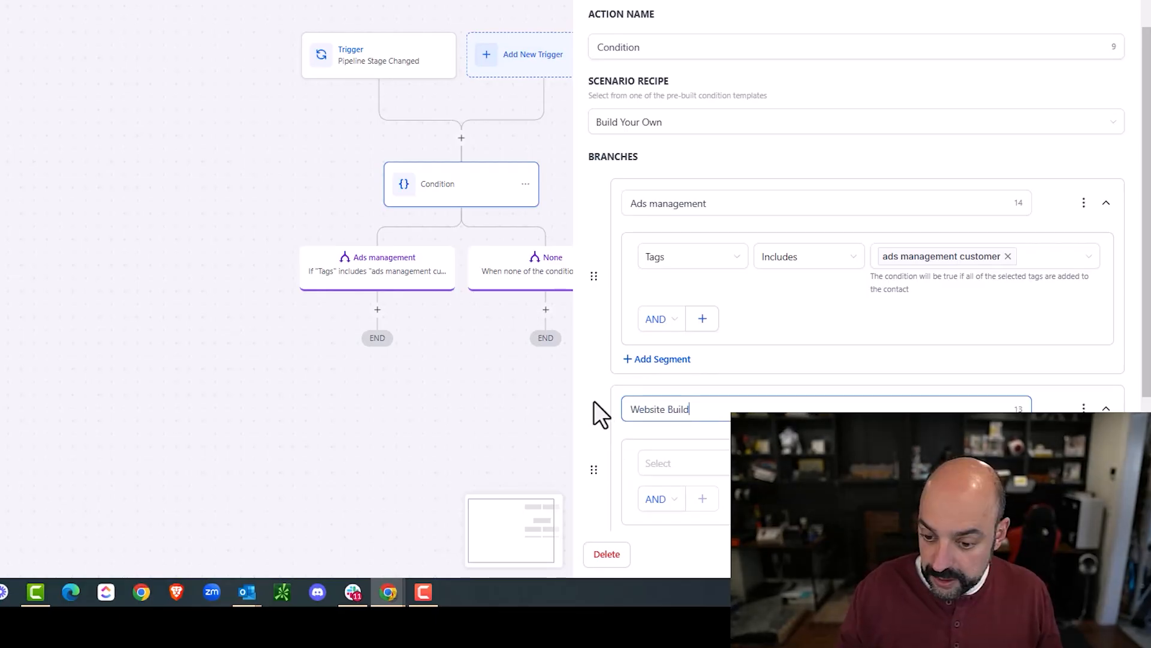
# Base the Website Build branch on the contact's Tags field with the Includes operator
pyautogui.click(690, 463)
pyautogui.scroll(-2, 713, 432)
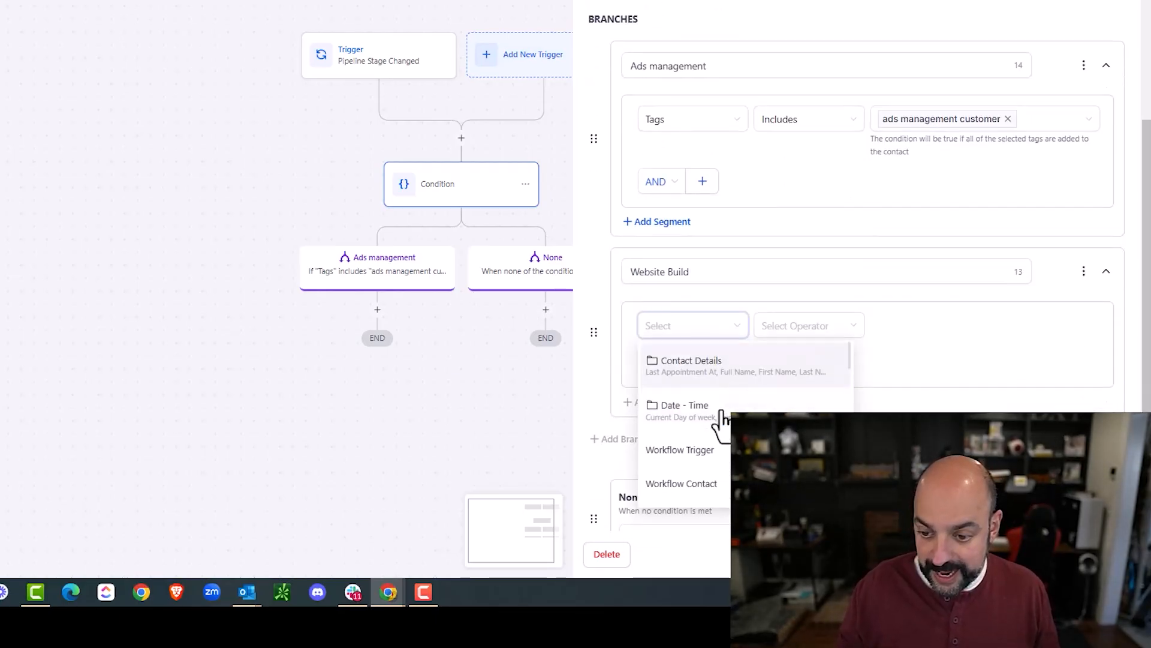
pyautogui.click(689, 355)
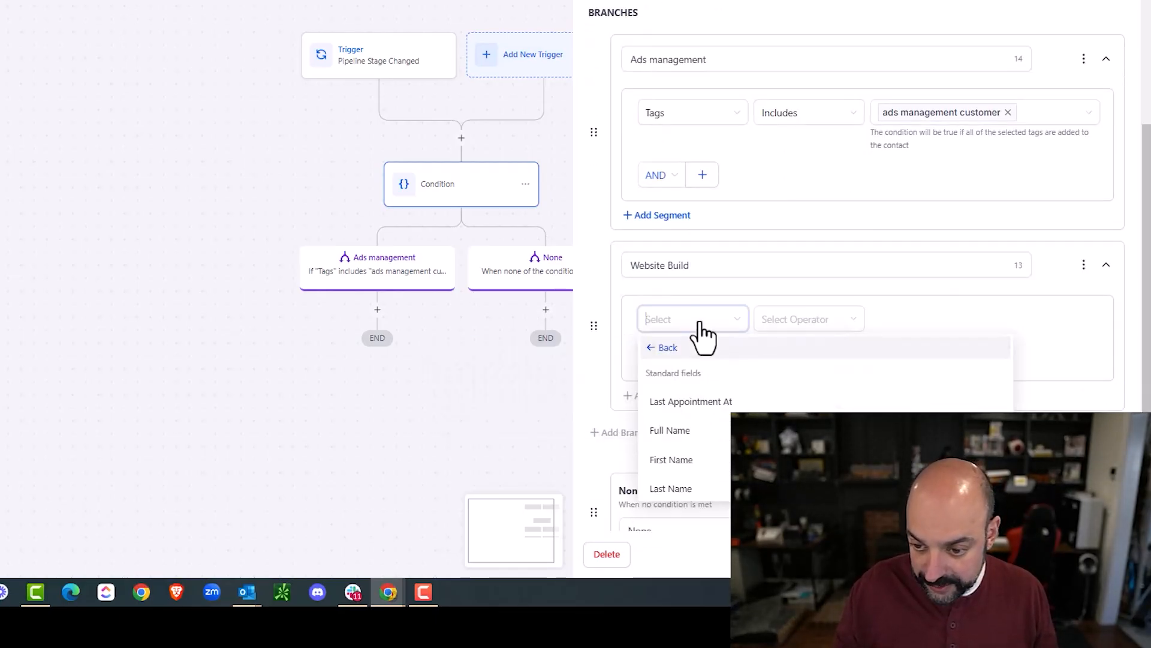
pyautogui.scroll(-5, 699, 406)
pyautogui.click(676, 326)
pyautogui.write('tag')
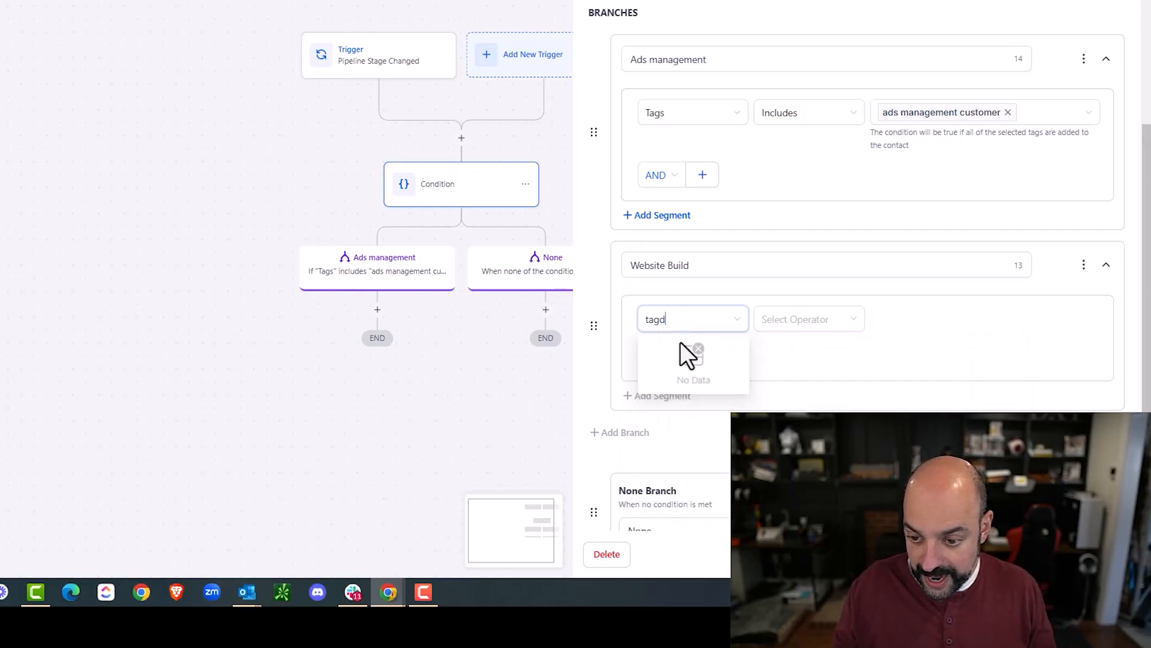
pyautogui.click(682, 381)
pyautogui.click(820, 327)
pyautogui.click(819, 346)
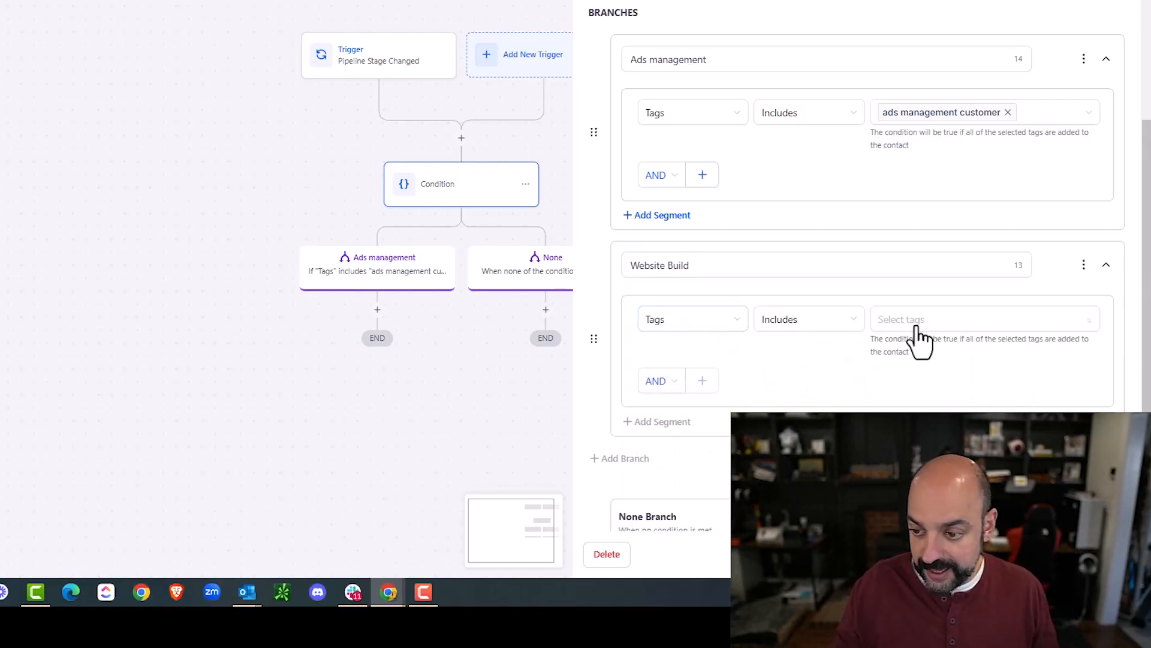
# Select the tag "website design :: level 1 purchase" for the Website Build branch and save the condition
pyautogui.click(948, 319)
pyautogui.scroll(-3, 951, 381)
pyautogui.write('we')
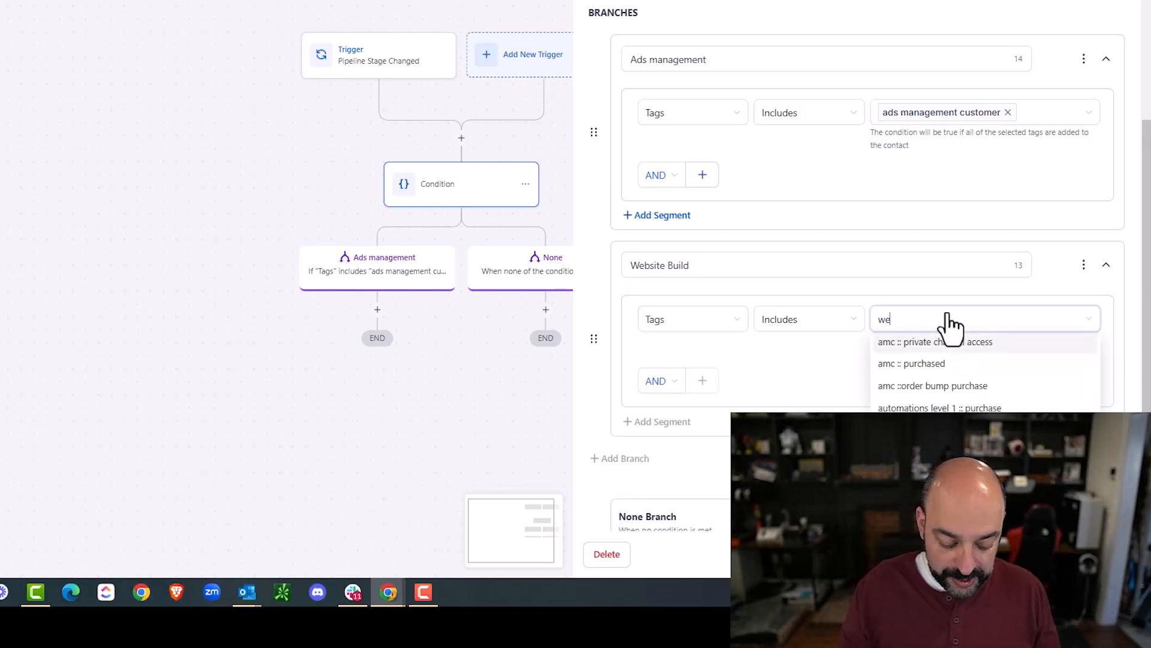
pyautogui.write('bs')
pyautogui.click(942, 433)
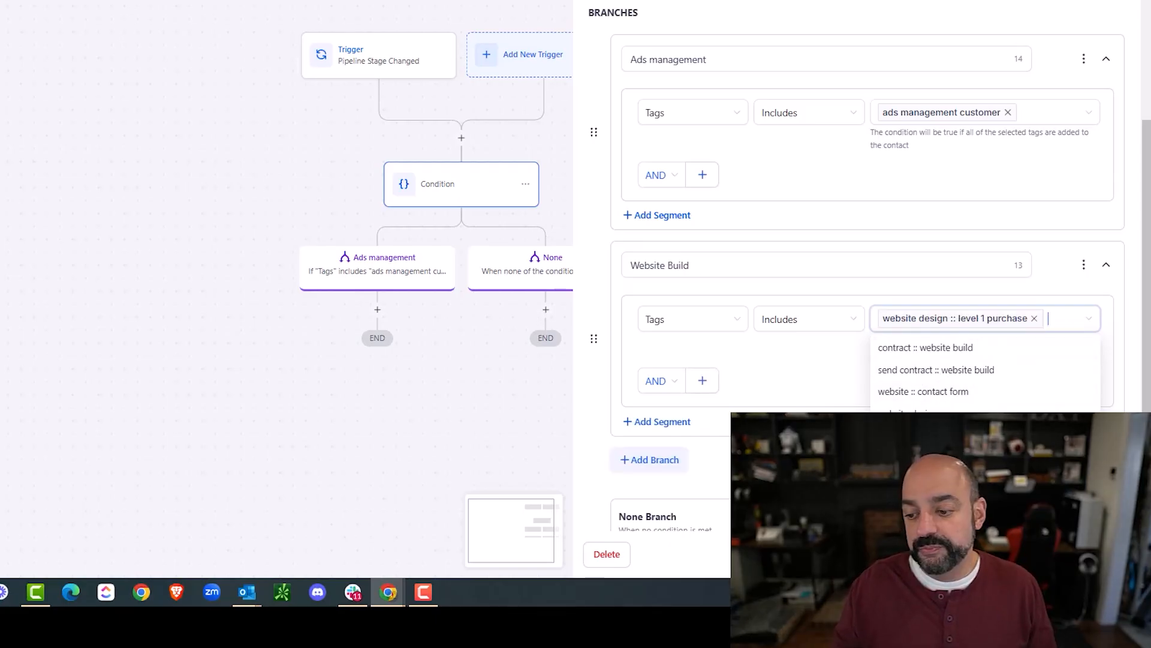
pyautogui.click(1077, 293)
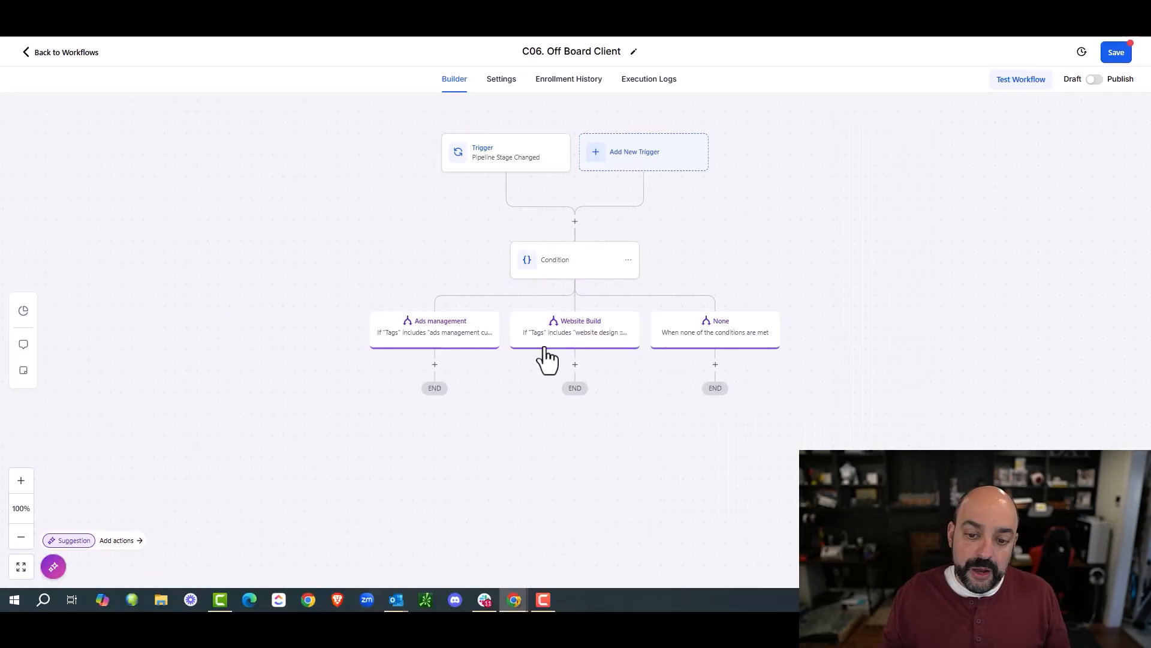
# Add a Remove Contact Tag action to the Ads management branch for "ads management customer" and "contract :; ads management", and save it
pyautogui.click(435, 364)
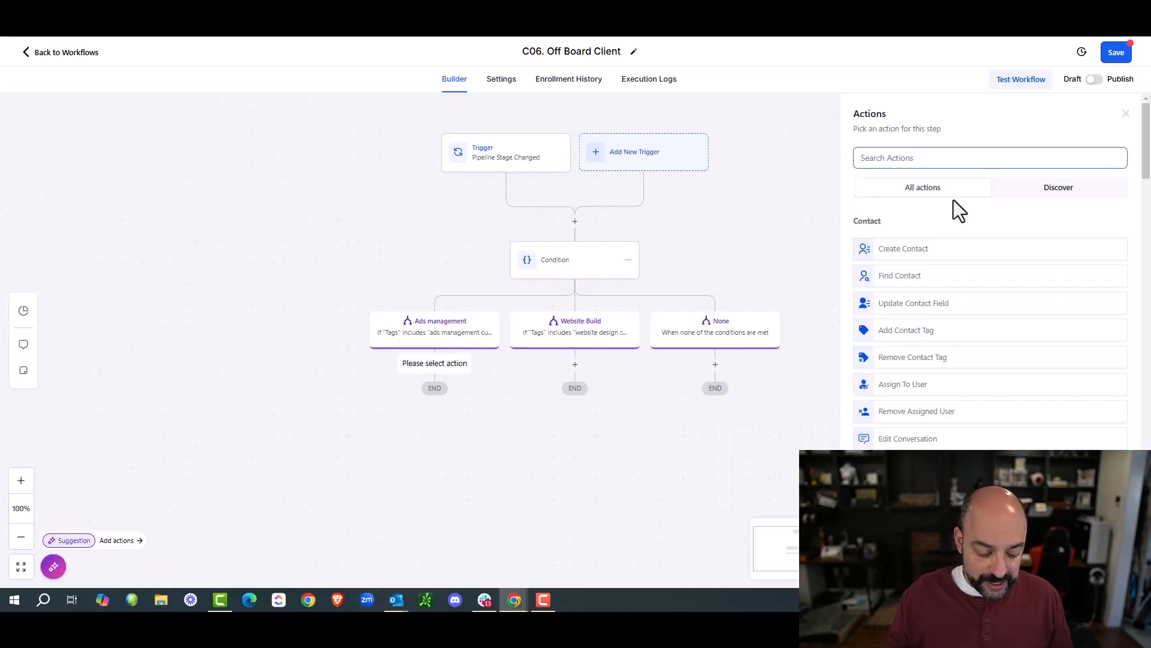
pyautogui.write('remove')
pyautogui.click(914, 247)
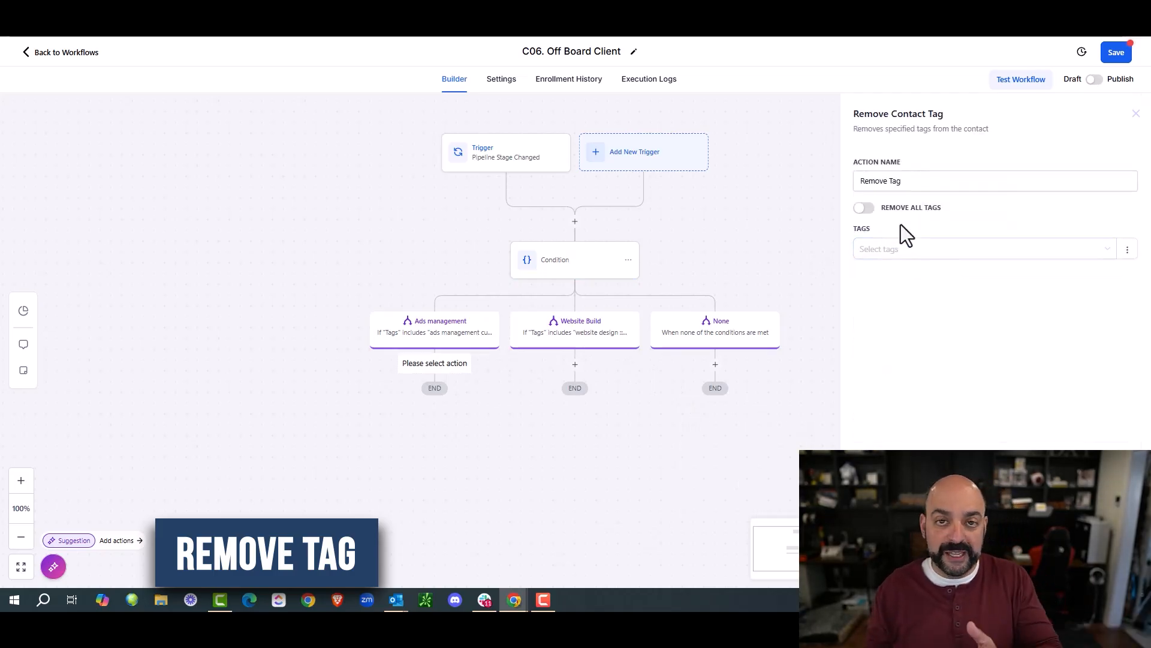
pyautogui.click(934, 254)
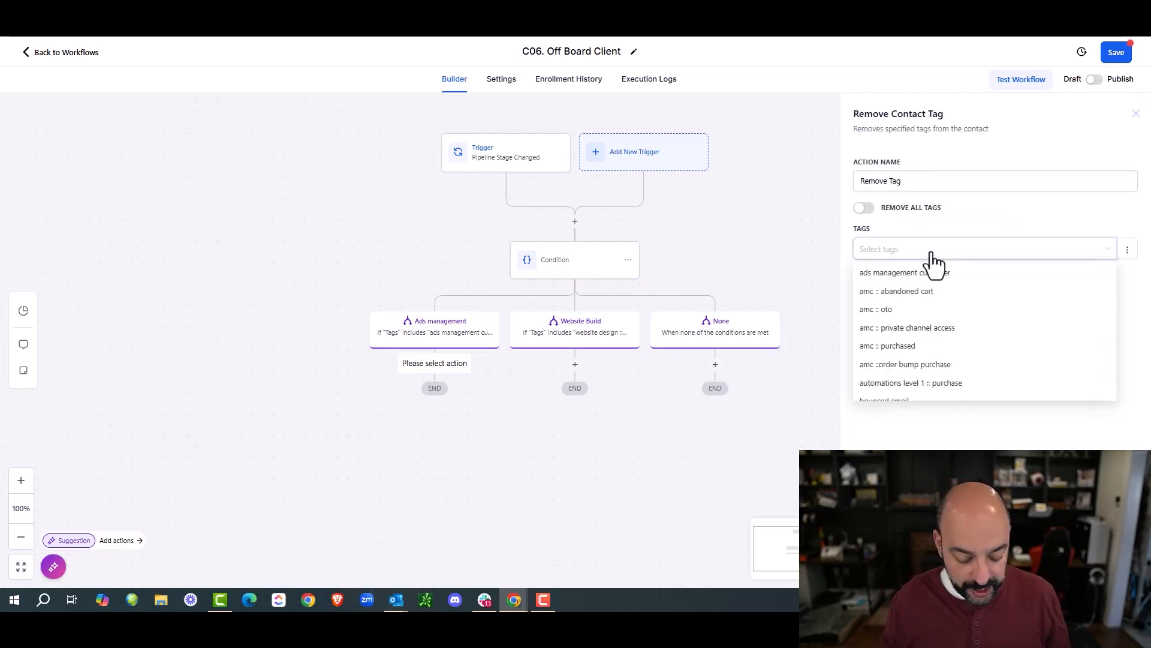
pyautogui.write('webs')
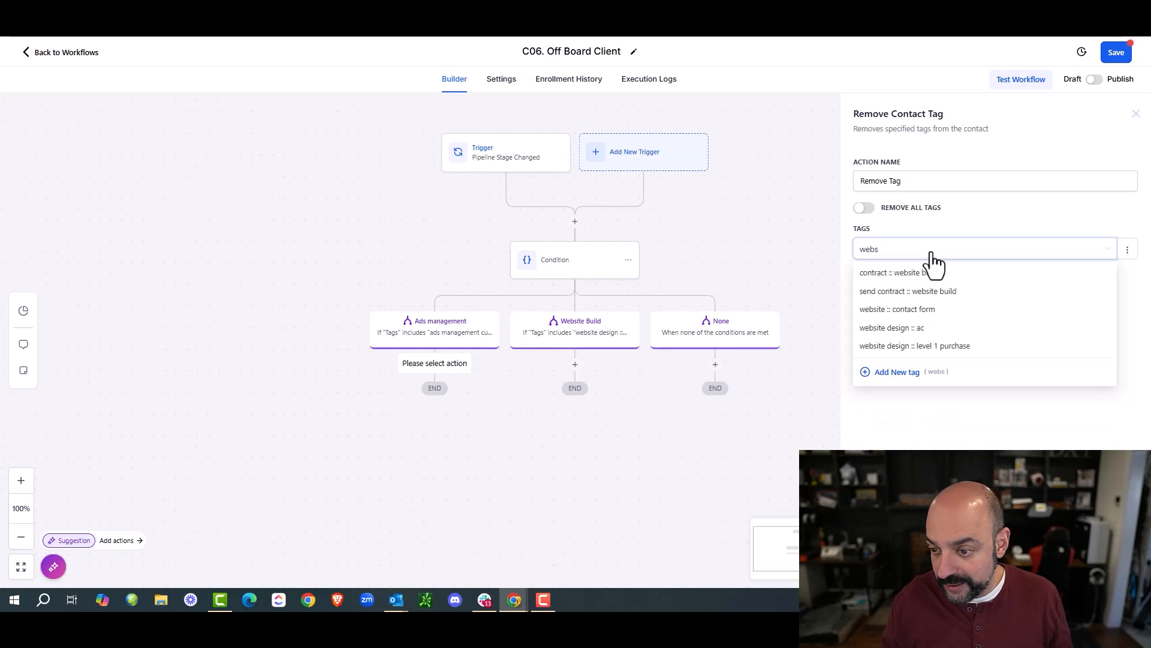
pyautogui.press('BackSpace')
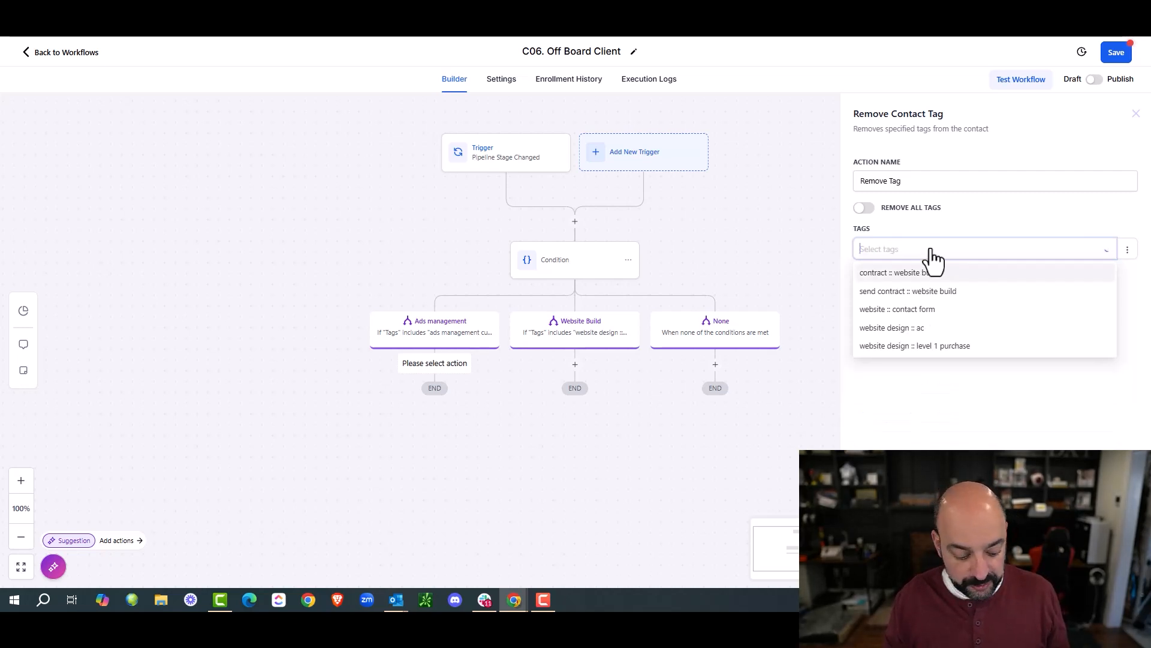
pyautogui.write('ads')
pyautogui.click(942, 274)
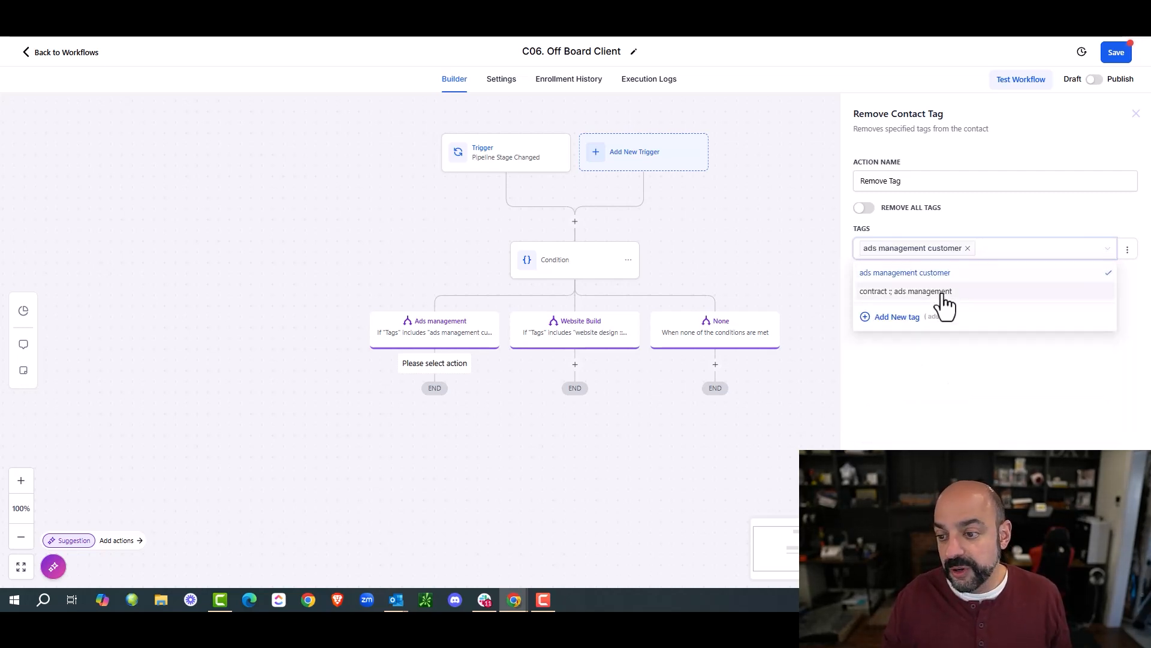
pyautogui.click(946, 292)
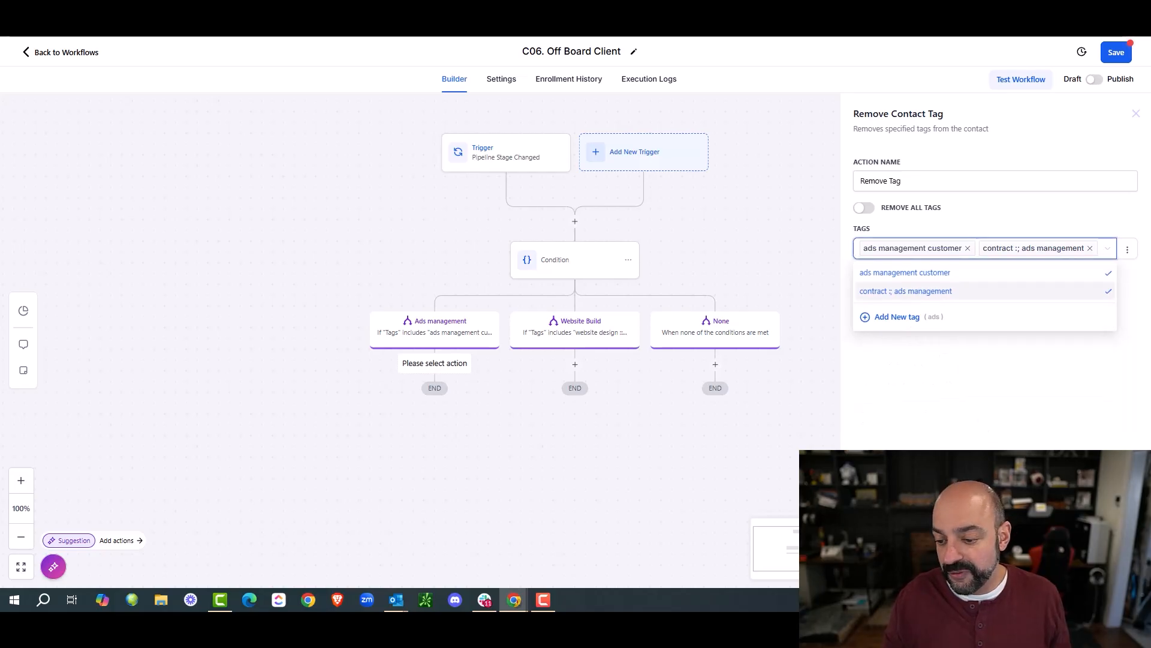
pyautogui.click(1107, 569)
# Add a Send Email action with the subject "xxx" after Remove Tag in the Ads management branch and save it
pyautogui.click(435, 435)
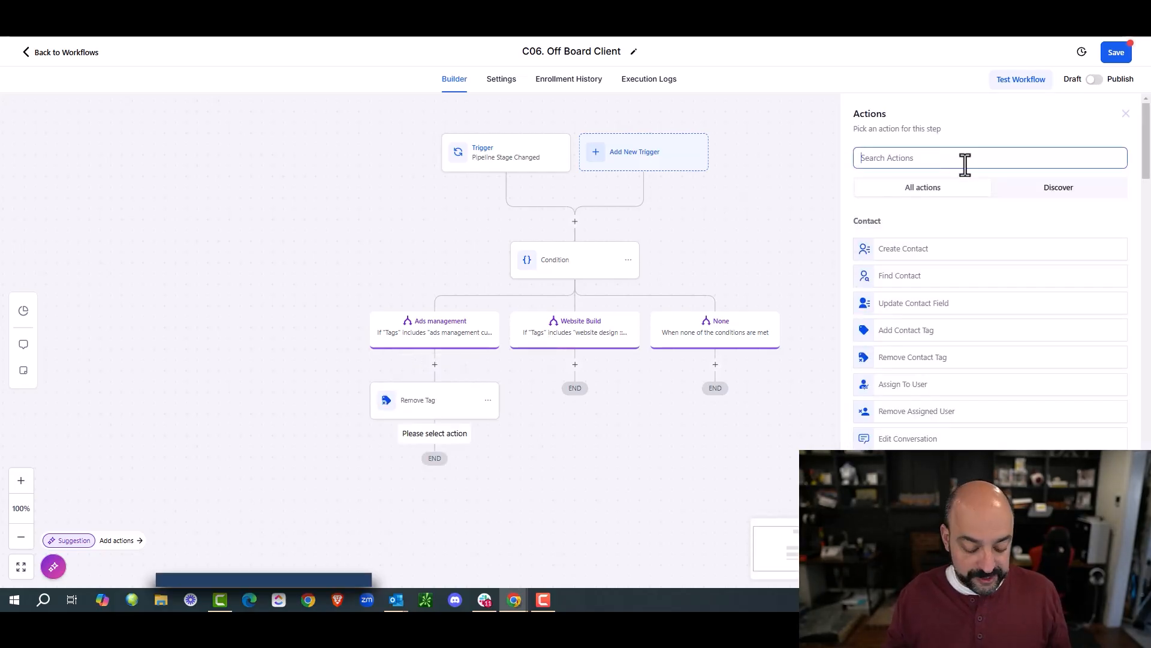
pyautogui.write('email')
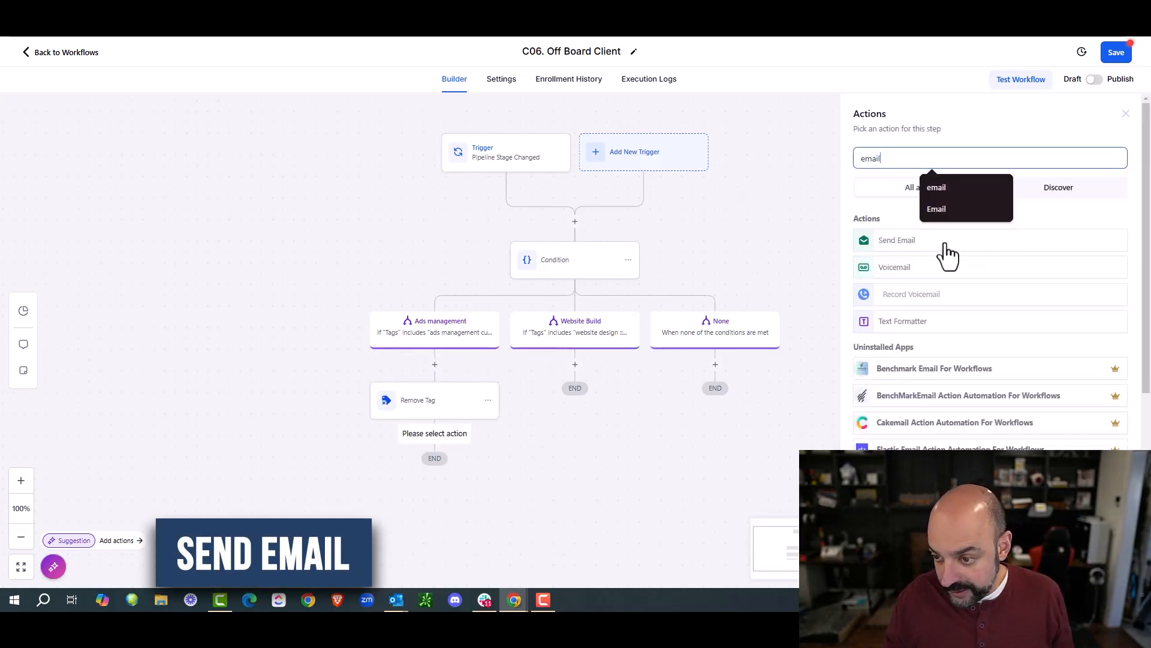
pyautogui.click(949, 240)
pyautogui.click(903, 349)
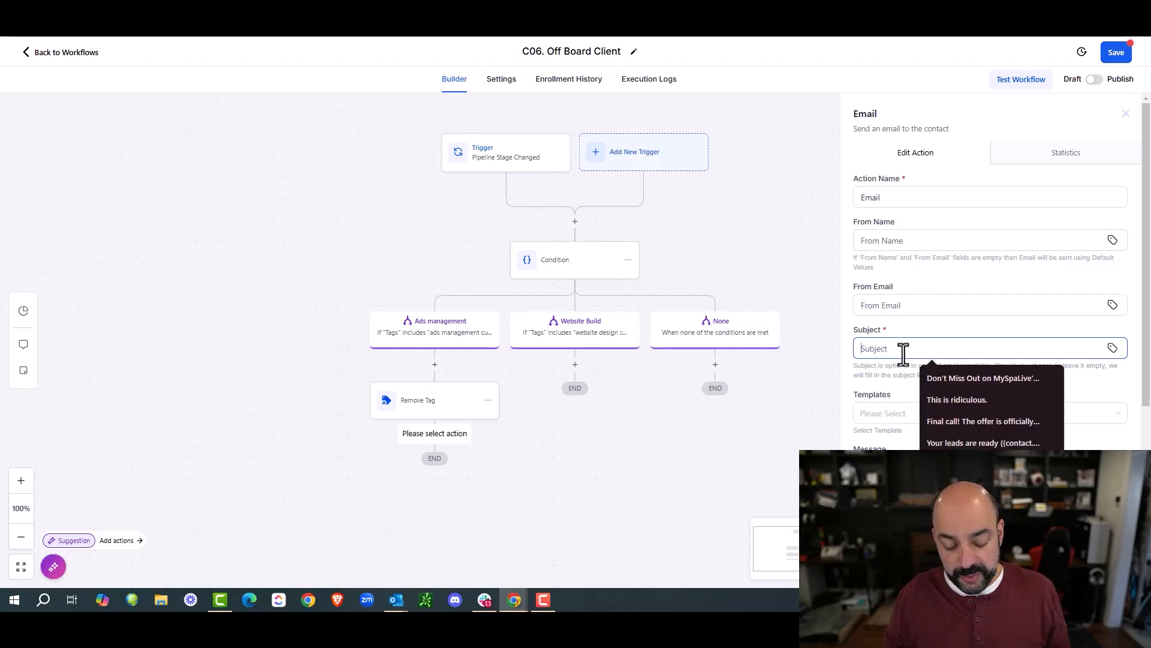
pyautogui.write('xxx')
pyautogui.press('Tab')
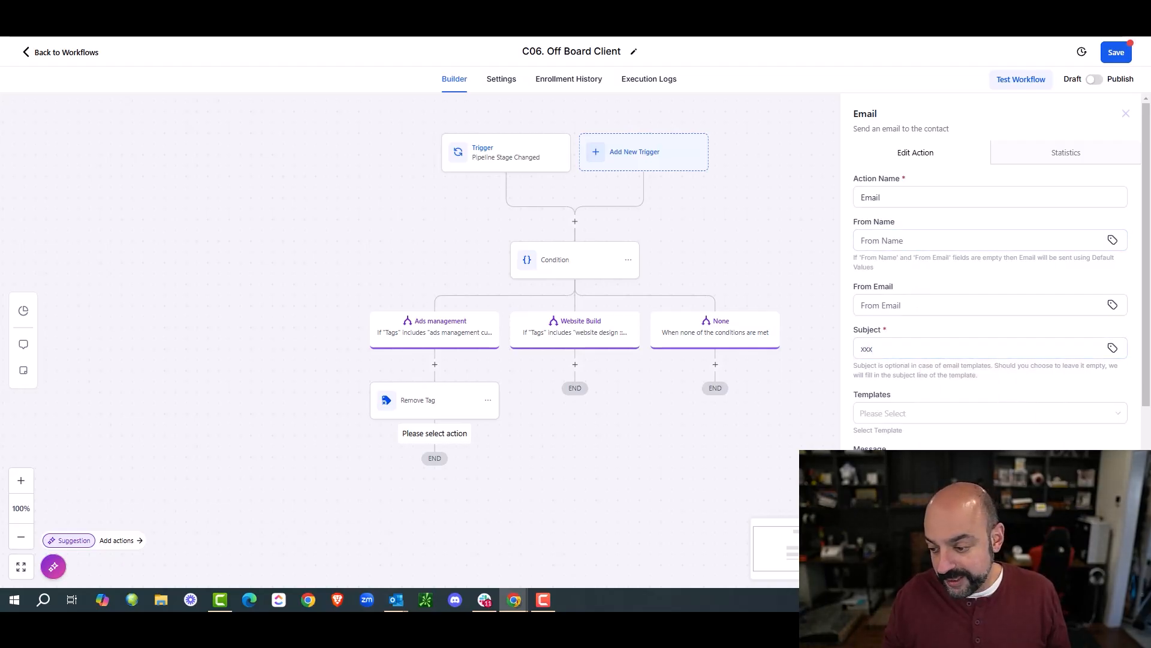
pyautogui.click(1100, 569)
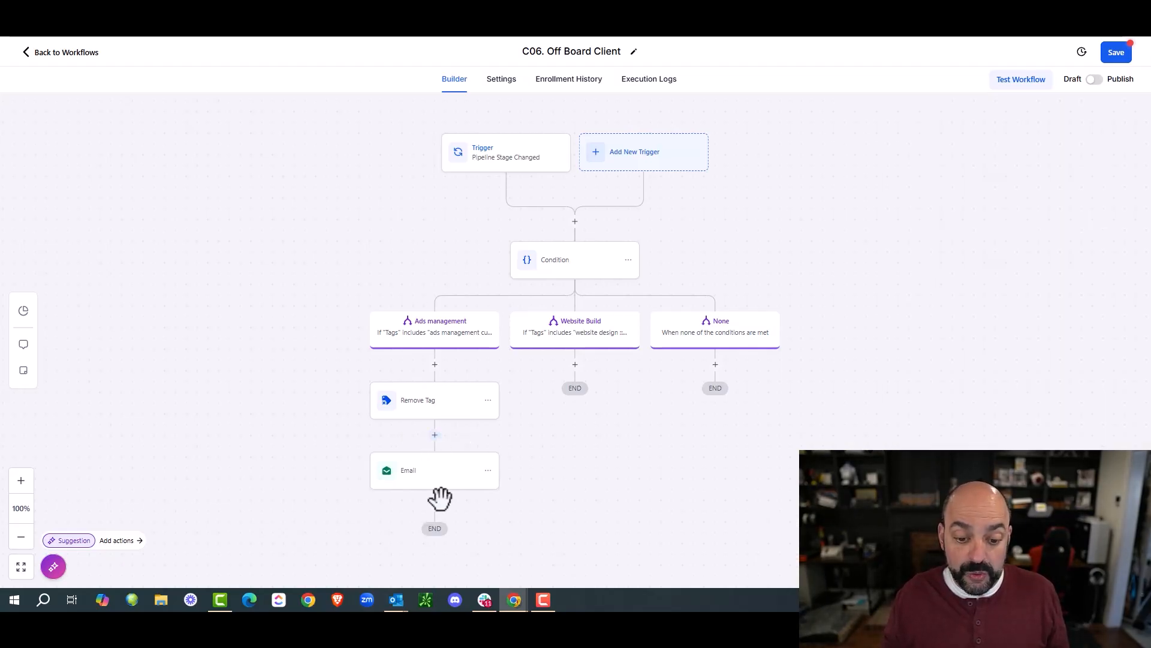
# Add a Remove Opportunity action for the "Contract pipeline" after the email in the Ads management branch
pyautogui.click(435, 505)
pyautogui.write('remvoe')
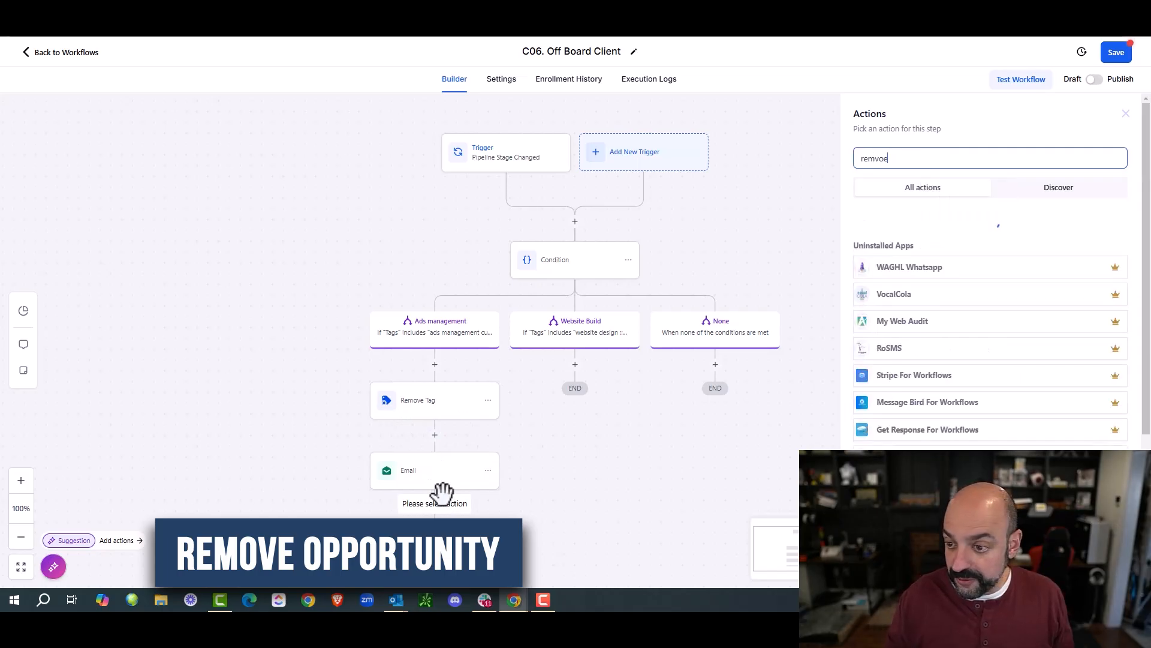
pyautogui.press('BackSpace')
pyautogui.press('BackSpace')
pyautogui.press('BackSpace')
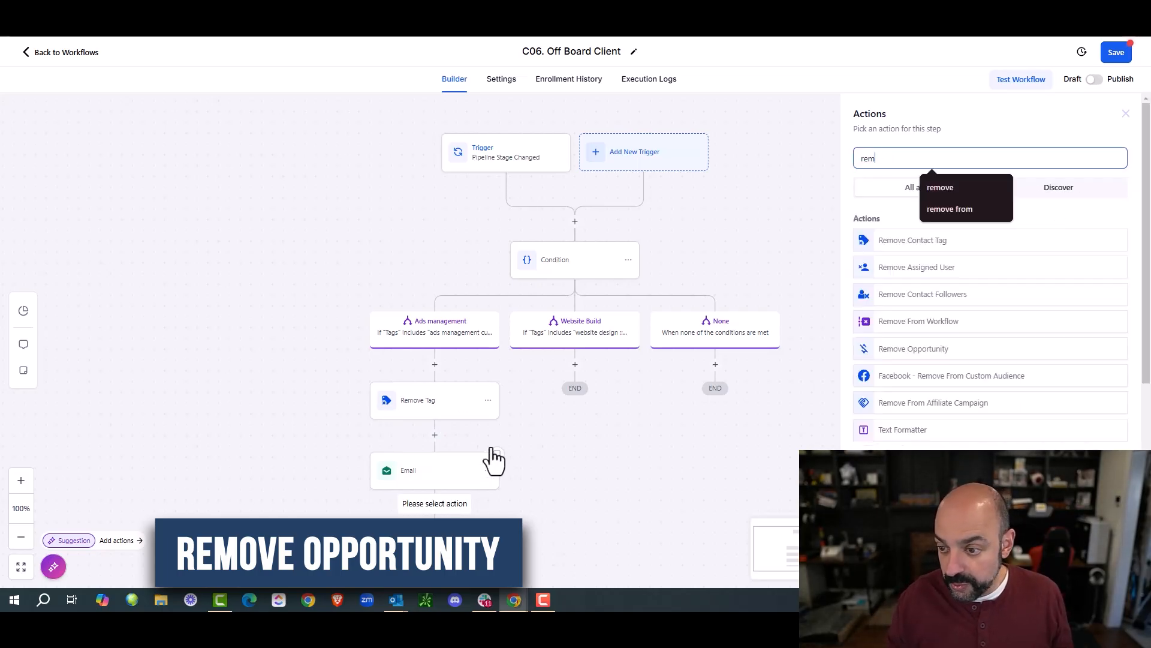
pyautogui.click(914, 349)
pyautogui.click(906, 225)
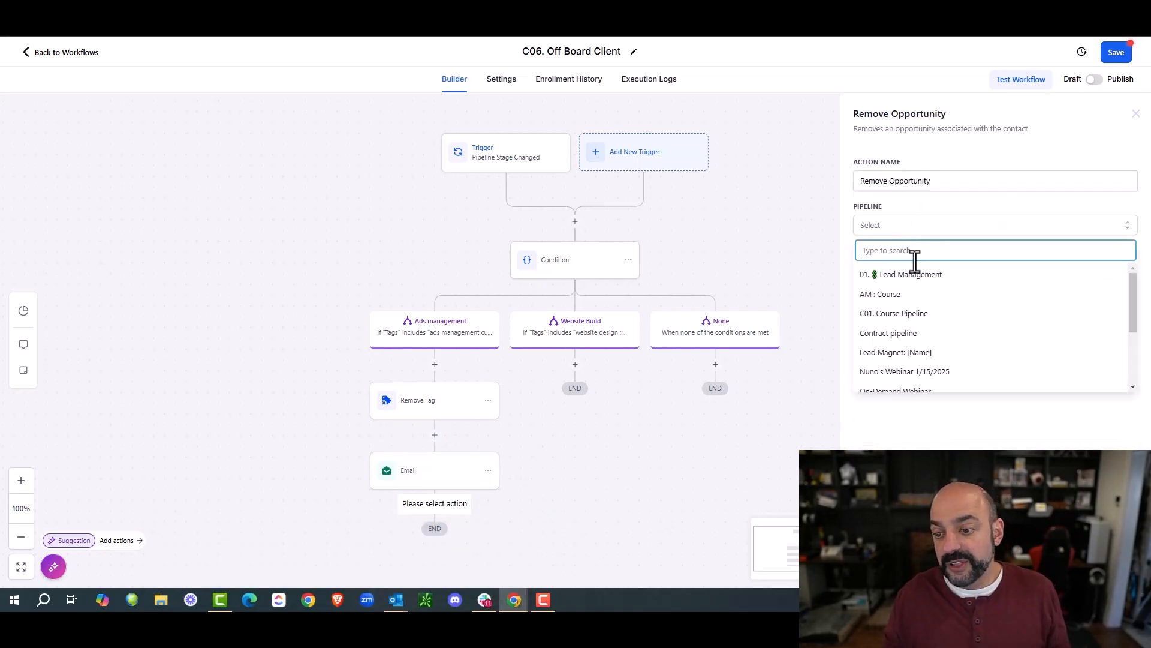
pyautogui.click(920, 334)
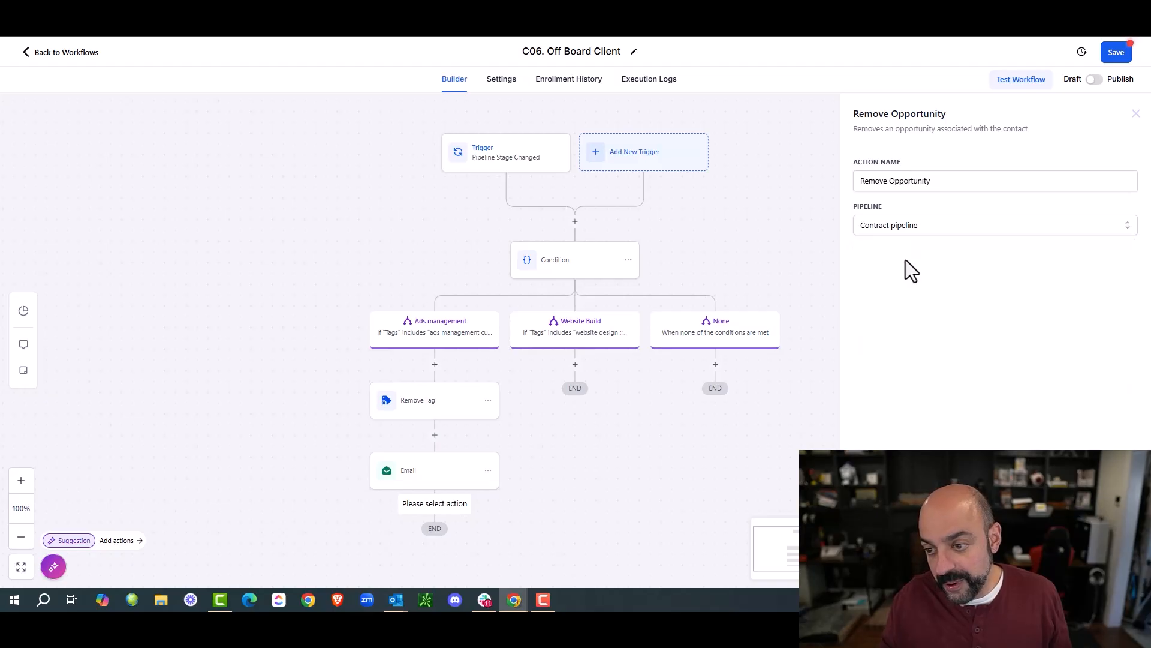
# Add a Wait action with a 30-day time delay after Remove Opportunity and save it
pyautogui.scroll(-2, 450, 540)
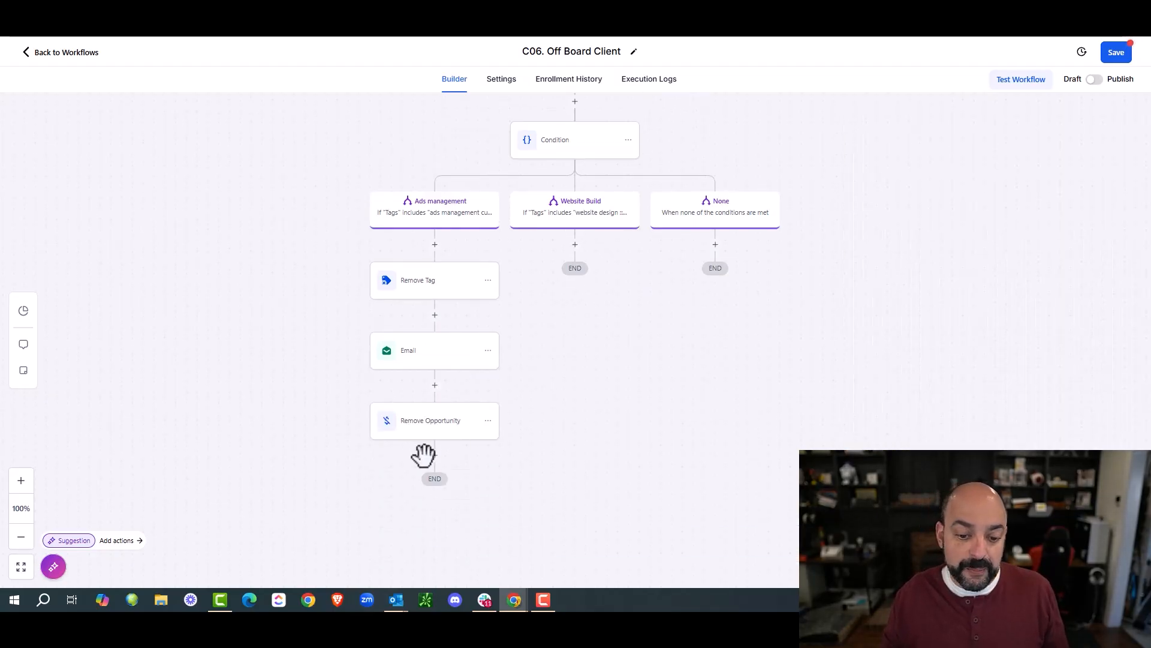
pyautogui.click(443, 422)
pyautogui.write('wait')
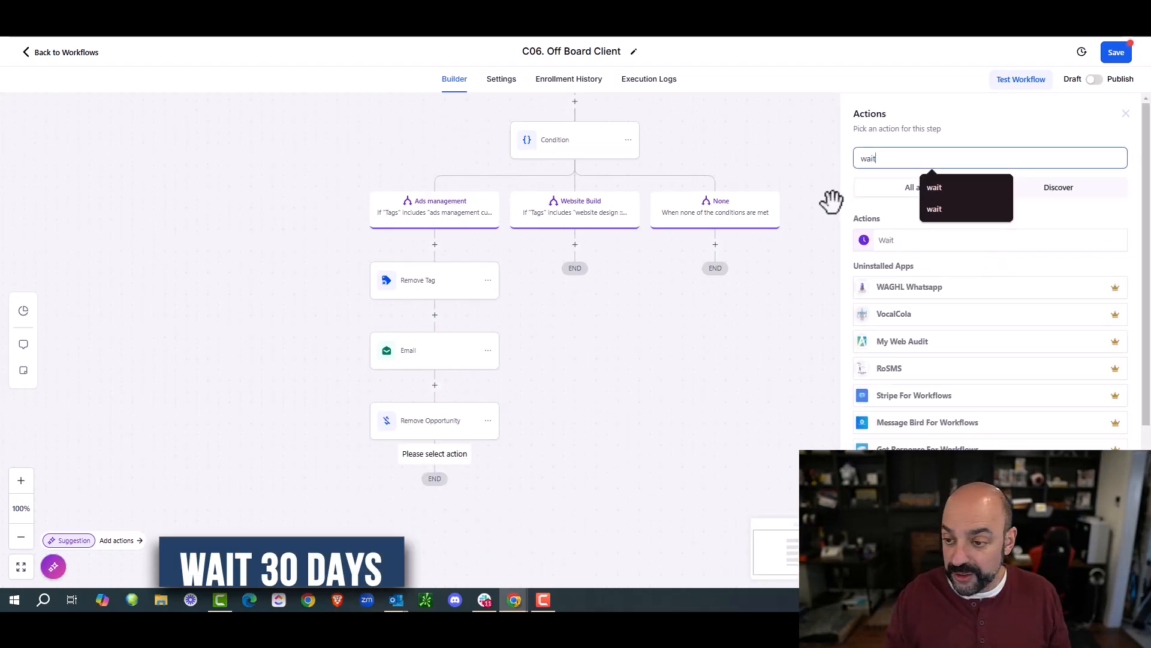
pyautogui.click(941, 243)
pyautogui.doubleClick(727, 275)
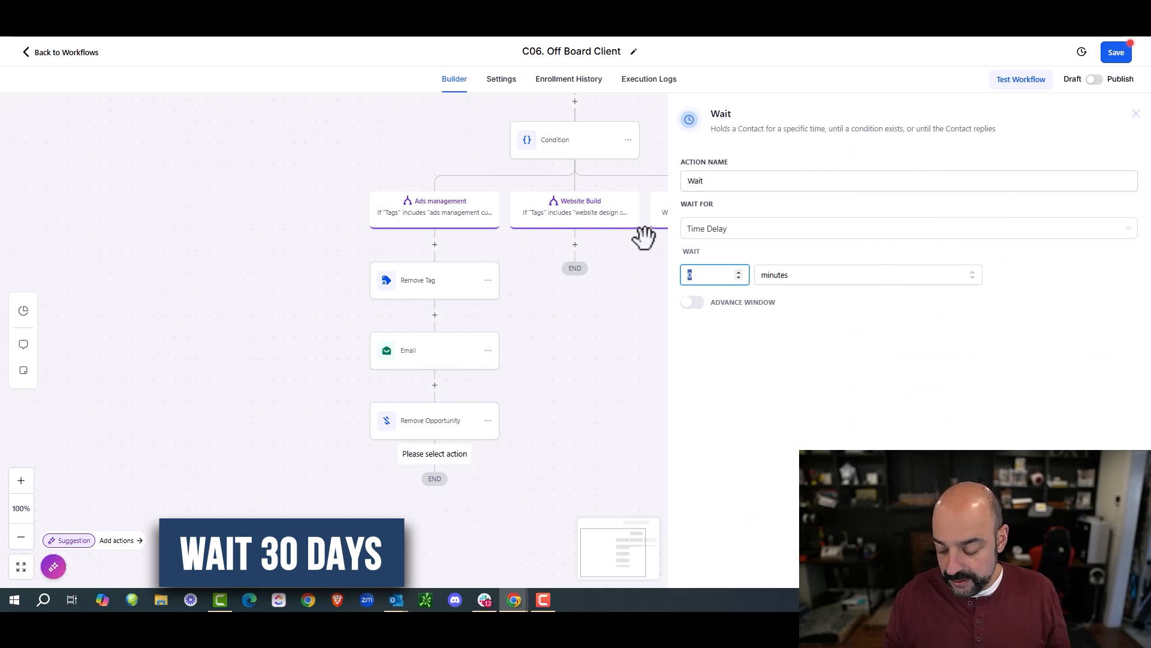
pyautogui.click(801, 275)
pyautogui.click(804, 338)
pyautogui.click(1107, 568)
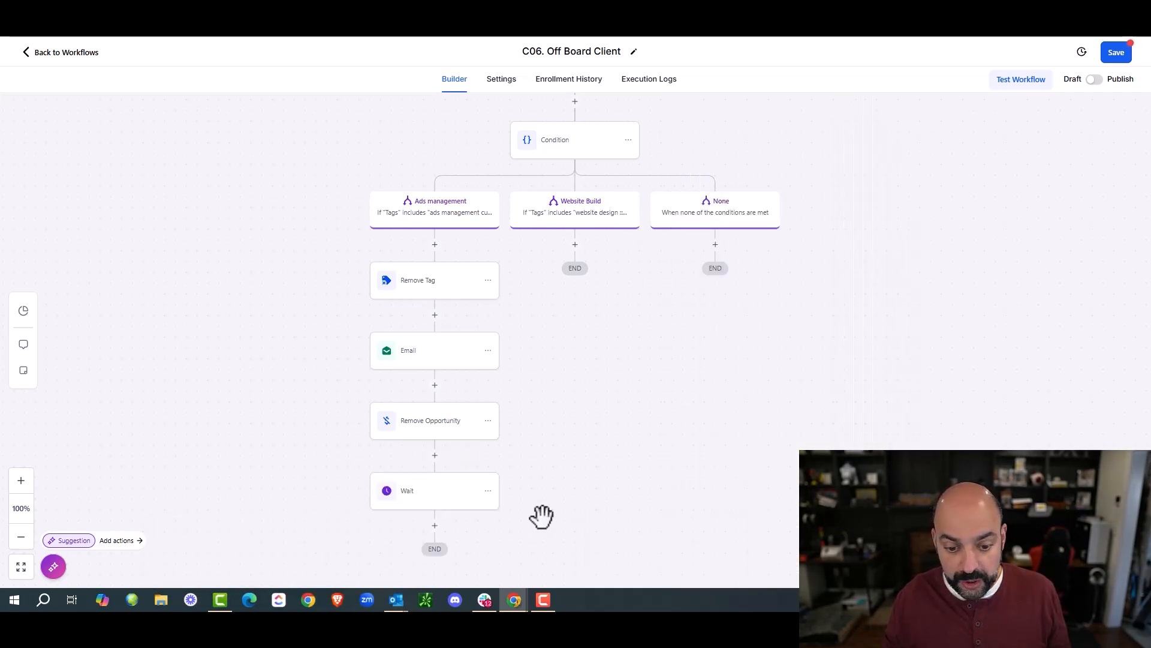
# Add a second Send Email action after the Wait with the subject "xxx" and the message "xxxxx", and save it
pyautogui.scroll(-2, 542, 516)
pyautogui.click(435, 405)
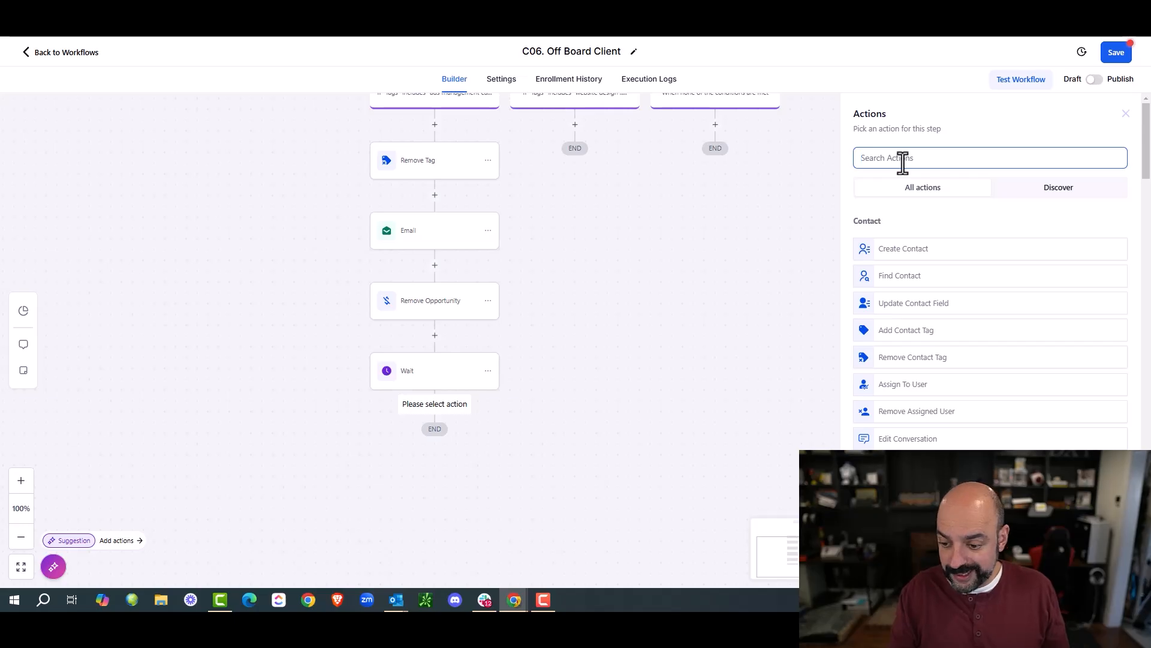
pyautogui.write('email')
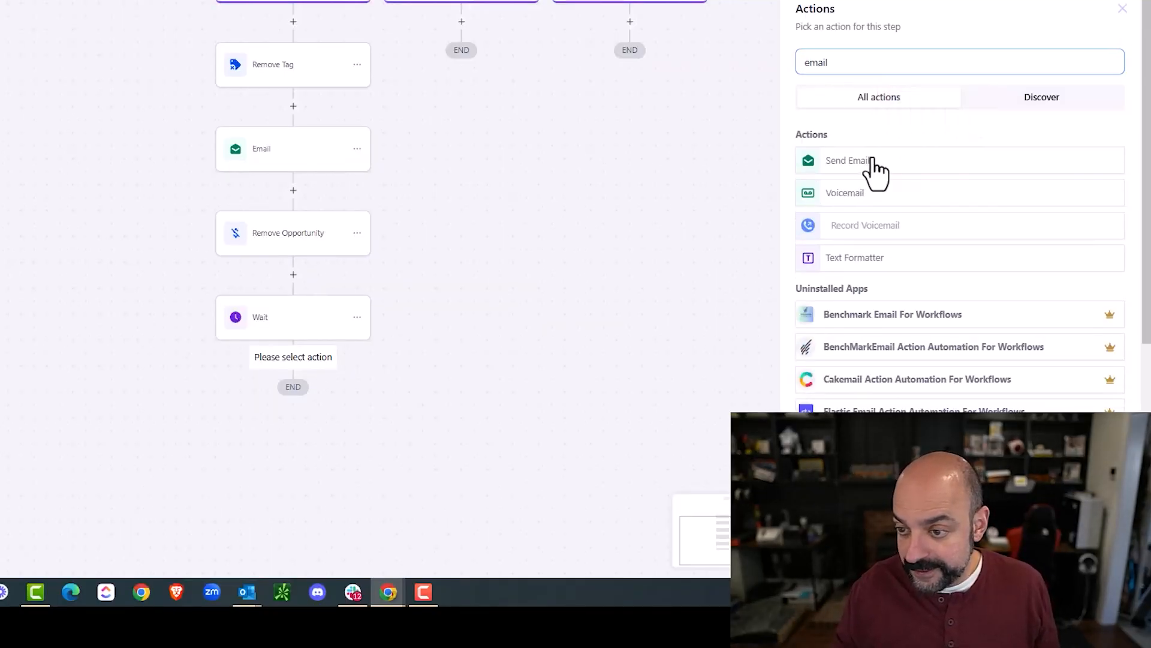
pyautogui.click(917, 240)
pyautogui.click(869, 289)
pyautogui.write('xxx')
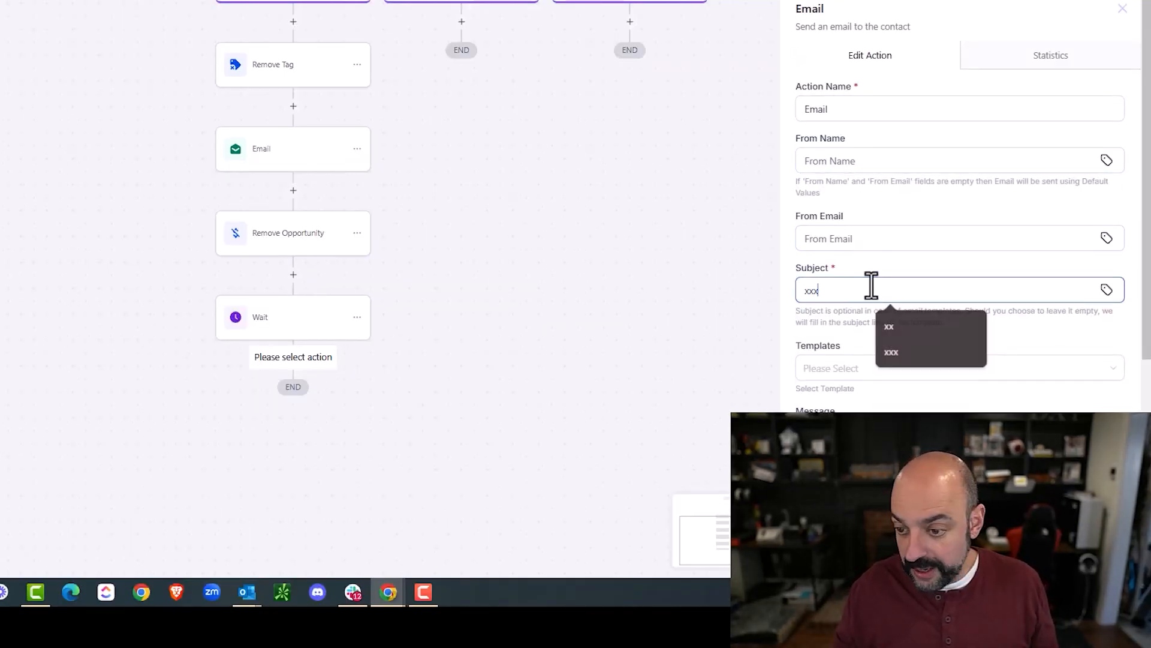
pyautogui.scroll(-4, 857, 270)
pyautogui.click(845, 282)
pyautogui.write('xx')
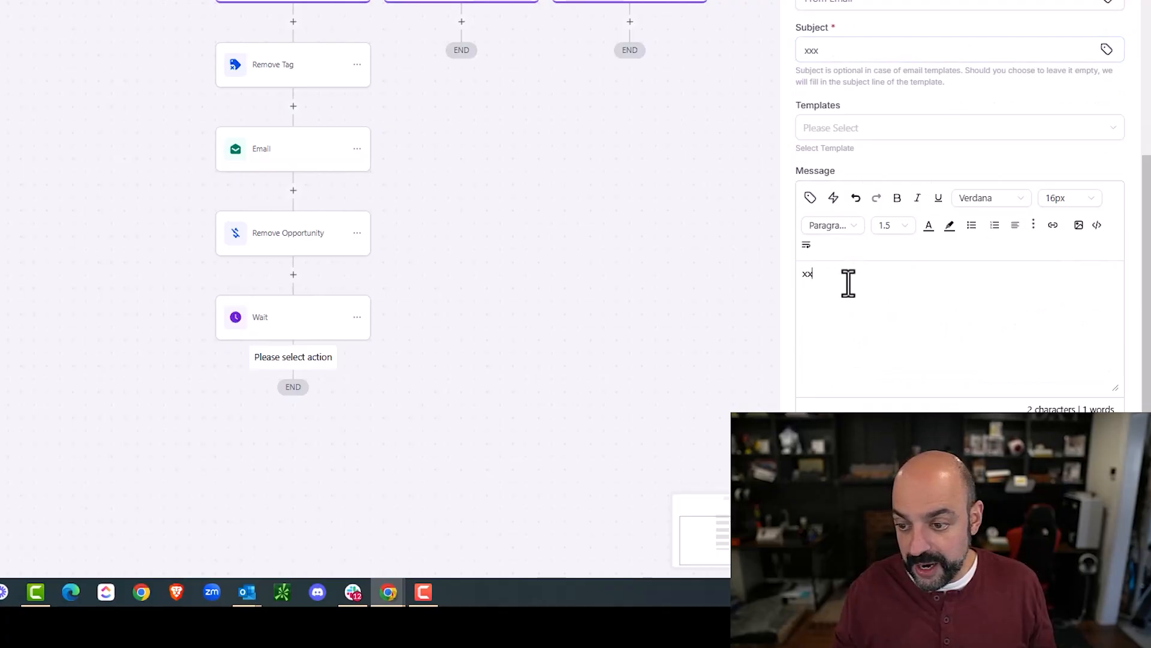
pyautogui.write('xxx')
pyautogui.click(1095, 557)
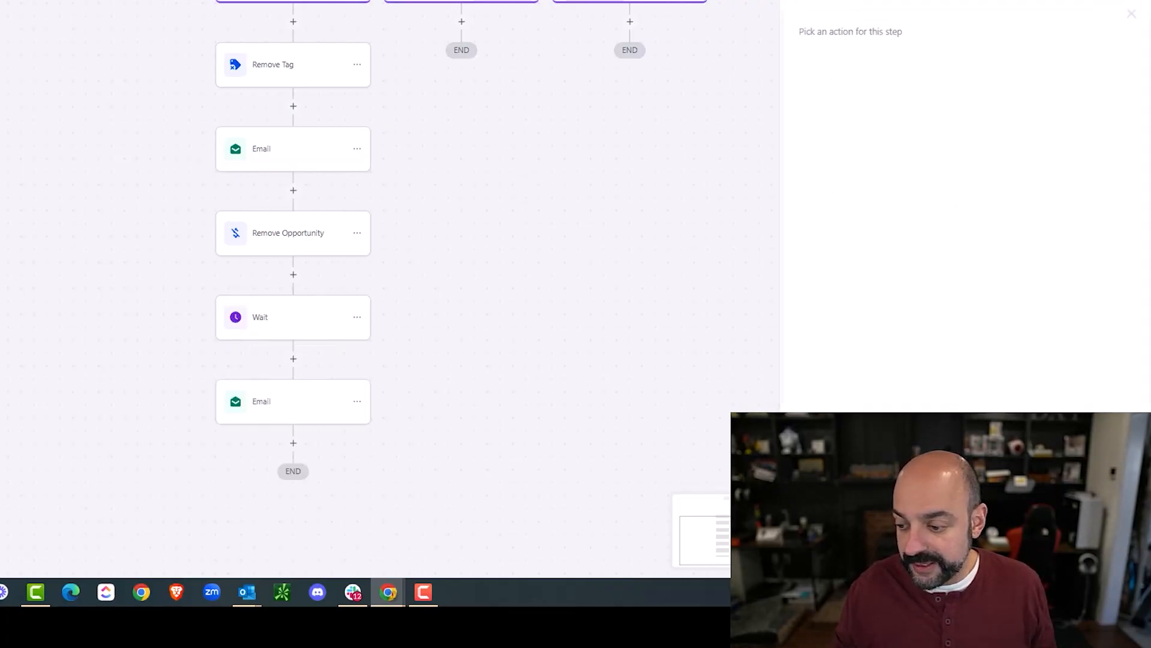
# Copy all actions from Remove Tag onward in the Ads management branch into the Website Build branch
pyautogui.scroll(2, 520, 149)
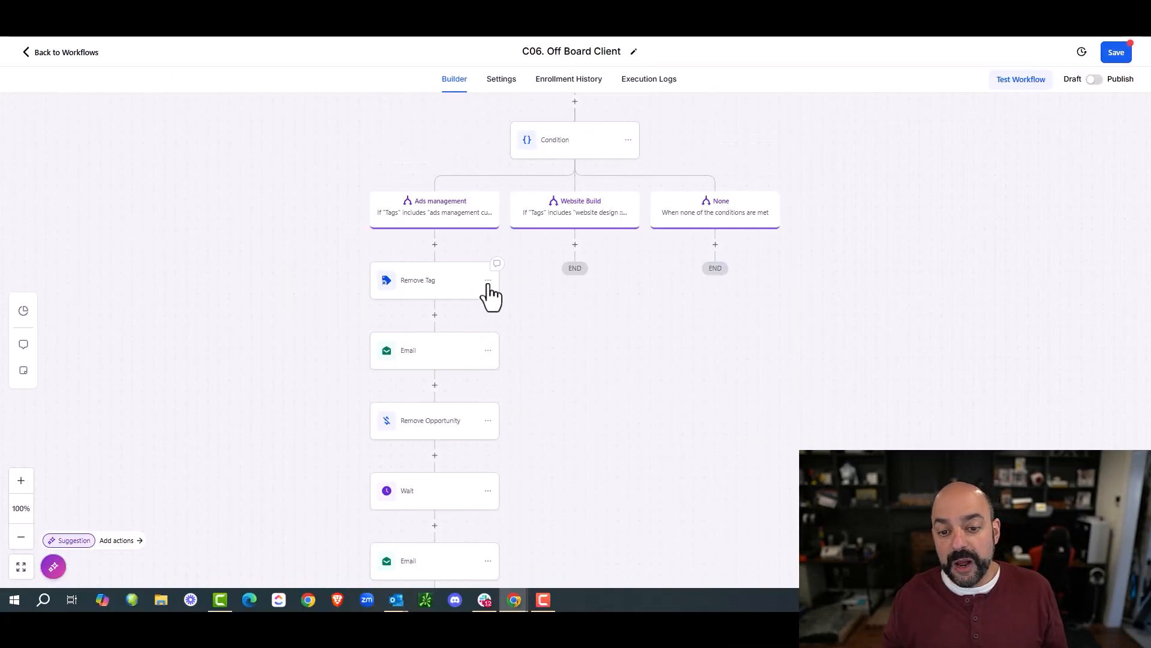
pyautogui.click(488, 286)
pyautogui.moveTo(545, 329)
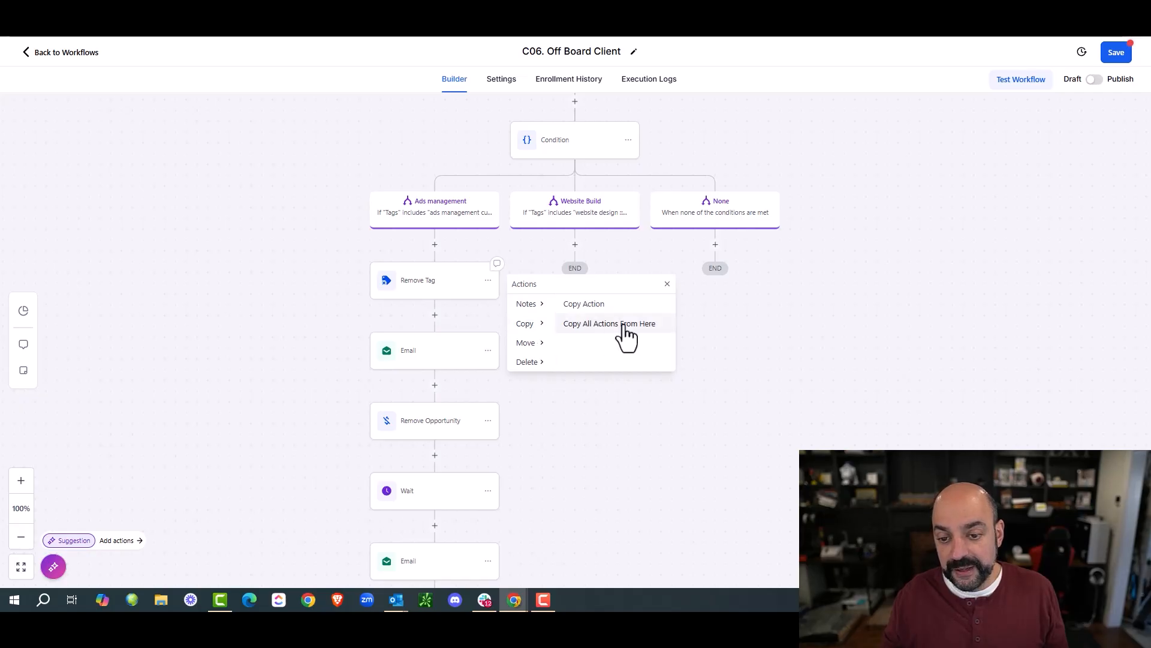
pyautogui.click(624, 324)
pyautogui.click(591, 246)
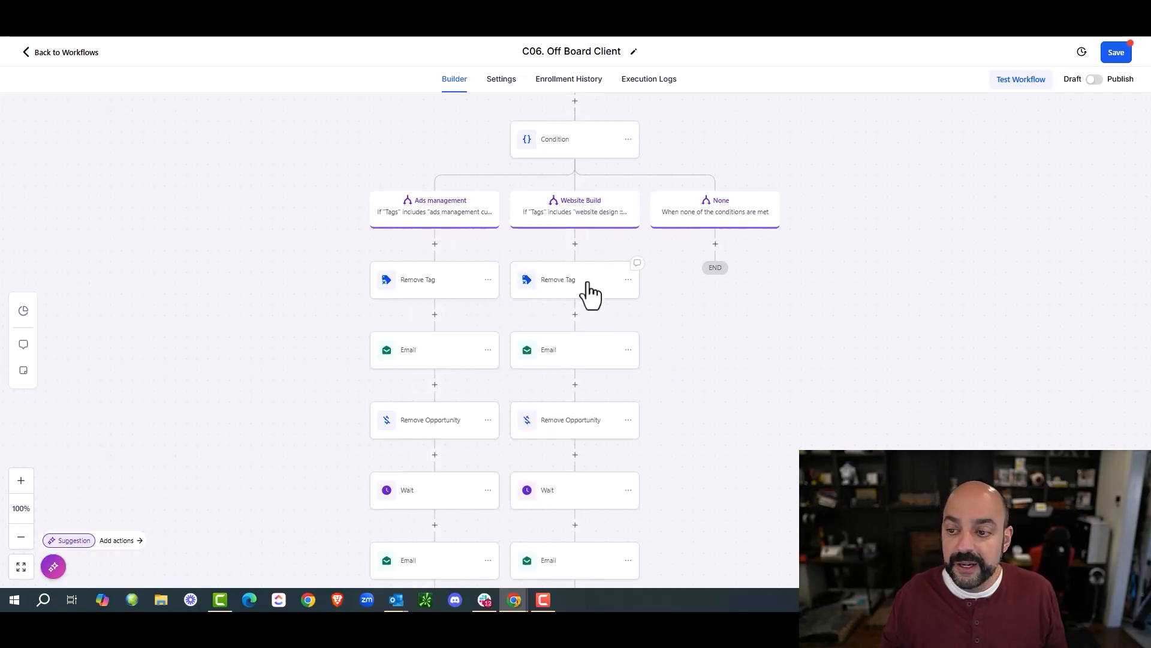
# Replace the tags in Website Build's Remove Tag with "contract :: website build", "website design :: level 1 purchase" and "send contract :: website build"
pyautogui.click(593, 285)
pyautogui.click(967, 248)
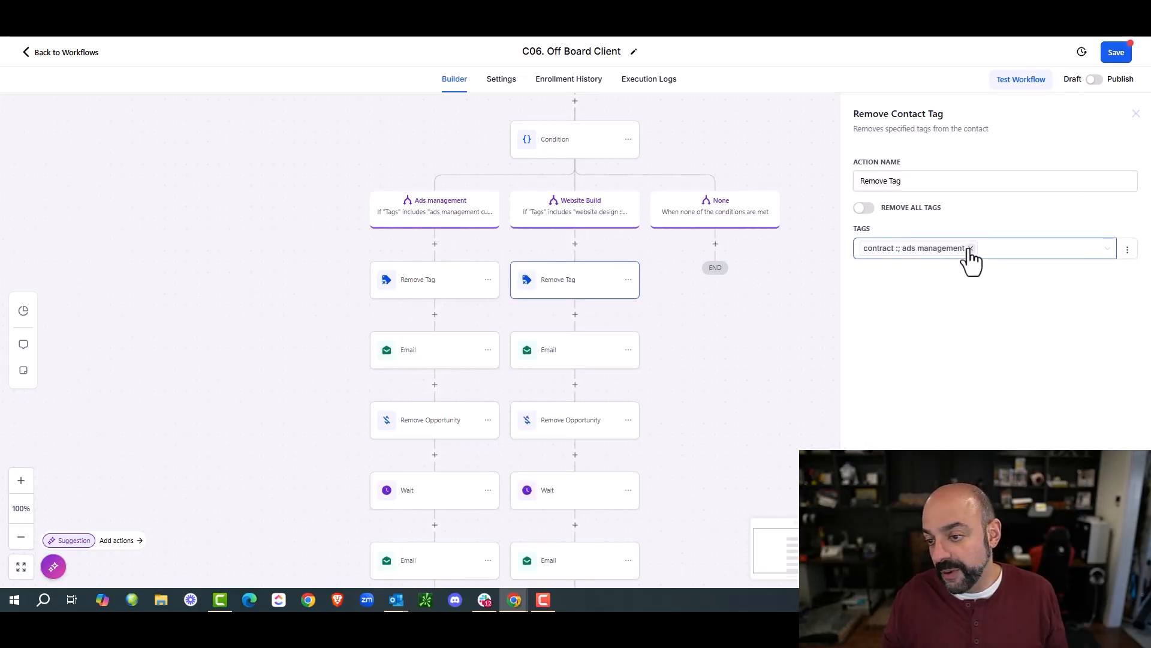
pyautogui.click(966, 248)
pyautogui.click(948, 251)
pyautogui.write('website')
pyautogui.click(939, 268)
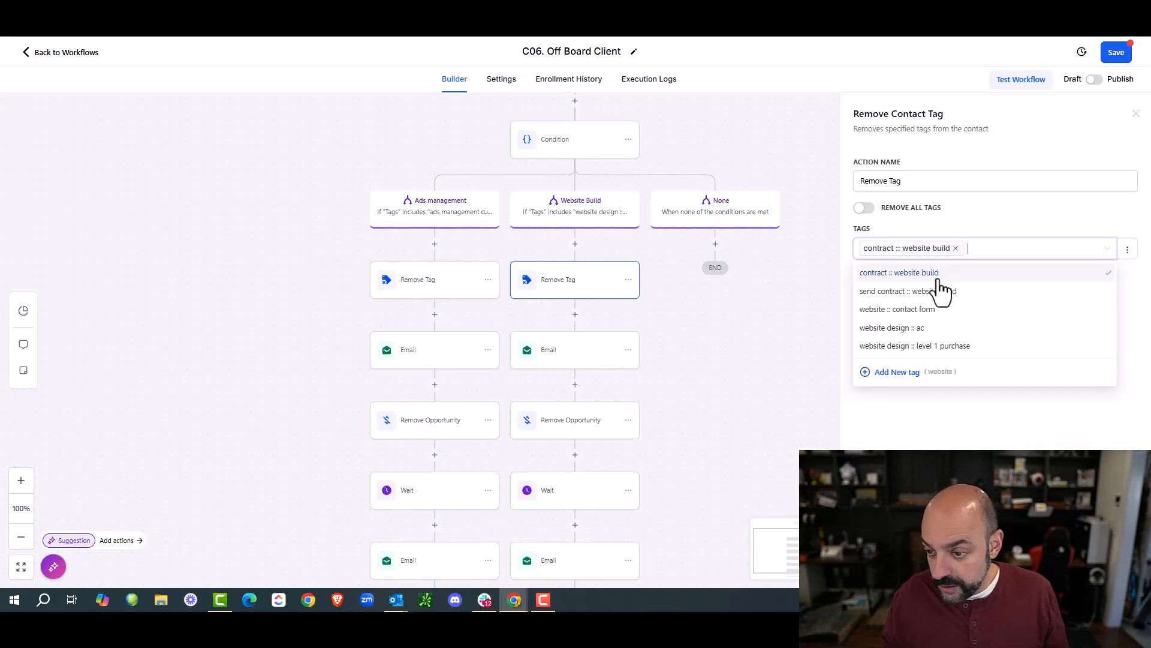
pyautogui.click(886, 289)
pyautogui.click(878, 245)
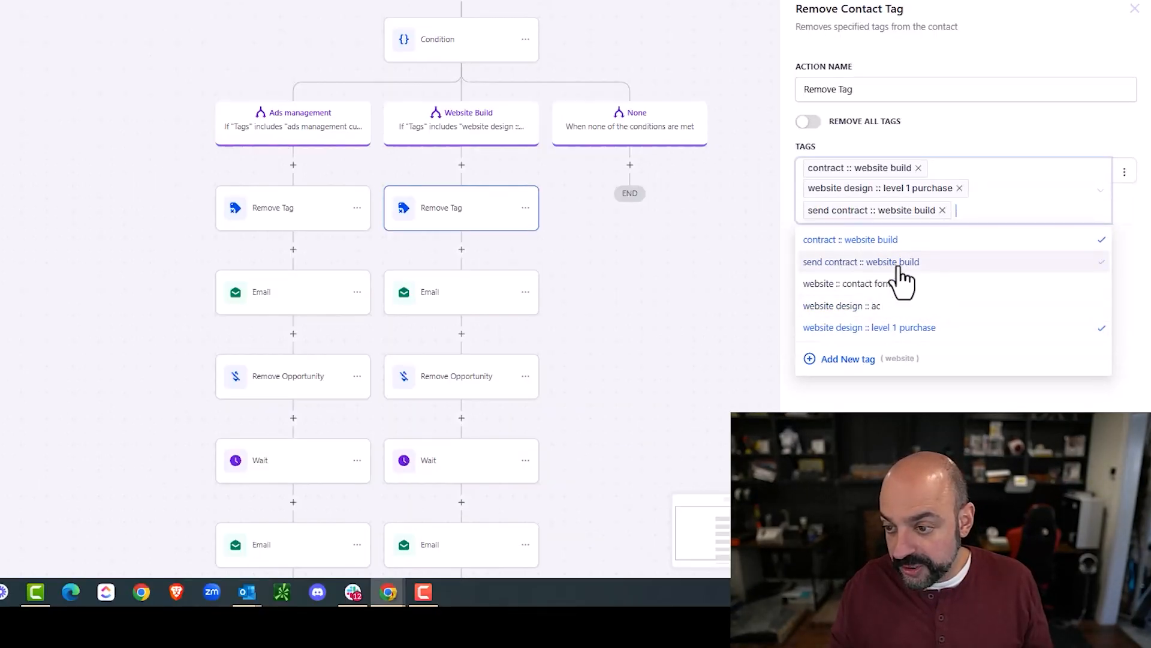
# Review the settings of the first and last Email actions in the Website Build branch
pyautogui.click(506, 301)
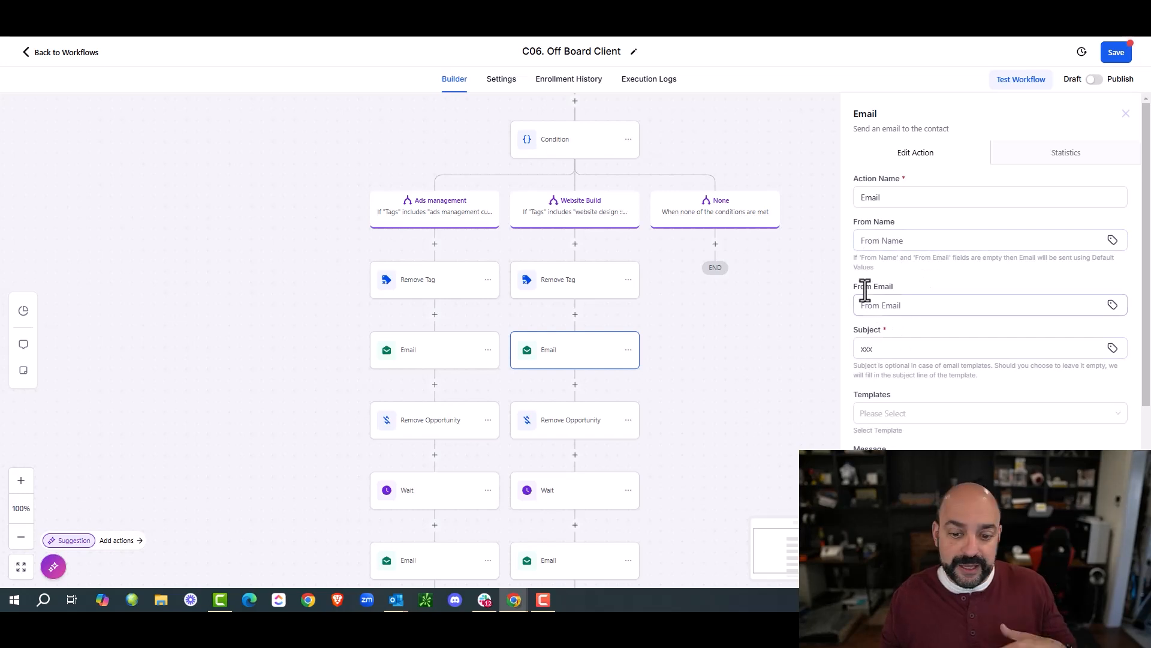
pyautogui.click(860, 348)
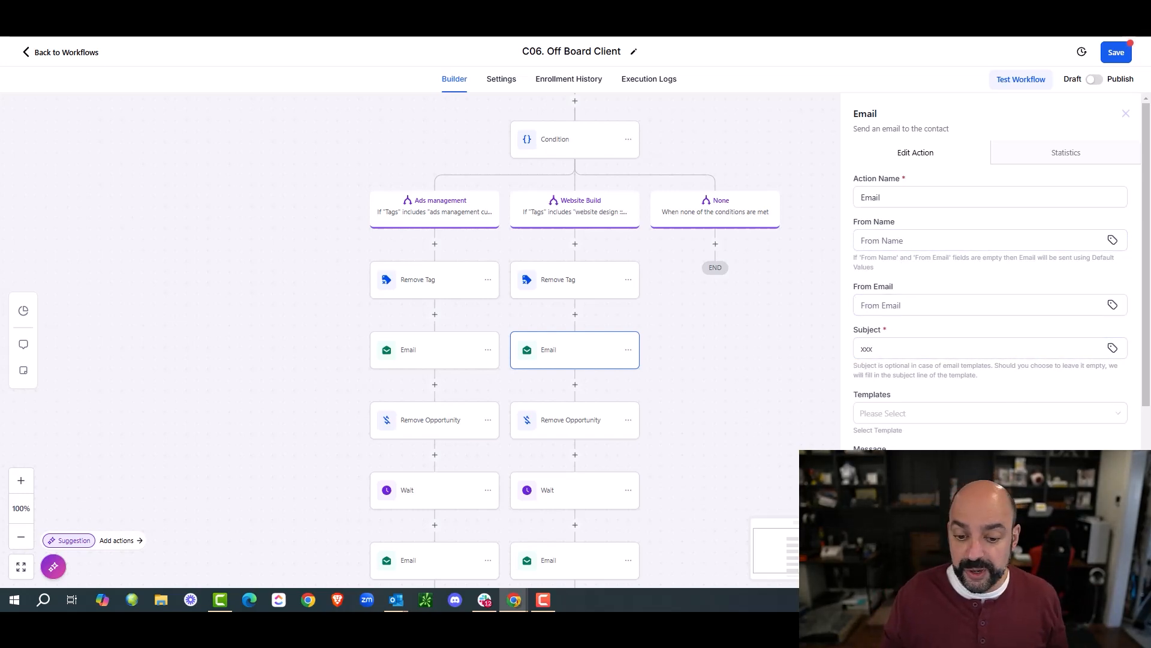
pyautogui.click(722, 403)
pyautogui.scroll(-1, 722, 403)
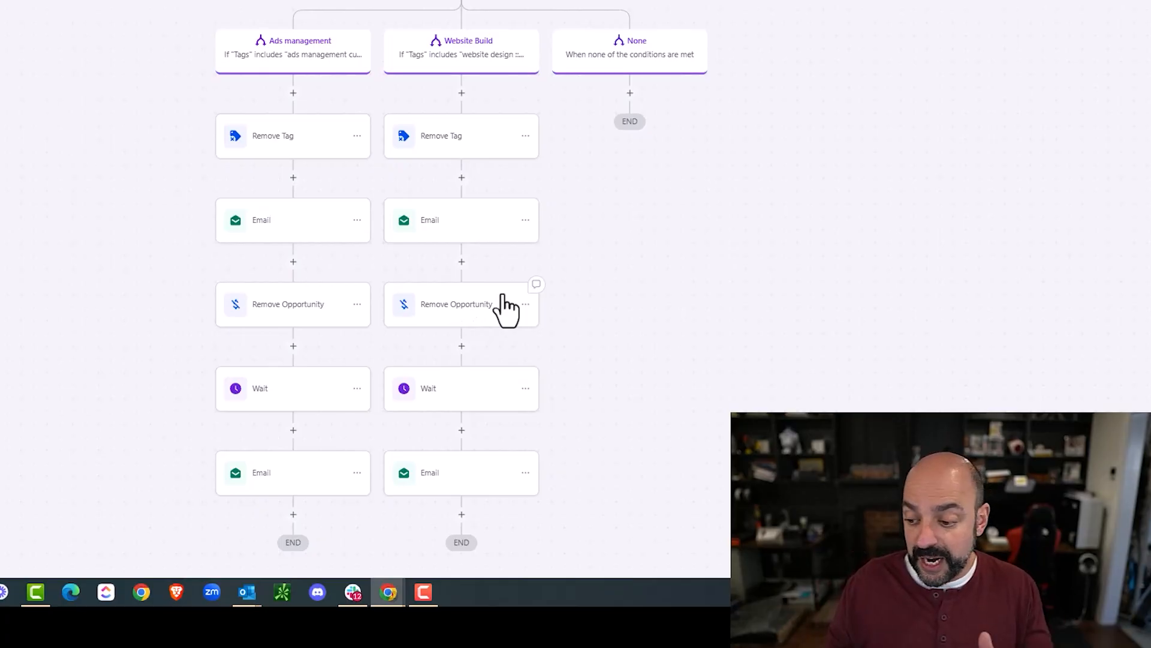
pyautogui.scroll(-1, 507, 308)
pyautogui.click(479, 406)
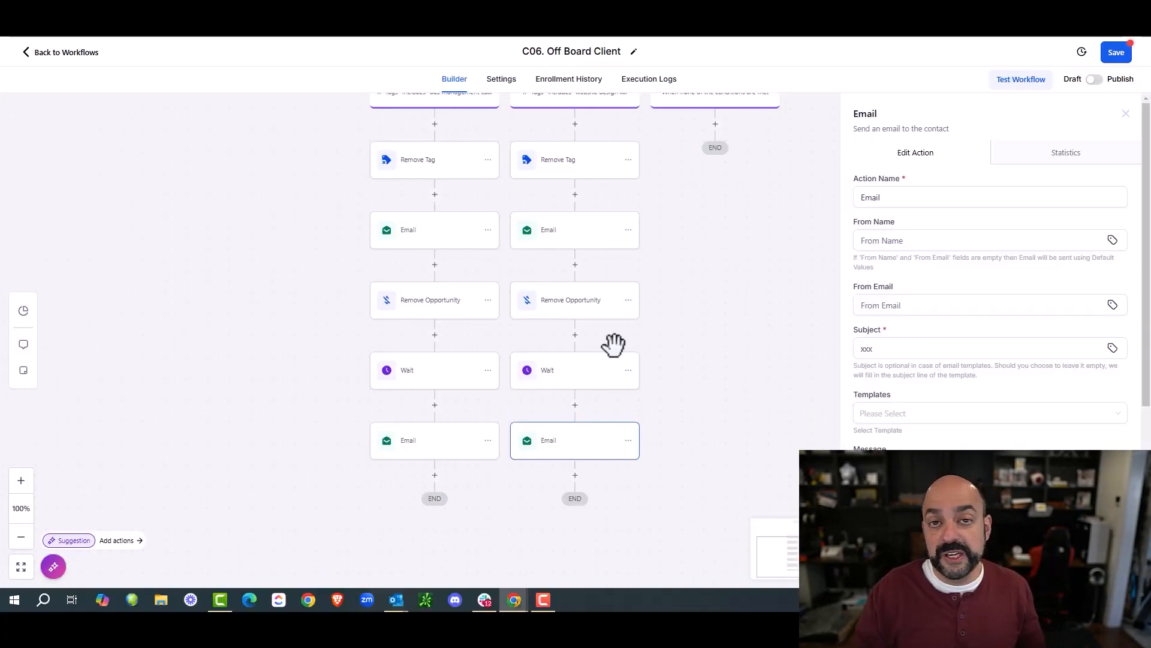
pyautogui.scroll(2, 689, 180)
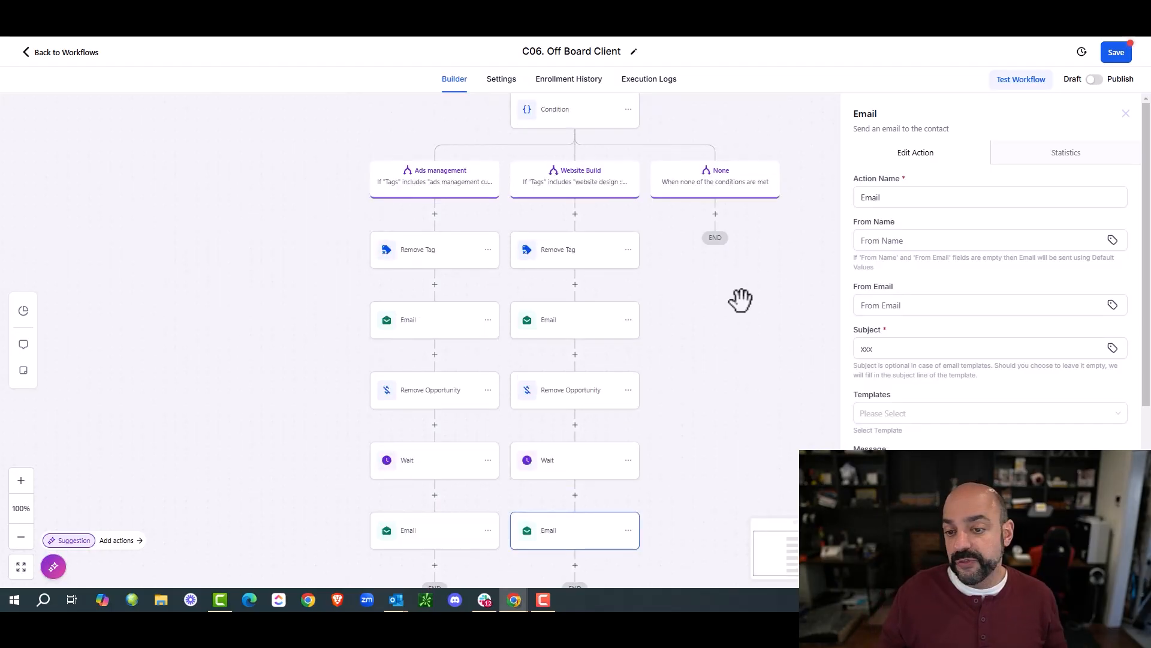
pyautogui.scroll(2, 753, 297)
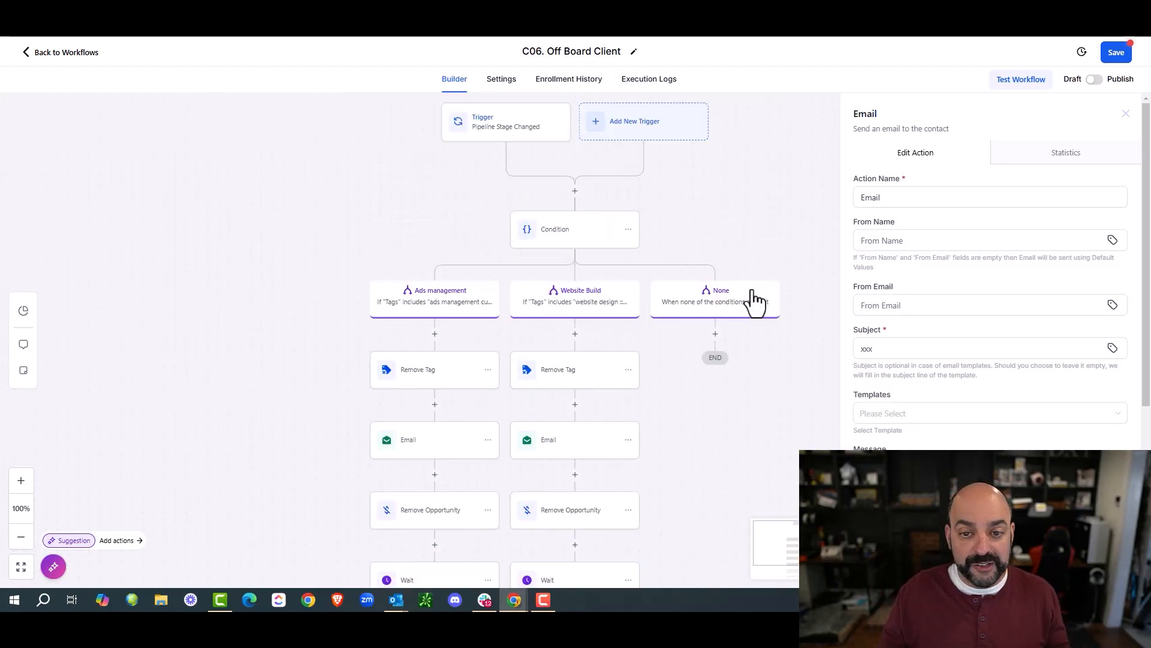